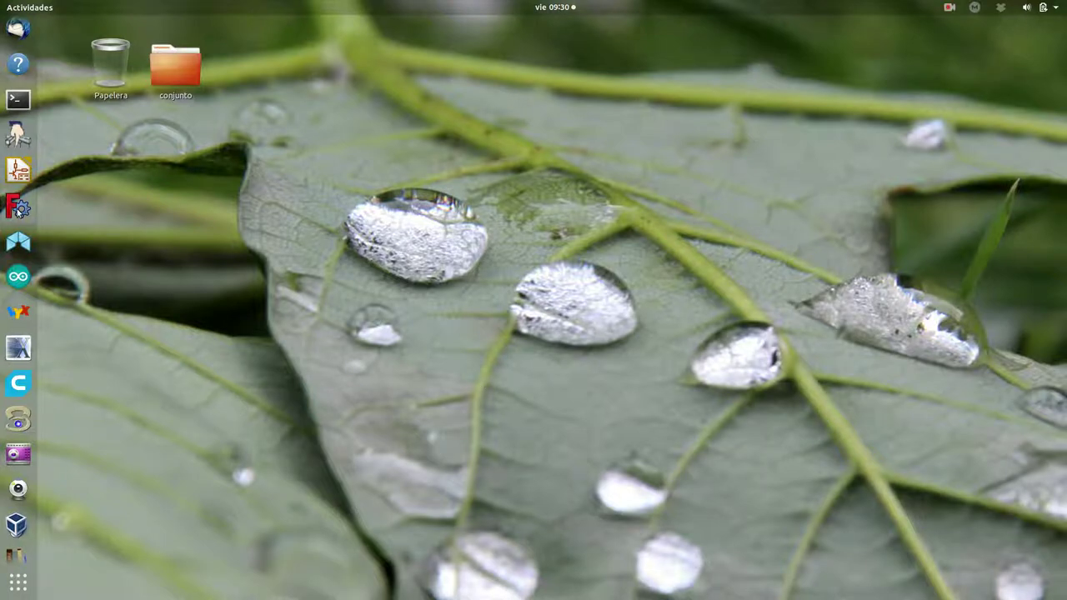
# - Launch FreeCAD and create a new empty document from the start page
pyautogui.click(18, 206)
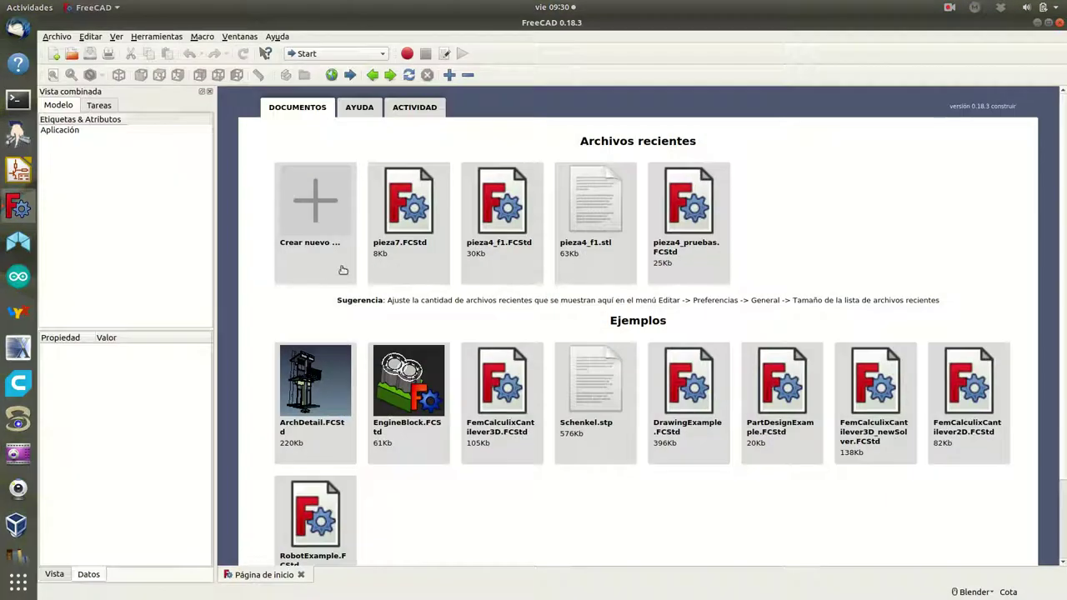
pyautogui.click(316, 218)
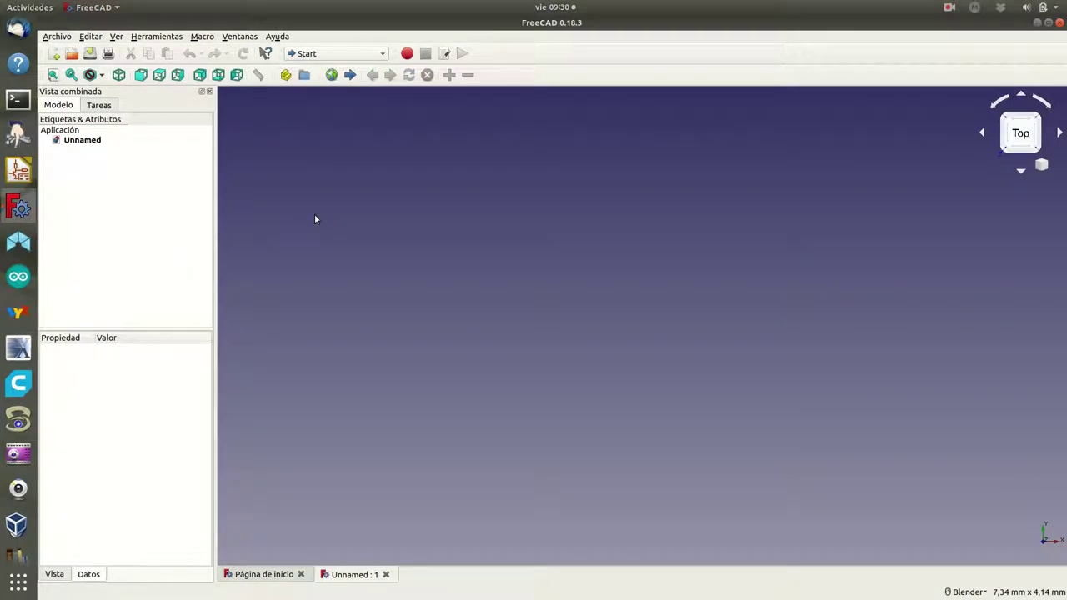
# - In Part Design, create a body and a new sketch on the XY_Plane
pyautogui.click(384, 55)
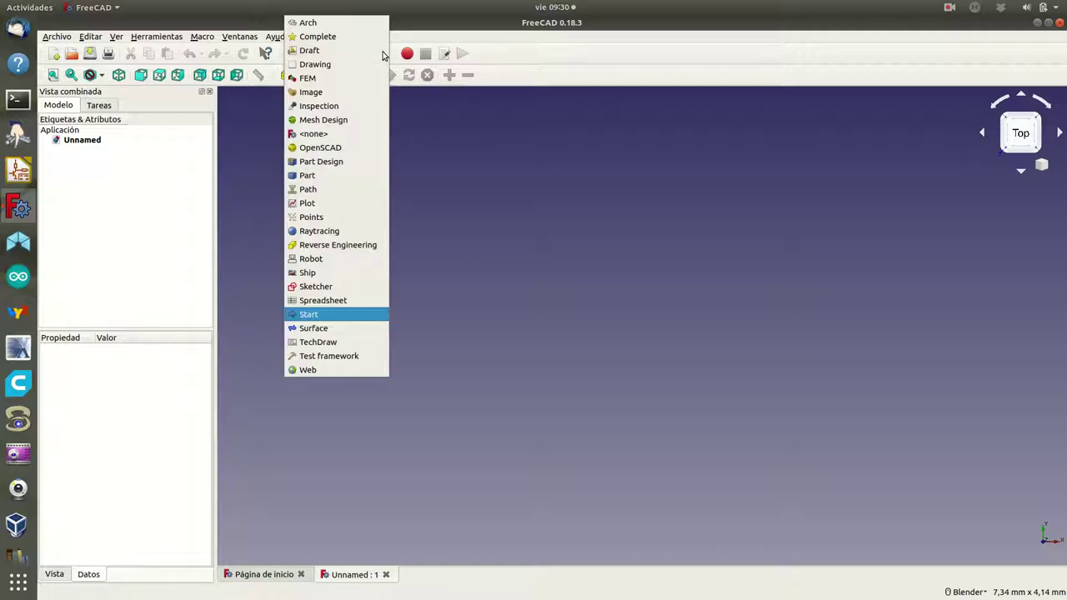
pyautogui.click(350, 165)
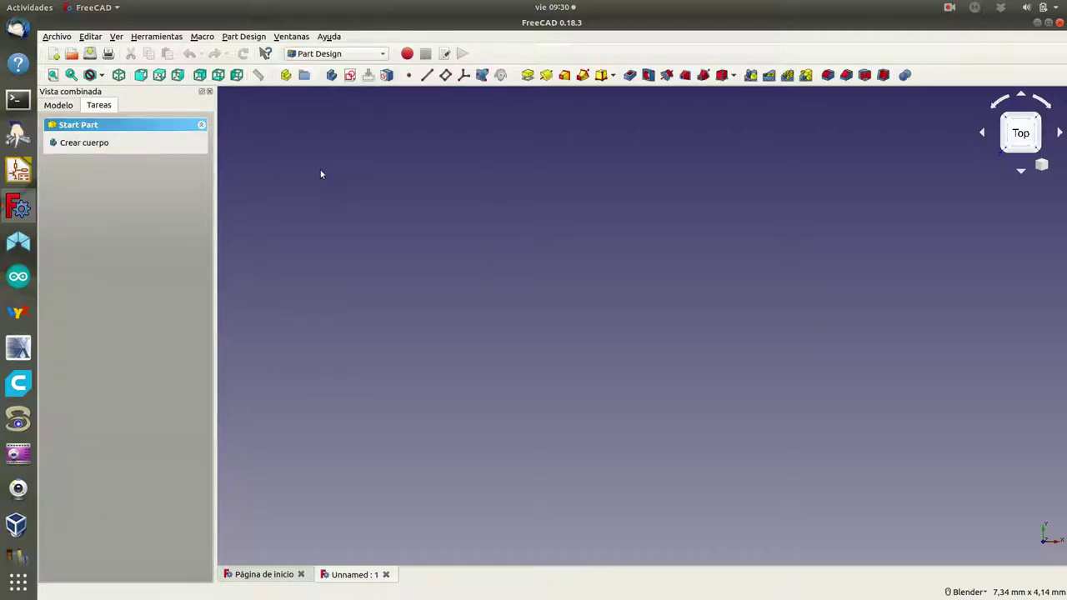
pyautogui.click(78, 143)
pyautogui.click(79, 143)
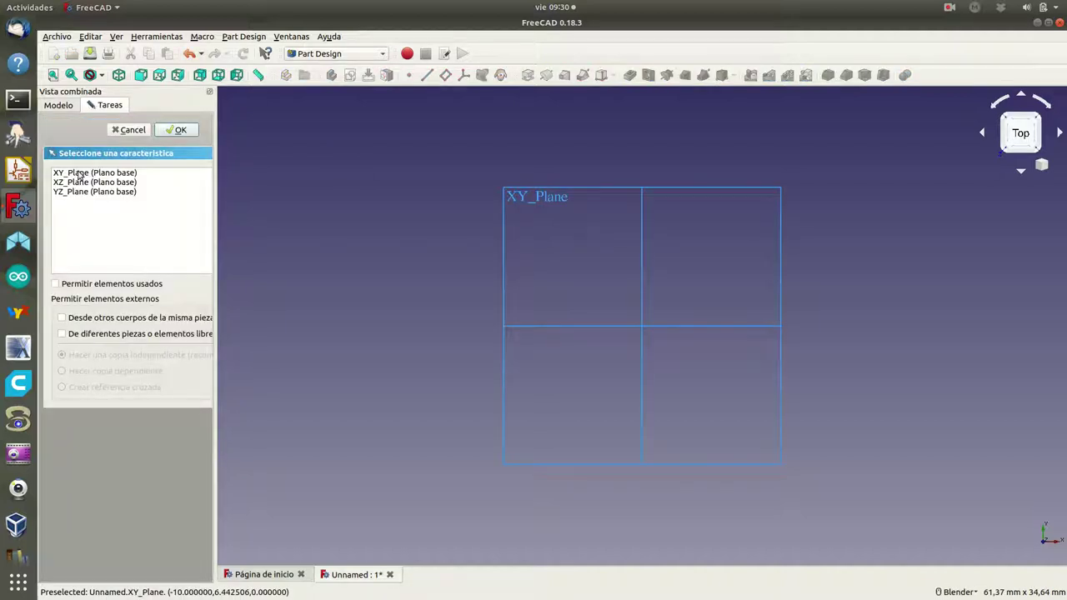
pyautogui.click(79, 175)
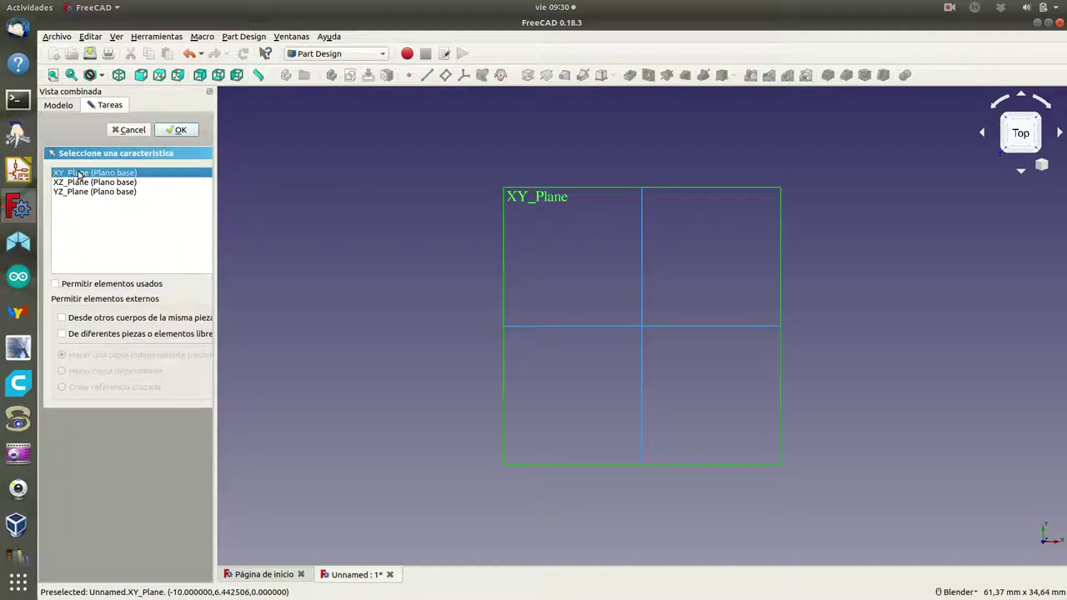
pyautogui.click(176, 130)
# - Zoom and pan to centre the sketch origin, then clear the origin selection
pyautogui.scroll(-4, 727, 237)
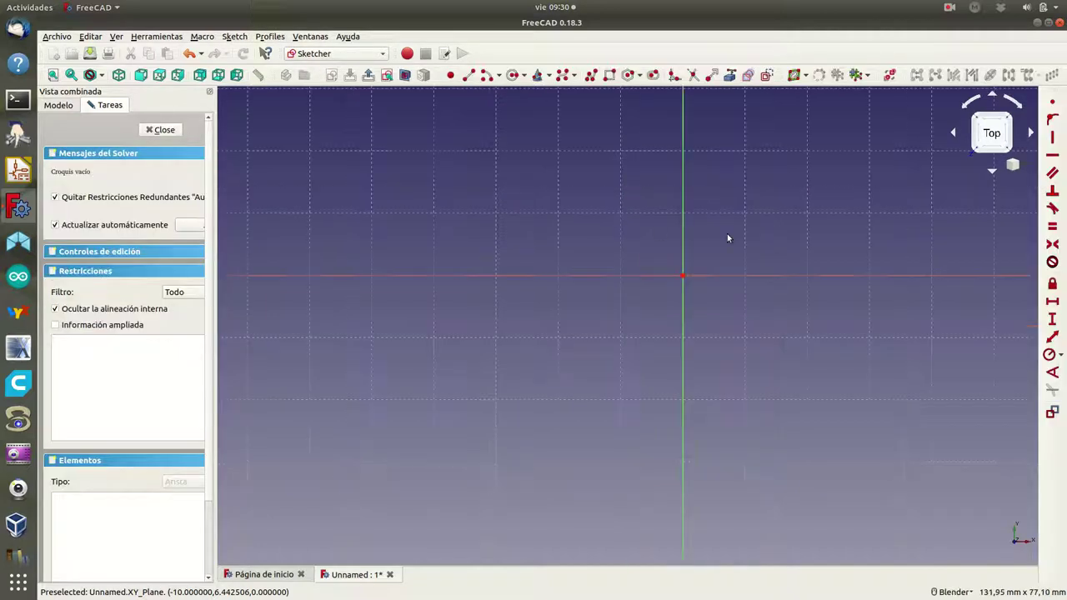
pyautogui.moveTo(725, 291)
pyautogui.keyDown('shift'); pyautogui.mouseDown(button='middle')
pyautogui.moveTo(647, 445)
pyautogui.moveTo(640, 326)
pyautogui.mouseUp(button='middle'); pyautogui.keyUp('shift')
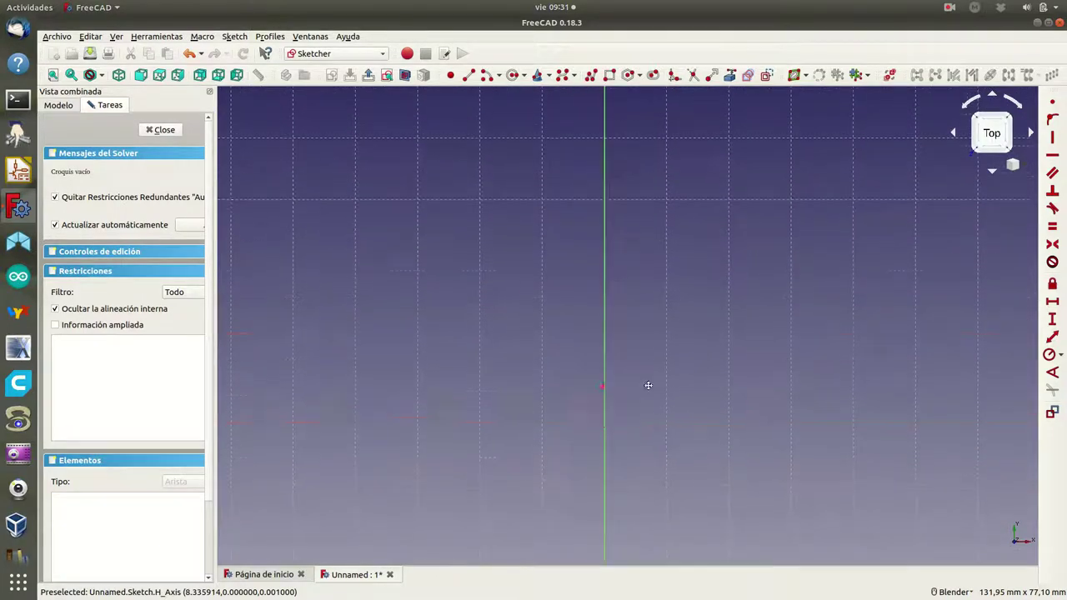
pyautogui.scroll(-2, 639, 326)
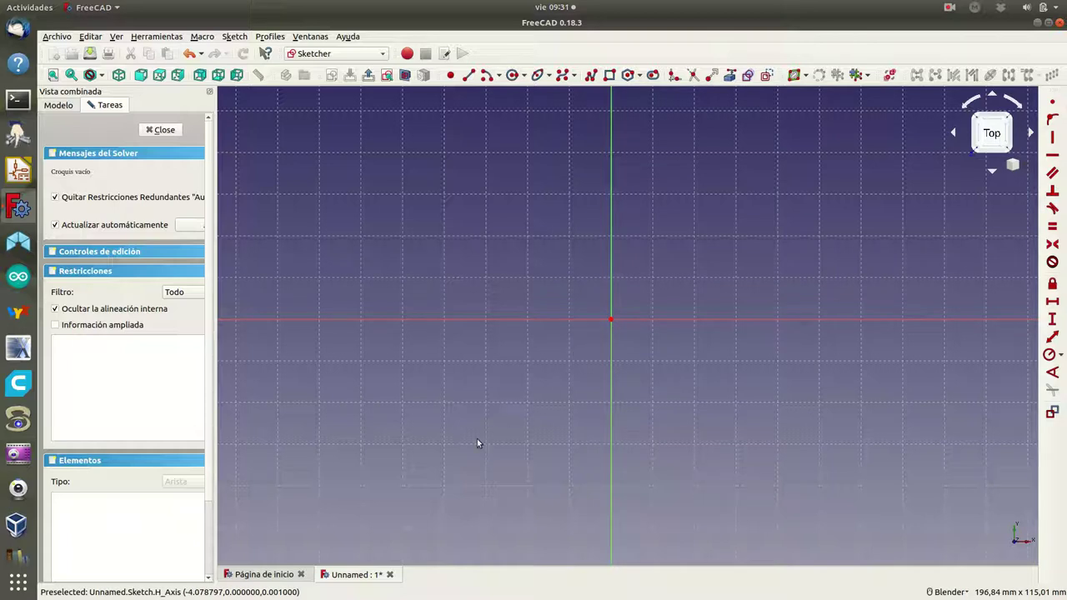
pyautogui.moveTo(477, 439); pyautogui.dragTo(677, 151)
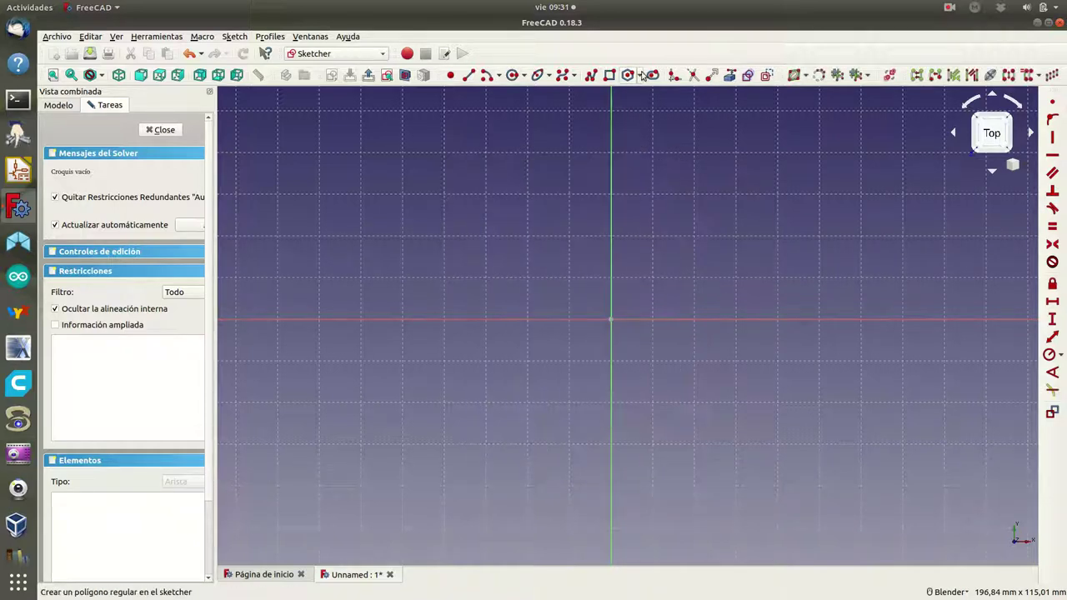
# - Draw a regular triangle with its circumscribed circle near the sketch centre
pyautogui.click(640, 79)
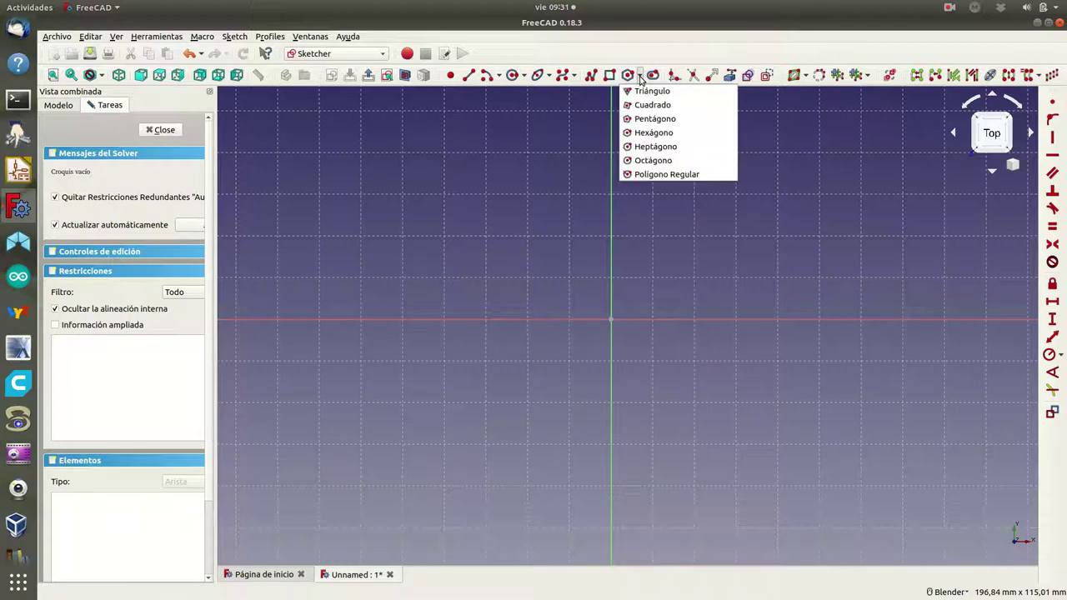
pyautogui.click(644, 92)
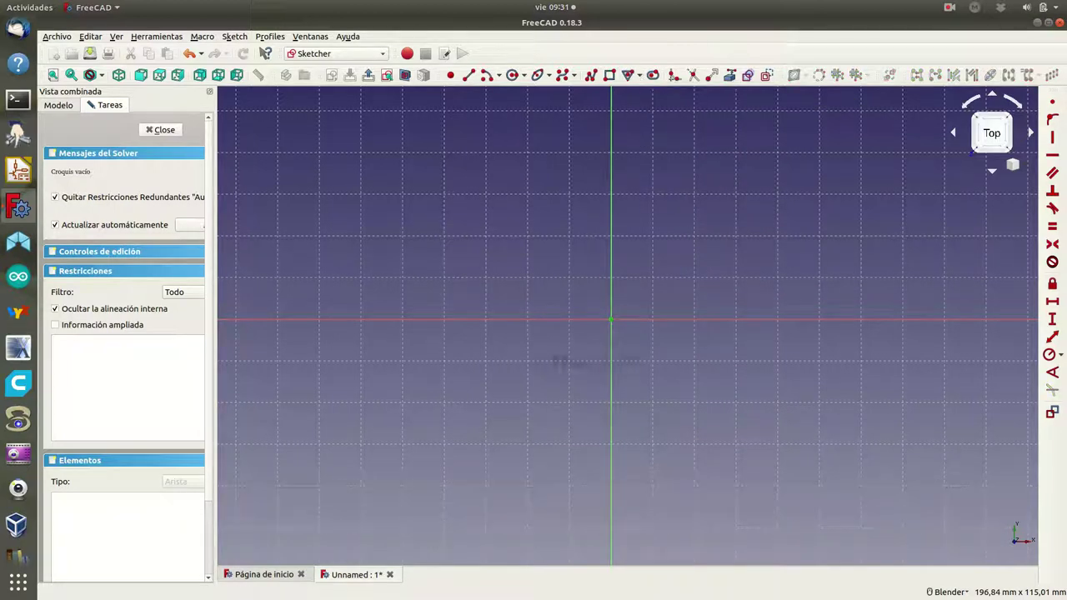
pyautogui.click(469, 403)
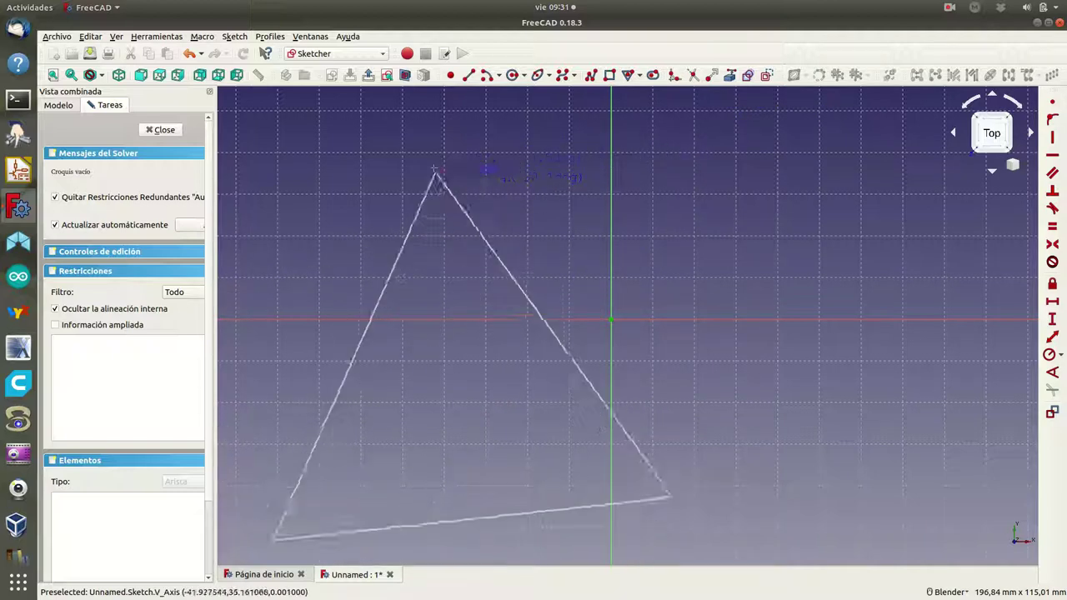
pyautogui.click(458, 169)
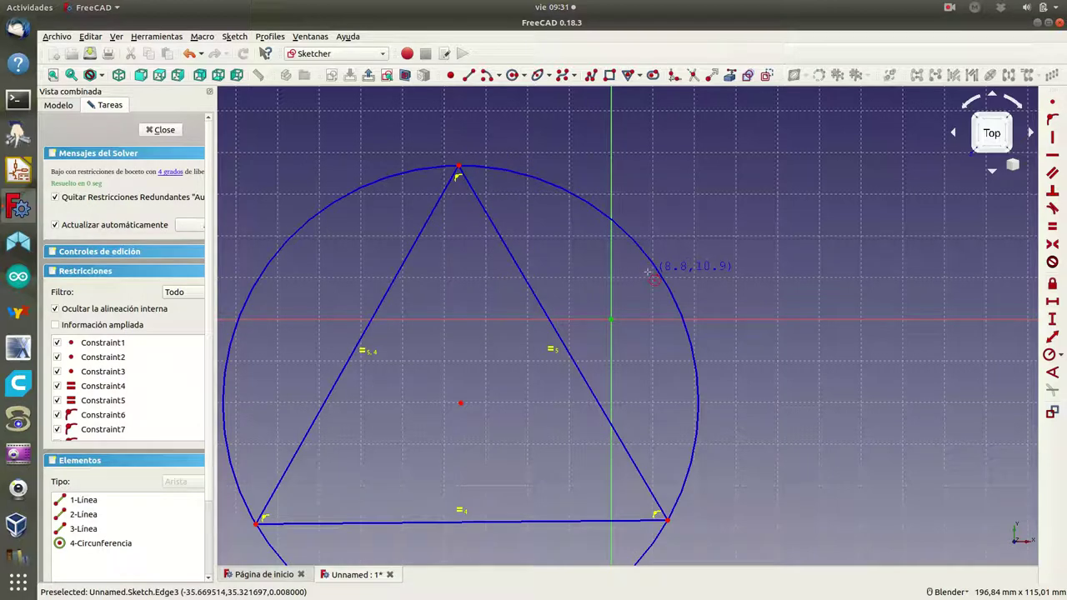
# - Fix the triangle's top vertex onto the vertical axis and delete the redundant constraint
pyautogui.rightClick(586, 240)
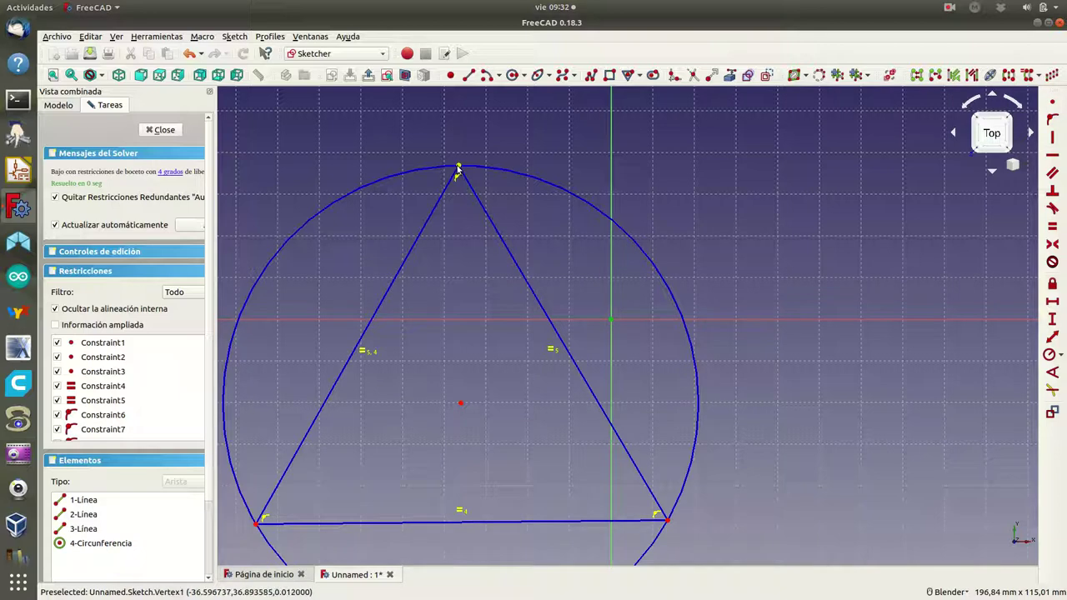
pyautogui.click(458, 167)
pyautogui.click(609, 161)
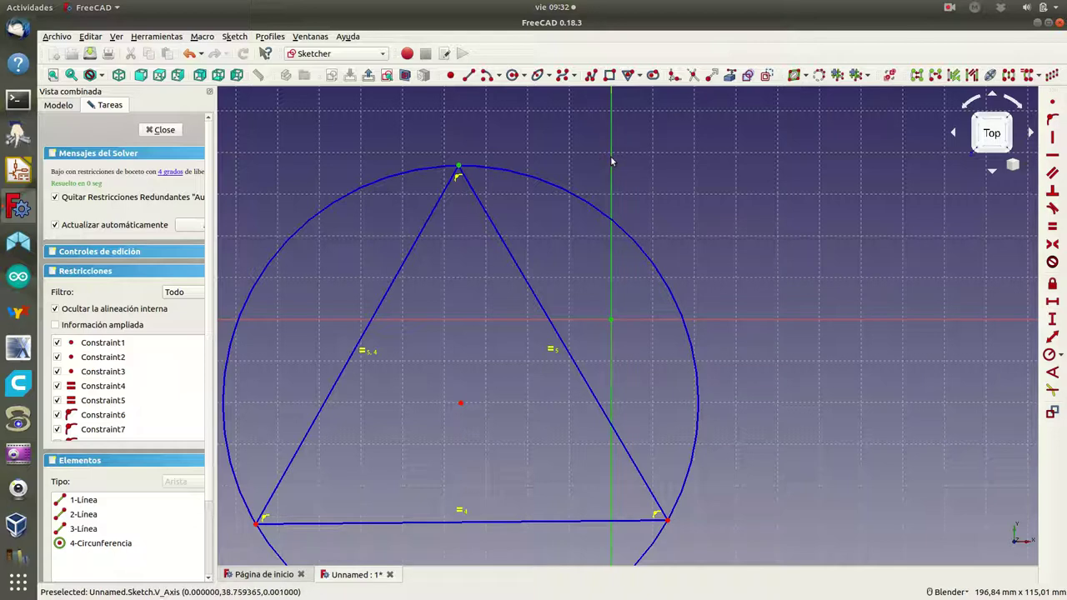
pyautogui.click(1054, 118)
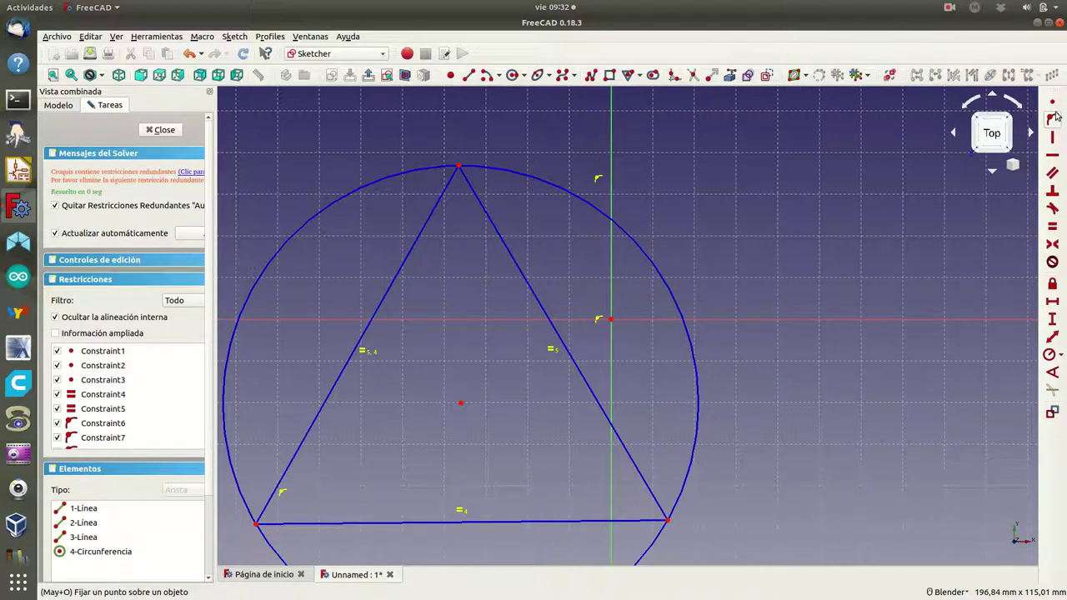
pyautogui.click(480, 181)
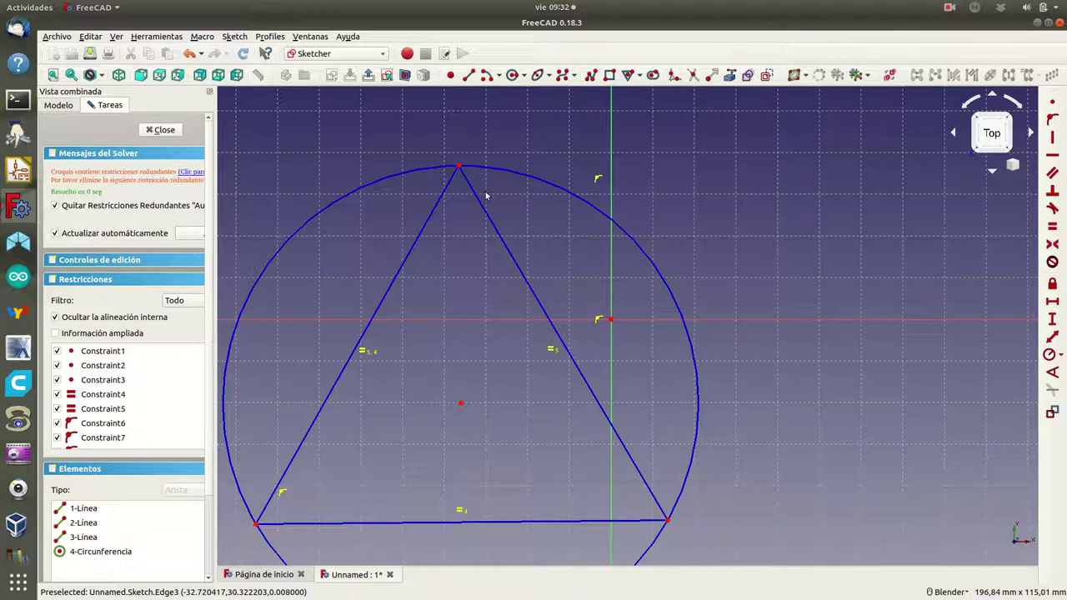
pyautogui.click(193, 173)
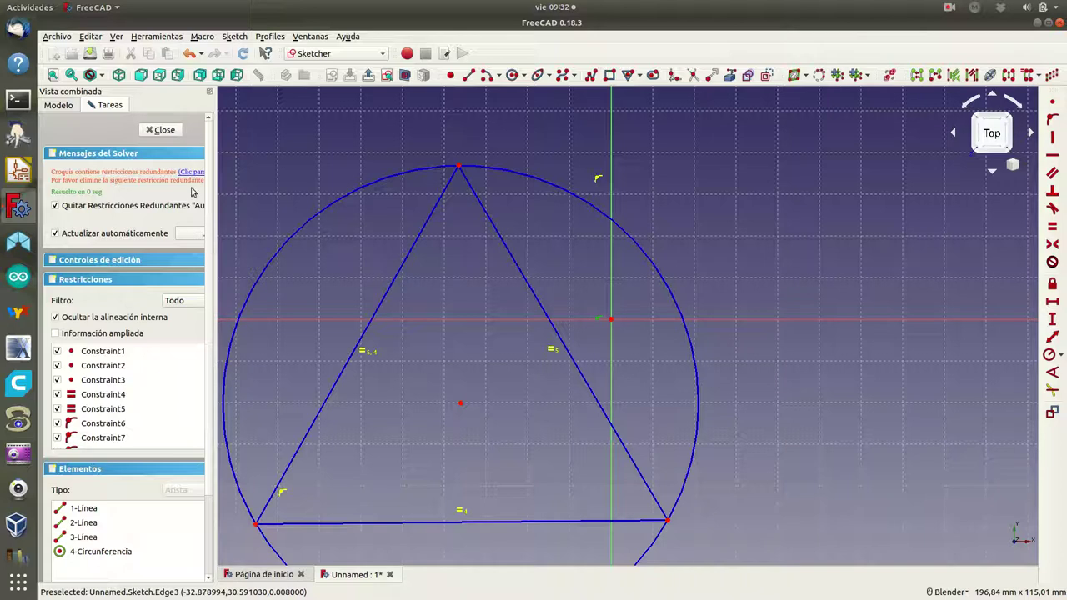
pyautogui.click(188, 231)
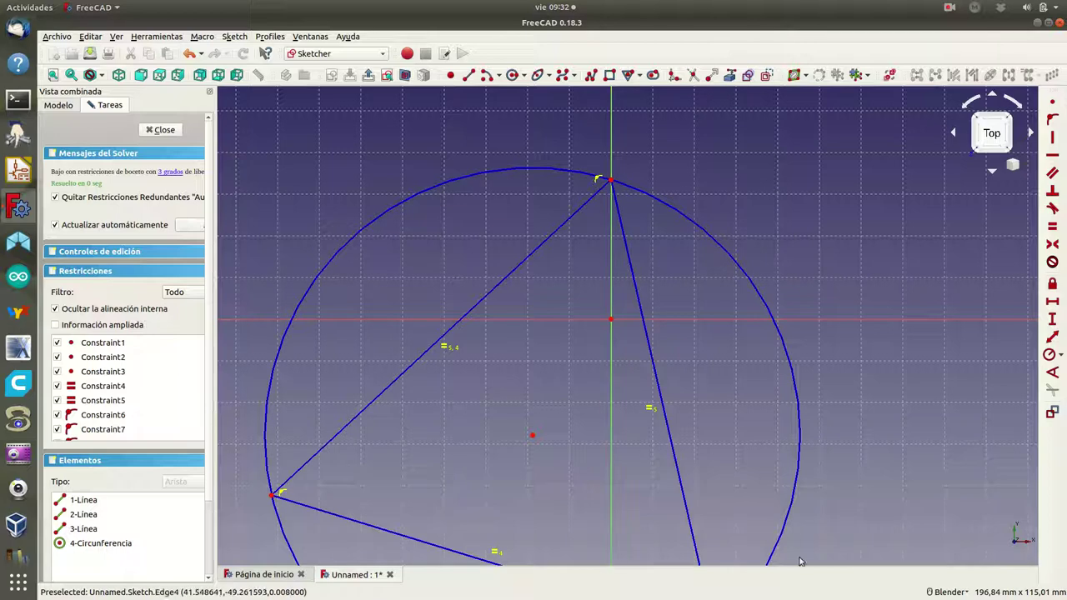
pyautogui.scroll(-2, 911, 434)
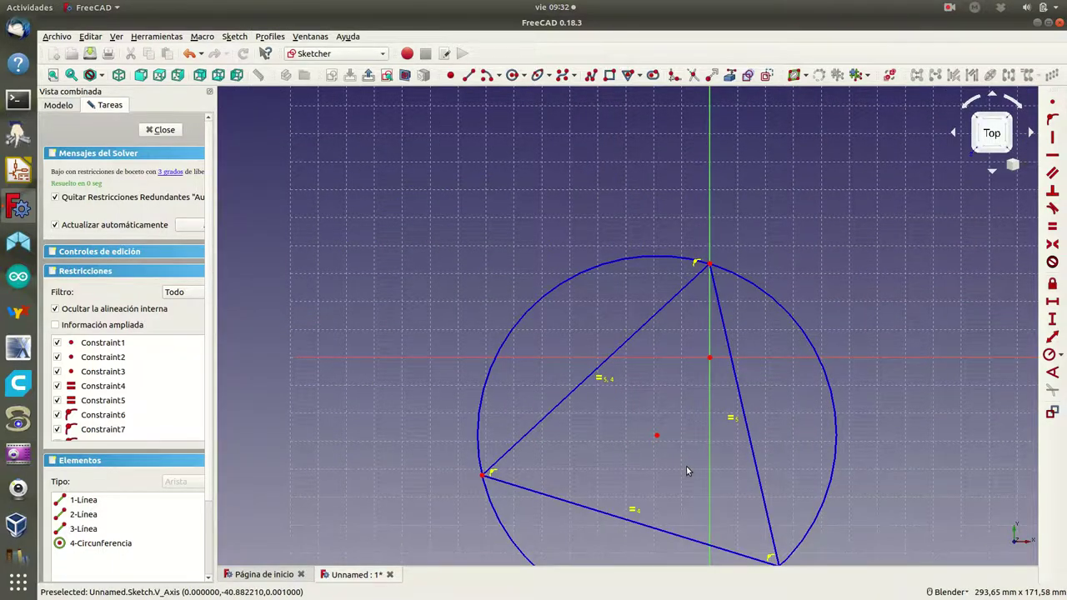
pyautogui.scroll(3, 686, 471)
pyautogui.scroll(-2, 678, 419)
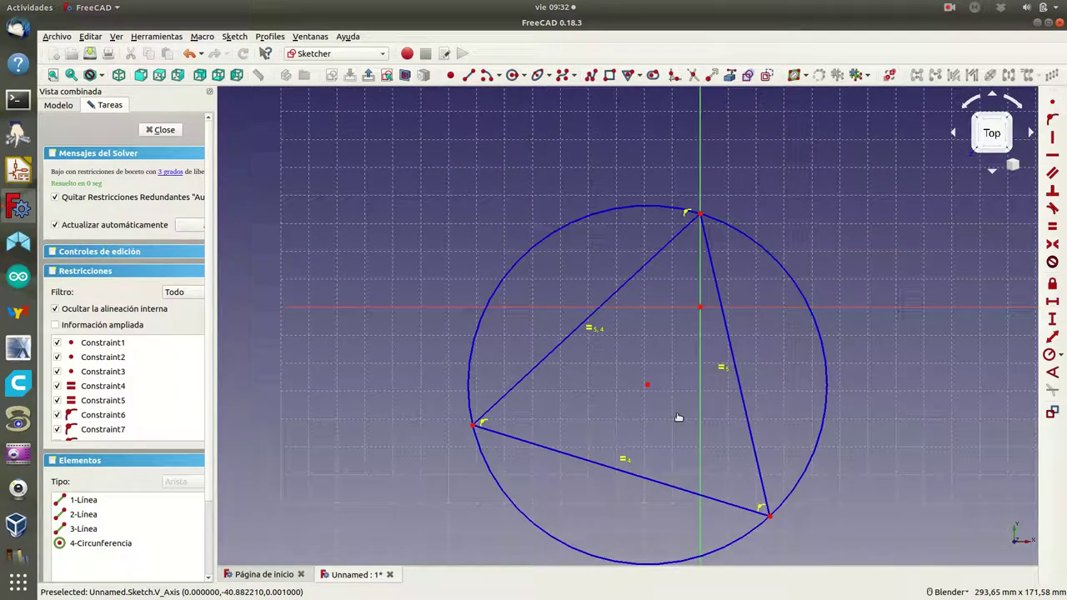
# - Place both lower vertices of the triangle on the horizontal axis
pyautogui.click(769, 516)
pyautogui.click(853, 307)
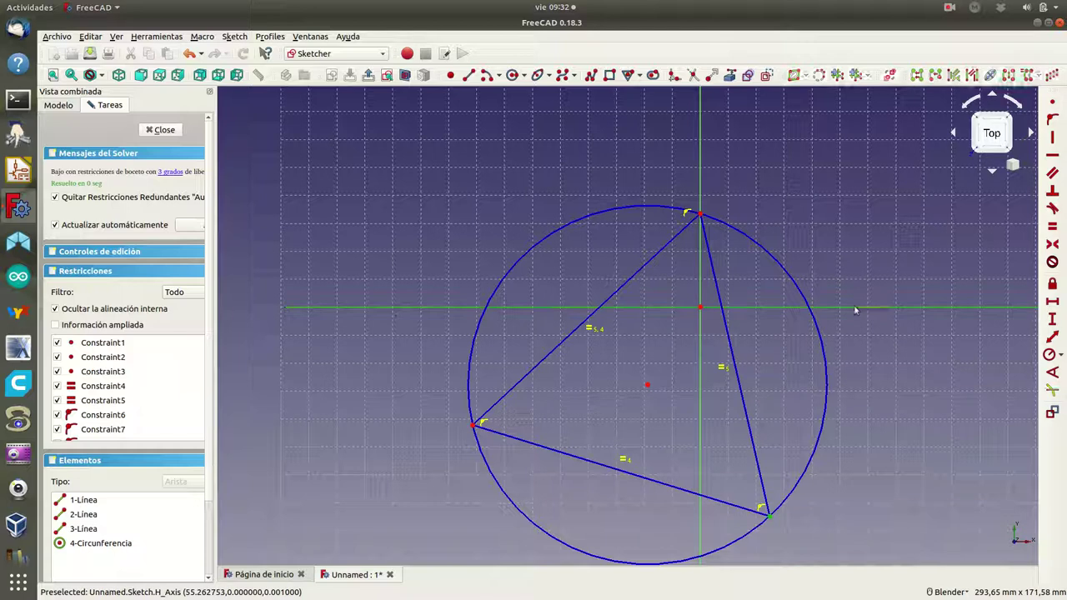
pyautogui.click(1052, 120)
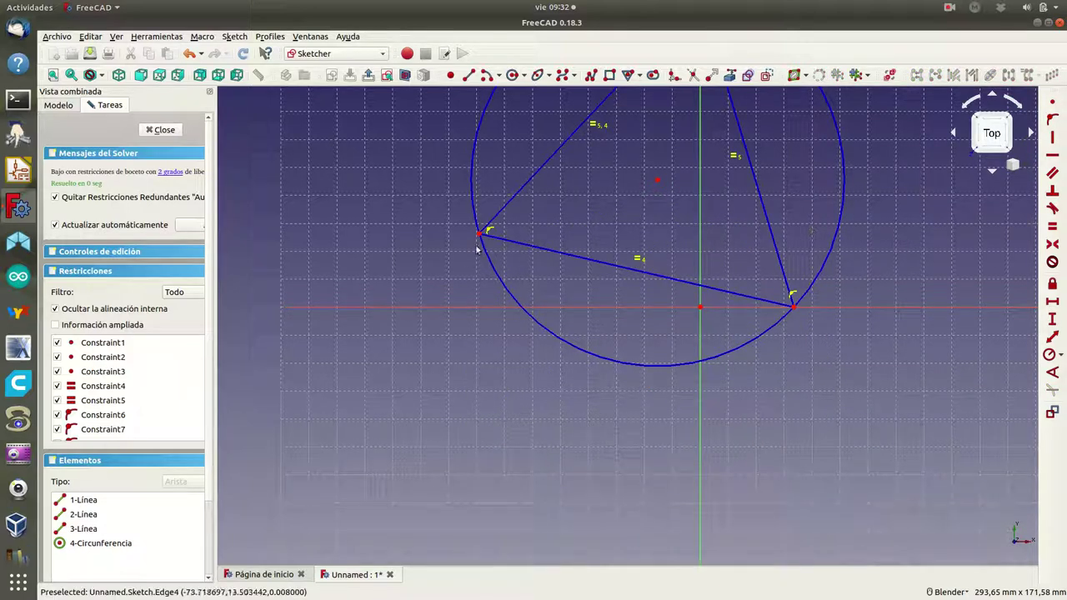
pyautogui.click(480, 237)
pyautogui.click(476, 308)
pyautogui.click(1052, 120)
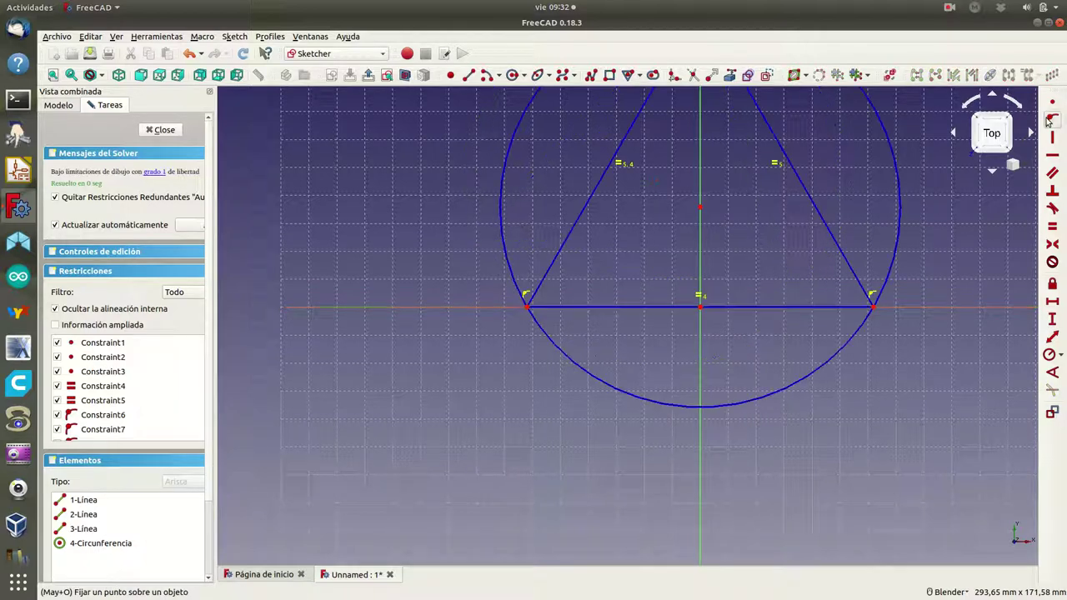
pyautogui.scroll(-2, 790, 241)
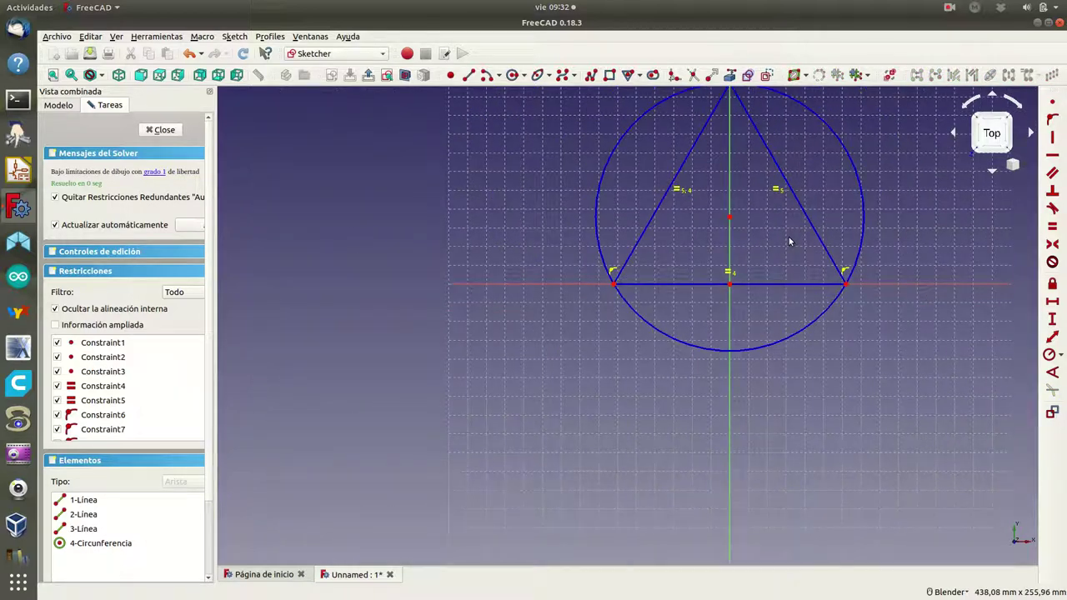
pyautogui.keyDown('shift'); pyautogui.moveTo(791, 241); pyautogui.dragTo(675, 323, button='middle'); pyautogui.keyUp('shift')
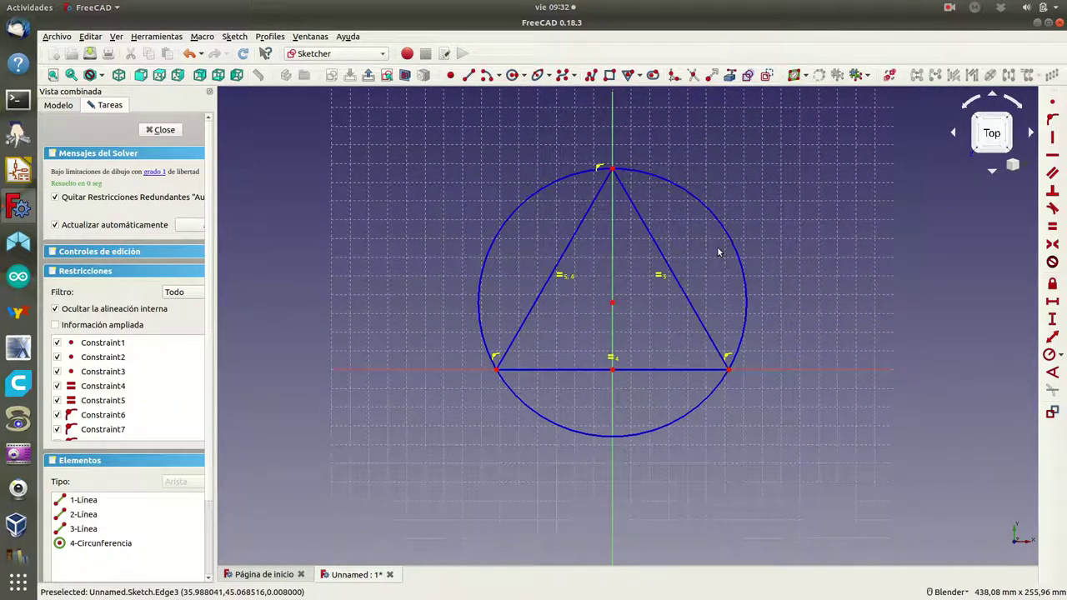
# - Try constraining the circle and the triangle's left side, dismiss the error, and clear the selection
pyautogui.click(711, 212)
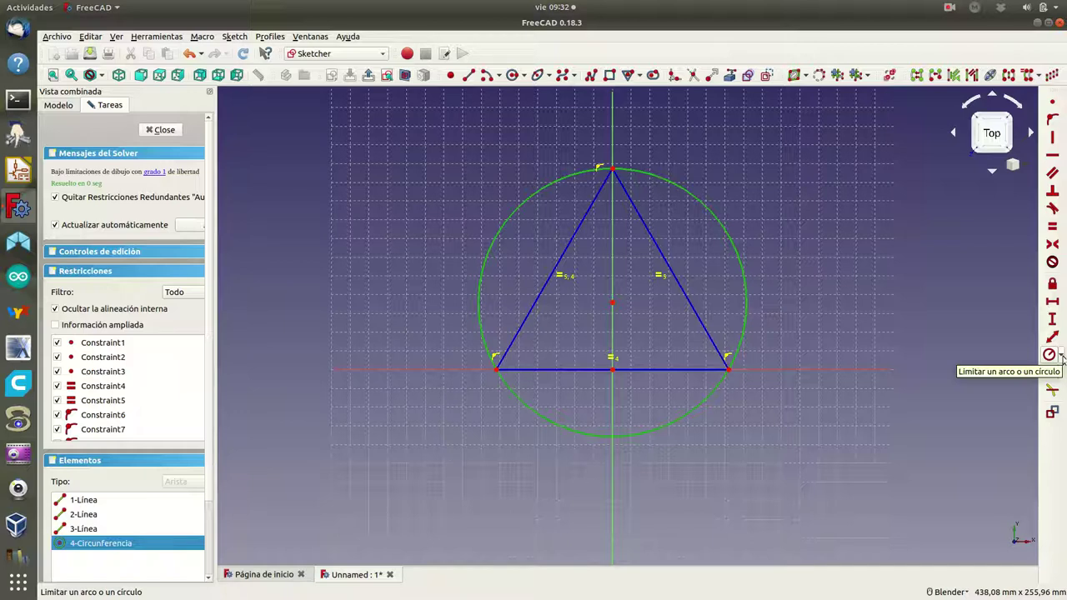
pyautogui.click(1061, 356)
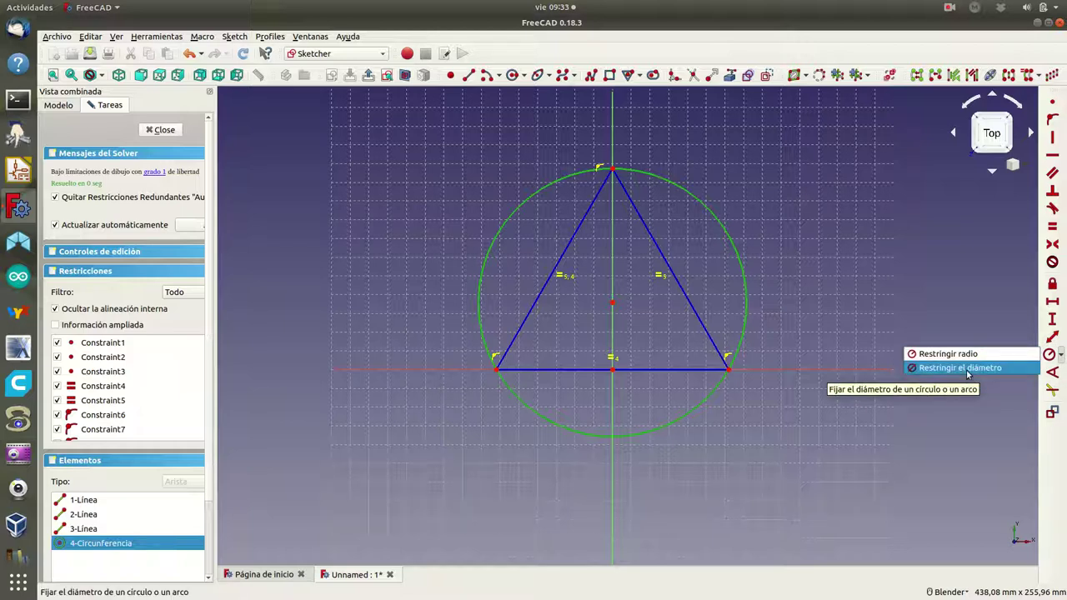
pyautogui.click(967, 369)
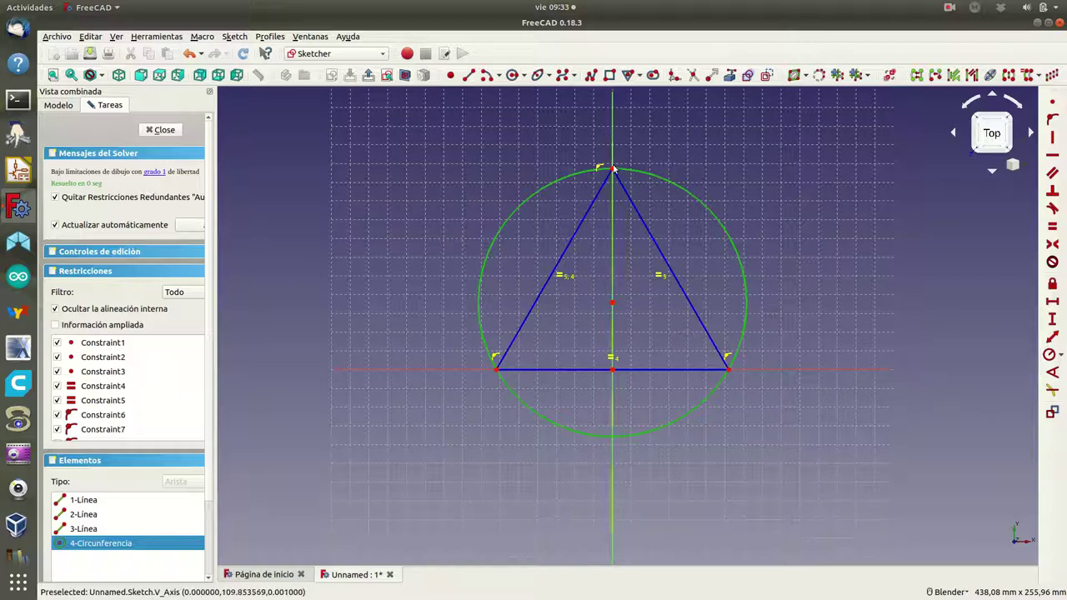
pyautogui.click(571, 242)
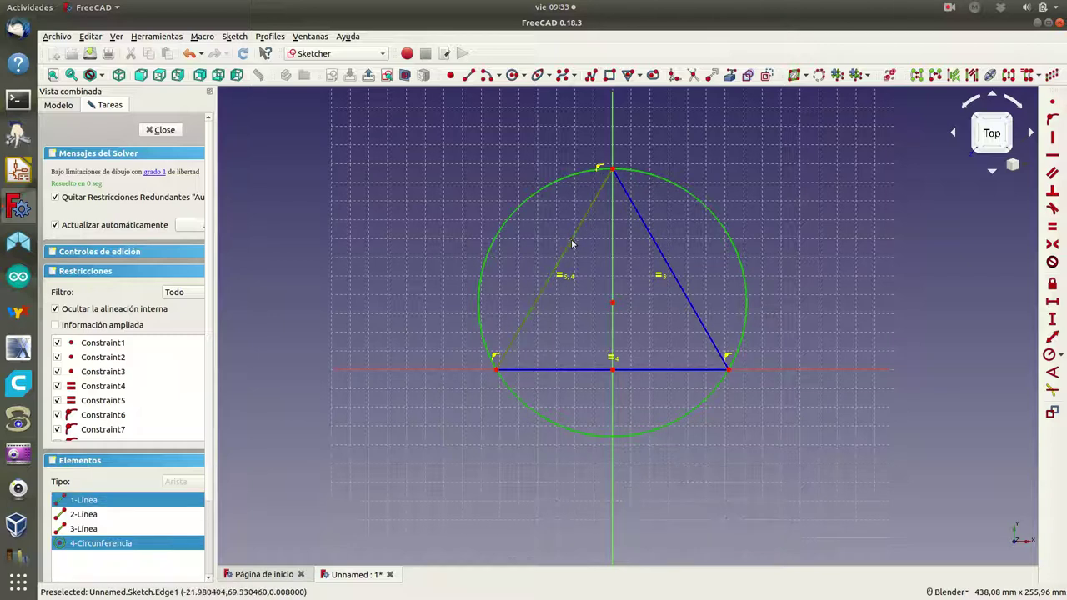
pyautogui.click(1051, 338)
pyautogui.click(658, 331)
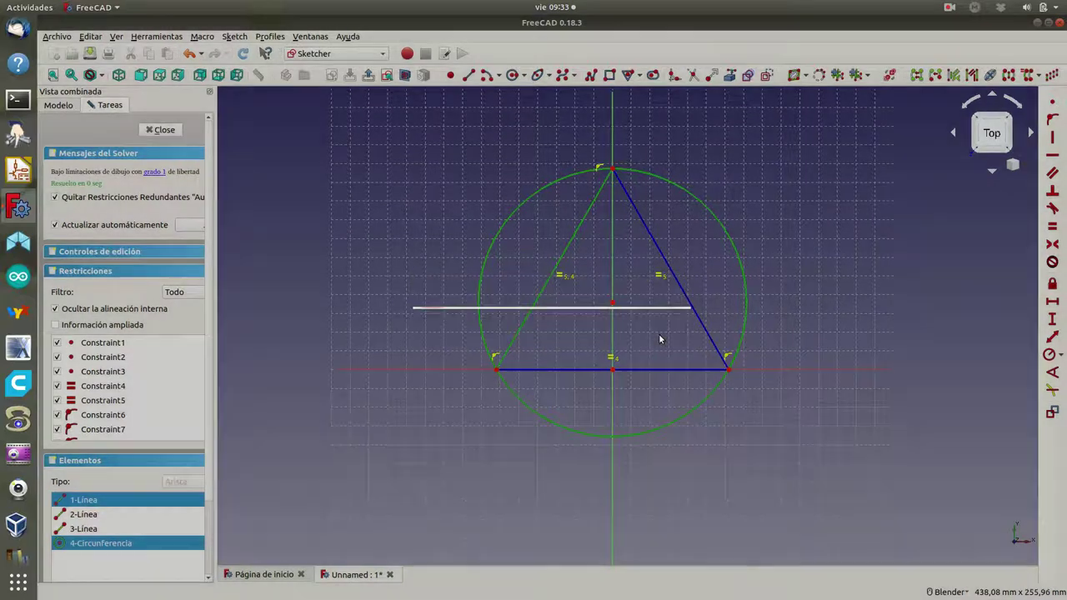
pyautogui.press('Escape')
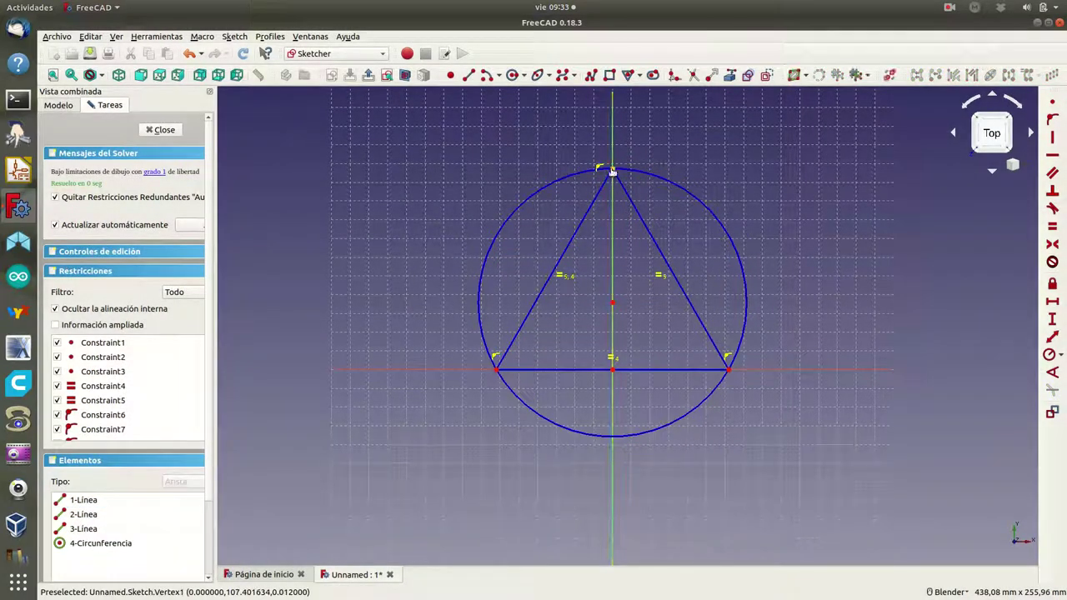
# - Constrain the distance between the top and bottom-left vertices to 90 mm
pyautogui.click(613, 170)
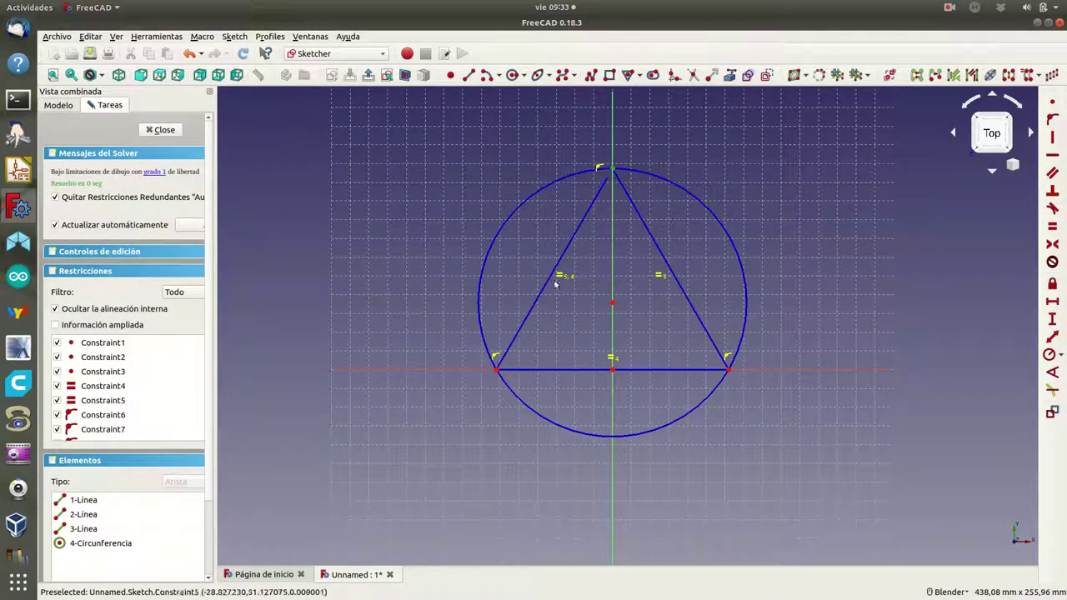
pyautogui.click(500, 375)
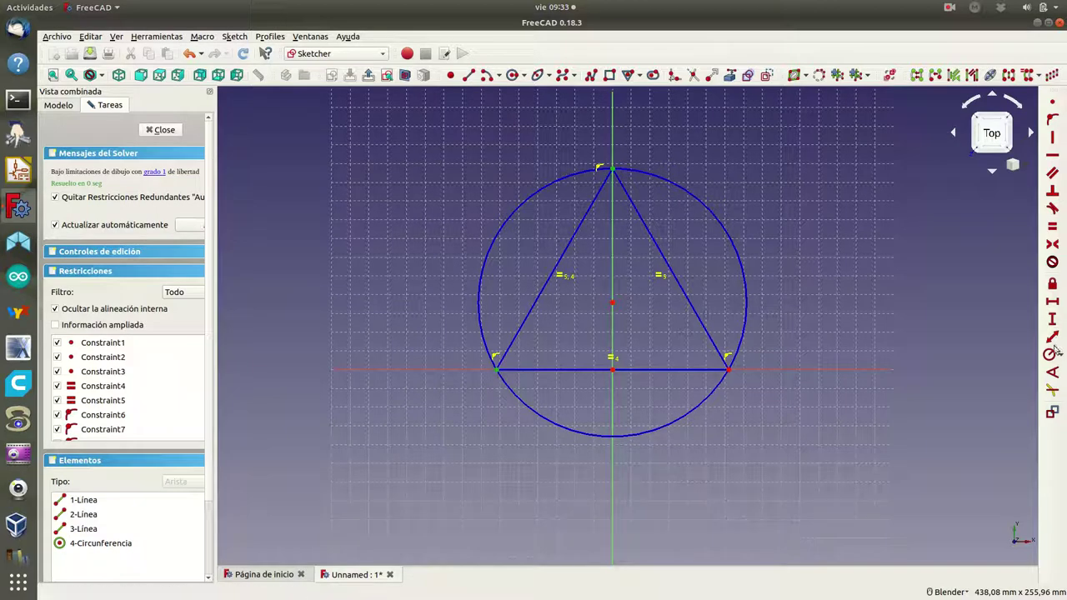
pyautogui.click(1051, 337)
pyautogui.write('90')
pyautogui.click(619, 336)
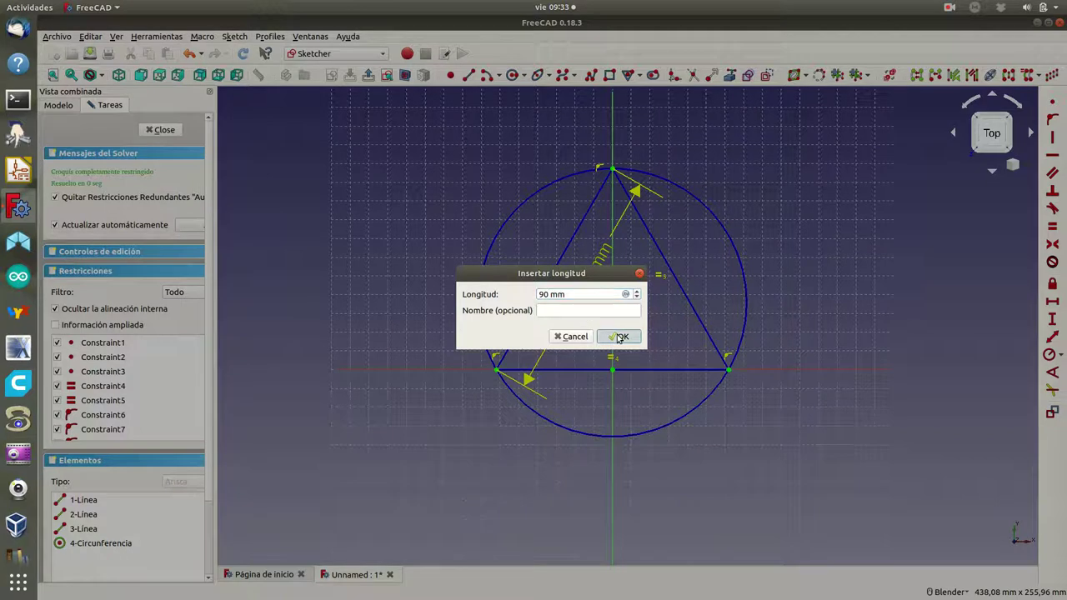
# - Move the 90 mm dimension outside the triangle's upper-left side and zoom in
pyautogui.moveTo(593, 326)
pyautogui.mouseDown()
pyautogui.moveTo(490, 272)
pyautogui.moveTo(498, 278)
pyautogui.mouseUp()
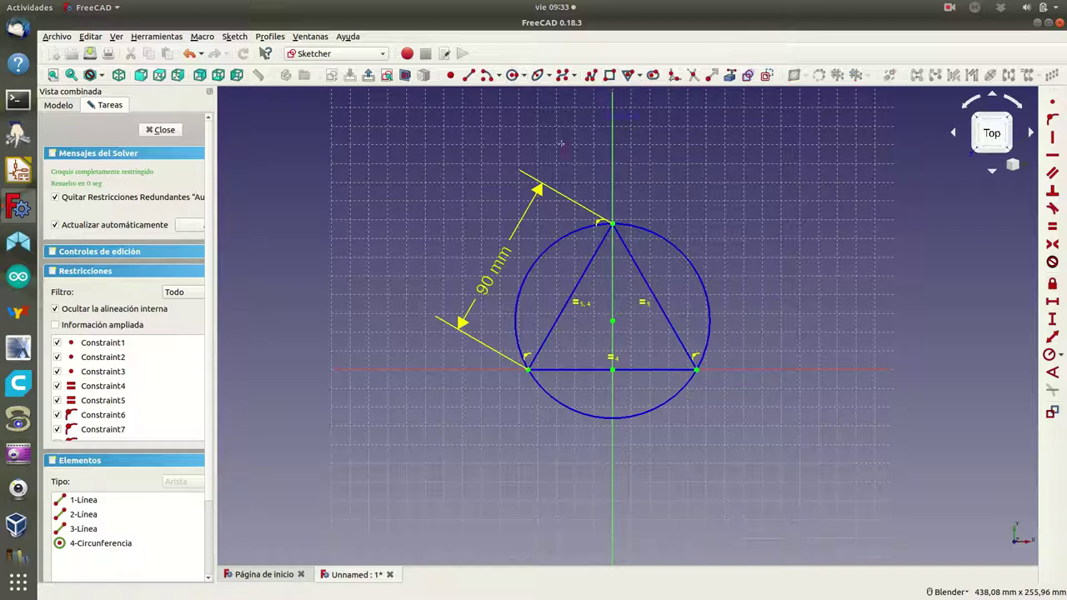
pyautogui.scroll(4, 612, 223)
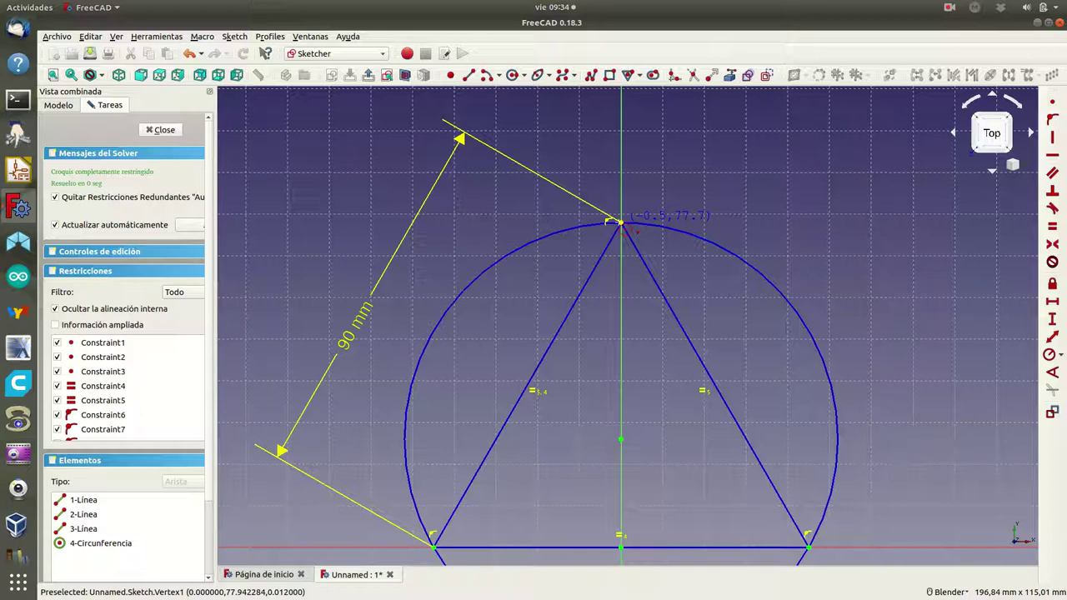
# - Draw a circle centred on the top vertex and constrain its diameter to 12 mm
pyautogui.click(620, 224)
pyautogui.click(646, 173)
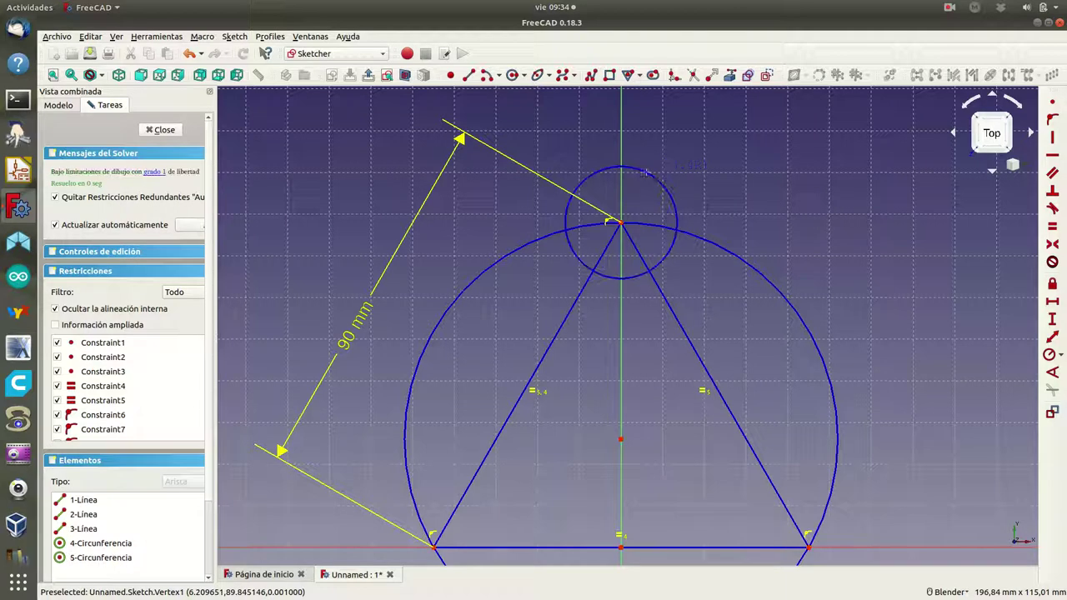
pyautogui.rightClick(679, 199)
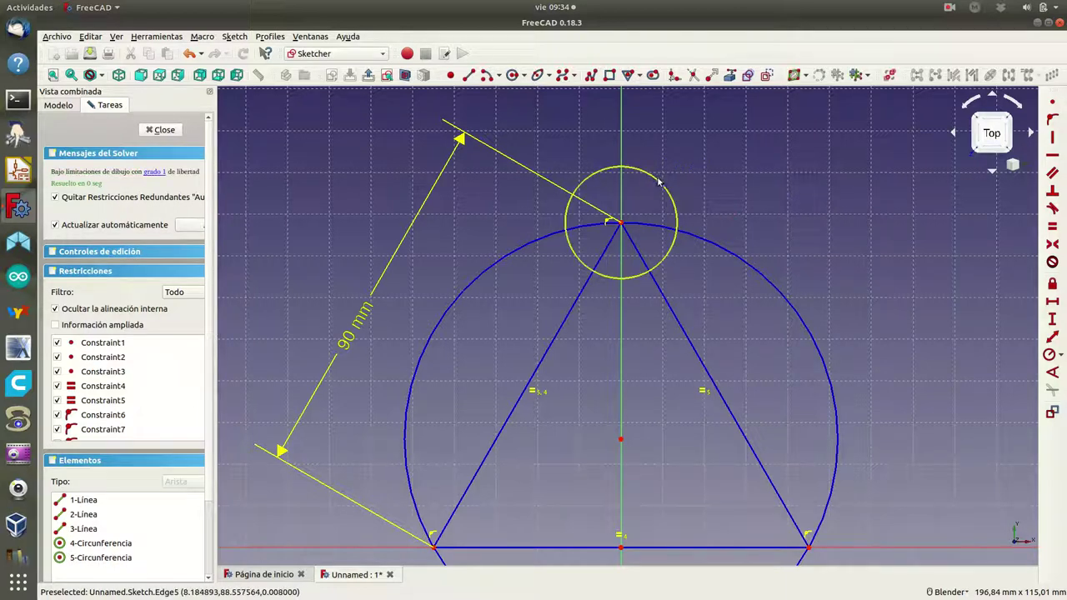
pyautogui.click(659, 180)
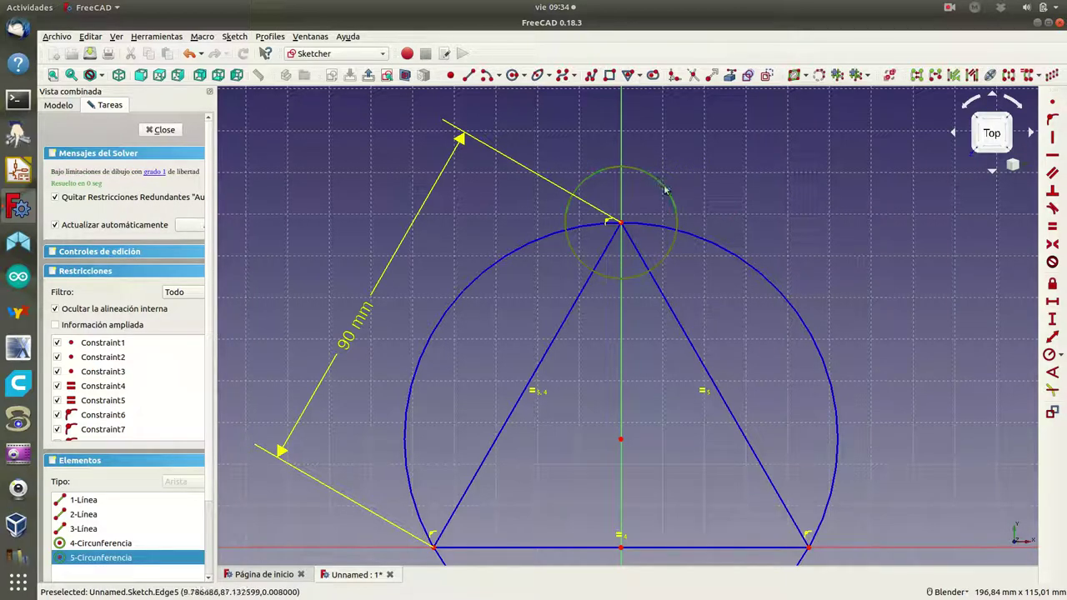
pyautogui.click(1062, 357)
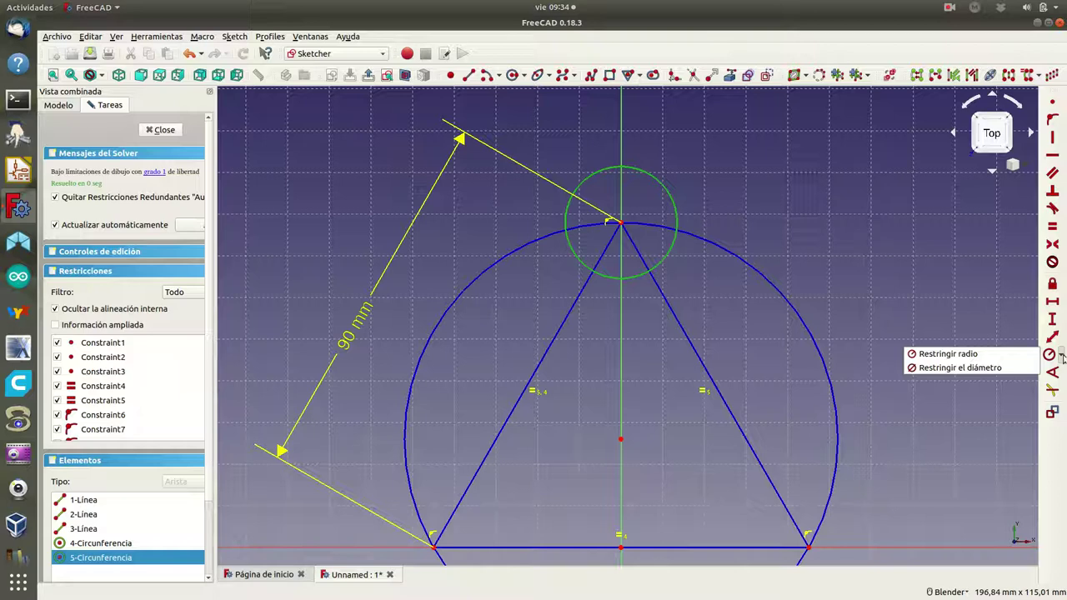
pyautogui.click(931, 367)
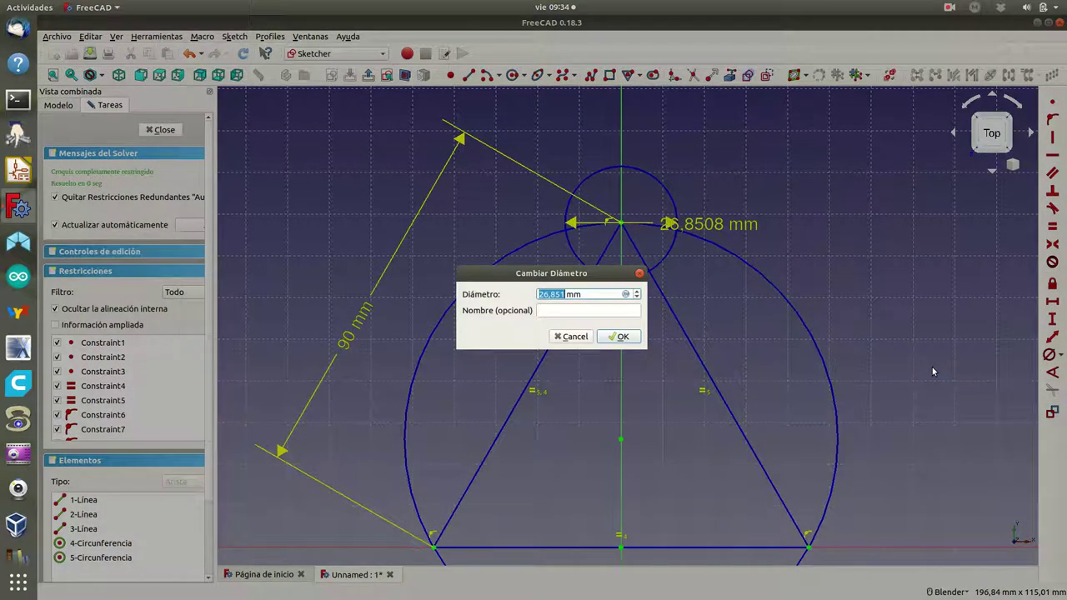
pyautogui.write('12')
pyautogui.click(613, 335)
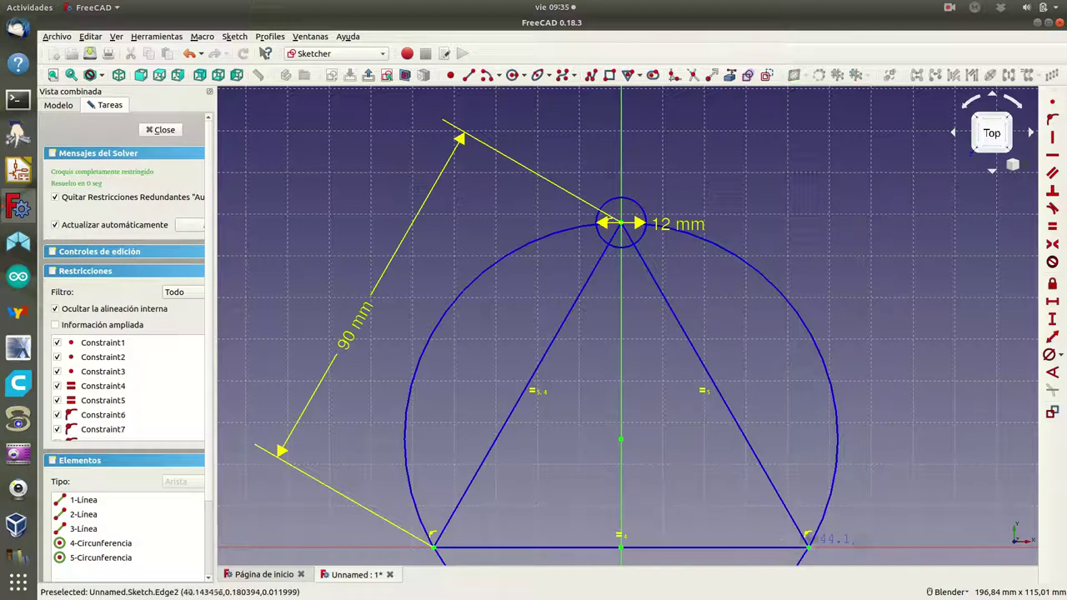
# - Draw a circle on the bottom-right vertex and constrain its diameter to 12 mm
pyautogui.click(808, 548)
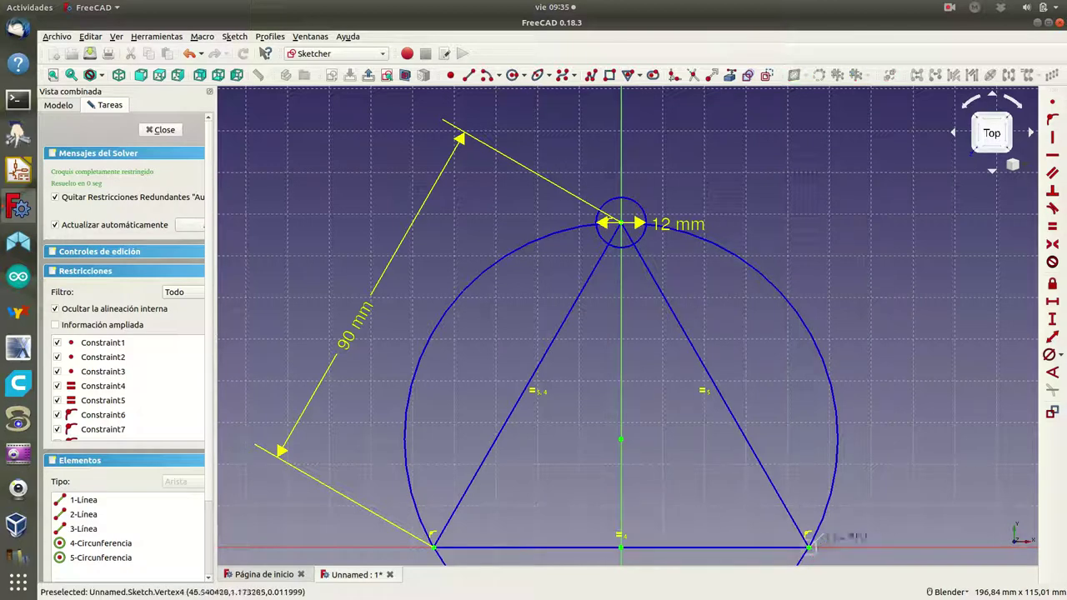
pyautogui.click(837, 523)
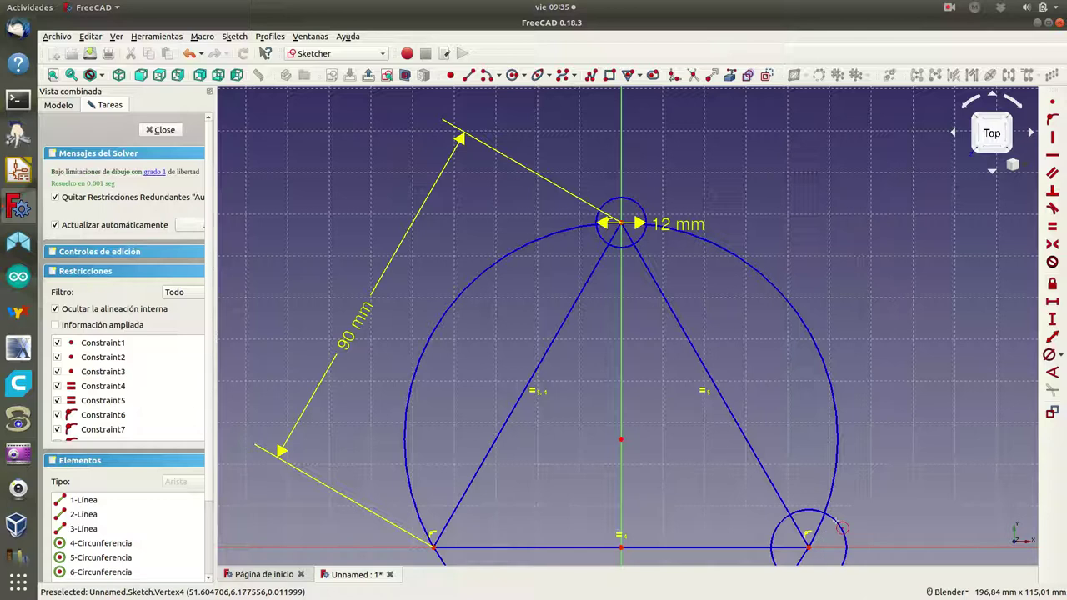
pyautogui.click(840, 525)
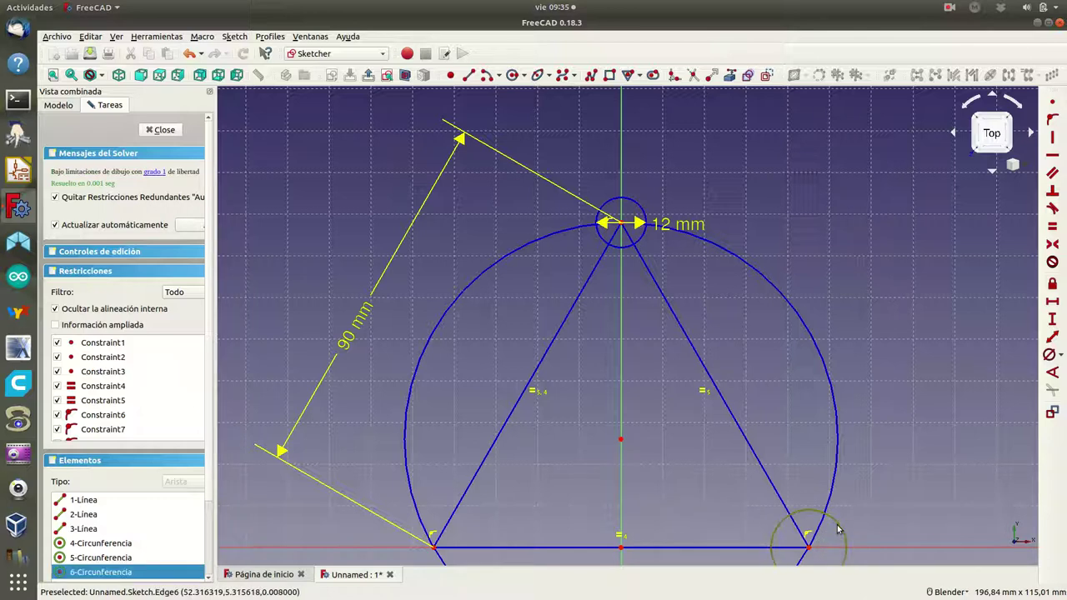
pyautogui.click(1060, 357)
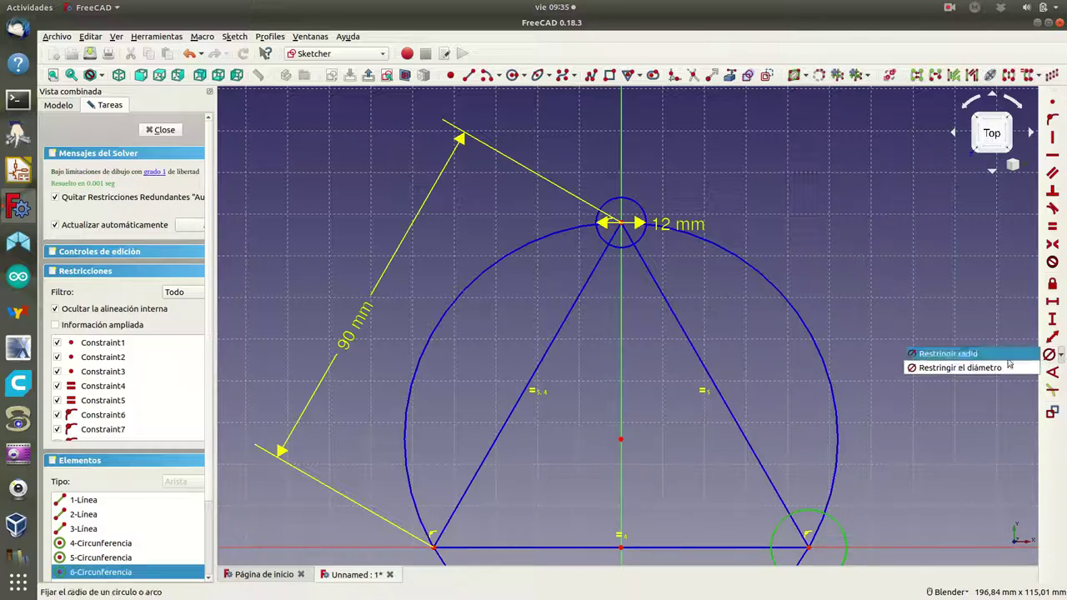
pyautogui.click(980, 367)
pyautogui.write('12')
pyautogui.click(619, 337)
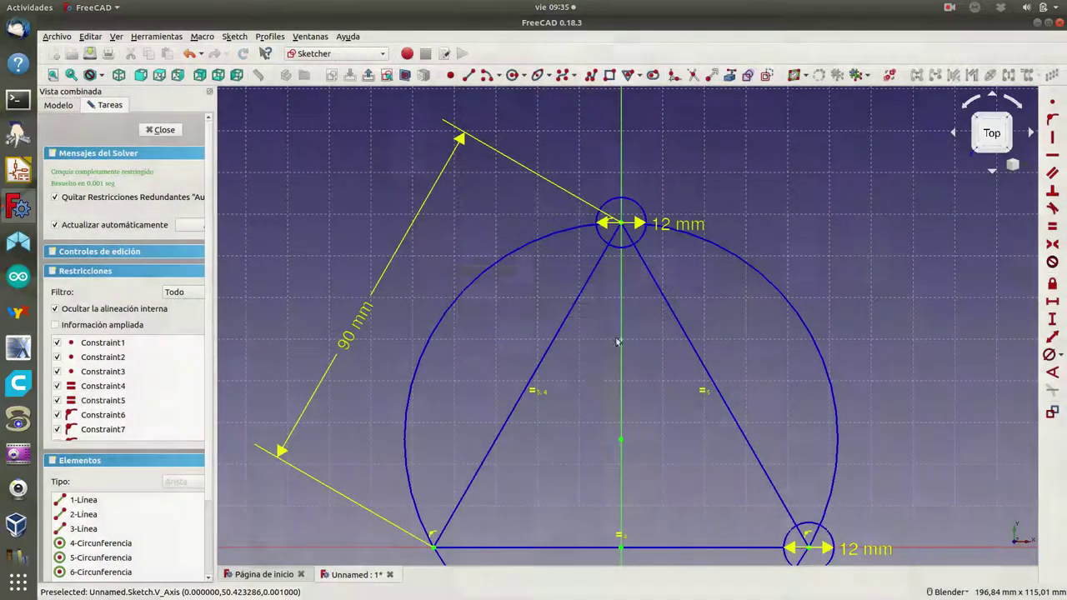
# - Draw a circle on the bottom-left vertex and constrain its diameter to 12 mm
pyautogui.click(1061, 355)
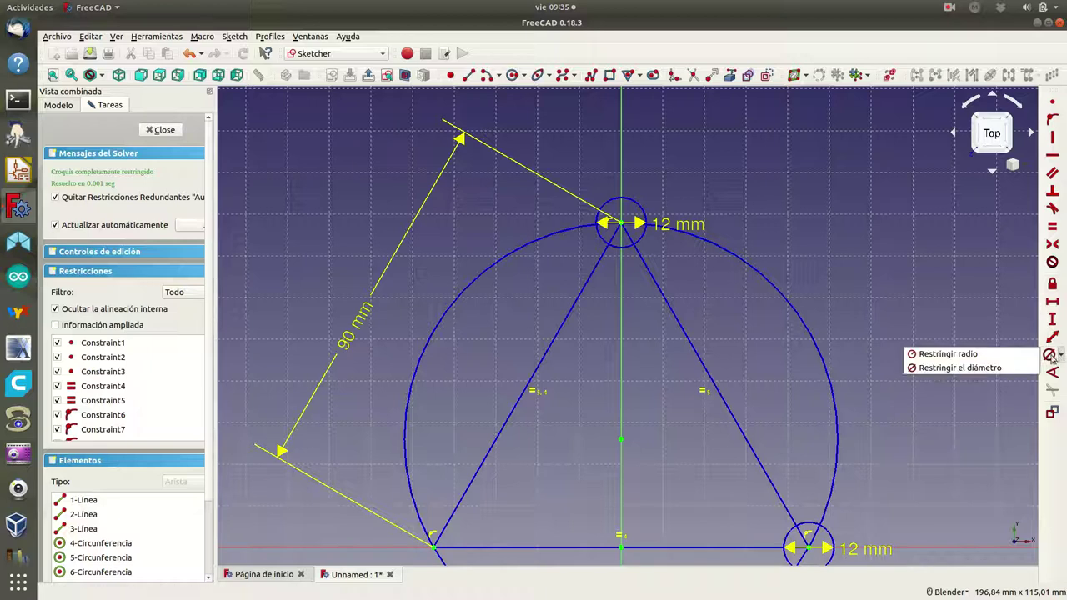
pyautogui.click(952, 368)
pyautogui.rightClick(952, 371)
pyautogui.click(511, 76)
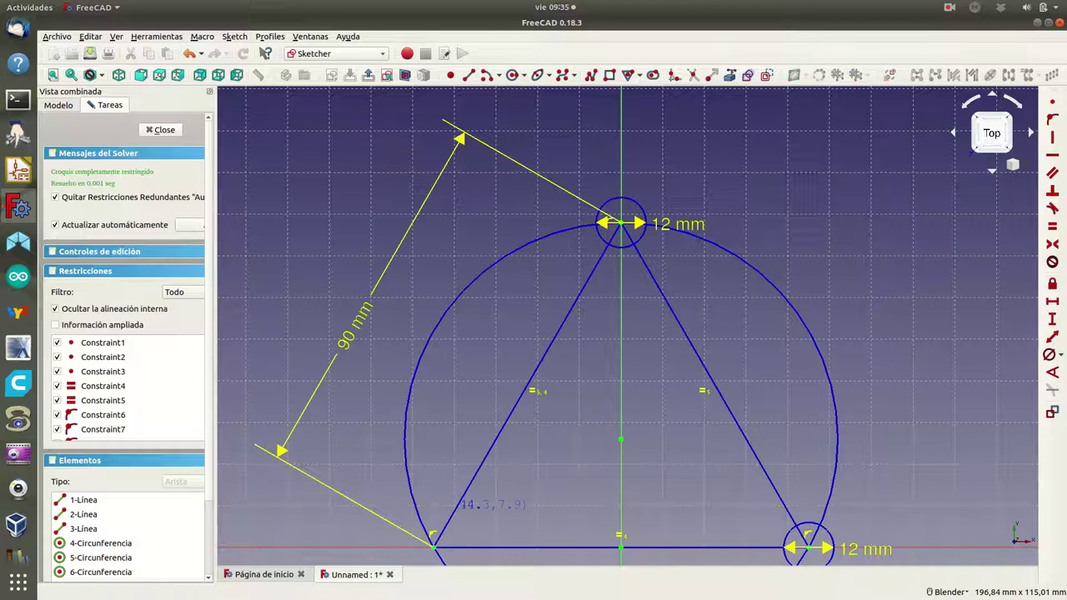
pyautogui.click(434, 549)
pyautogui.click(472, 527)
pyautogui.rightClick(682, 464)
pyautogui.click(473, 529)
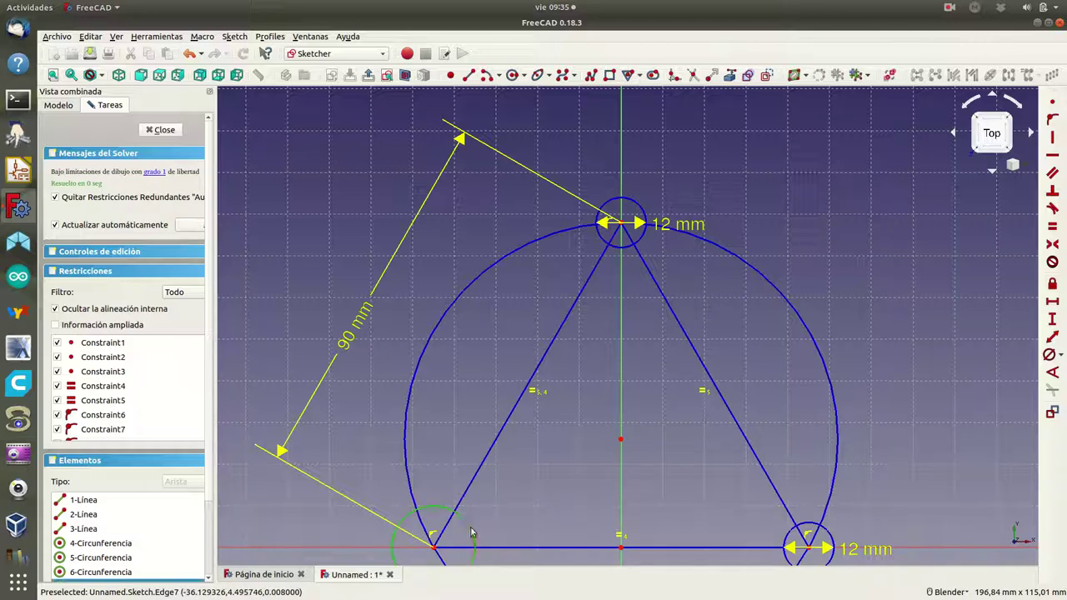
pyautogui.click(1058, 355)
pyautogui.click(1013, 367)
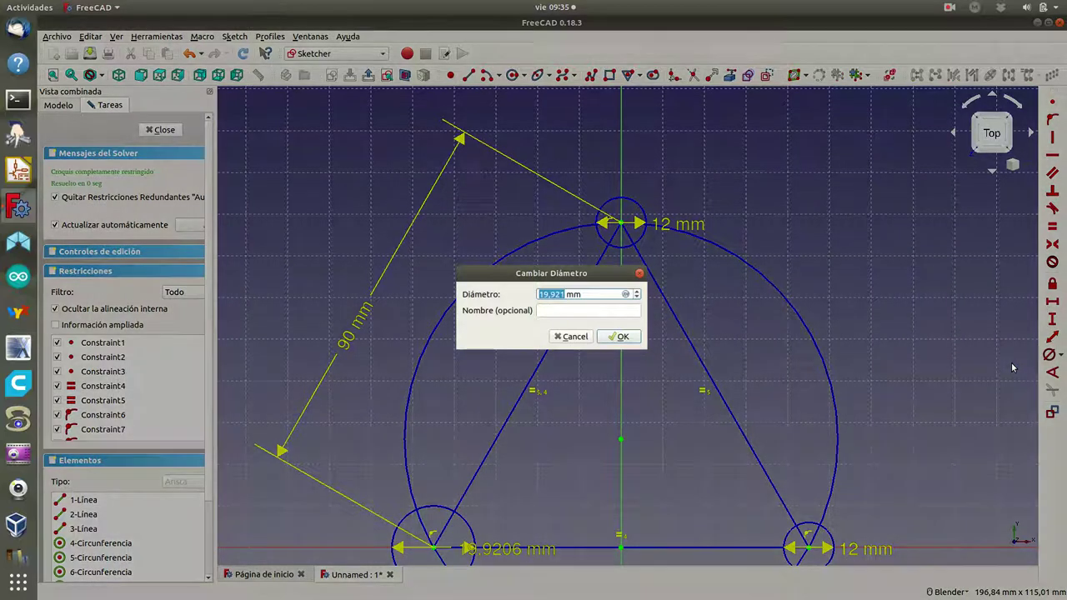
pyautogui.write('12')
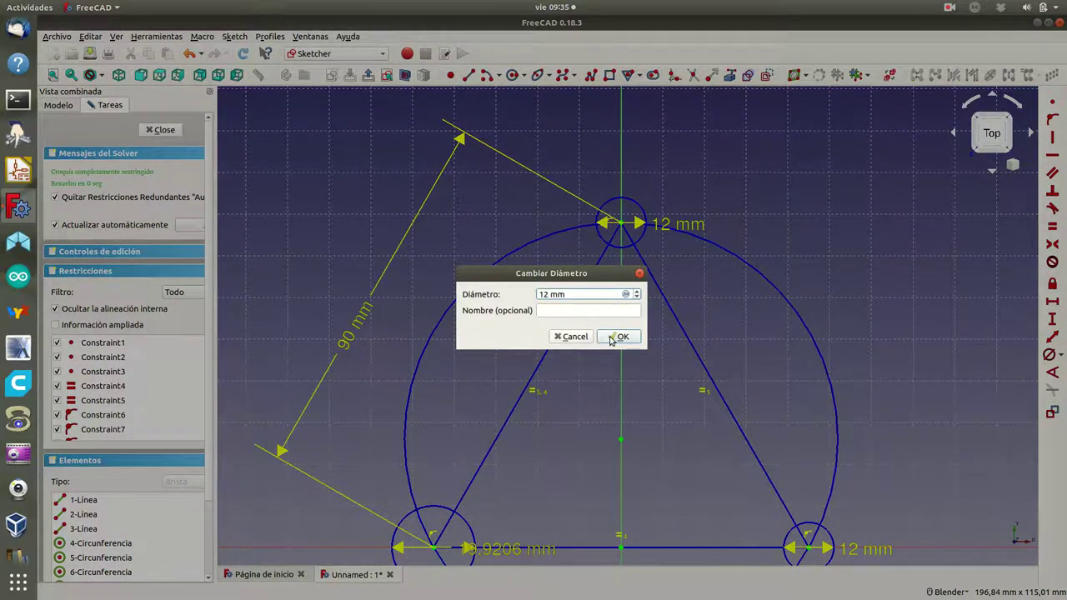
pyautogui.click(619, 337)
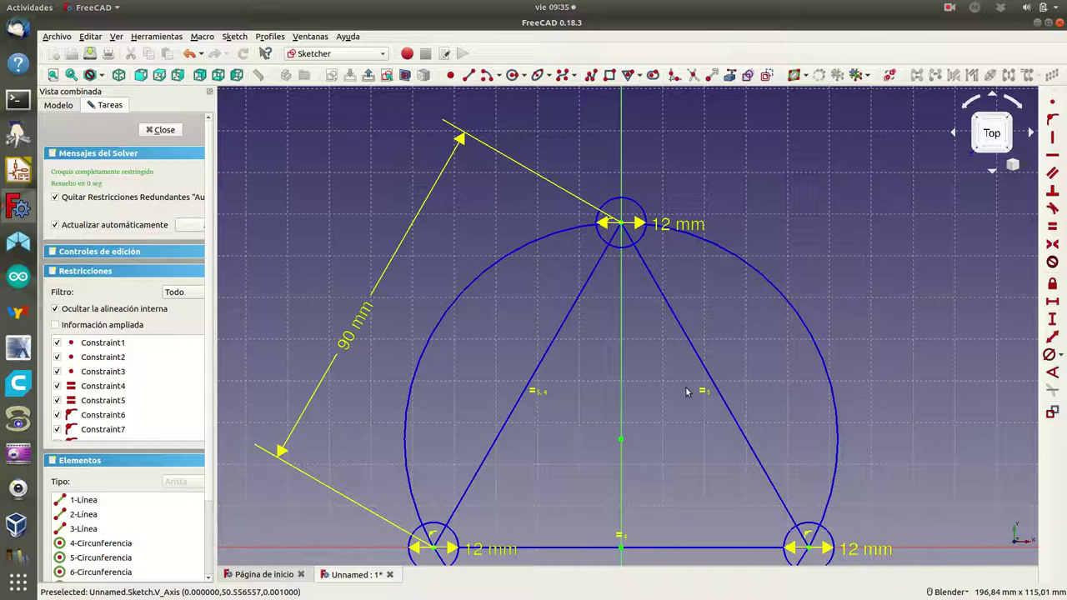
pyautogui.scroll(1, 670, 402)
pyautogui.scroll(1, 671, 367)
pyautogui.scroll(1, 673, 323)
pyautogui.scroll(-2, 672, 316)
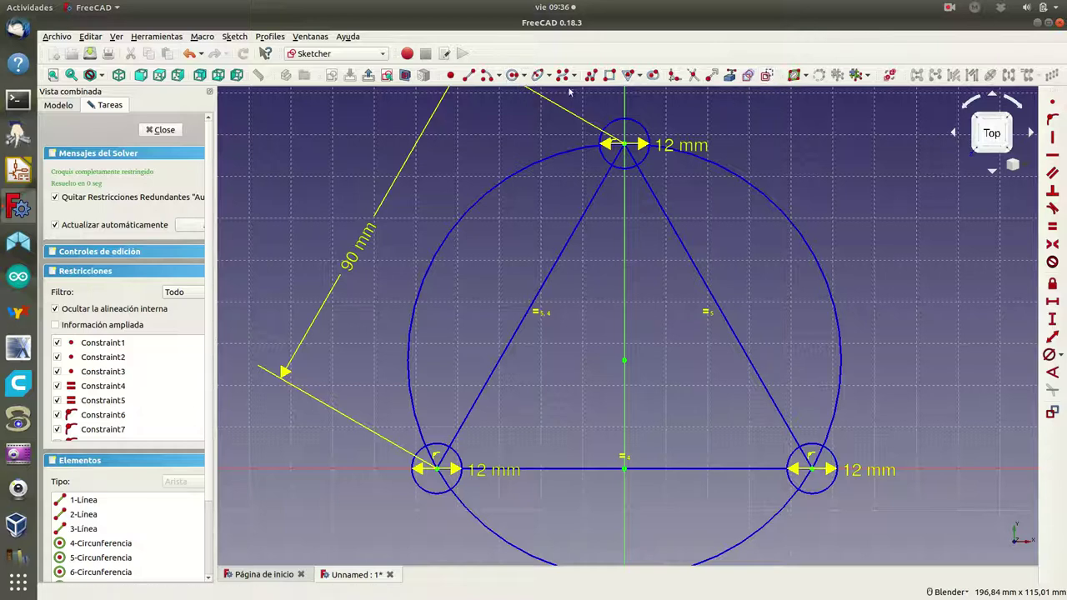
# - Add a concentric circle at the top vertex with a 20 mm diameter
pyautogui.click(515, 76)
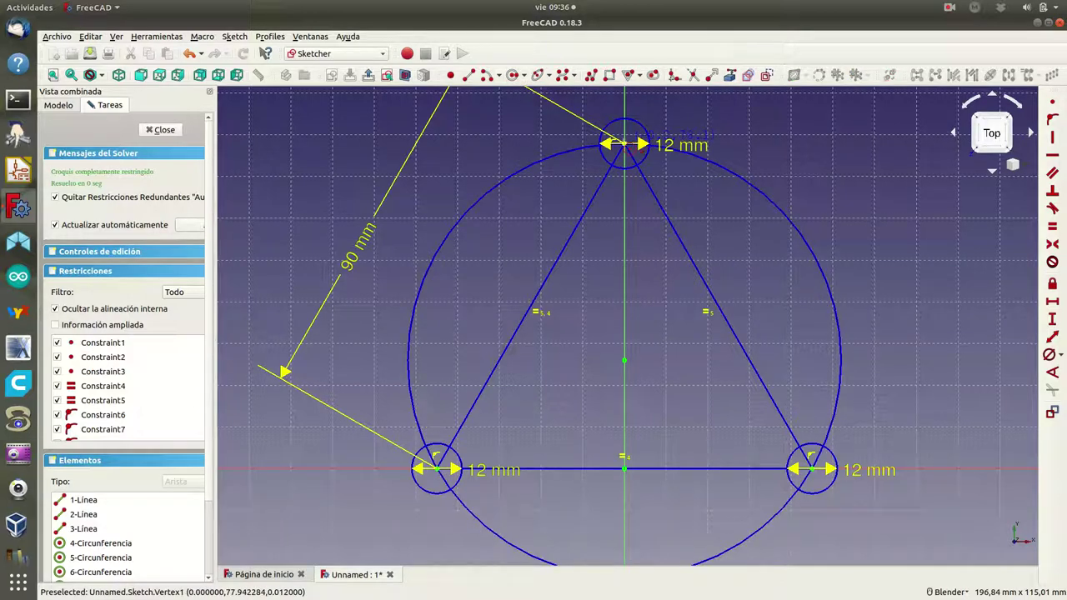
pyautogui.click(624, 143)
pyautogui.click(671, 120)
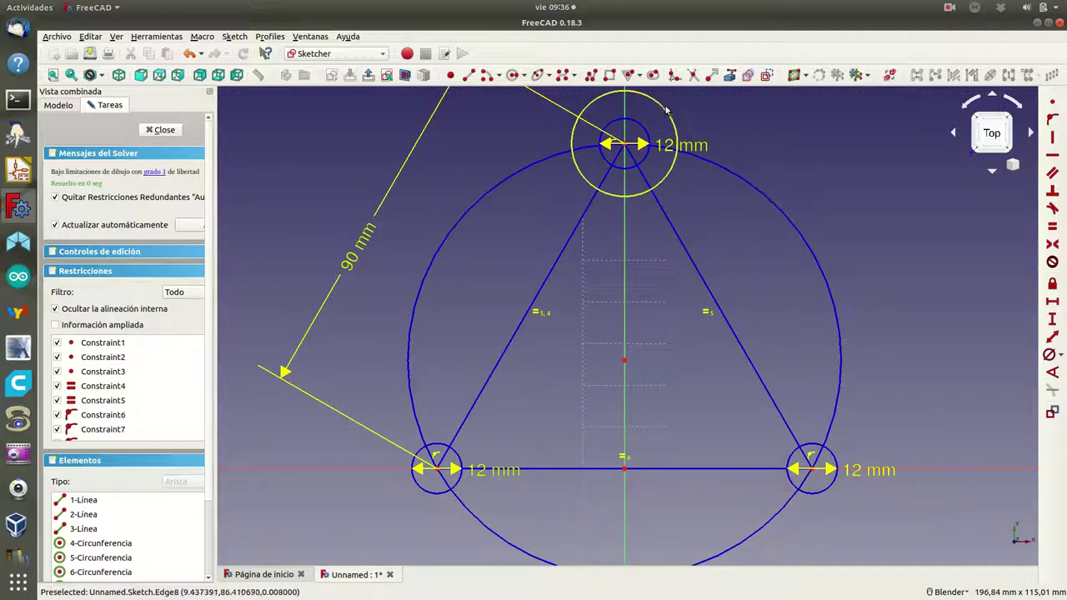
pyautogui.click(666, 110)
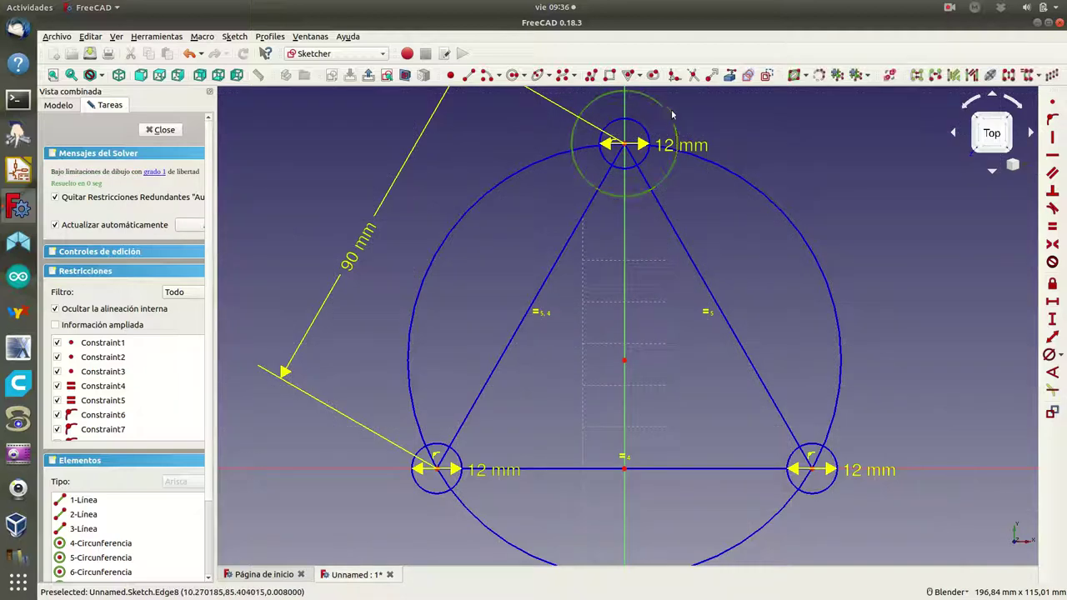
pyautogui.click(1059, 356)
pyautogui.click(1013, 367)
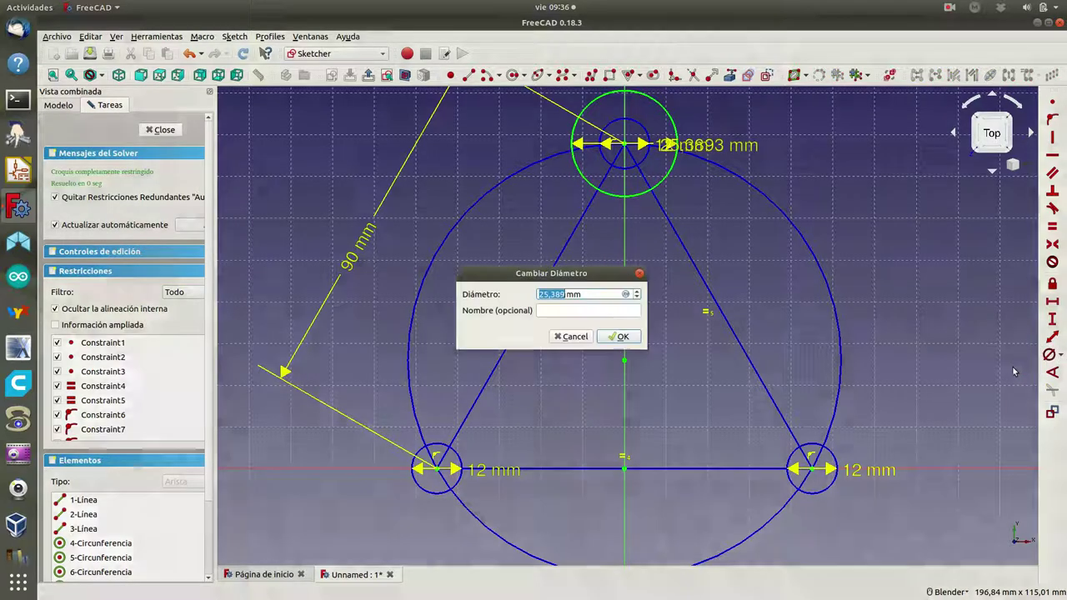
pyautogui.write('20')
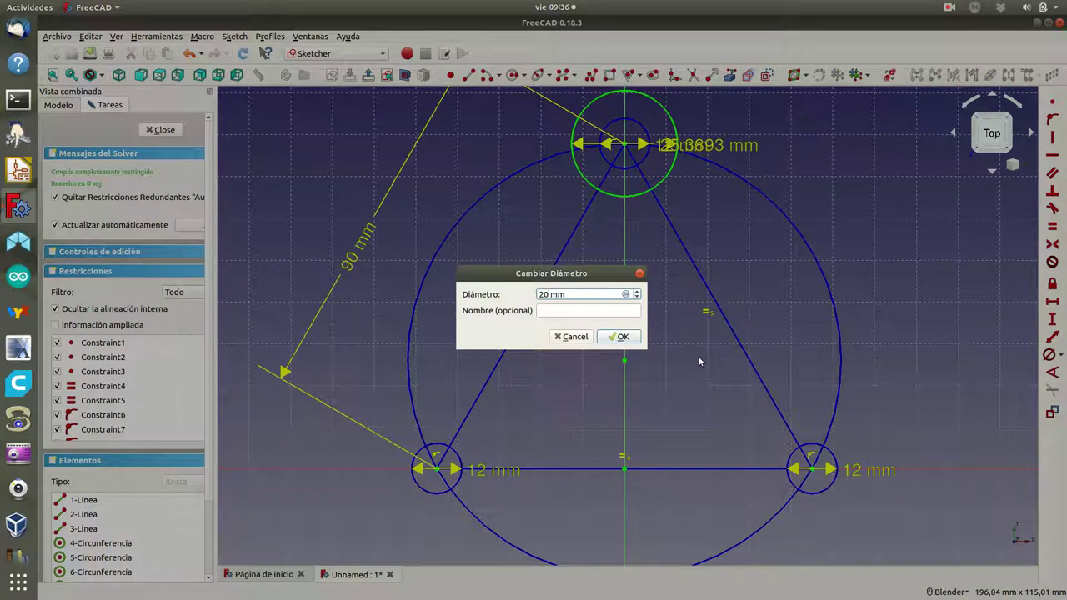
pyautogui.press('Return')
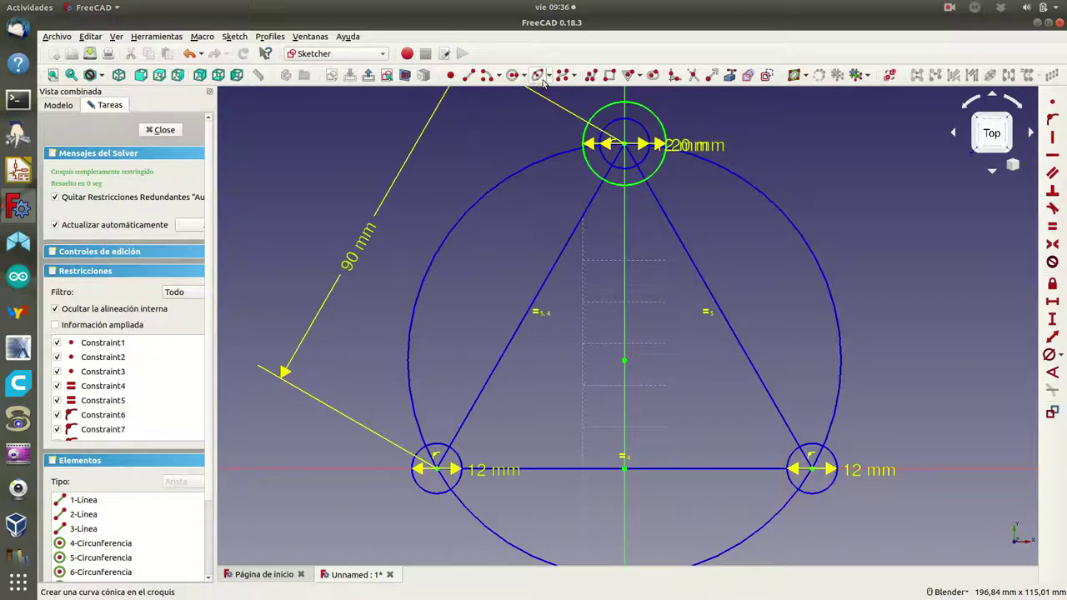
# - Add a 20 mm diameter circle around the bottom-left vertex
pyautogui.click(512, 75)
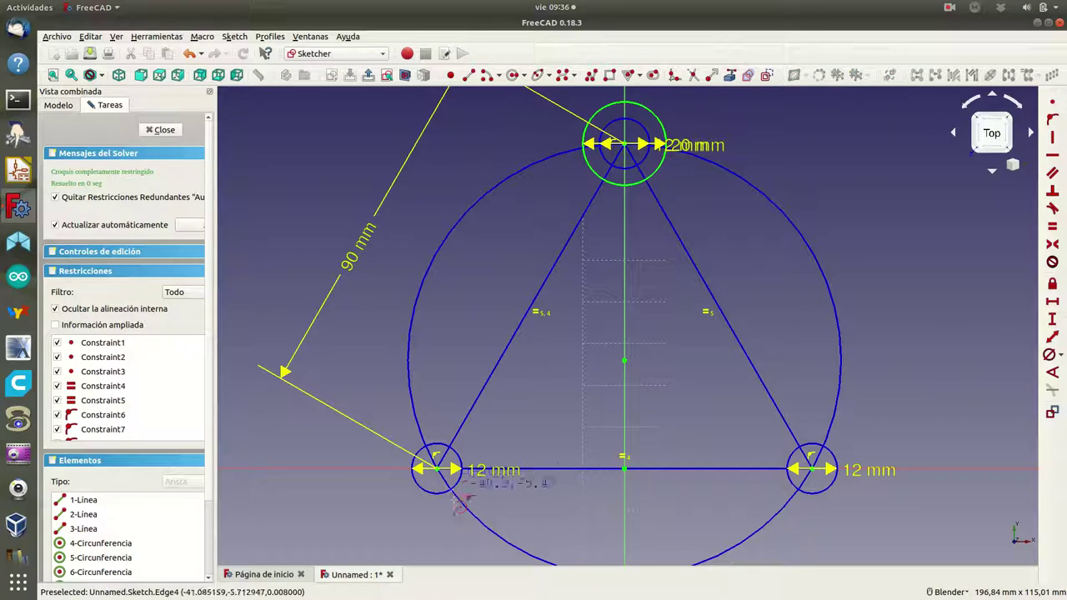
pyautogui.click(435, 467)
pyautogui.click(488, 443)
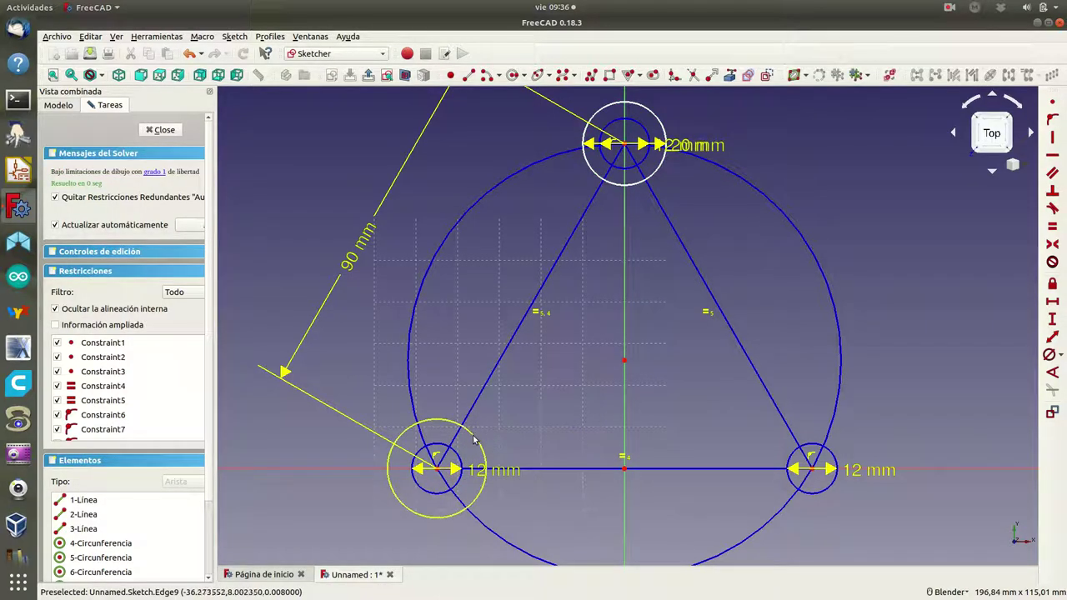
pyautogui.click(1049, 355)
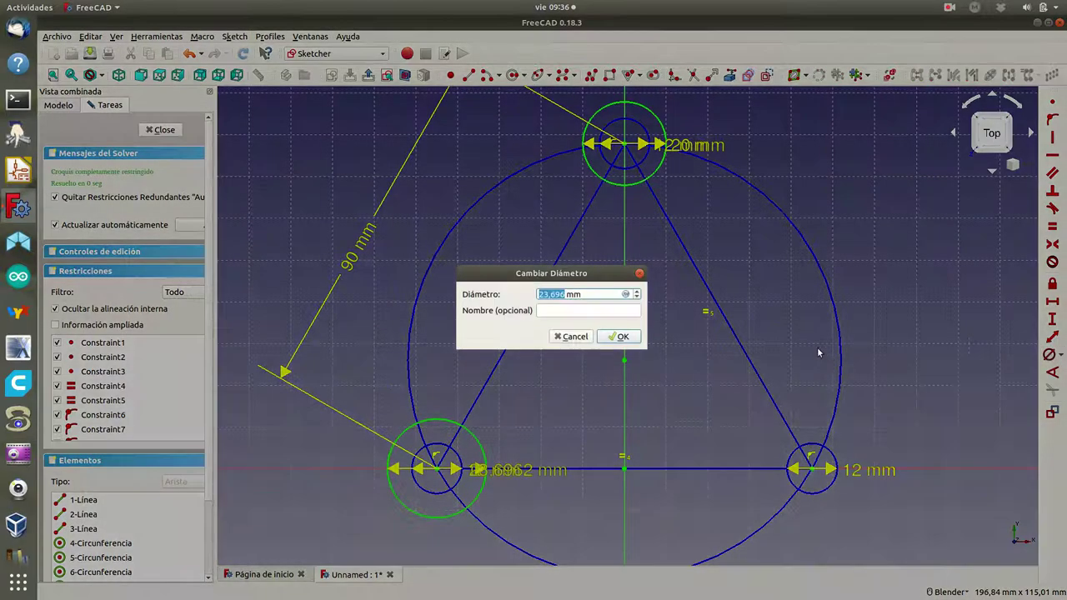
pyautogui.write('20')
pyautogui.press('Return')
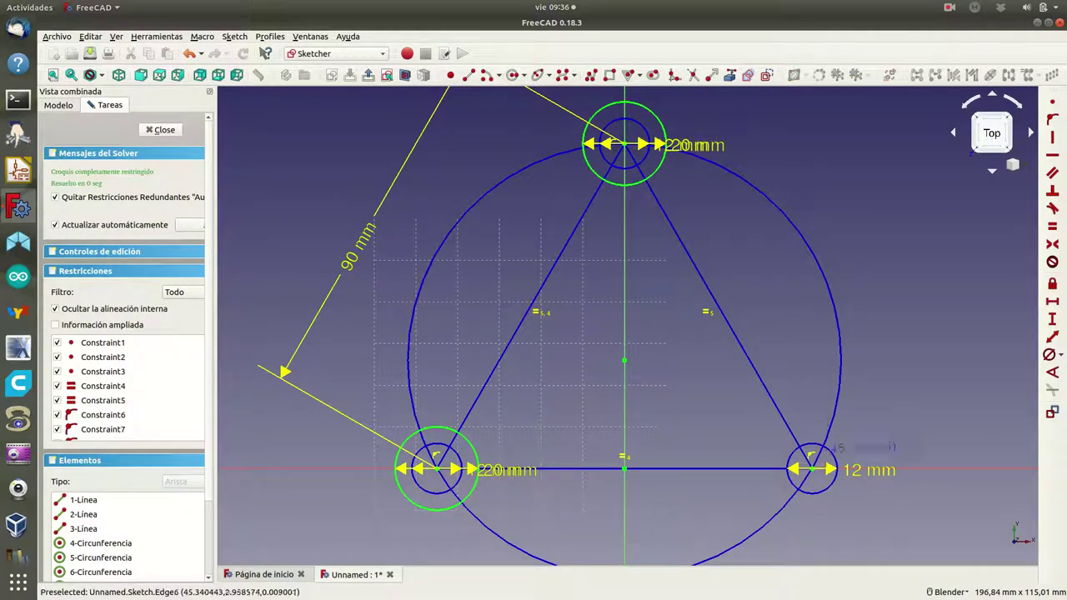
# - Add a 20 mm diameter circle around the right vertex
pyautogui.click(813, 470)
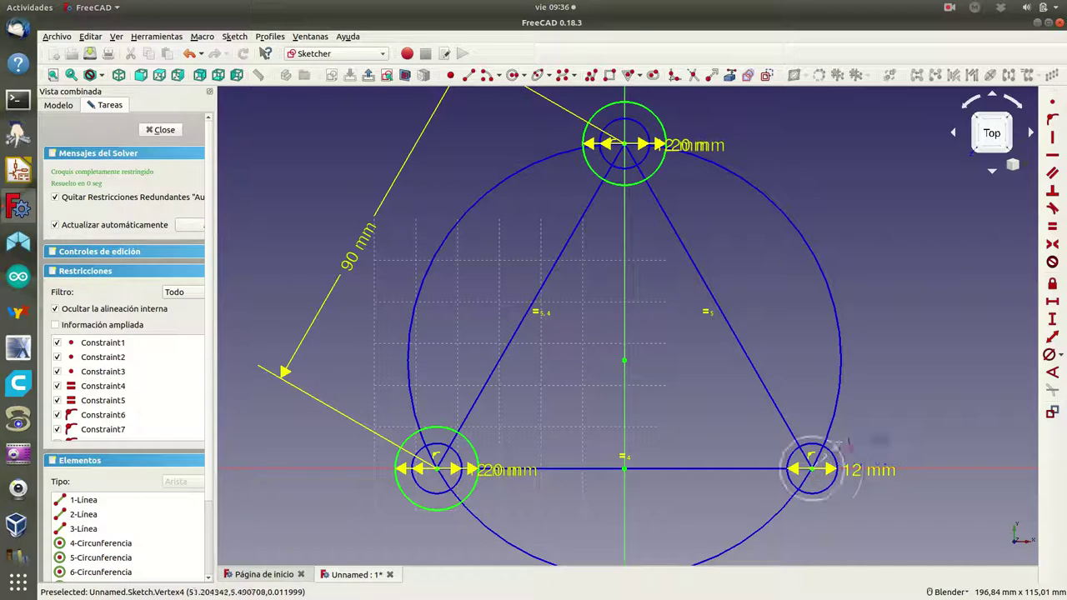
pyautogui.click(849, 430)
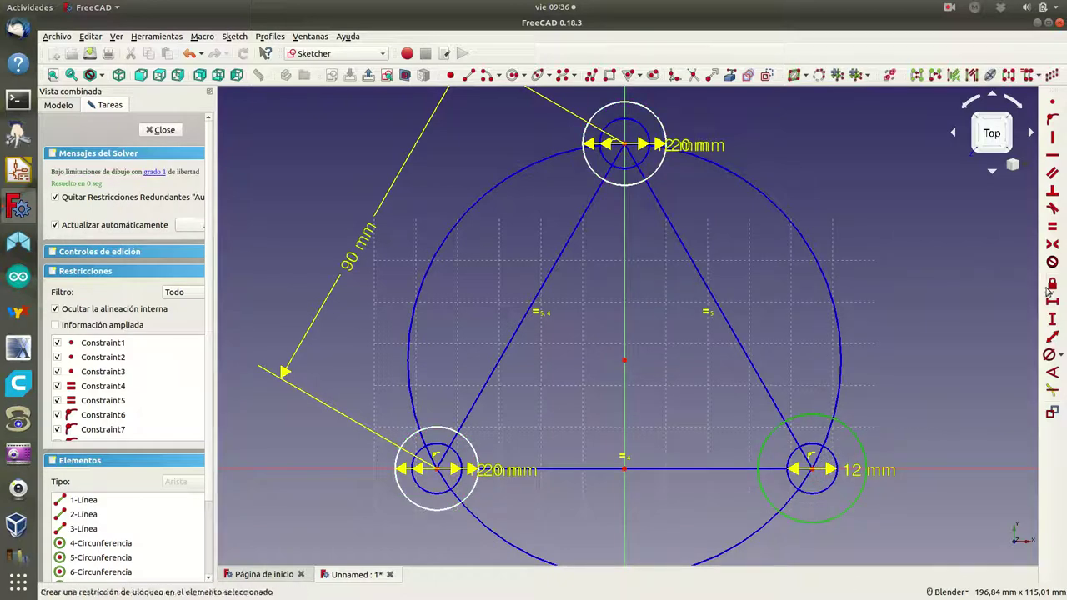
pyautogui.click(1050, 354)
pyautogui.write('20')
pyautogui.press('Return')
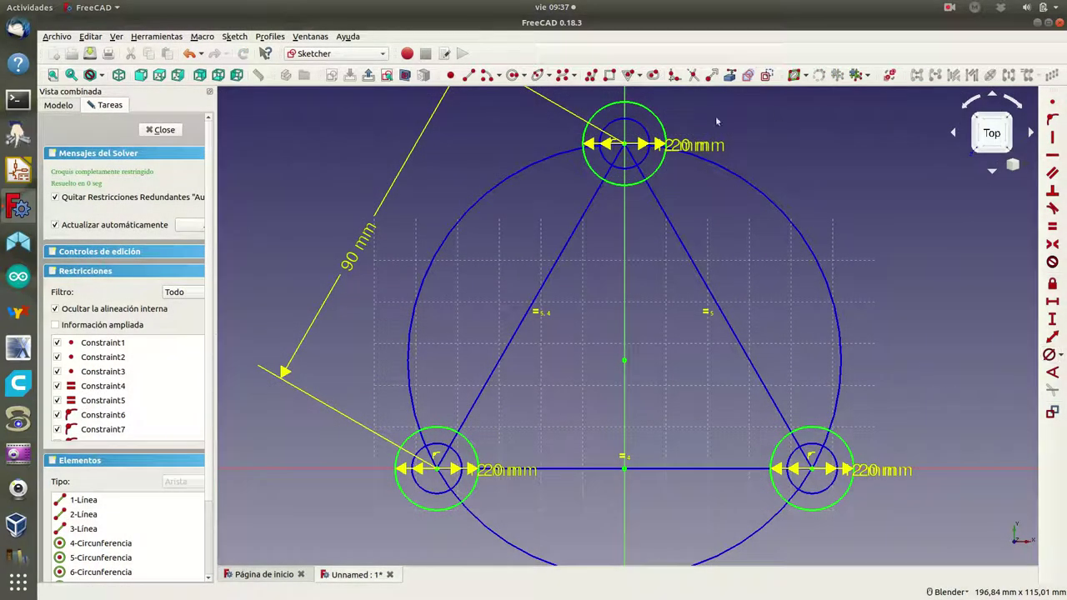
# - Move the 12 mm labels at the top, right and lower-left circles clear of their 20 mm labels
pyautogui.moveTo(682, 146); pyautogui.dragTo(710, 117)
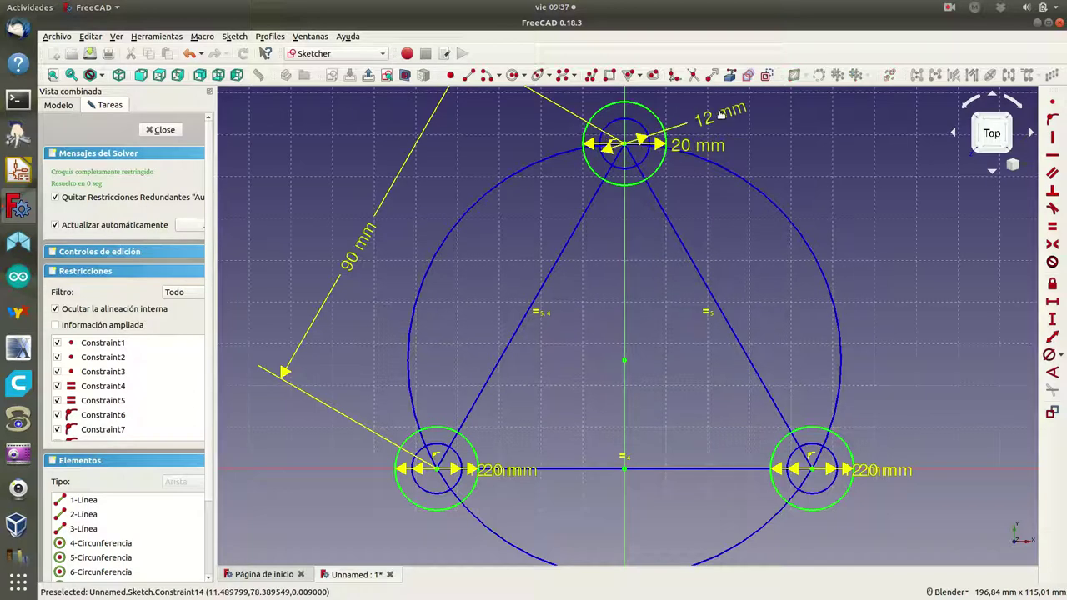
pyautogui.moveTo(867, 472); pyautogui.dragTo(889, 423)
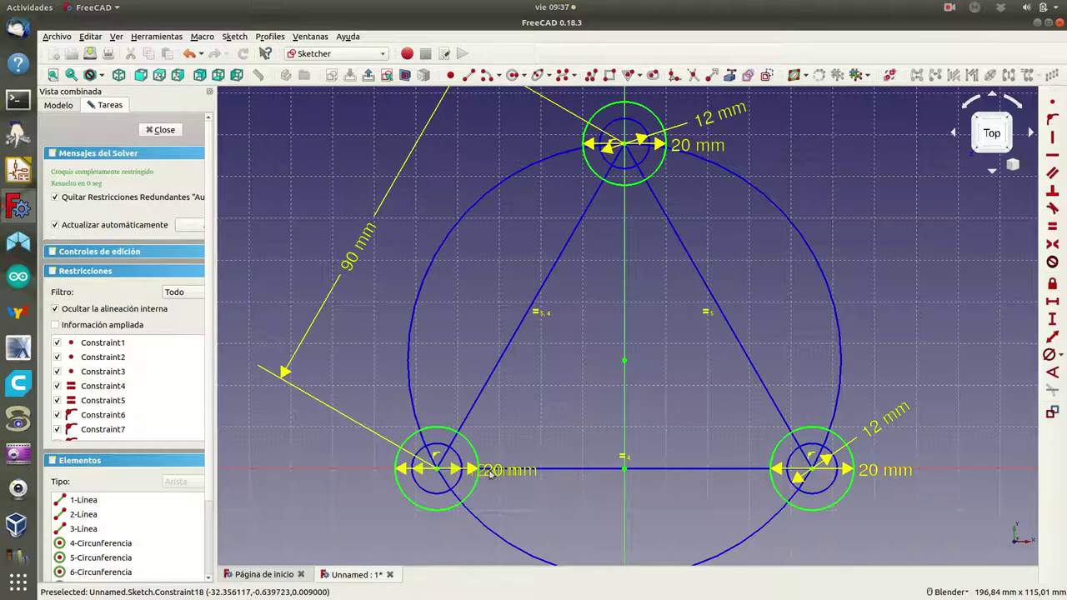
pyautogui.moveTo(487, 481); pyautogui.dragTo(502, 430)
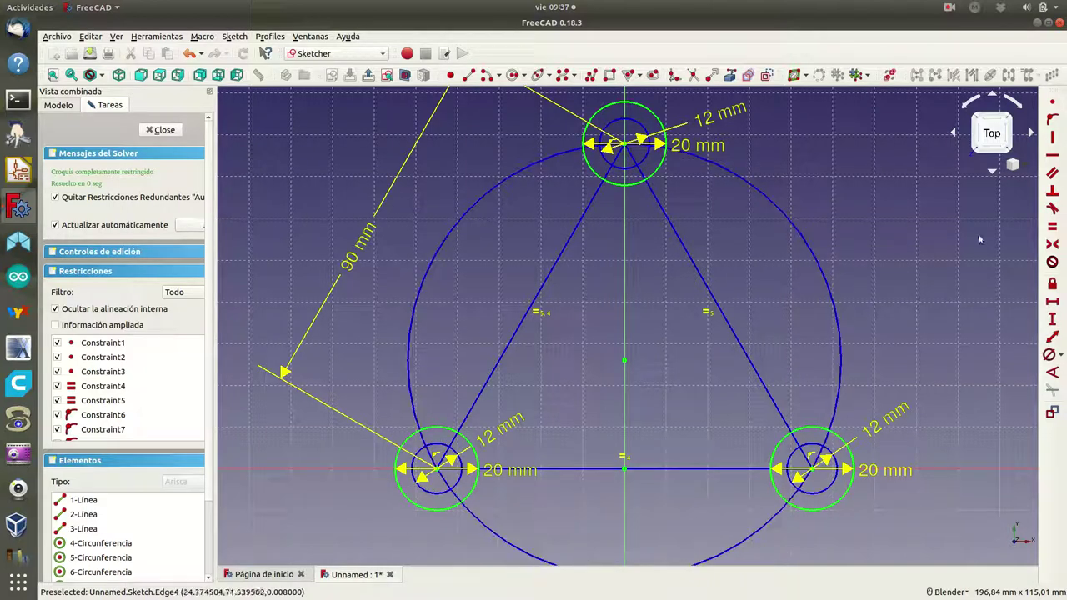
# - Draw a line from the lower-left vertex circle to the top vertex circle
pyautogui.click(470, 76)
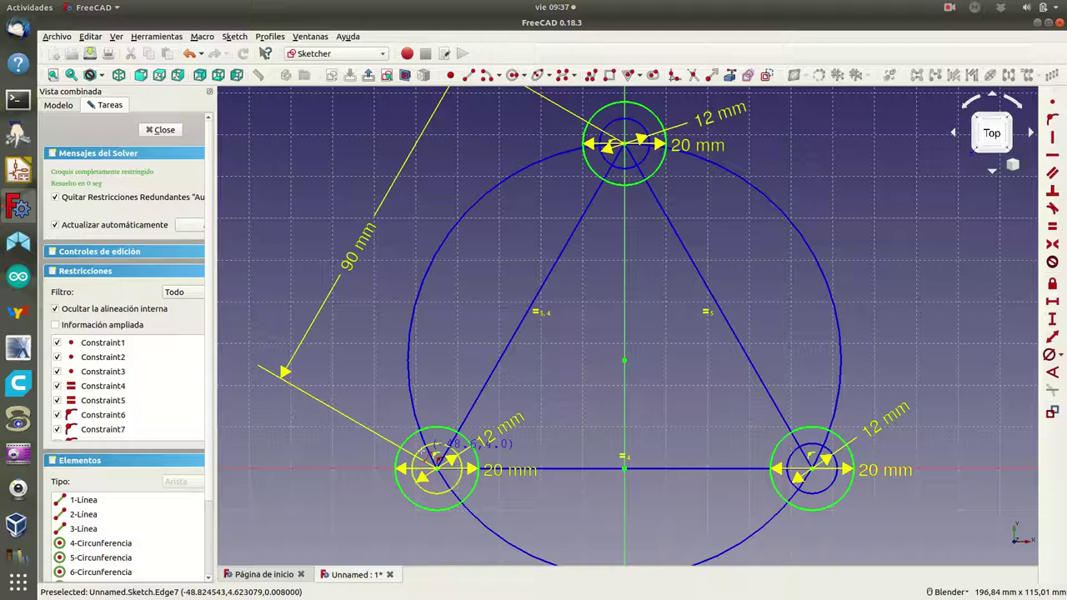
pyautogui.click(411, 447)
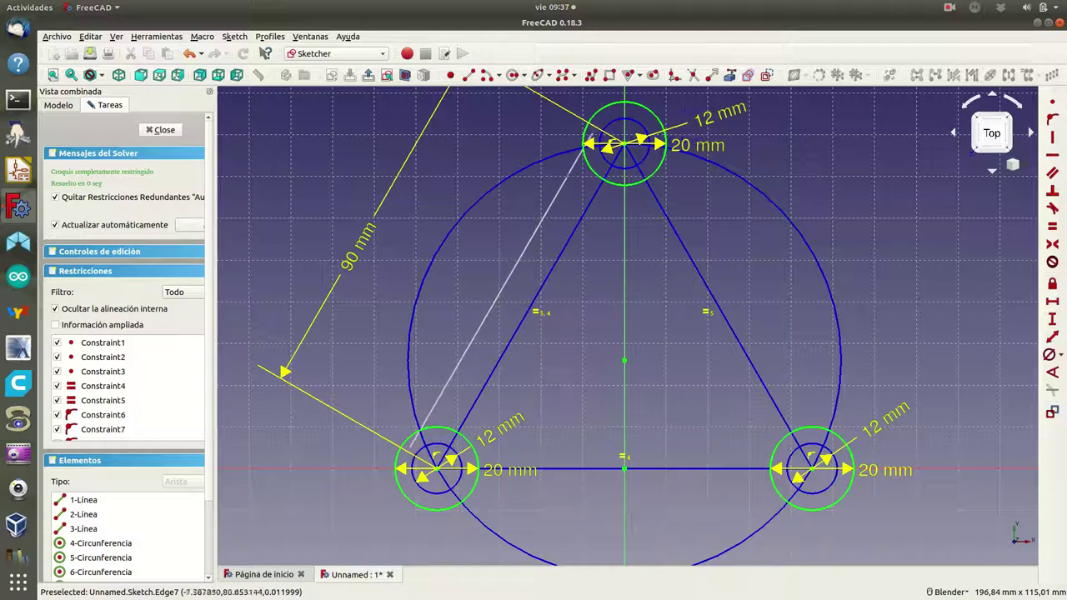
pyautogui.click(600, 119)
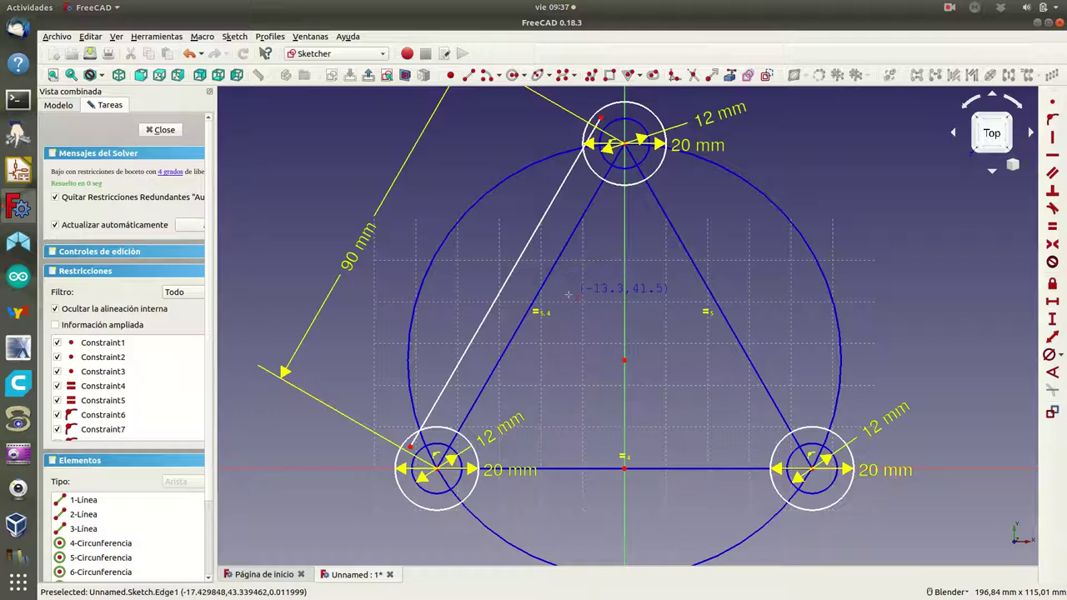
# - Make the new line tangent to the lower-left and top small circles
pyautogui.click(512, 277)
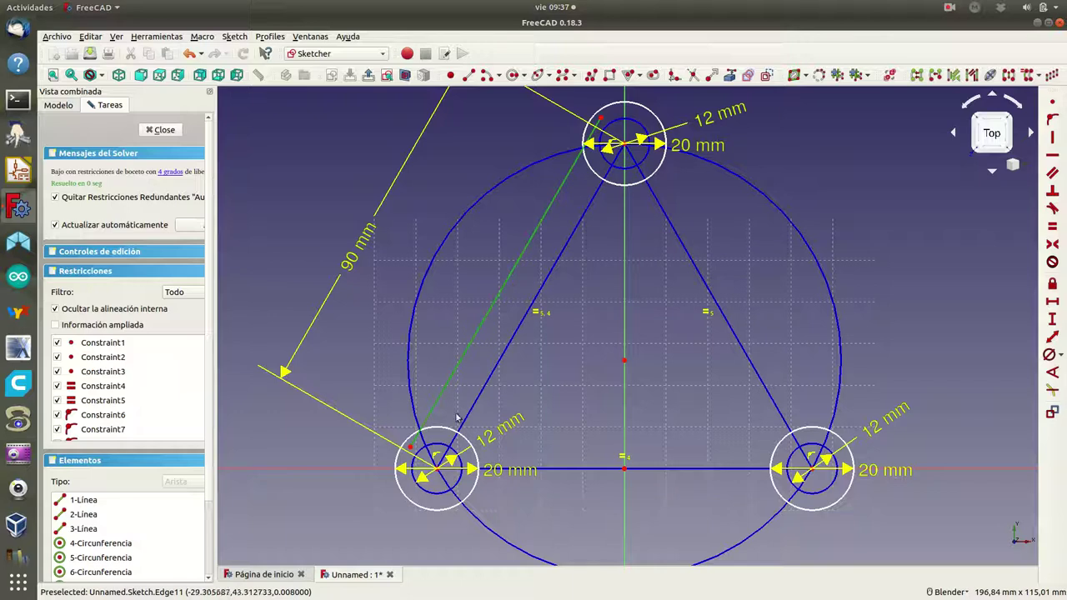
pyautogui.click(437, 451)
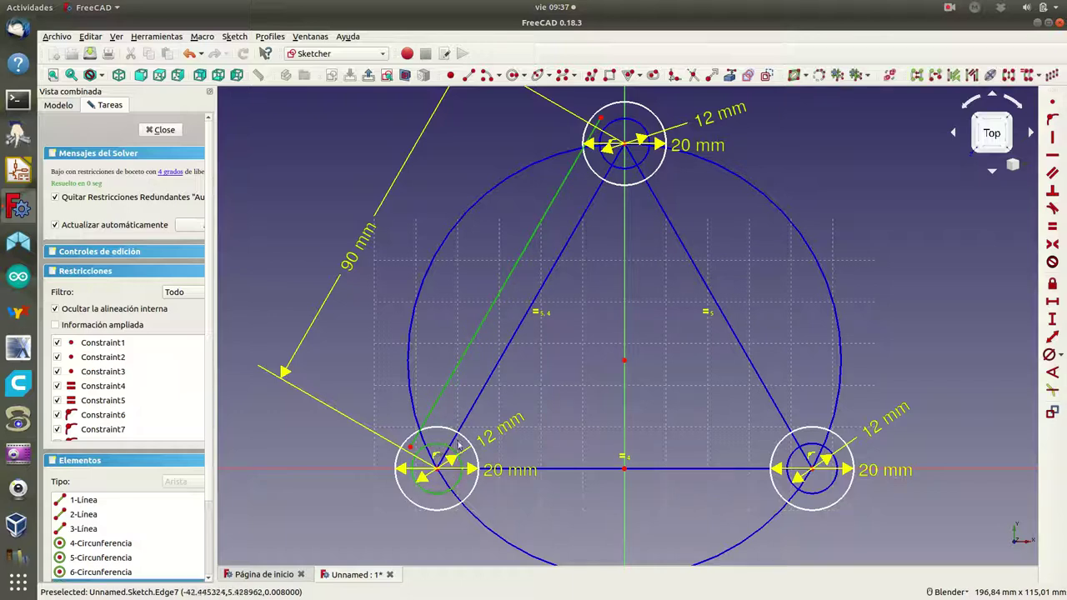
pyautogui.click(1051, 211)
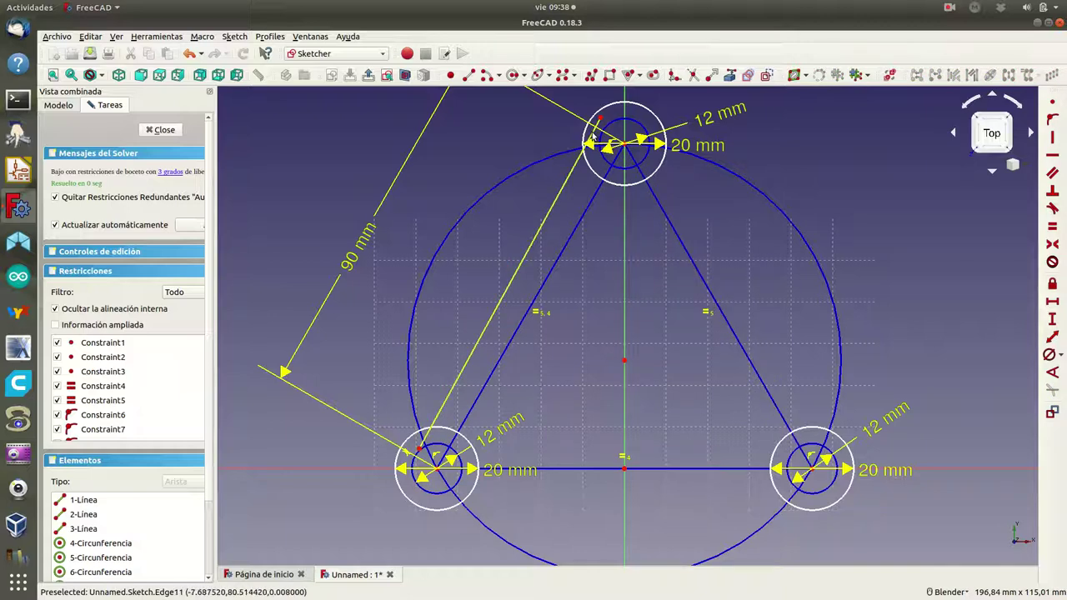
pyautogui.click(595, 135)
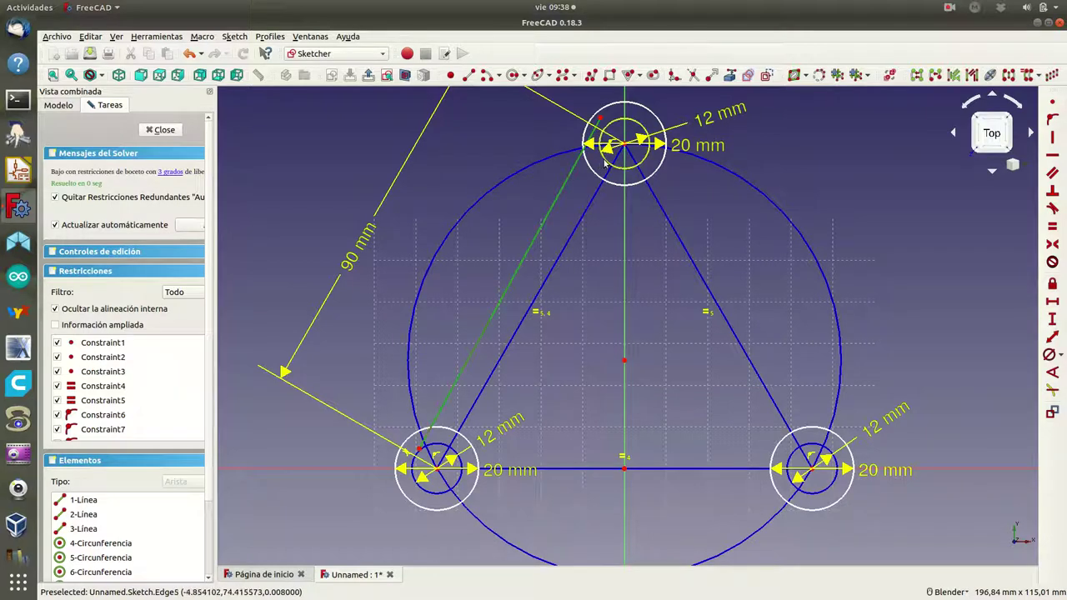
pyautogui.click(604, 163)
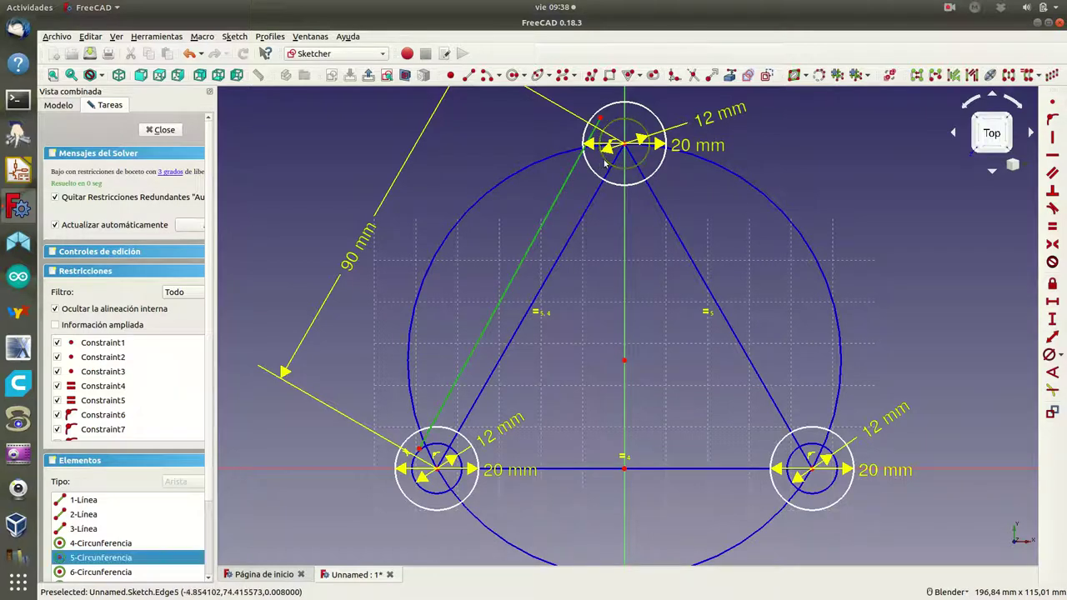
pyautogui.click(1052, 212)
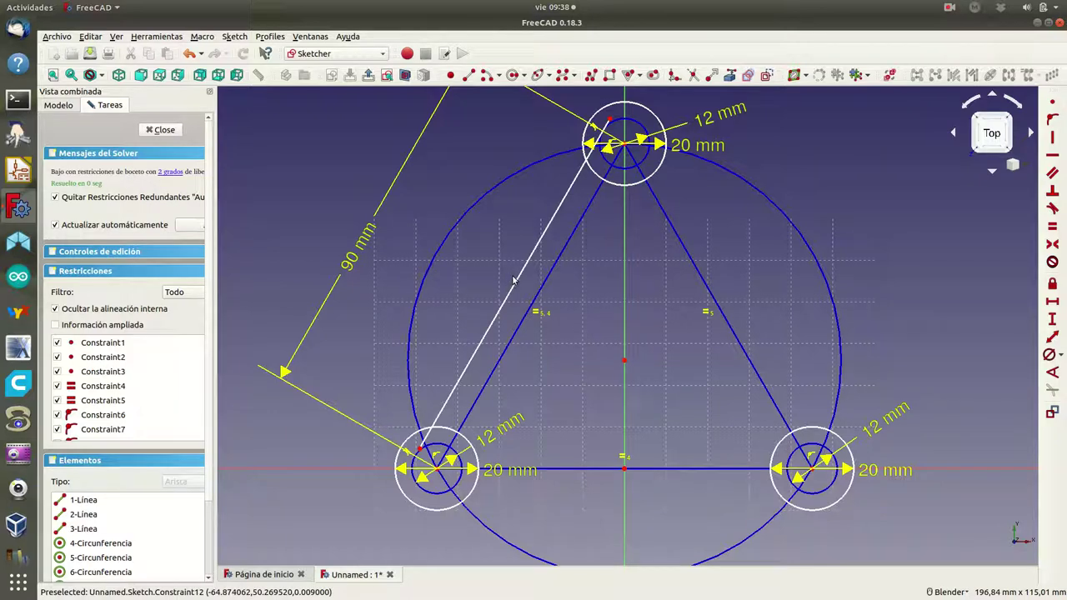
# - Slide the tangent line outward and delete the unwanted constraint at the lower-left circle
pyautogui.moveTo(526, 272)
pyautogui.mouseDown()
pyautogui.moveTo(528, 254)
pyautogui.moveTo(506, 275)
pyautogui.mouseUp()
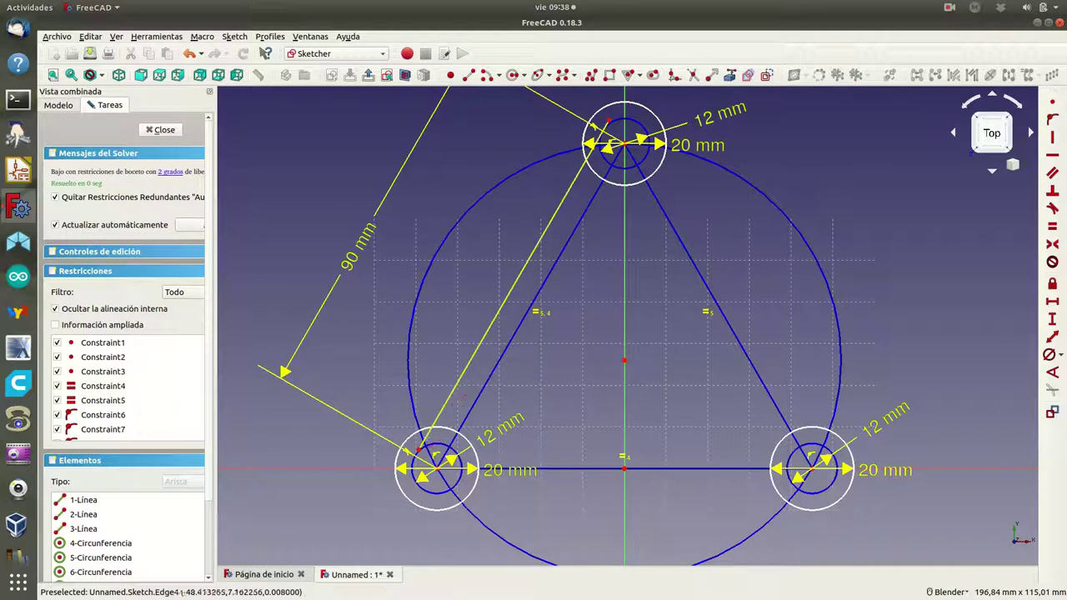
pyautogui.click(429, 439)
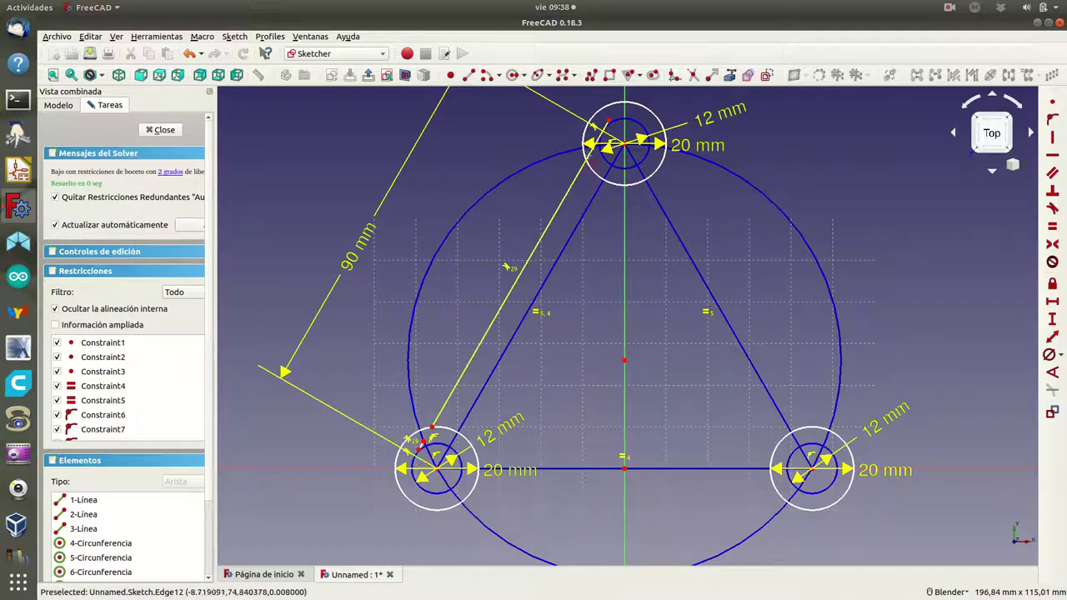
pyautogui.click(510, 294)
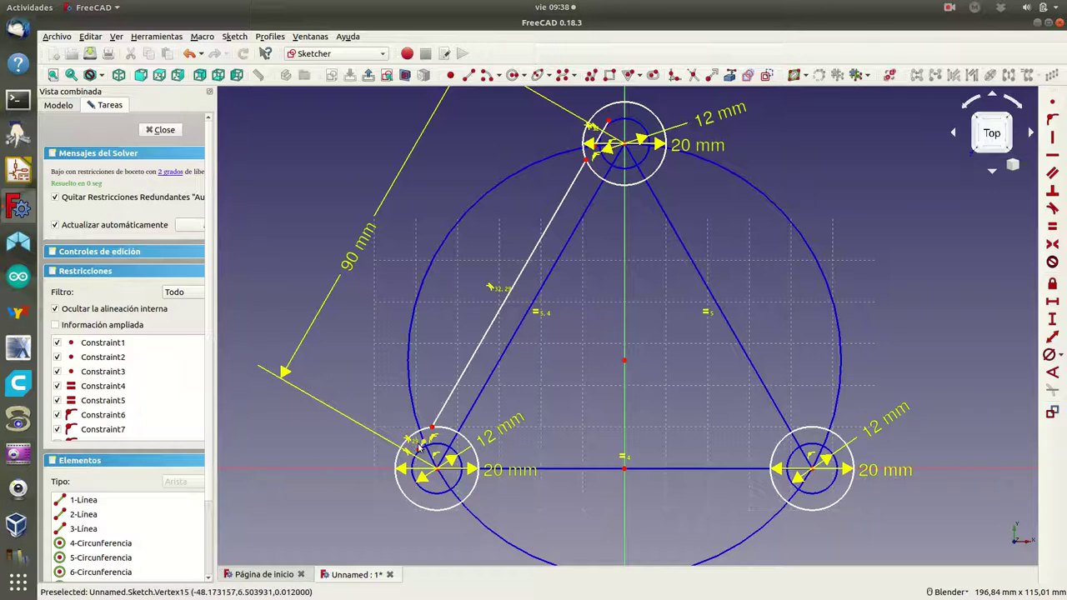
pyautogui.click(422, 450)
pyautogui.press('Delete')
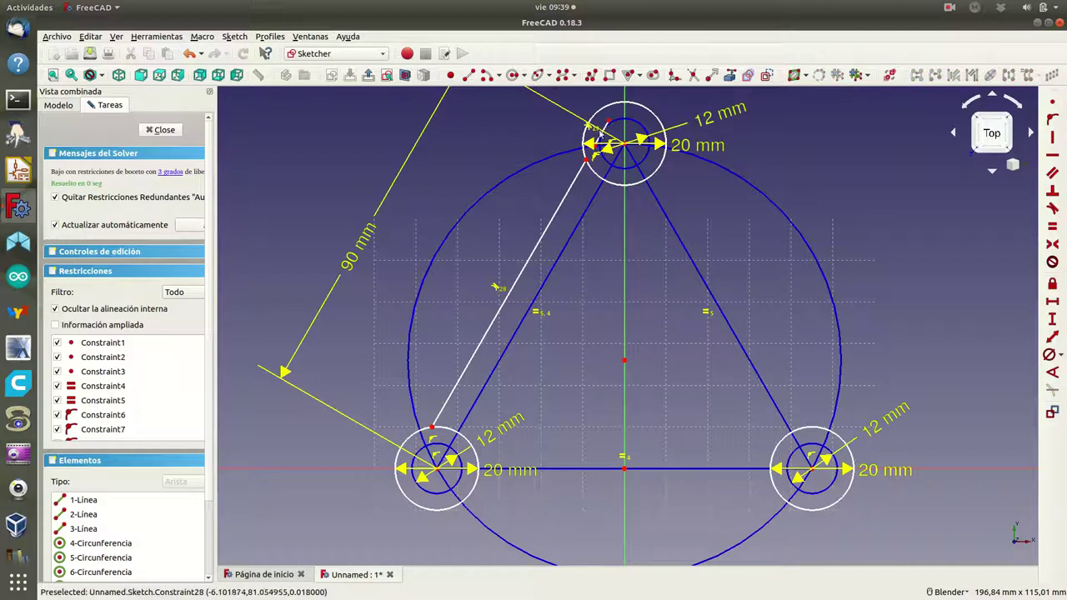
# - Add a constraint at the top circle, test the line, undo twice and reselect it
pyautogui.click(599, 137)
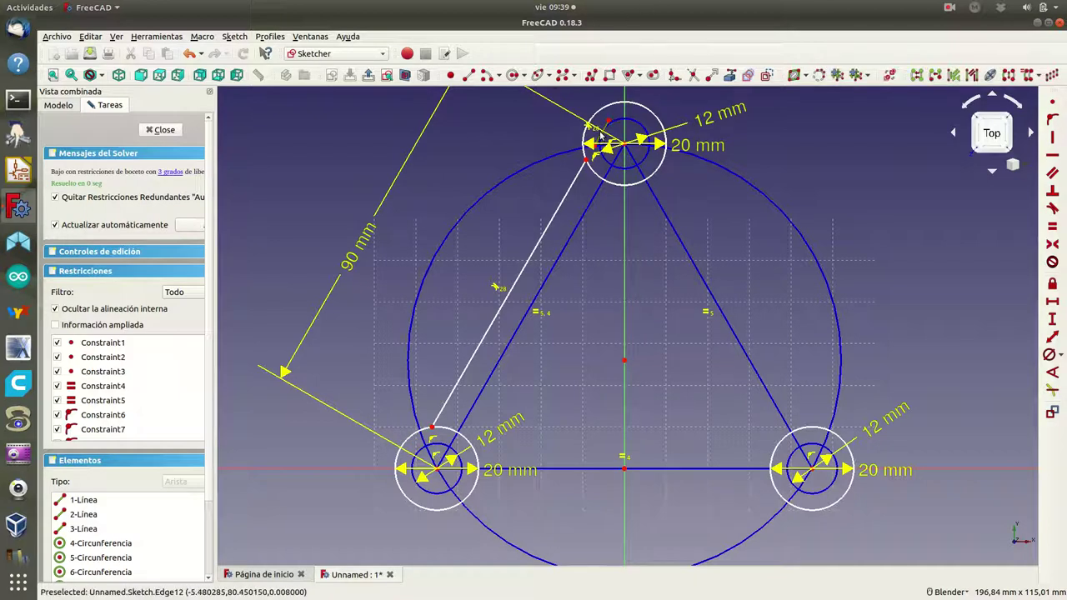
pyautogui.press('t')
pyautogui.moveTo(535, 265)
pyautogui.mouseDown()
pyautogui.moveTo(525, 271)
pyautogui.moveTo(535, 250)
pyautogui.mouseUp()
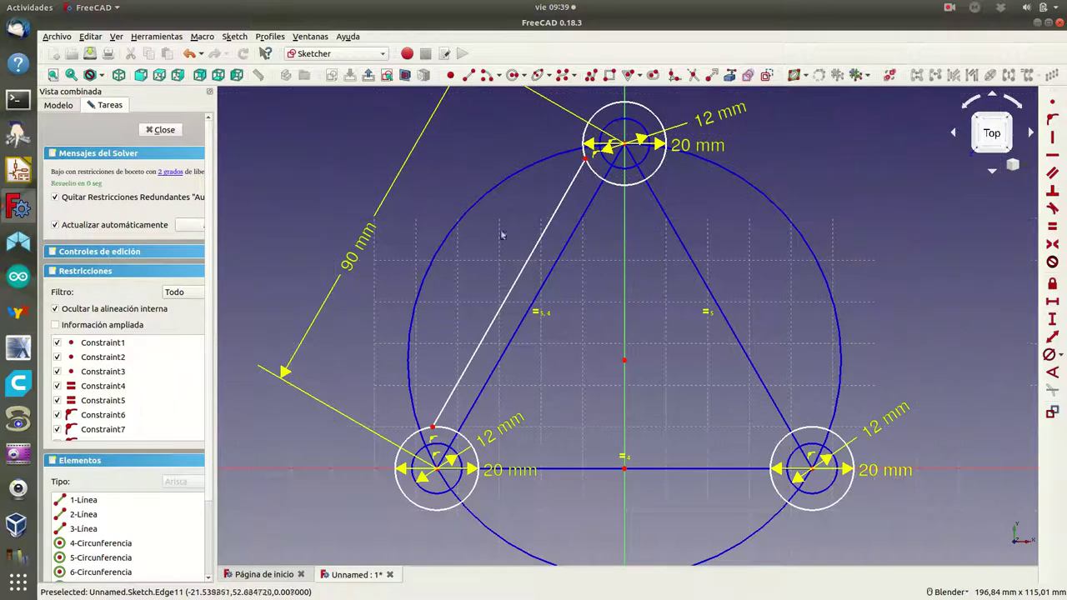
pyautogui.click(90, 37)
pyautogui.click(108, 53)
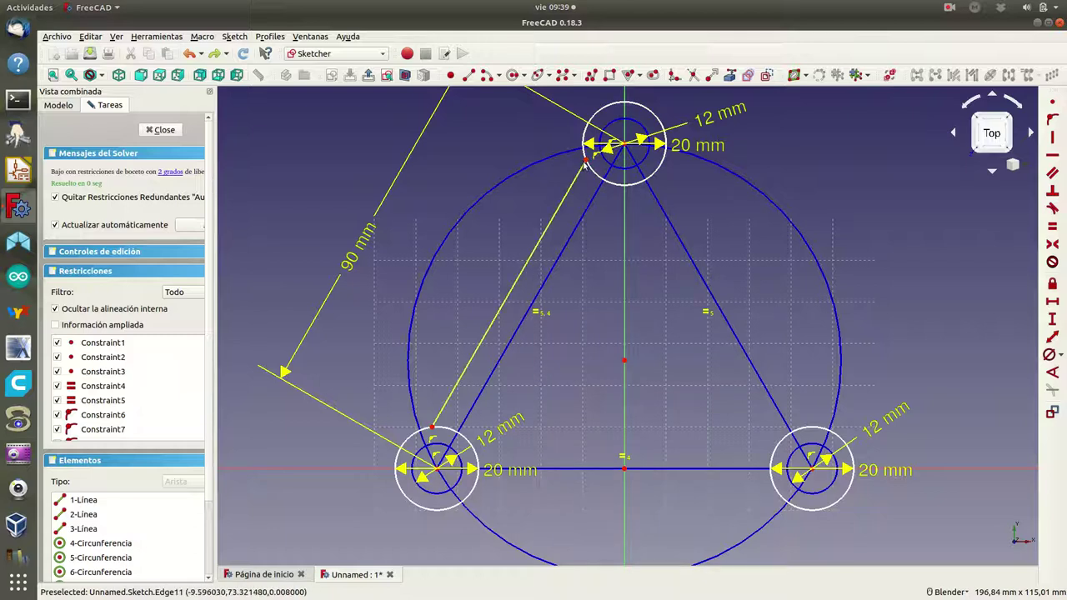
pyautogui.click(584, 164)
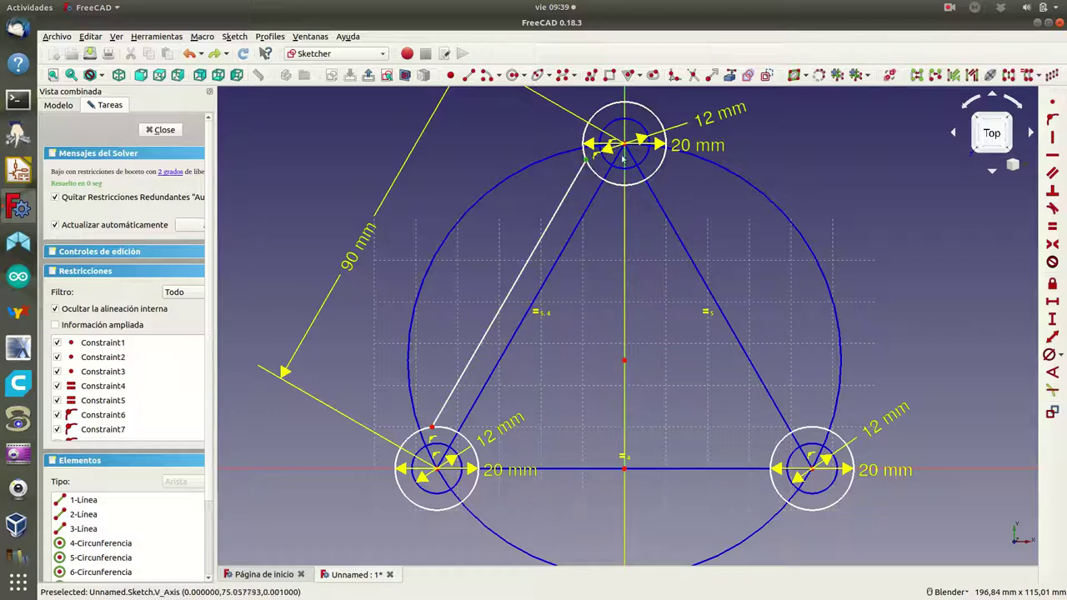
# - Dimension the slot line with a 9.196 mm horizontal and 9.928 mm vertical distance from the origin
pyautogui.click(625, 470)
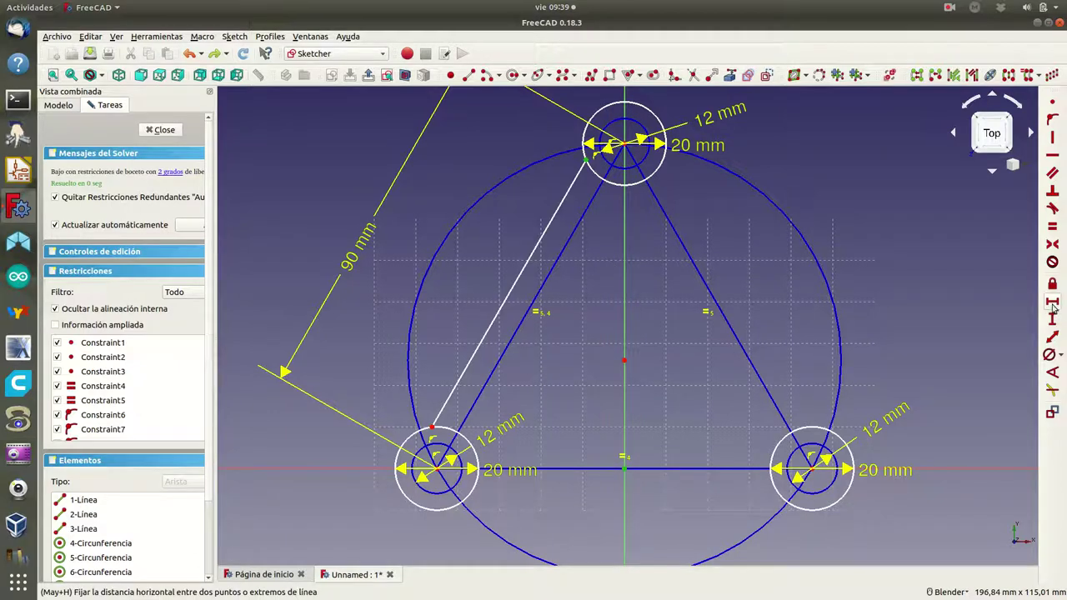
pyautogui.click(1052, 304)
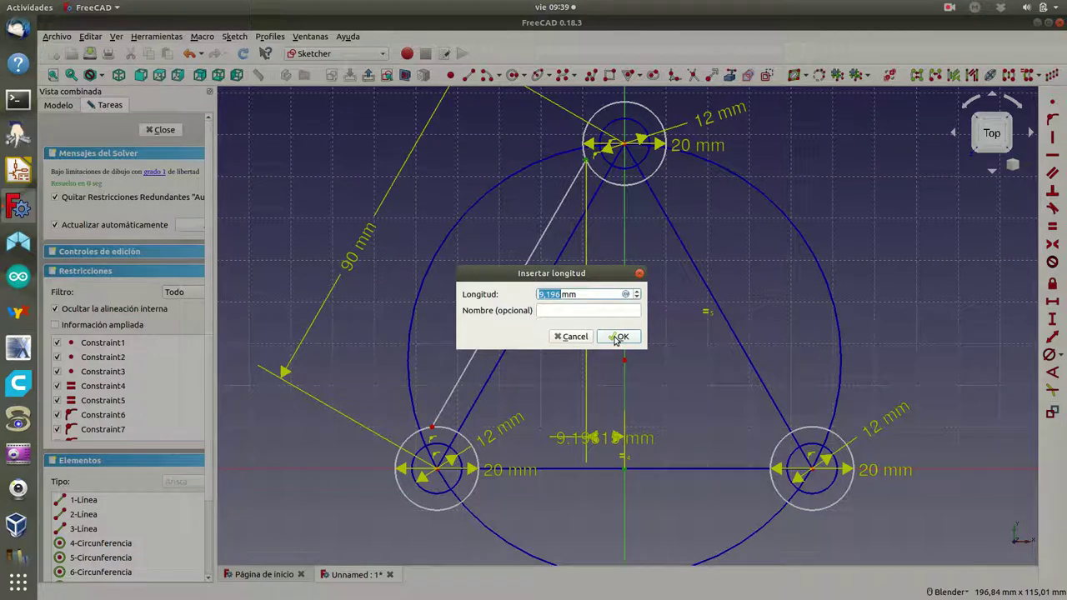
pyautogui.click(616, 340)
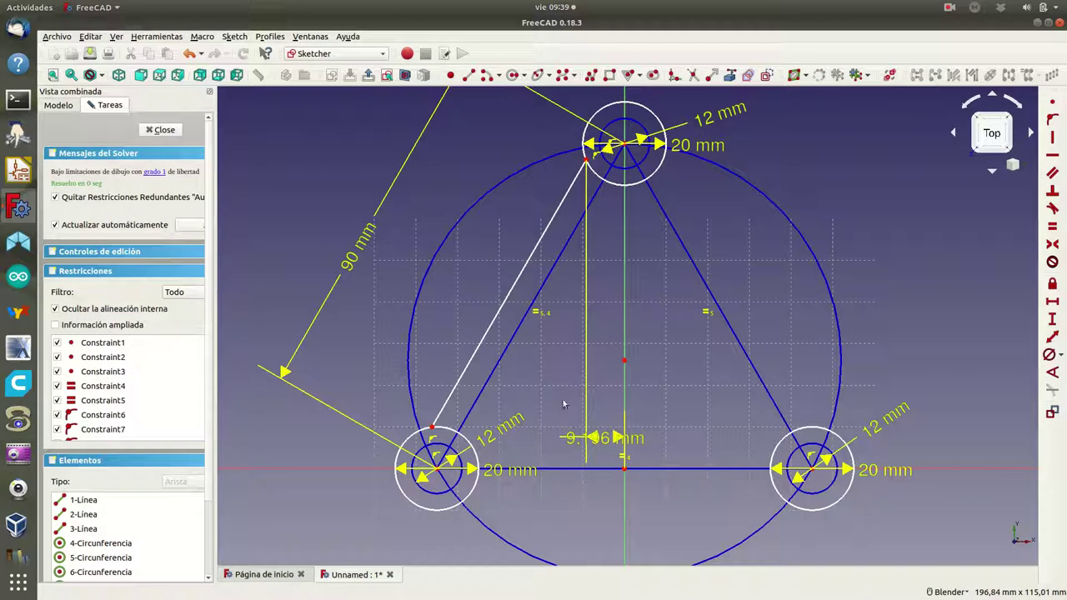
pyautogui.moveTo(591, 440)
pyautogui.mouseDown()
pyautogui.moveTo(796, 180)
pyautogui.moveTo(821, 94)
pyautogui.mouseUp()
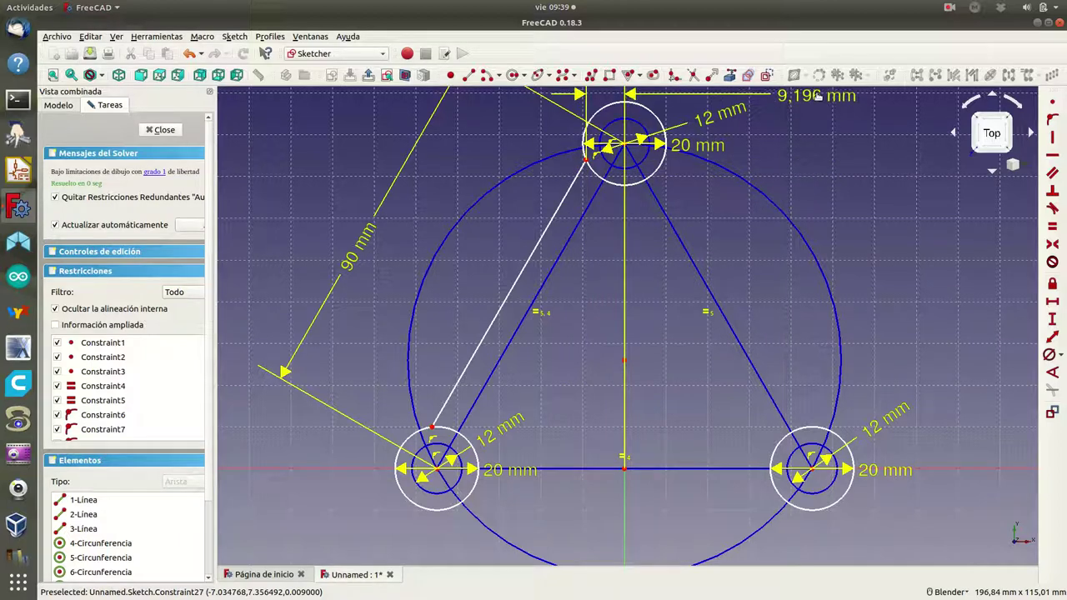
pyautogui.click(431, 428)
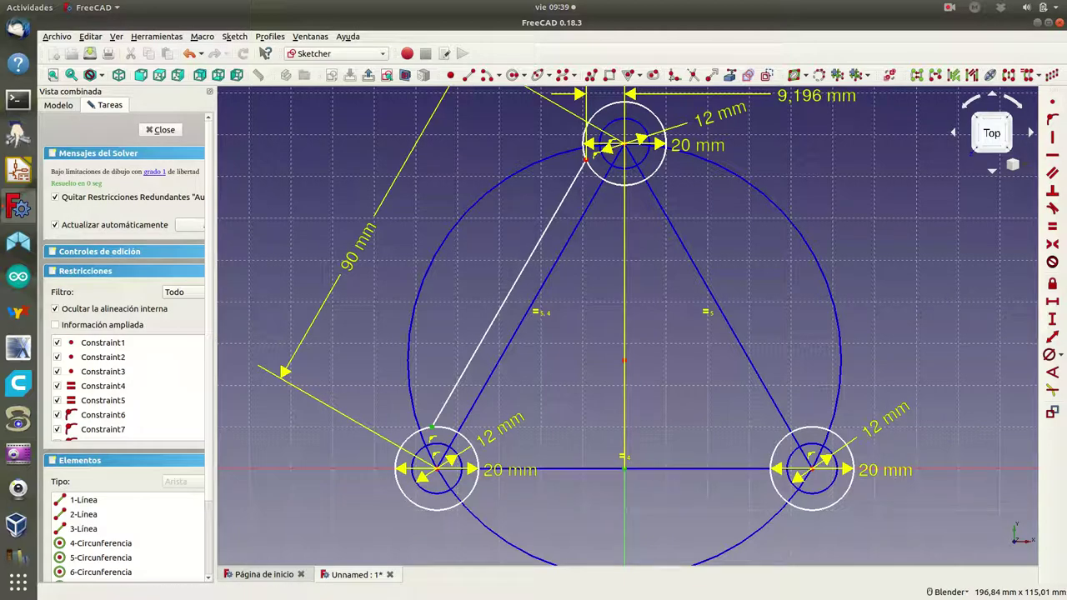
pyautogui.click(1052, 319)
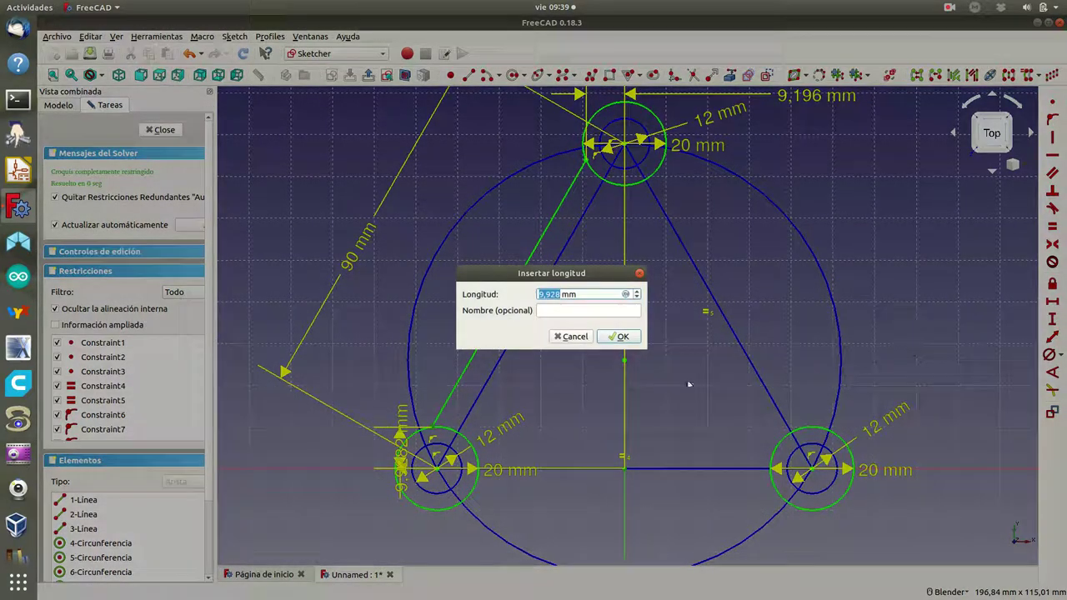
pyautogui.click(619, 336)
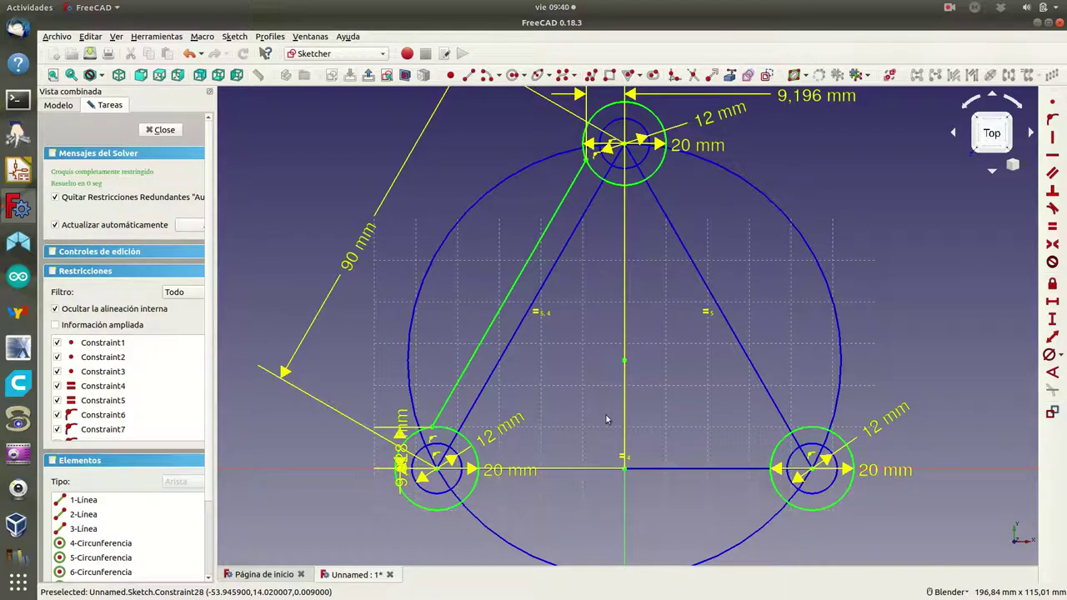
# - Mirror the slot line across the triangle's left side with Symmetry
pyautogui.click(512, 290)
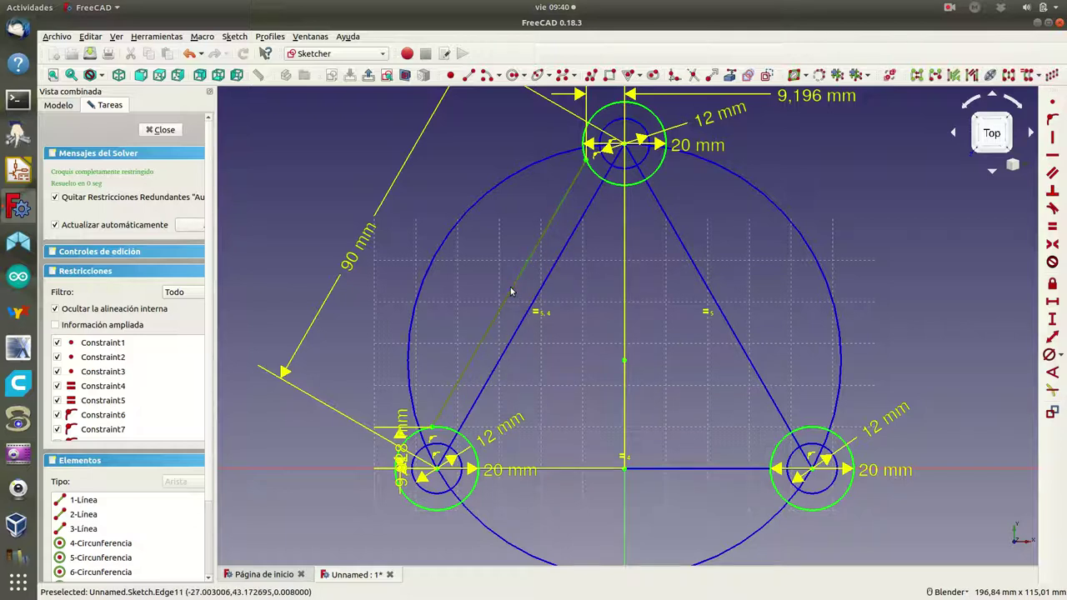
pyautogui.click(537, 298)
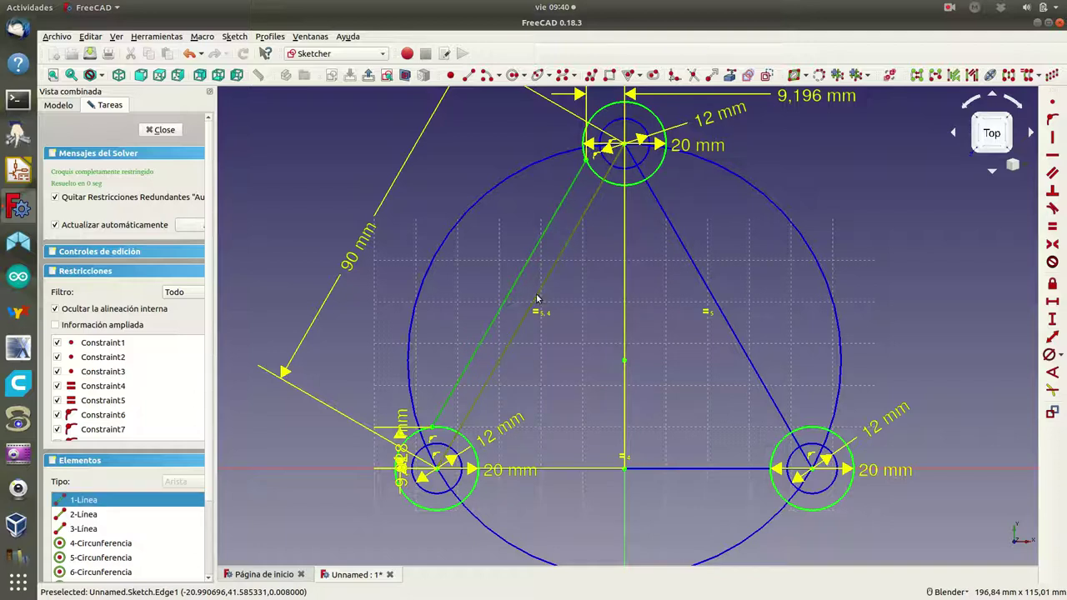
pyautogui.click(1009, 77)
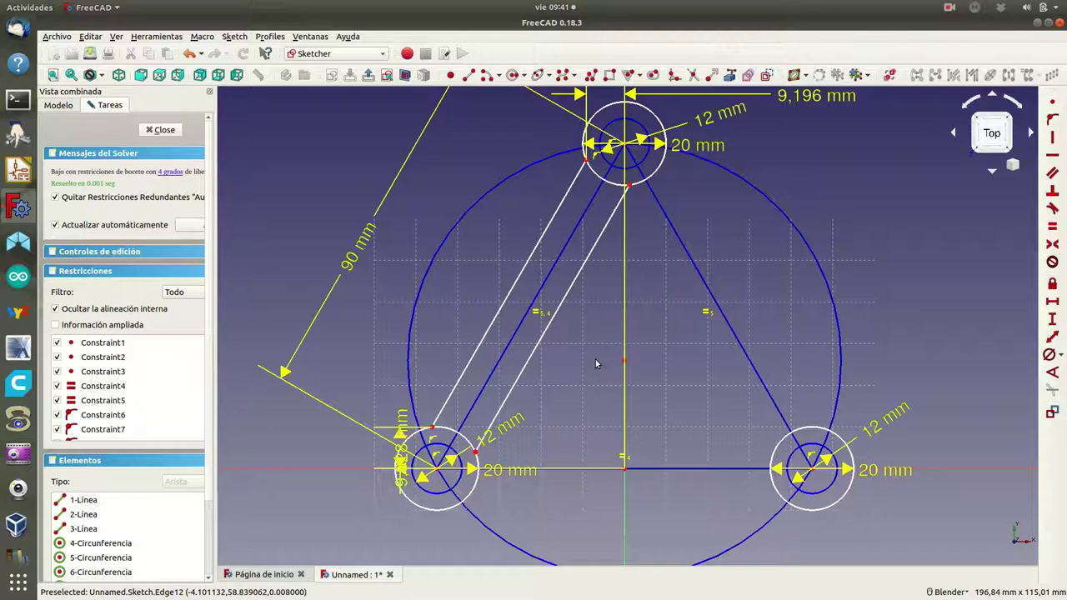
# - Undo repeatedly until both slot lines and their constraints are removed
pyautogui.click(90, 37)
pyautogui.click(97, 50)
pyautogui.click(86, 36)
pyautogui.click(100, 50)
pyautogui.click(90, 37)
pyautogui.click(94, 51)
pyautogui.click(90, 37)
pyautogui.click(98, 50)
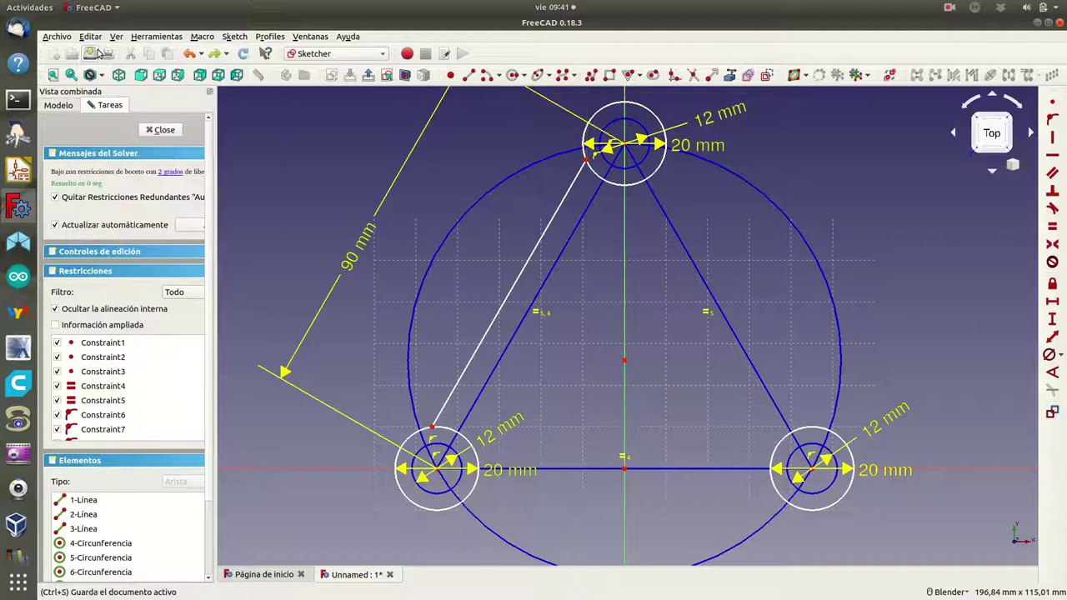
pyautogui.click(90, 37)
pyautogui.click(99, 51)
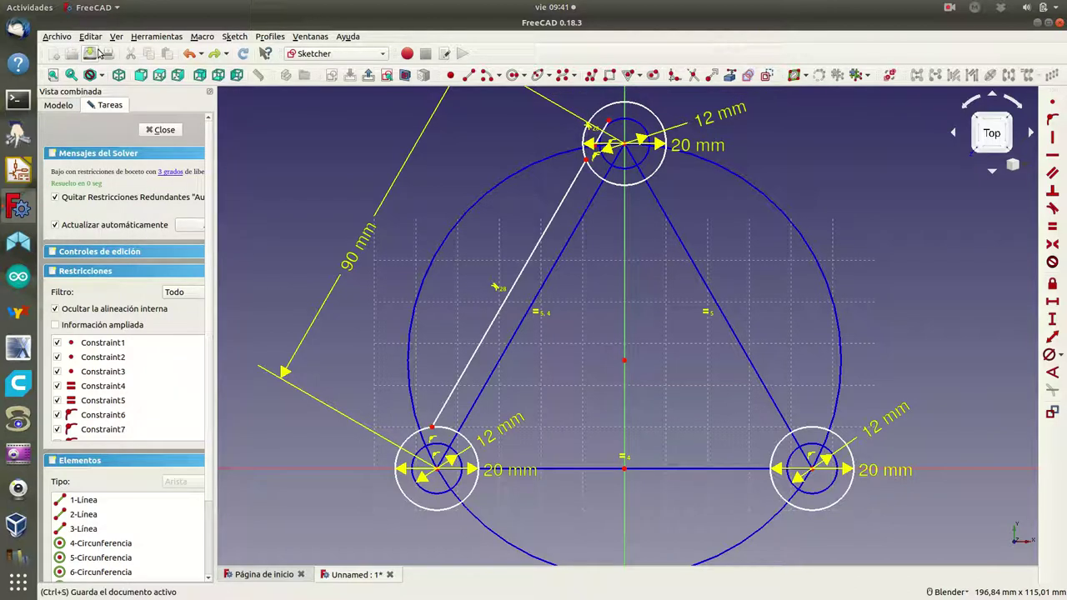
pyautogui.click(90, 37)
pyautogui.click(98, 51)
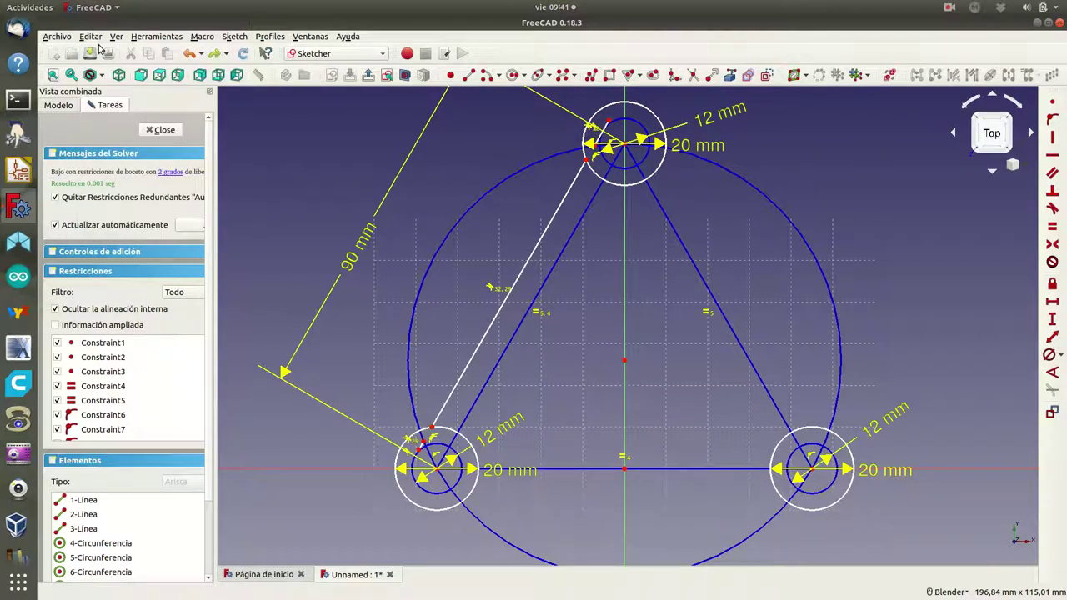
pyautogui.click(90, 36)
pyautogui.click(99, 51)
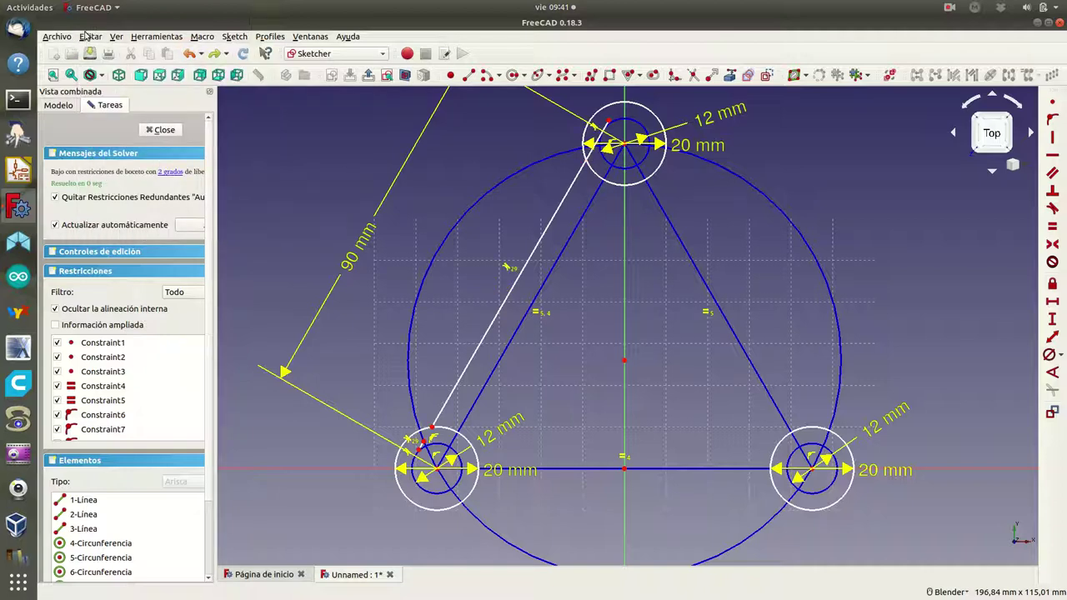
pyautogui.click(90, 37)
pyautogui.click(98, 51)
pyautogui.click(90, 36)
pyautogui.click(98, 51)
pyautogui.click(90, 37)
pyautogui.click(98, 51)
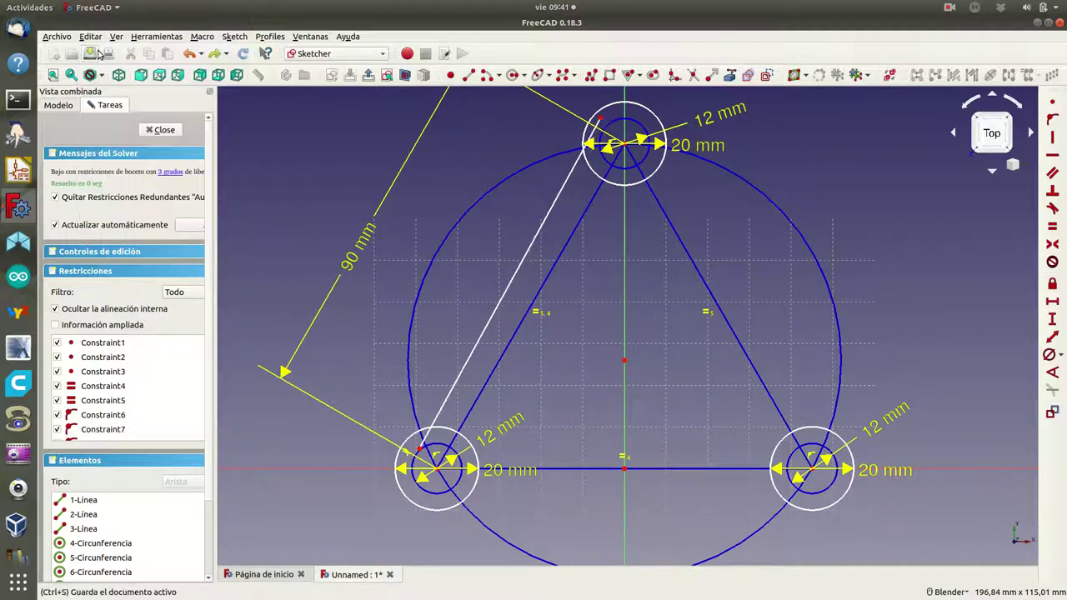
pyautogui.click(93, 38)
pyautogui.click(97, 50)
pyautogui.click(93, 38)
pyautogui.click(97, 50)
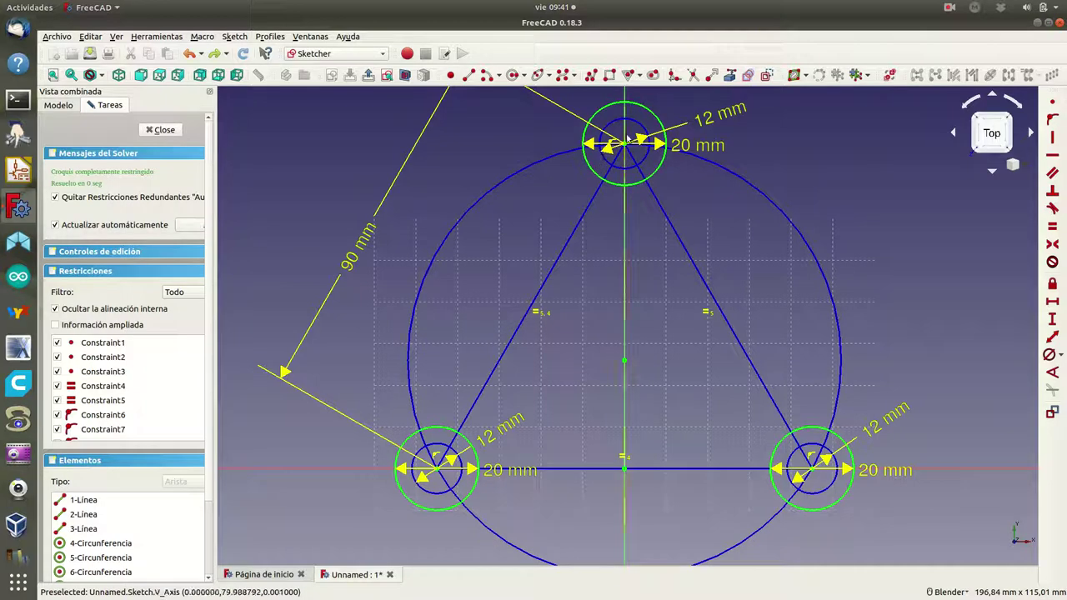
# - Change the top, right and lower-left small circle diameters from 12 mm to 10 mm
pyautogui.doubleClick(710, 120)
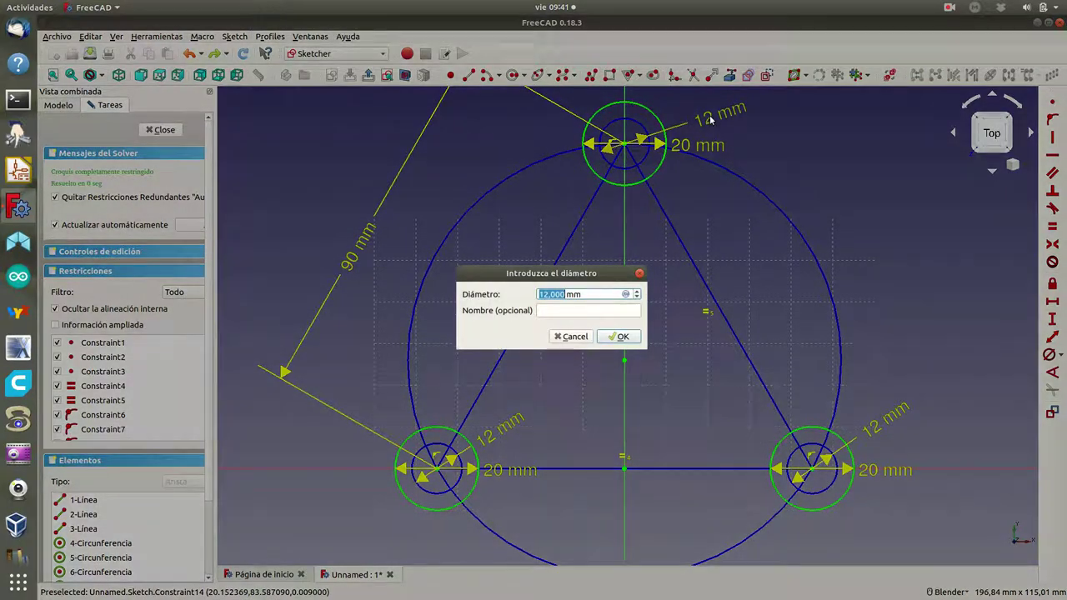
pyautogui.write('10')
pyautogui.press('Return')
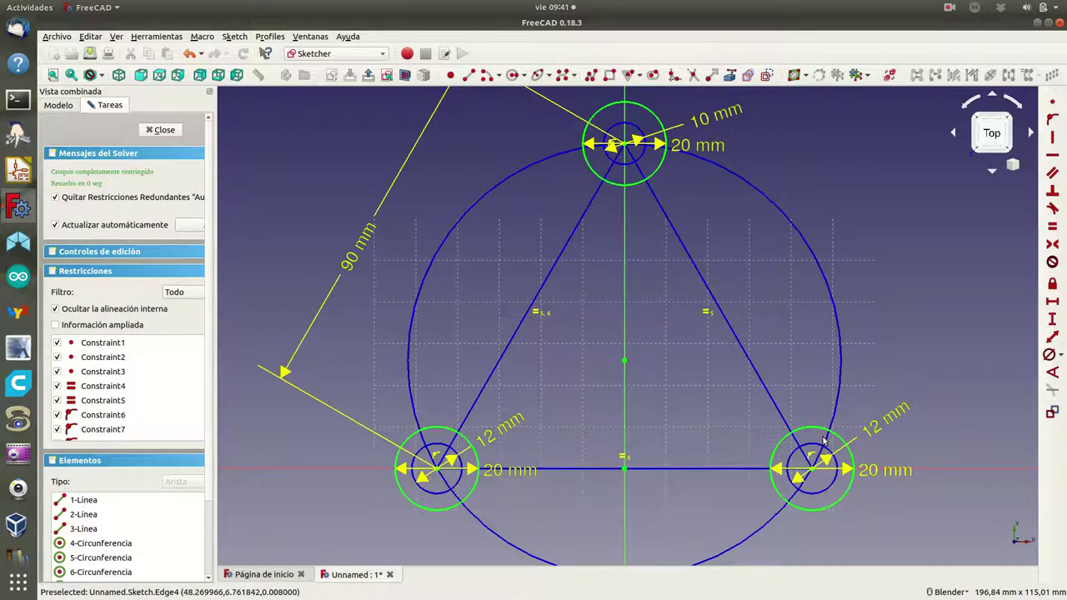
pyautogui.doubleClick(881, 425)
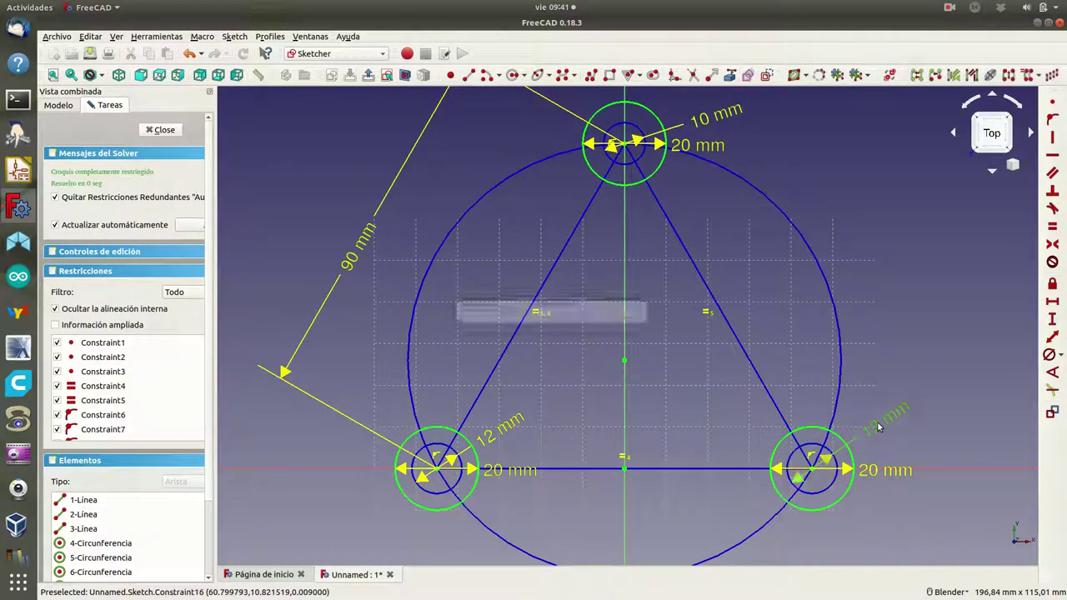
pyautogui.write('10')
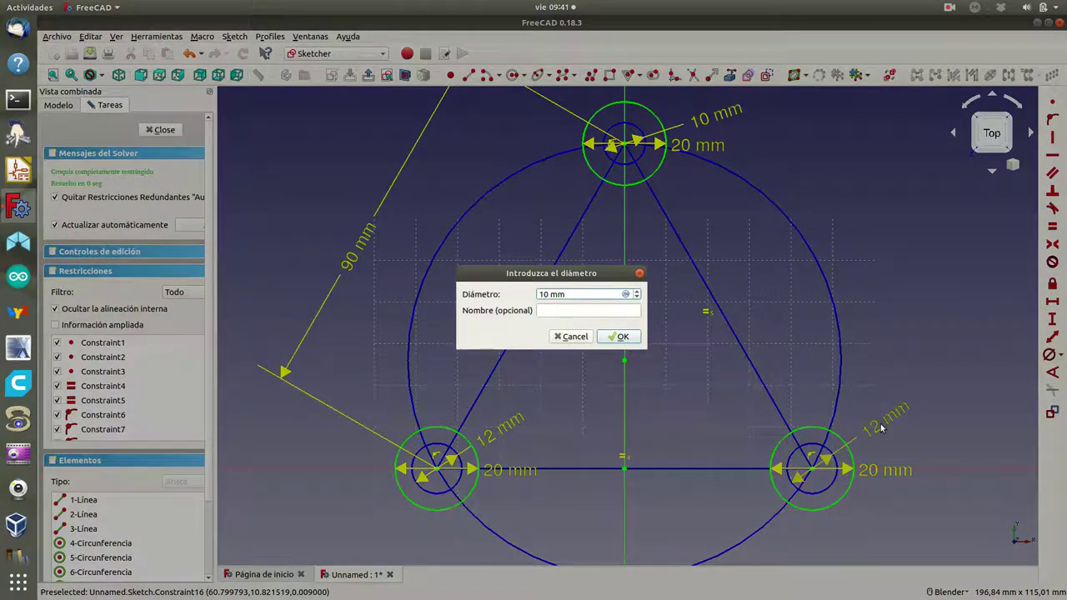
pyautogui.click(618, 335)
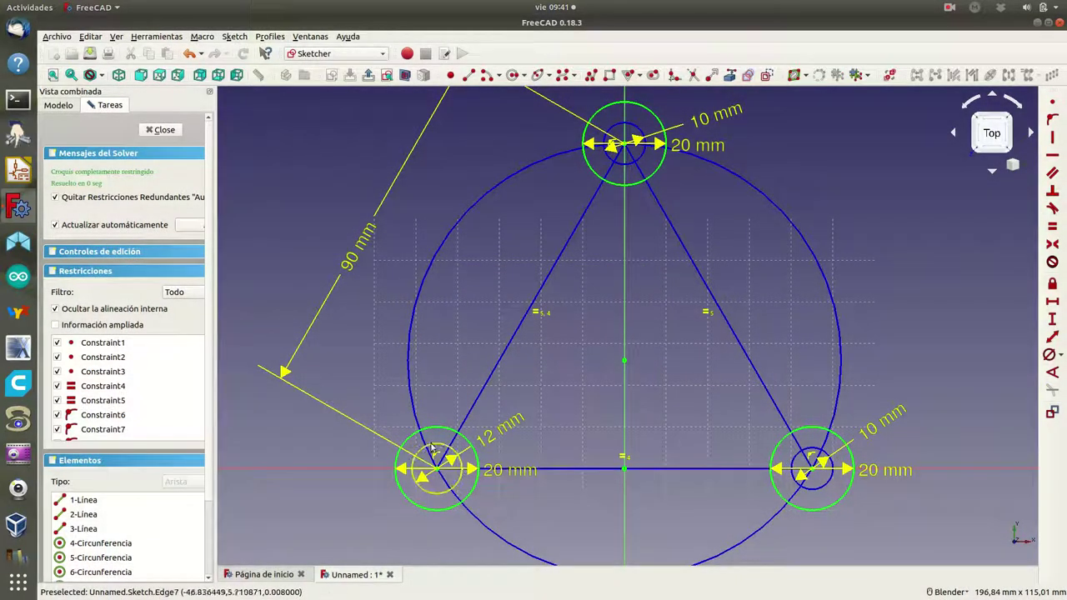
pyautogui.doubleClick(485, 435)
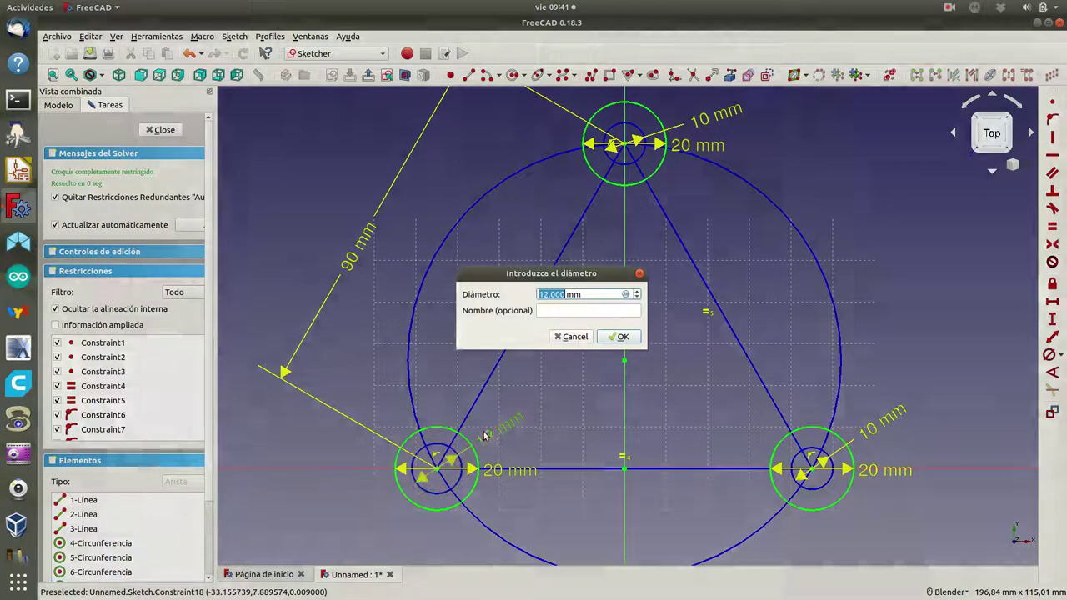
pyautogui.write('10')
pyautogui.press('Return')
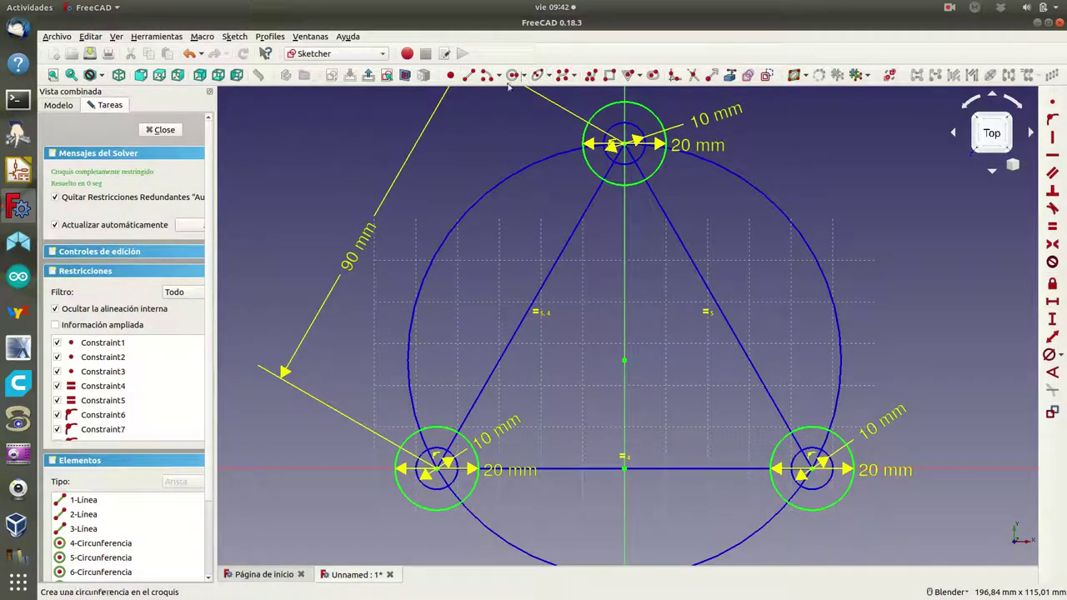
# - Draw a line from the lower-left vertex circle to the top vertex circle
pyautogui.click(468, 75)
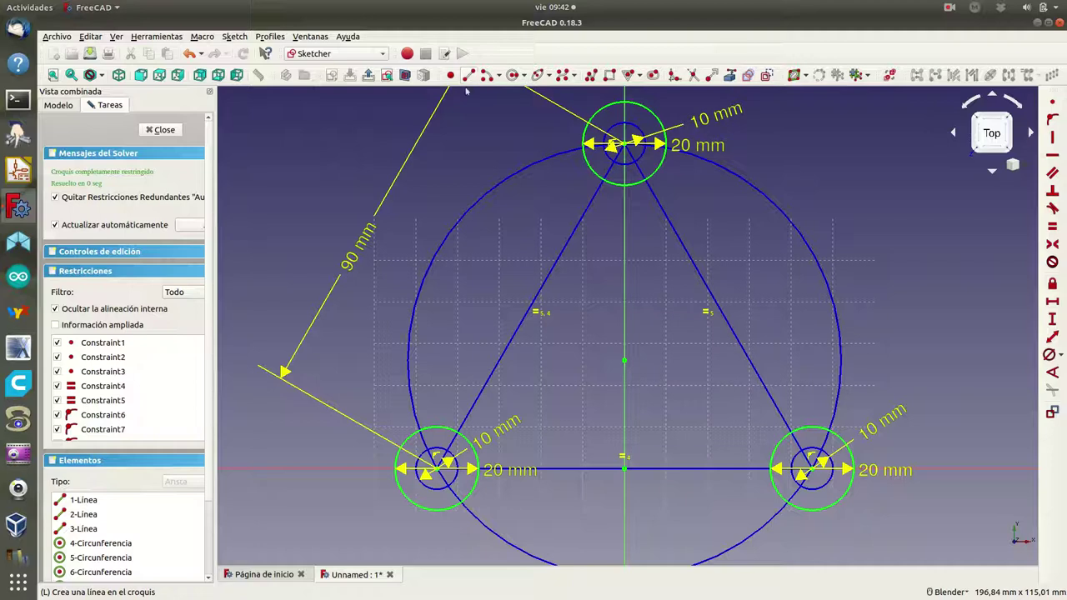
pyautogui.click(425, 453)
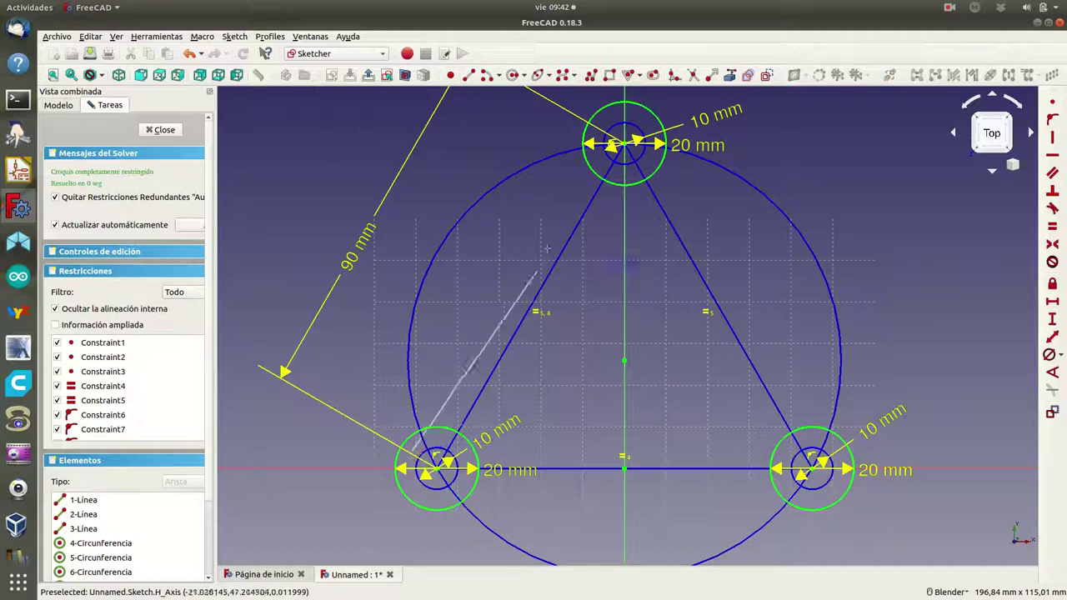
pyautogui.click(607, 118)
pyautogui.press('Escape')
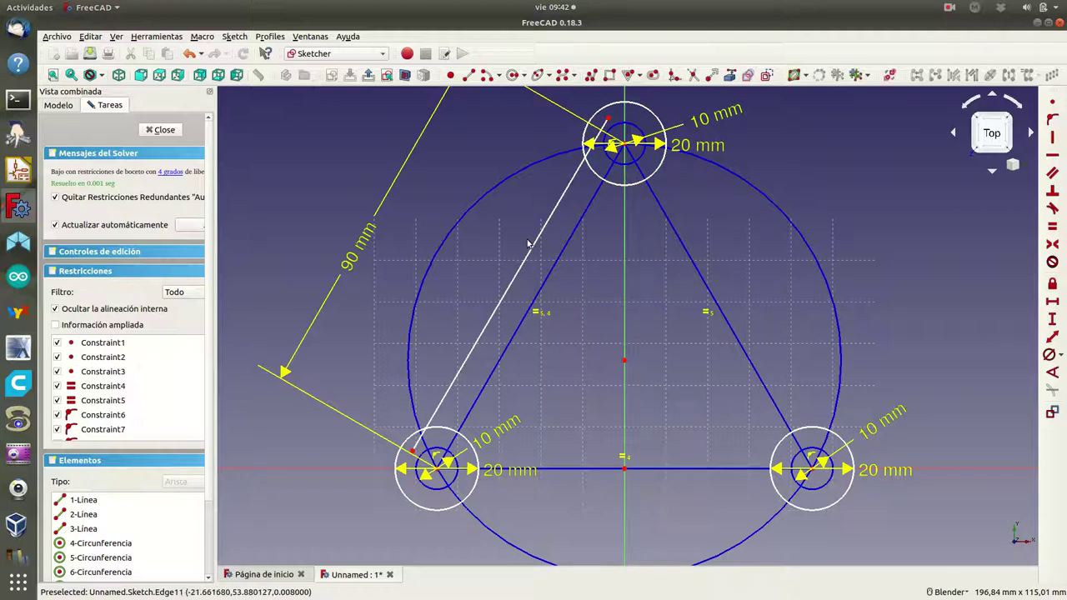
# - Make the line tangent to the top and lower-left small circles
pyautogui.click(530, 245)
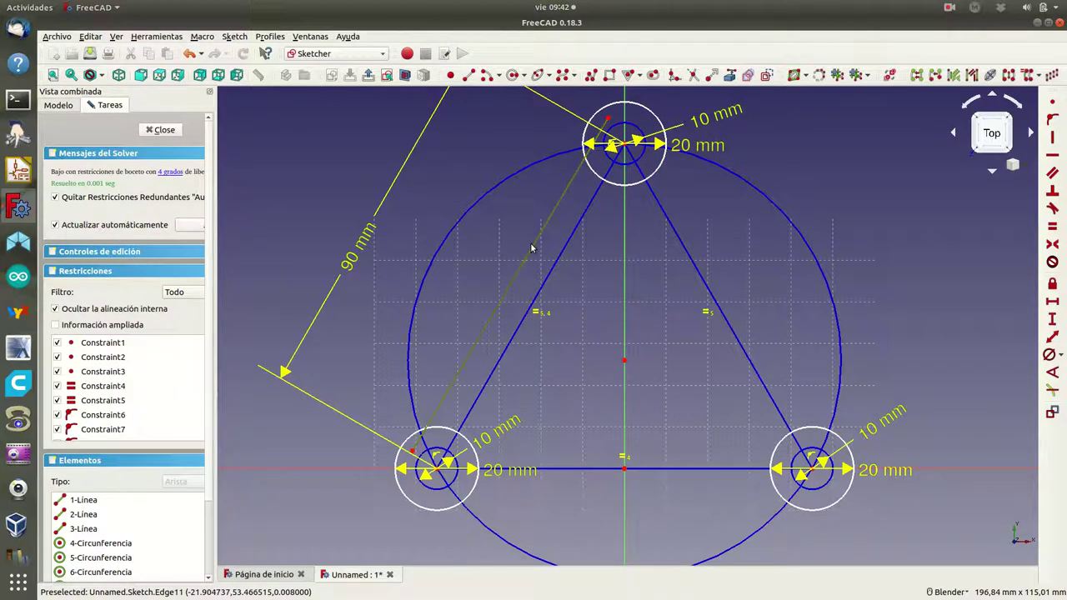
pyautogui.click(615, 127)
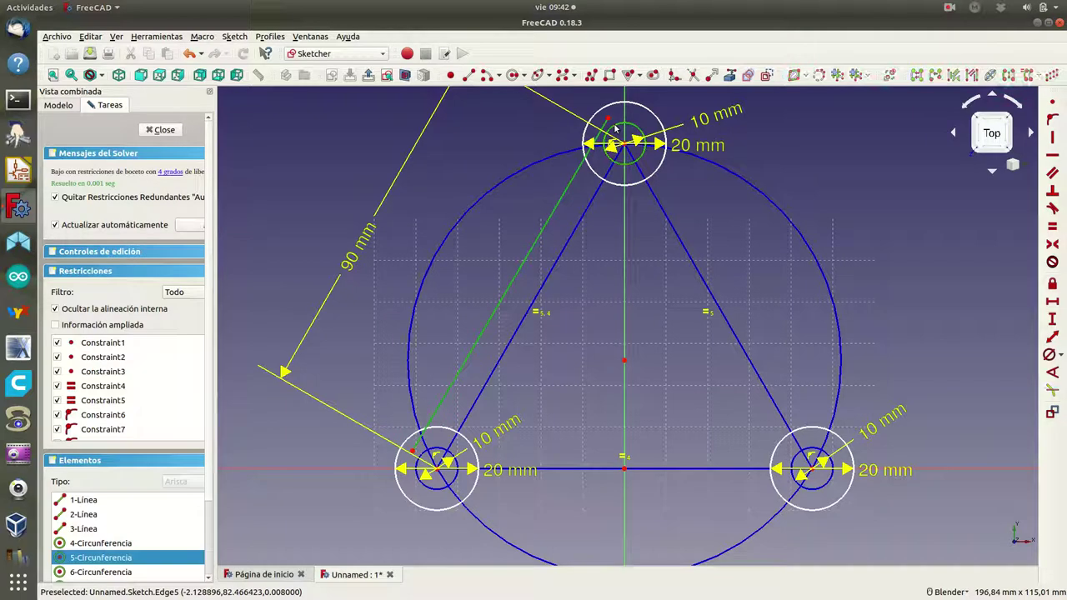
pyautogui.click(1052, 208)
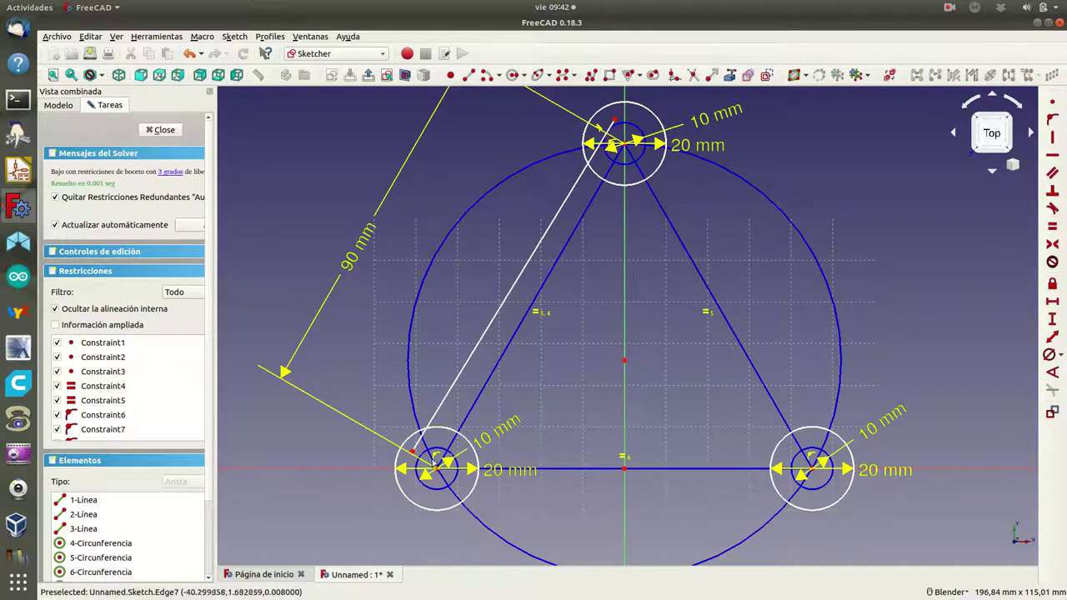
pyautogui.click(431, 426)
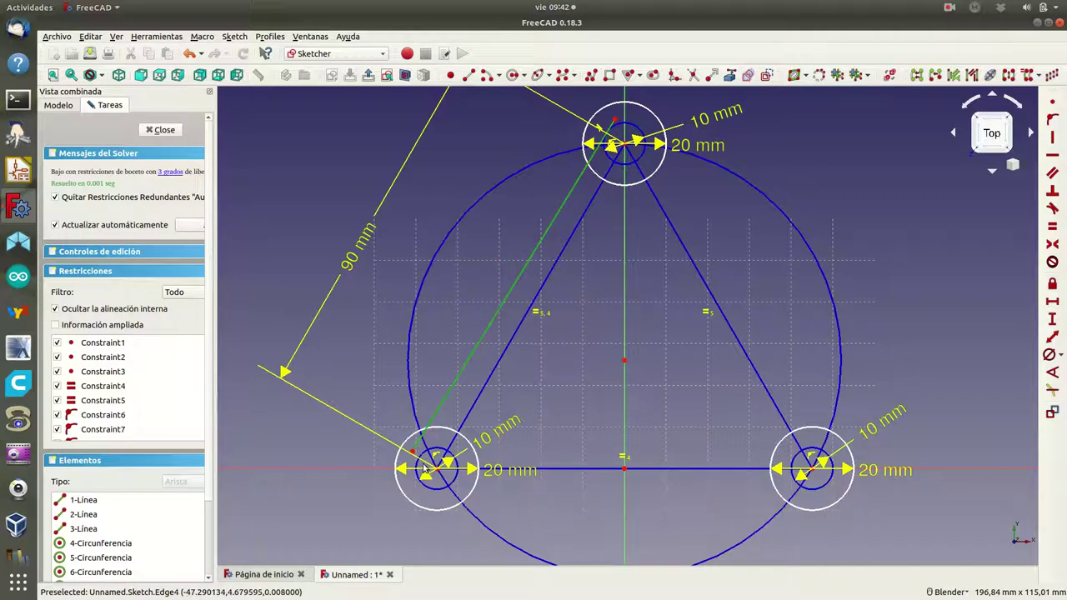
pyautogui.click(418, 476)
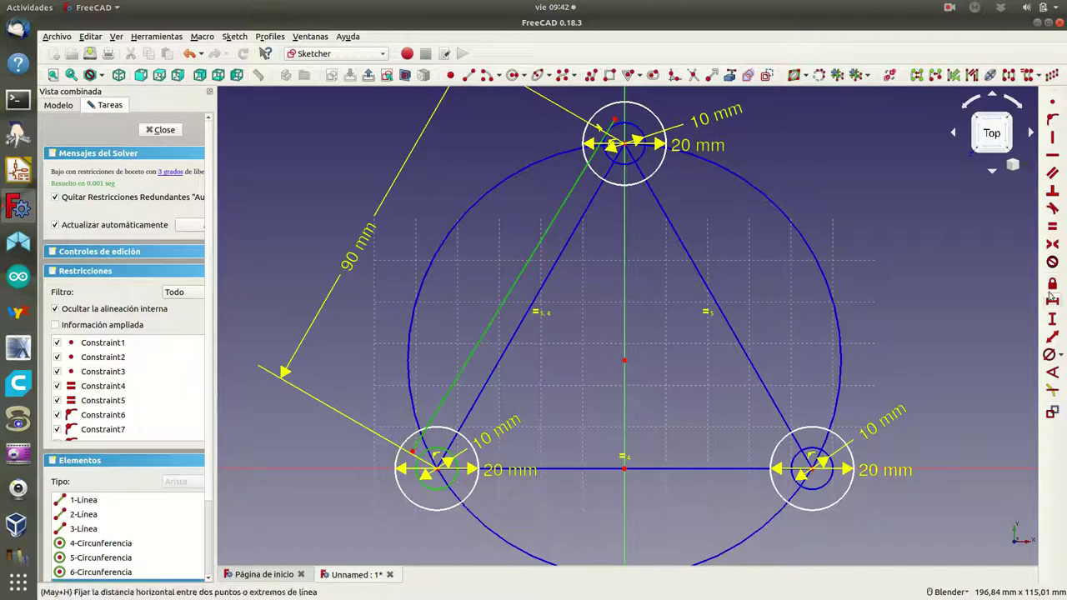
pyautogui.click(1052, 211)
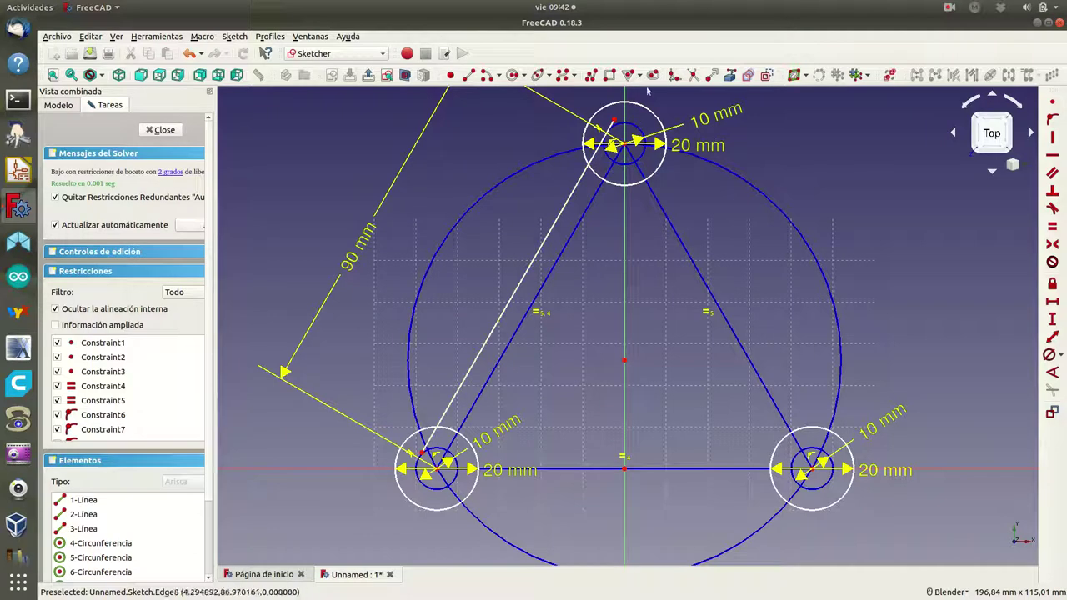
# - Try constraining the line's lower end at the lower-left circle, then delete that constraint
pyautogui.click(598, 159)
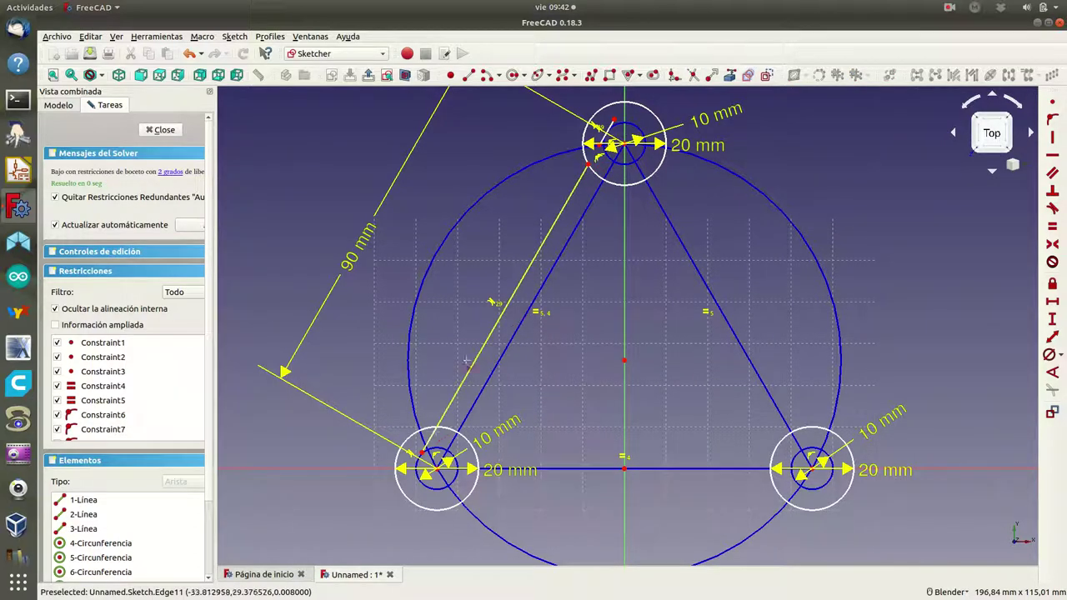
pyautogui.click(434, 442)
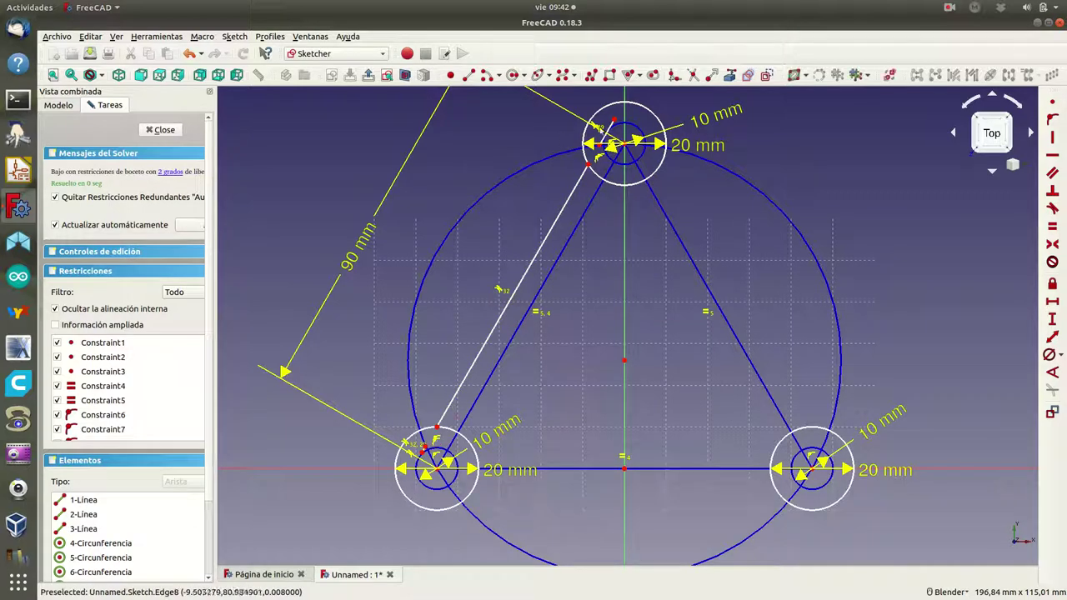
pyautogui.click(659, 115)
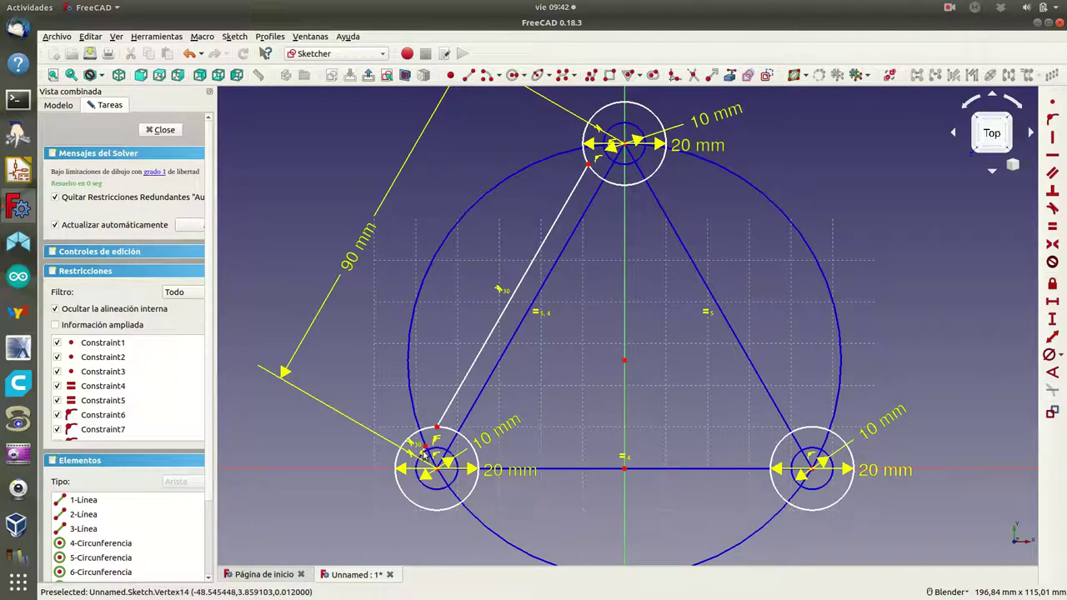
pyautogui.click(424, 451)
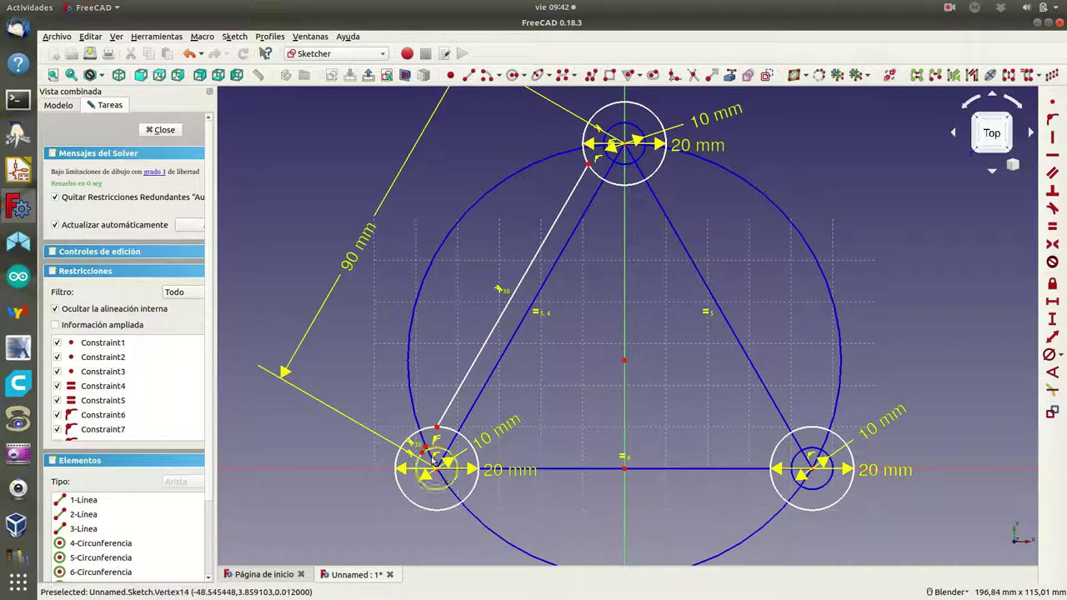
pyautogui.press('Delete')
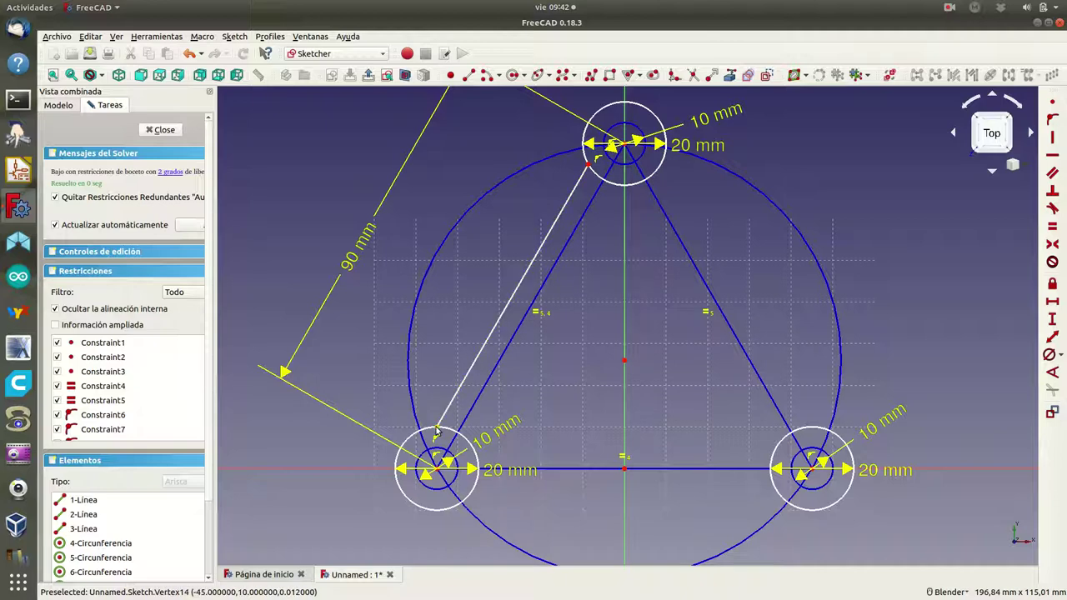
# - Attempt a 10 mm vertical distance on the lower endpoint, dismissing the invalid datum error
pyautogui.click(435, 428)
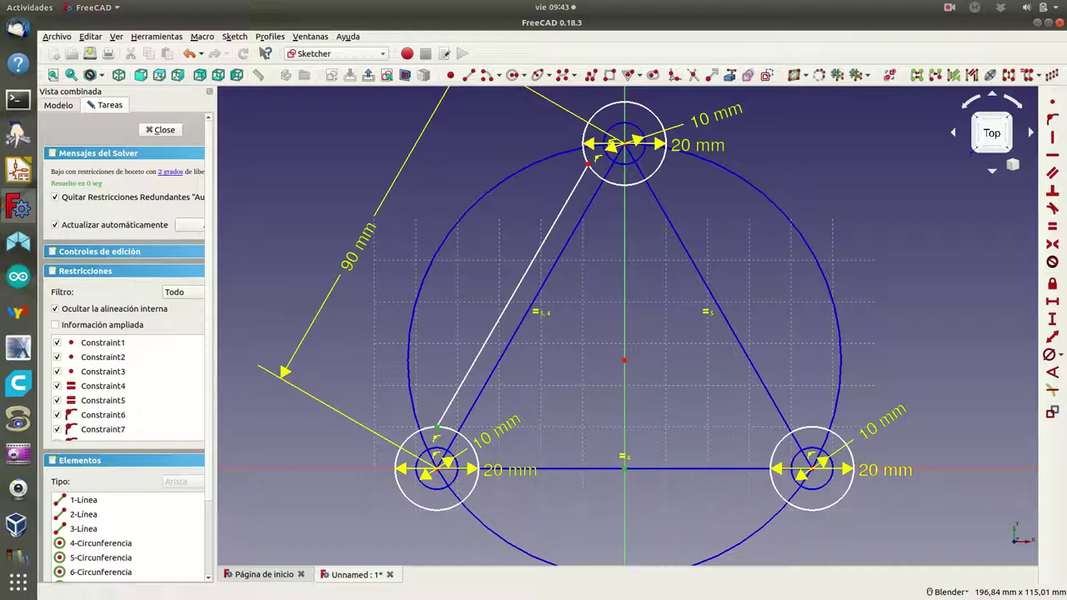
pyautogui.click(1053, 321)
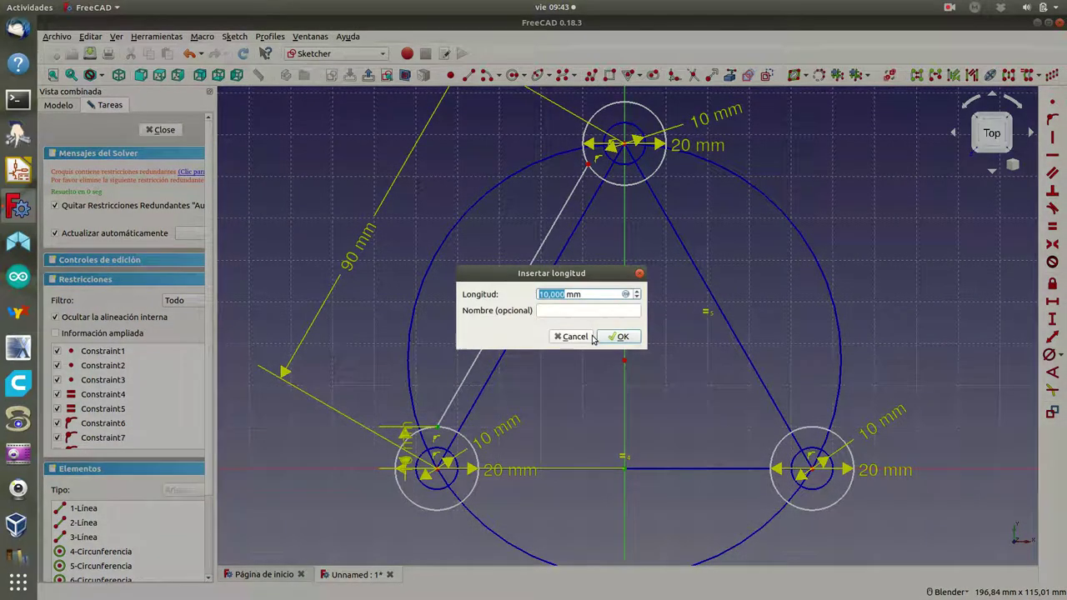
pyautogui.click(615, 337)
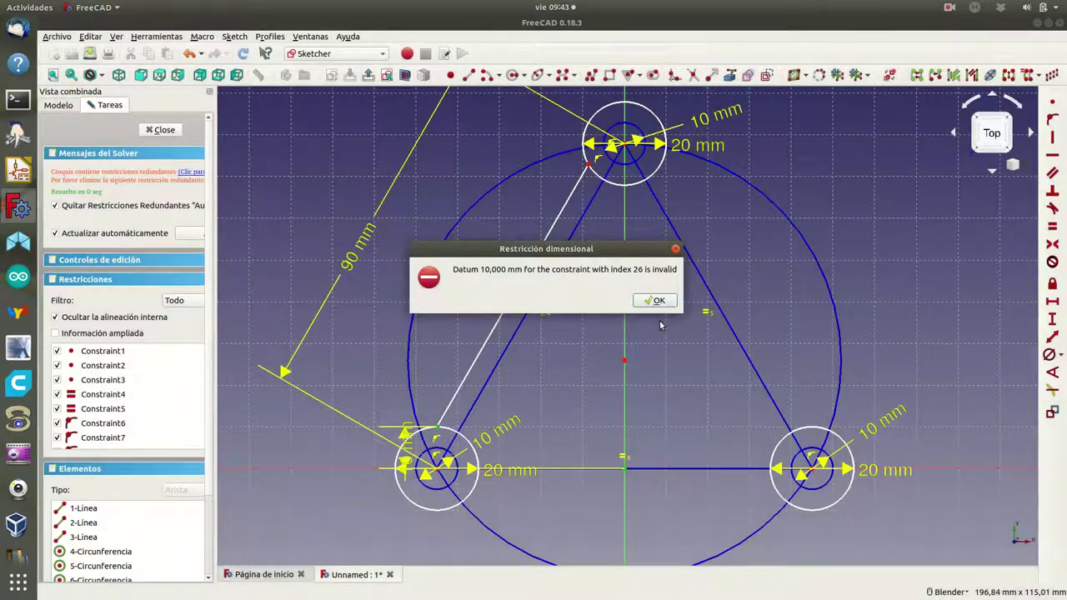
pyautogui.click(662, 301)
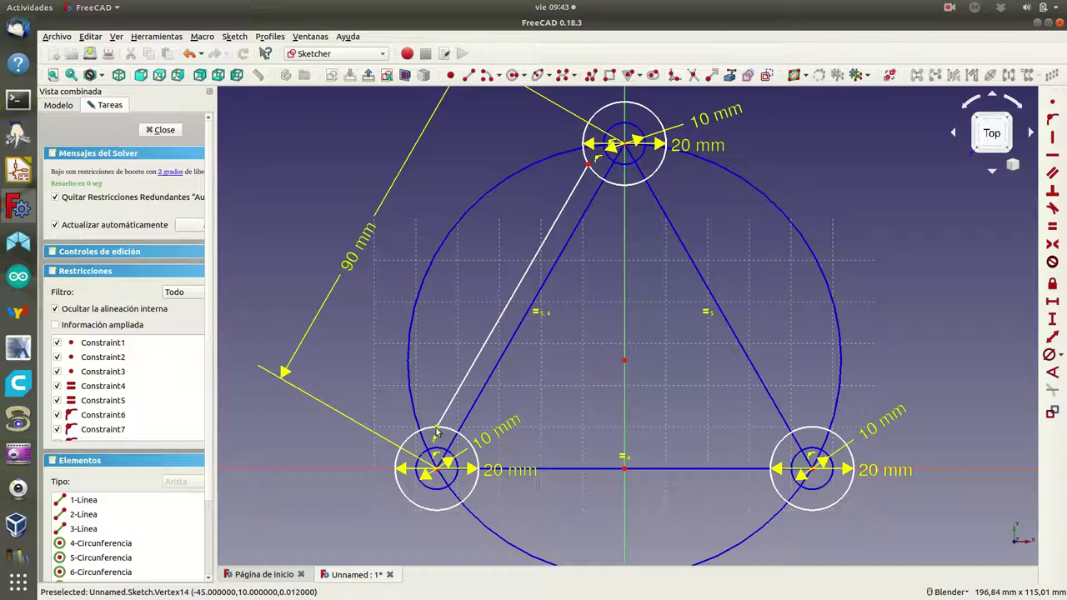
# - Dimension the lower endpoint 45 mm horizontally from the axis, label placed below the circle
pyautogui.click(436, 428)
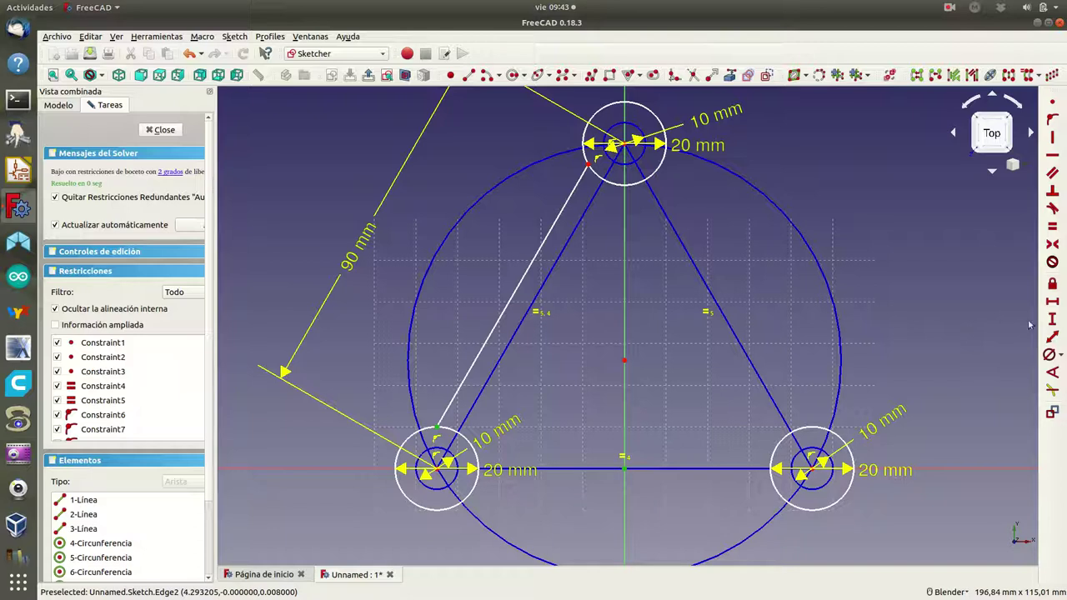
pyautogui.click(1052, 301)
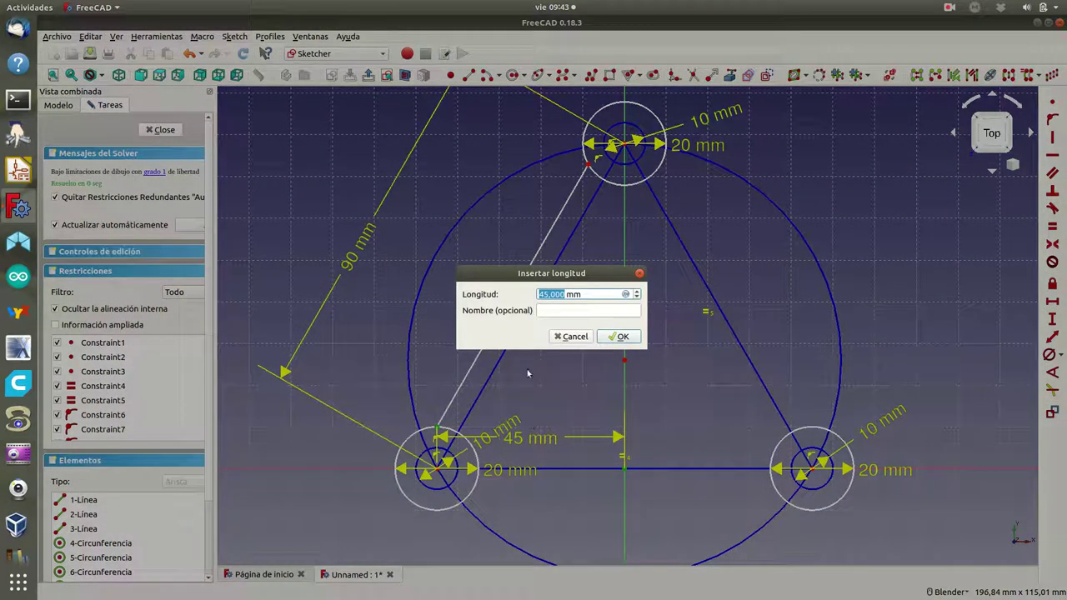
pyautogui.click(620, 337)
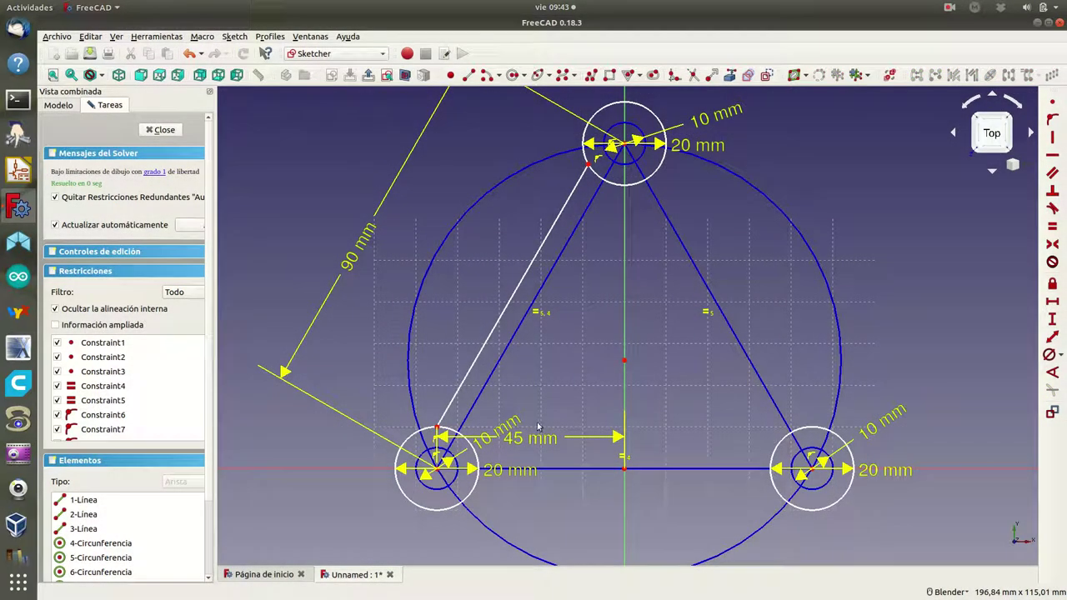
pyautogui.moveTo(525, 440); pyautogui.dragTo(384, 530)
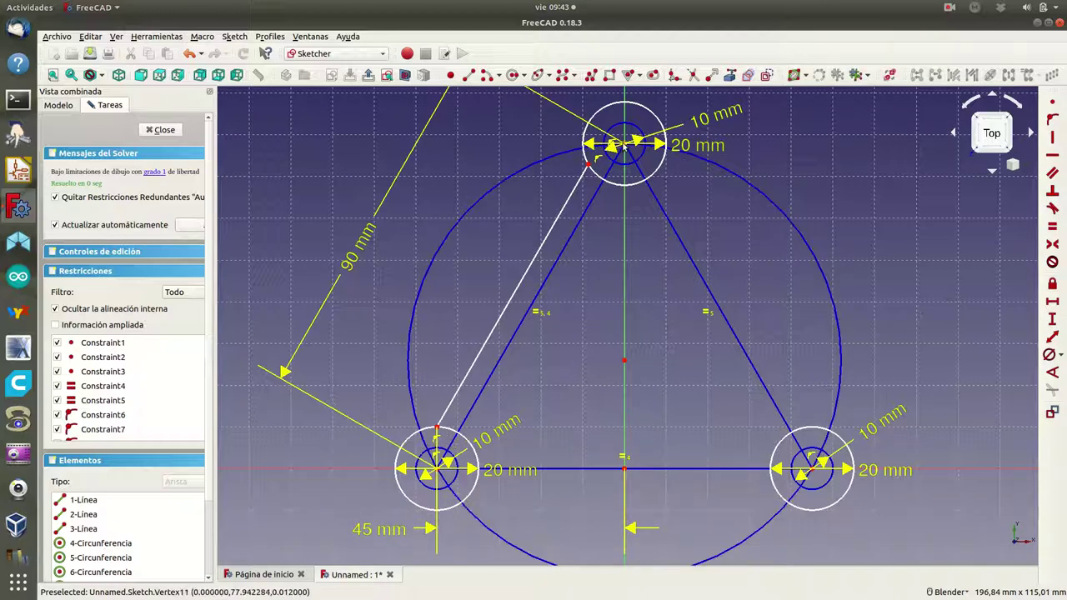
# - Set a 5 mm vertical distance from the line's upper endpoint to the top circle's centre
pyautogui.click(592, 166)
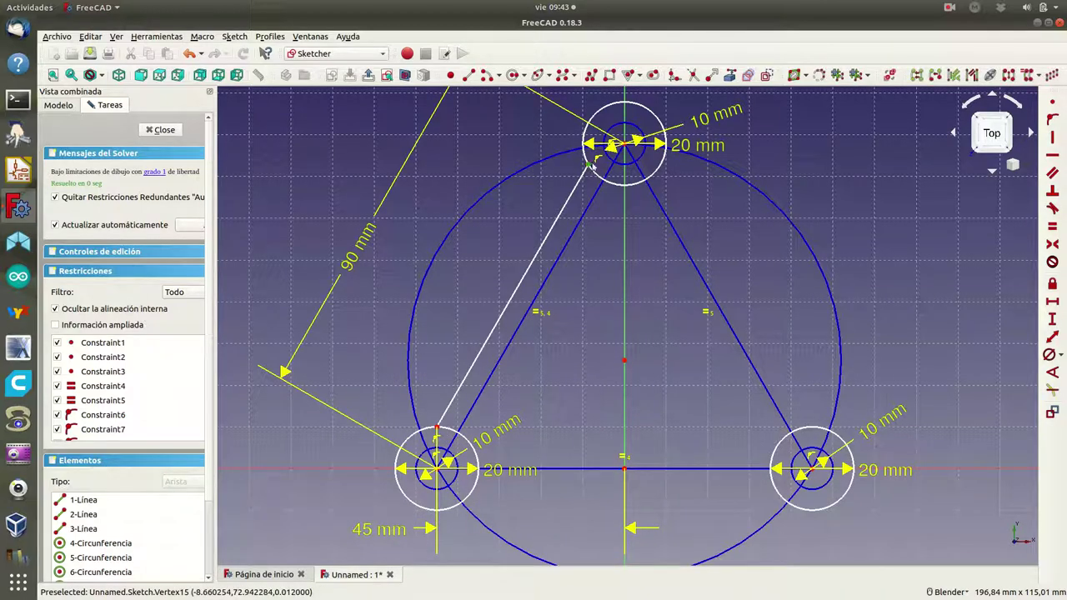
pyautogui.click(624, 146)
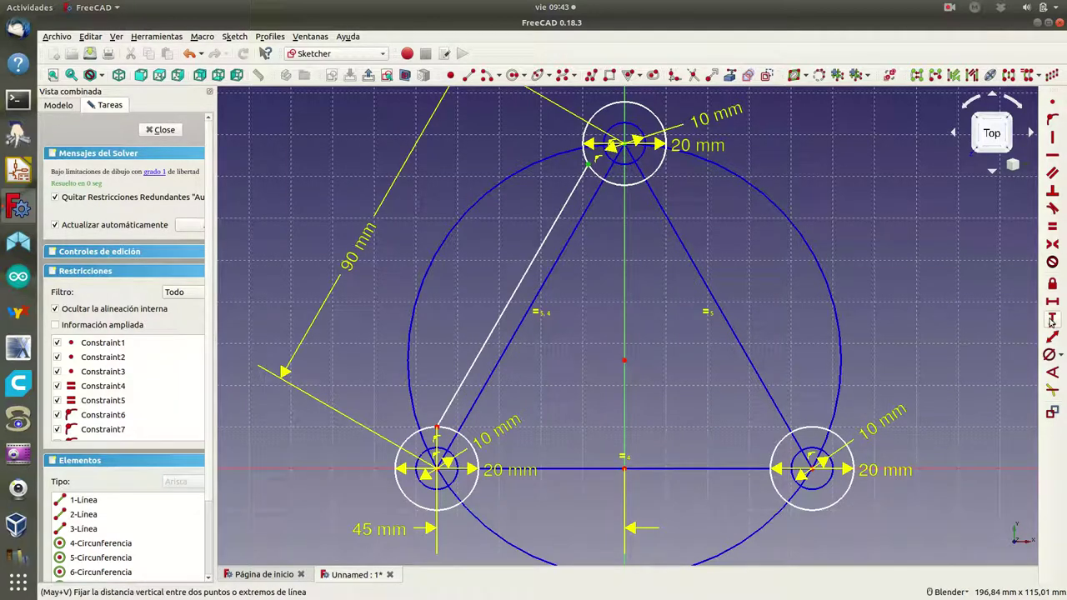
pyautogui.click(1051, 320)
pyautogui.click(614, 337)
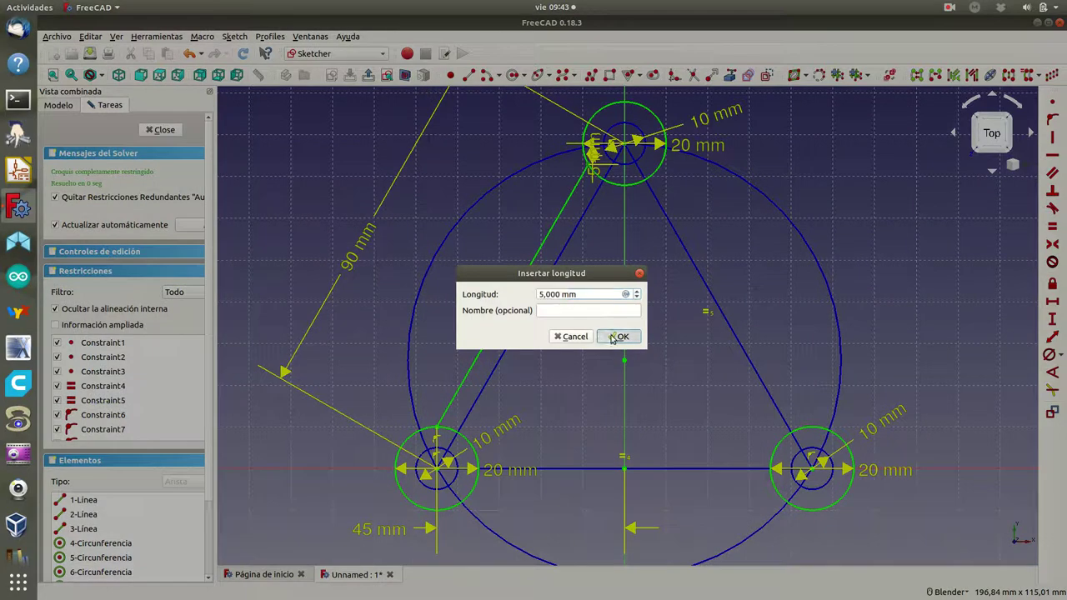
pyautogui.moveTo(595, 166)
pyautogui.mouseDown()
pyautogui.moveTo(525, 152)
pyautogui.moveTo(494, 111)
pyautogui.mouseUp()
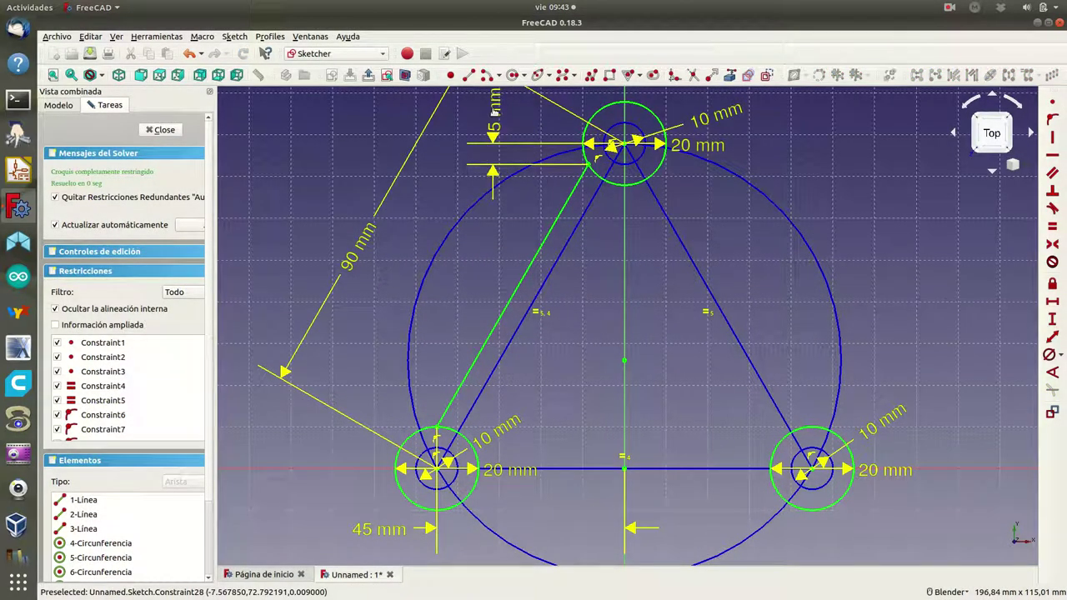
pyautogui.click(522, 285)
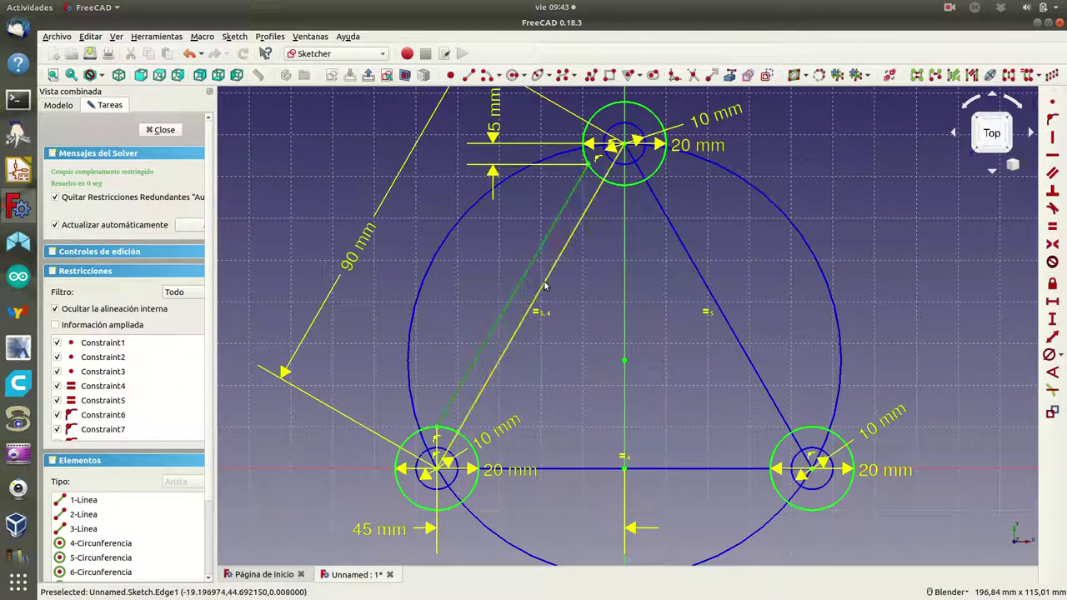
pyautogui.click(544, 286)
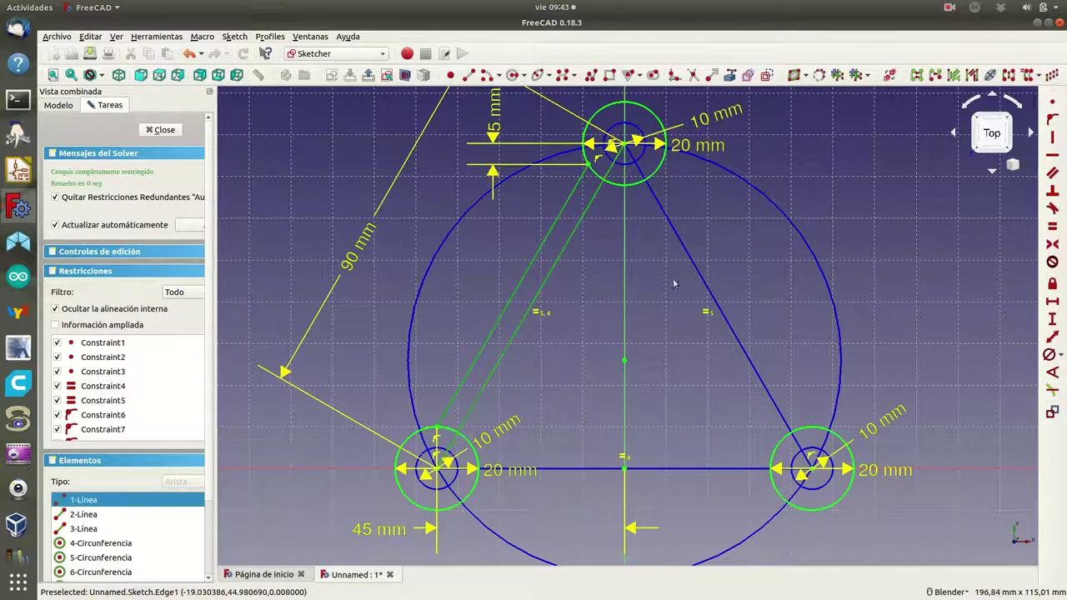
# - Apply Symmetry to copy the white line, then select its upper endpoint and nudge it
pyautogui.click(1009, 75)
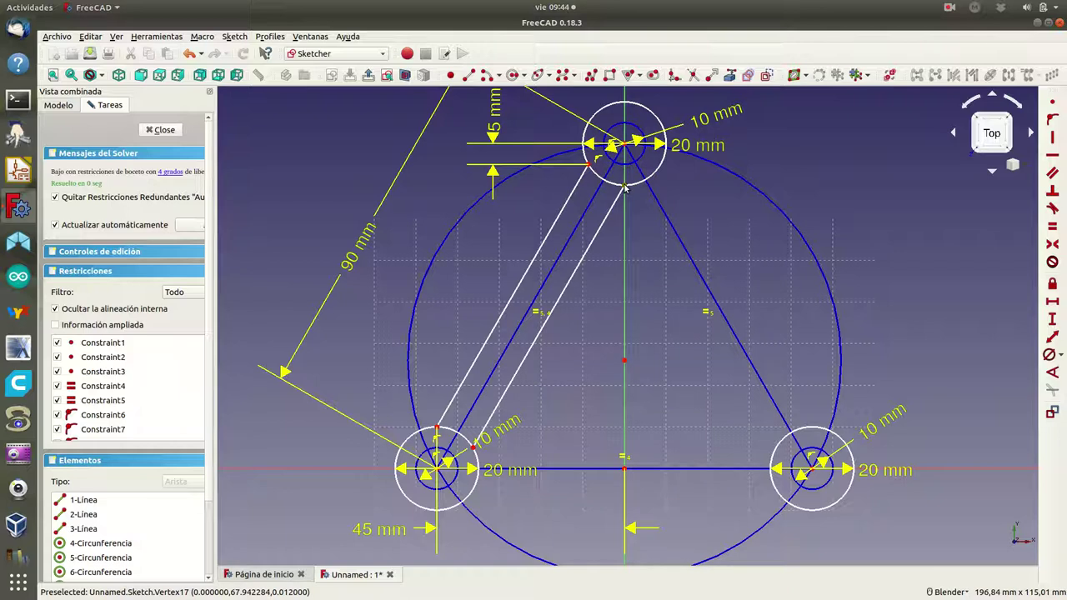
pyautogui.click(625, 188)
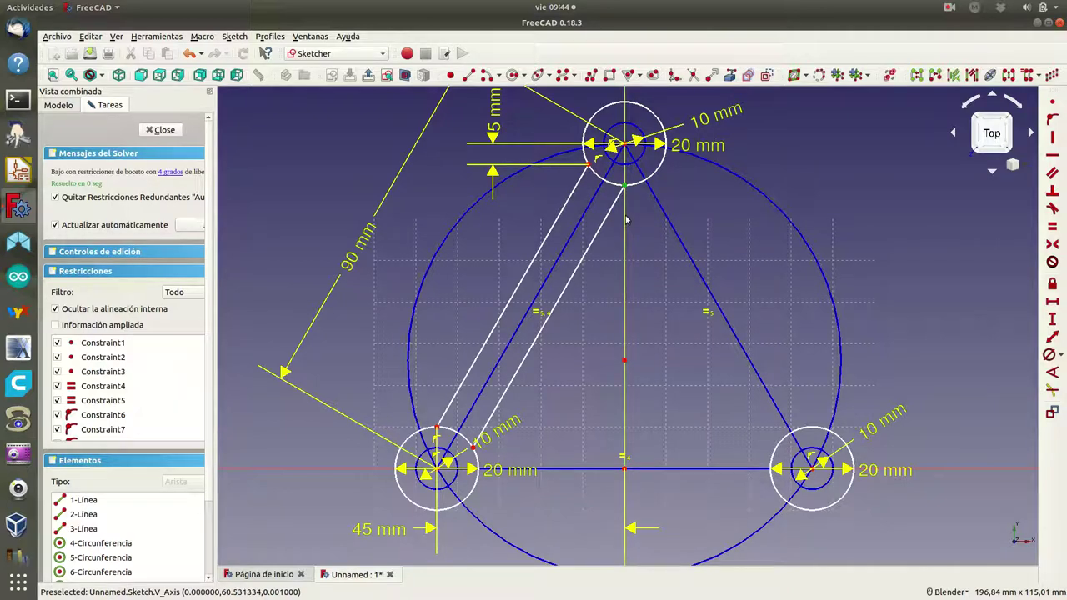
pyautogui.click(626, 222)
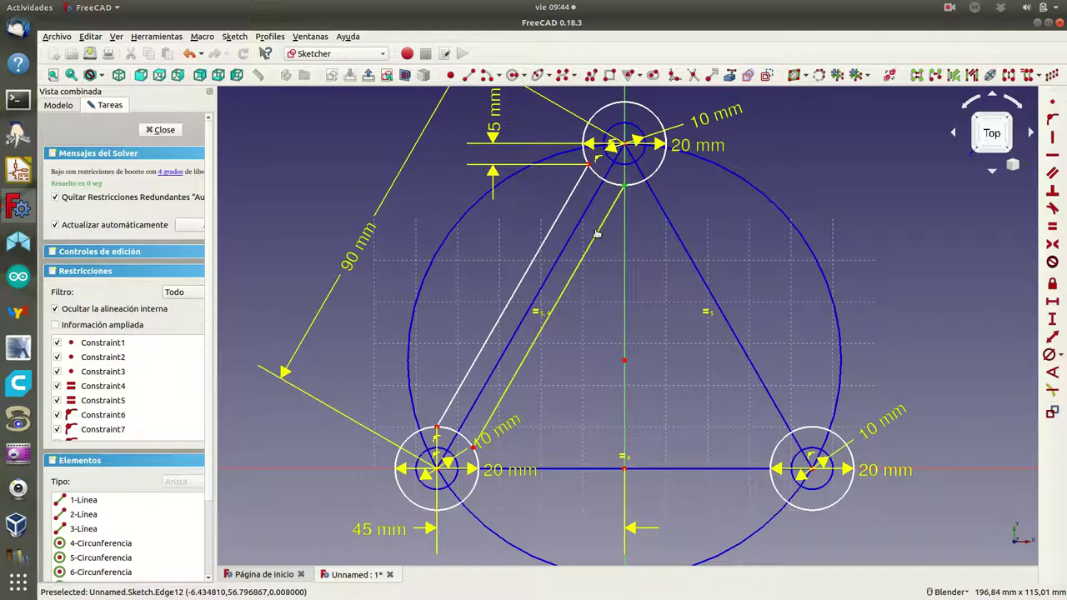
pyautogui.moveTo(595, 230); pyautogui.dragTo(591, 232)
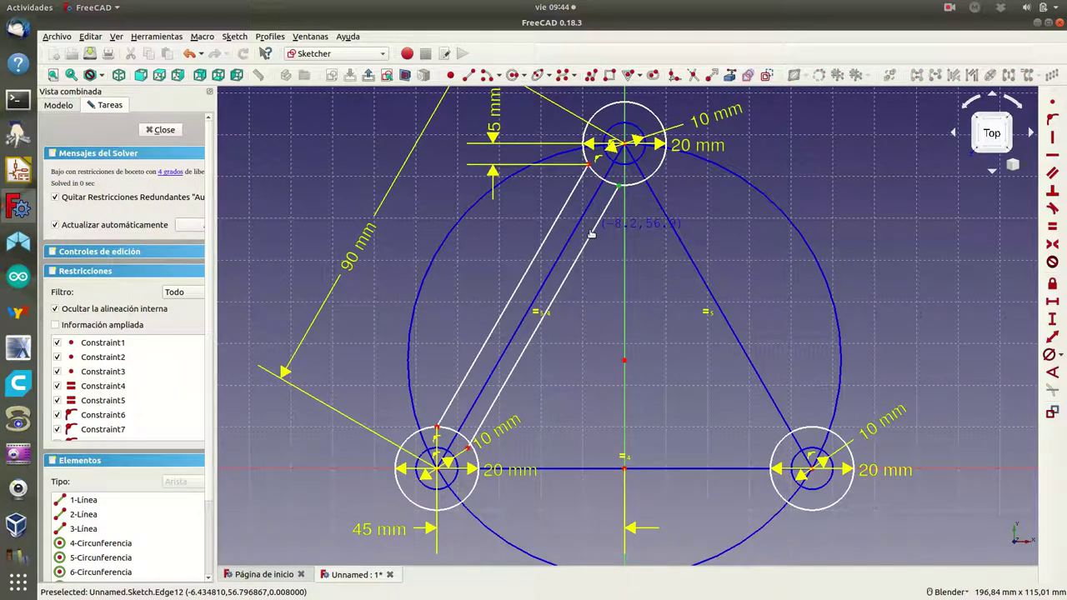
pyautogui.moveTo(590, 234); pyautogui.dragTo(589, 234)
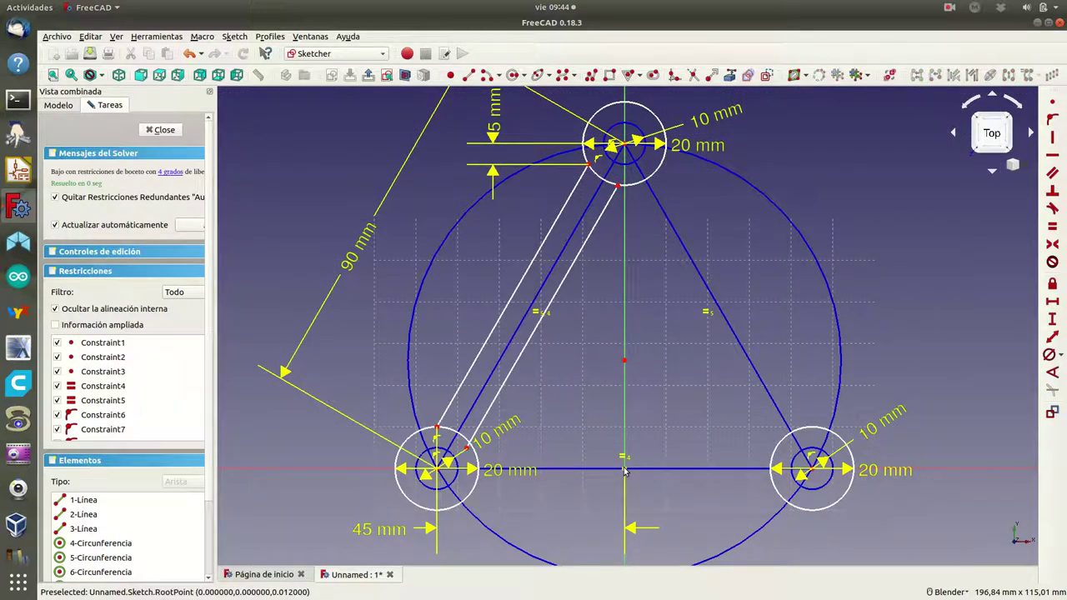
# - Place the mirrored line's top end 1.5 mm horizontally from the V axis and its lower end on the lower-left outer circle
pyautogui.click(1054, 303)
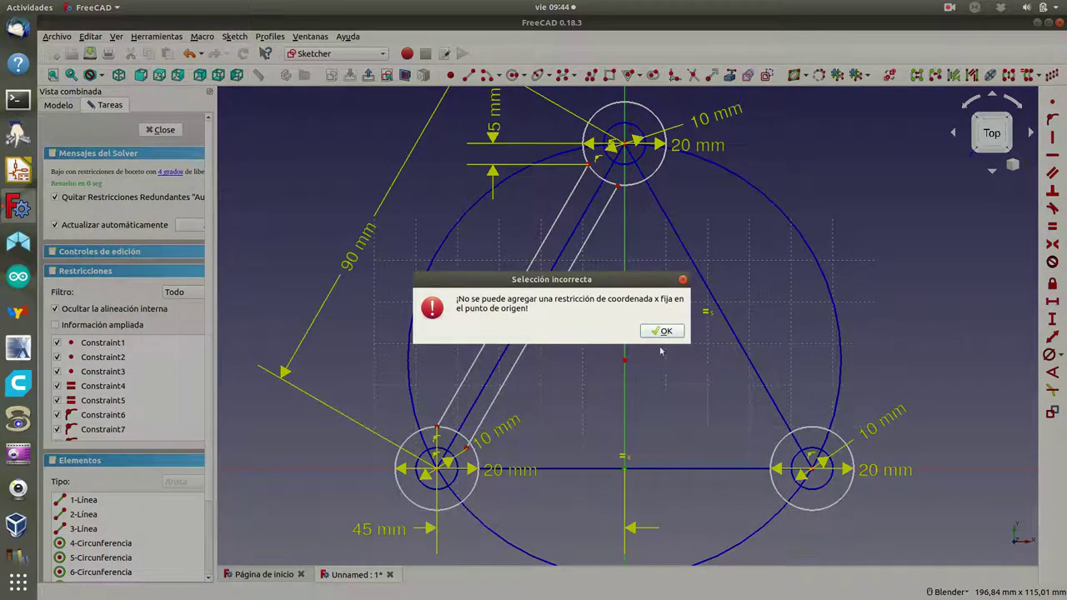
pyautogui.click(662, 331)
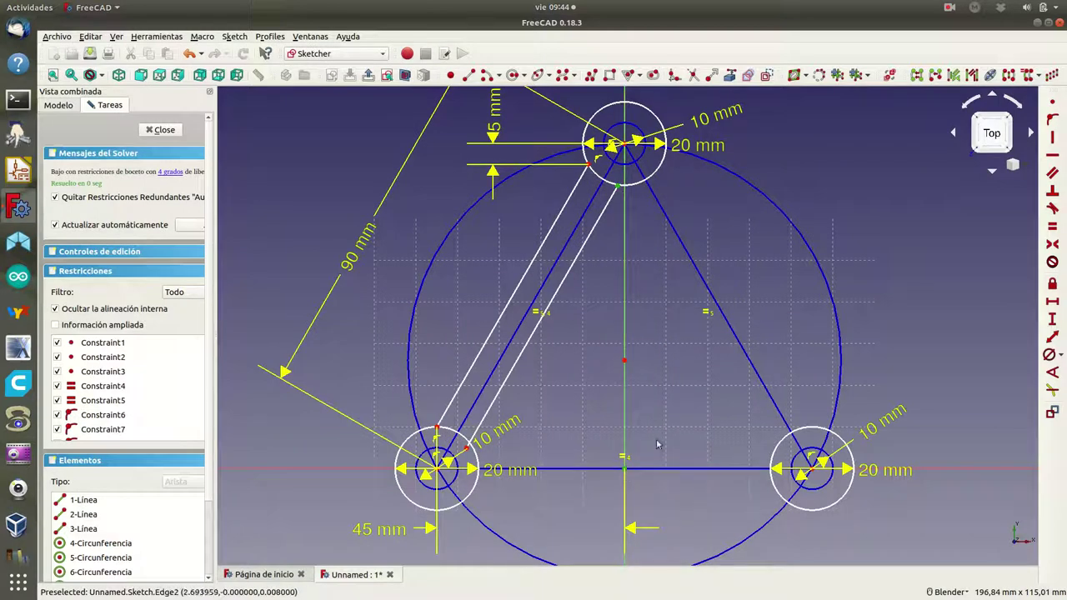
pyautogui.click(618, 186)
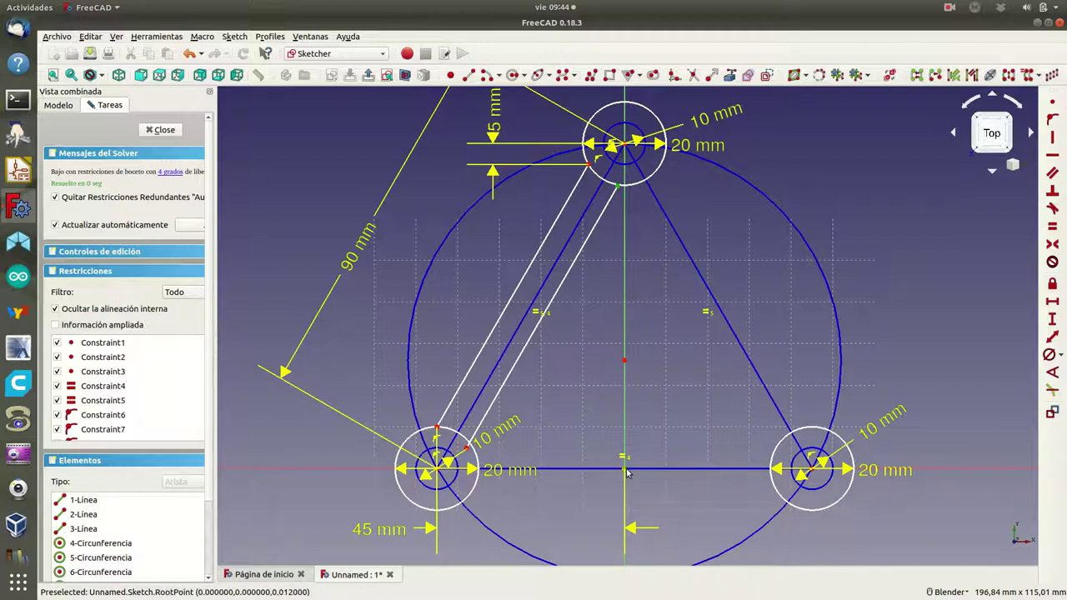
pyautogui.click(1052, 304)
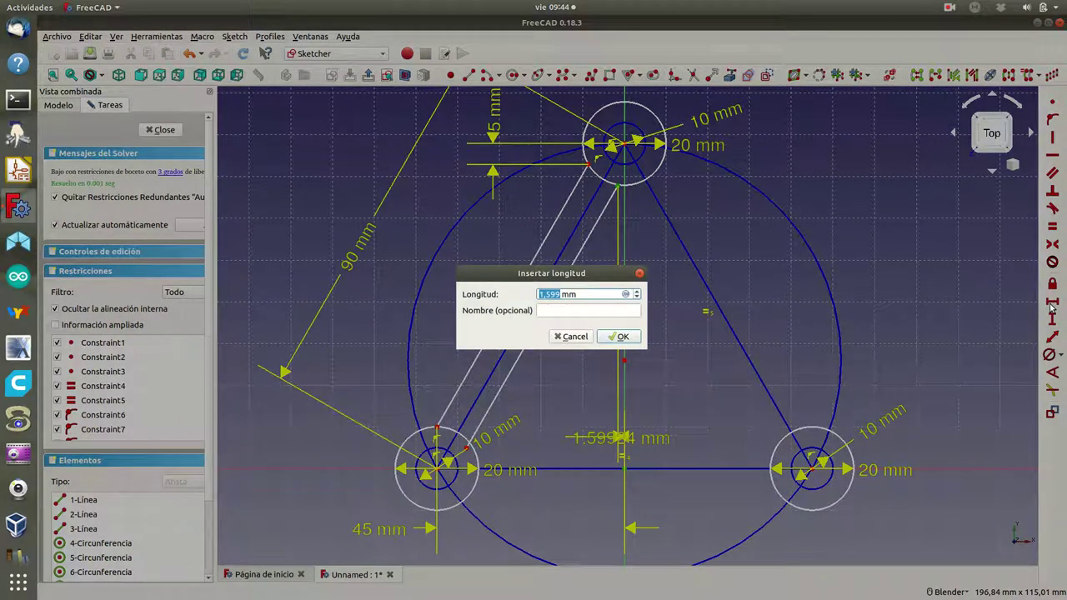
pyautogui.write('1')
pyautogui.write('.5')
pyautogui.click(628, 340)
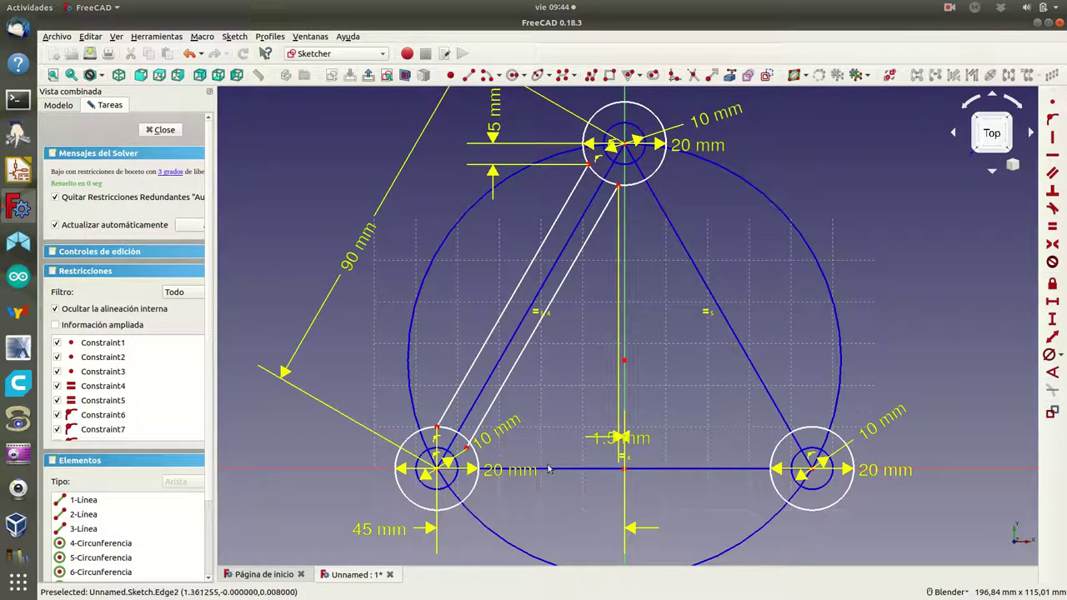
pyautogui.click(477, 453)
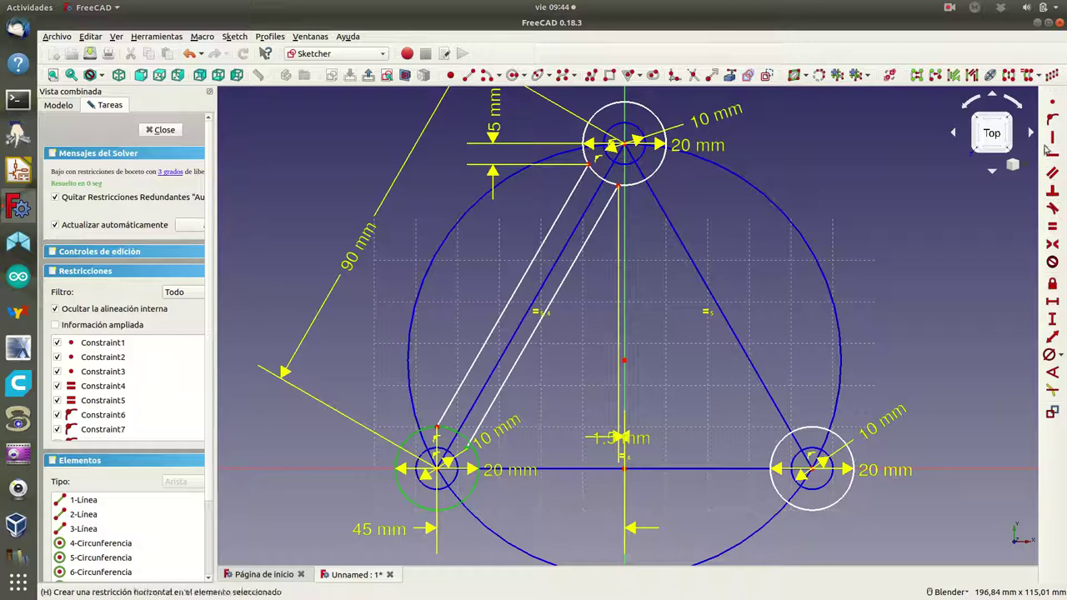
pyautogui.click(1051, 120)
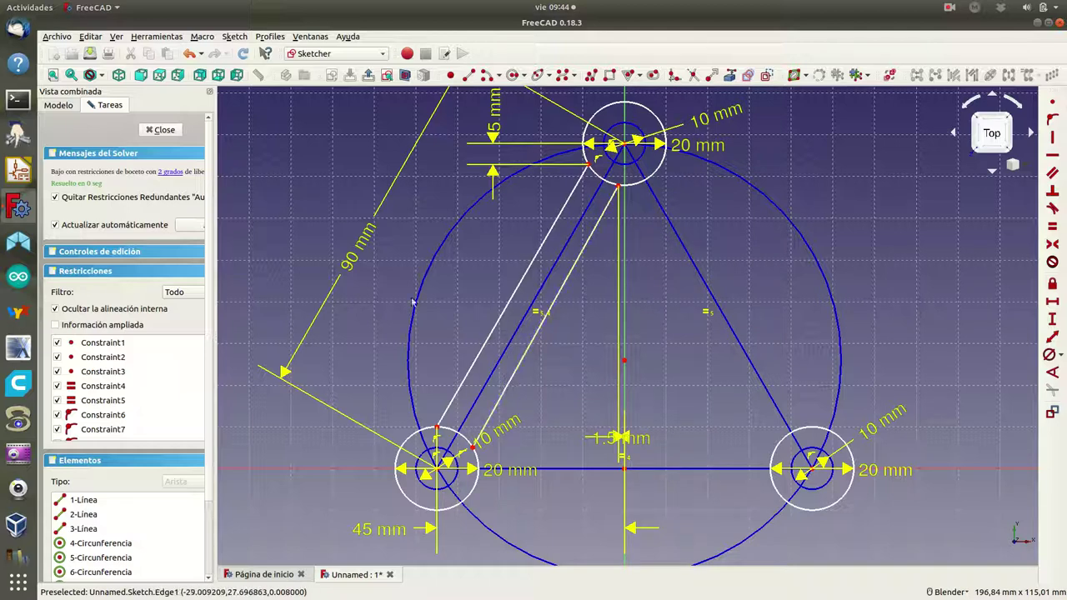
# - Undo the last constraint and make the outer and inner slot lines parallel
pyautogui.click(90, 37)
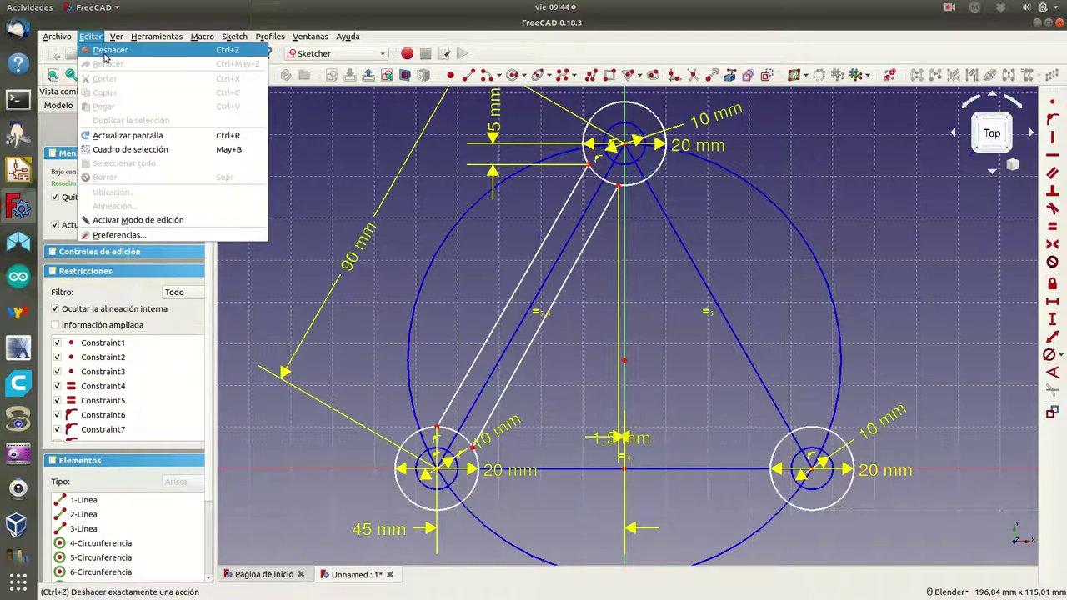
pyautogui.click(106, 52)
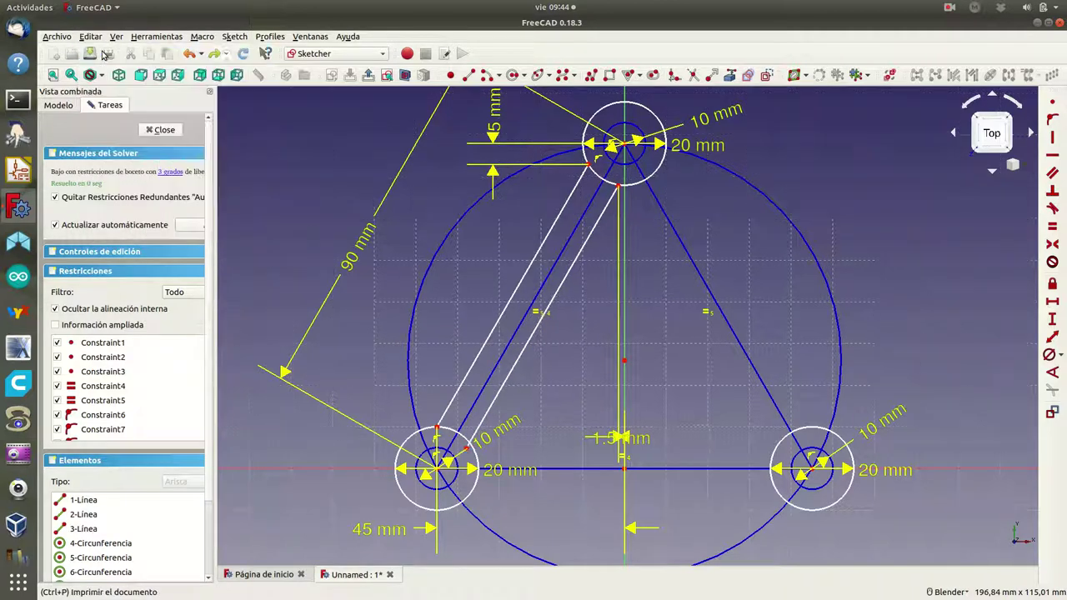
pyautogui.click(516, 287)
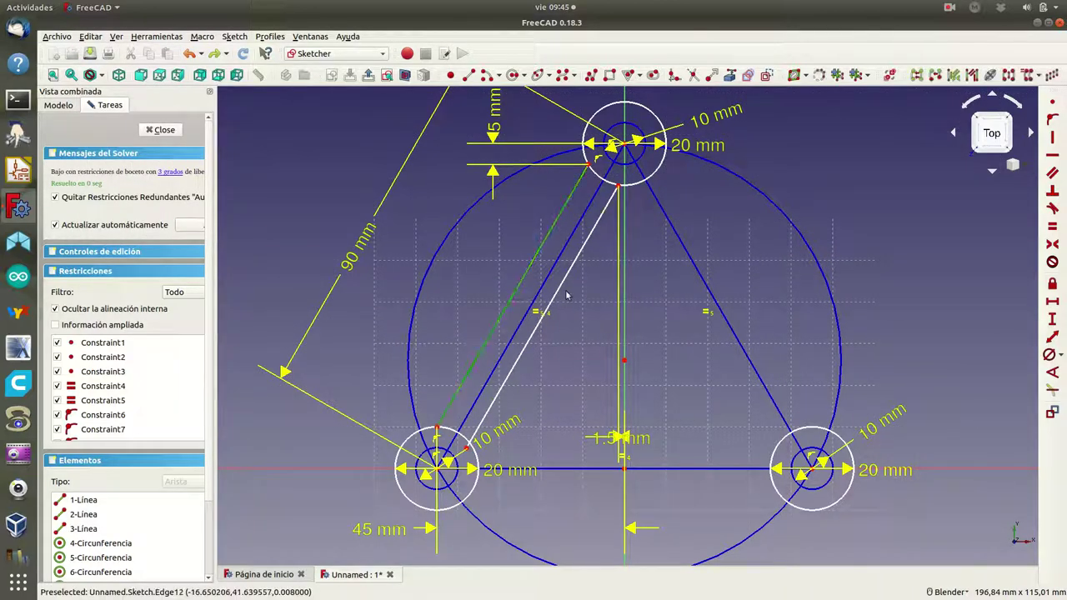
pyautogui.click(558, 293)
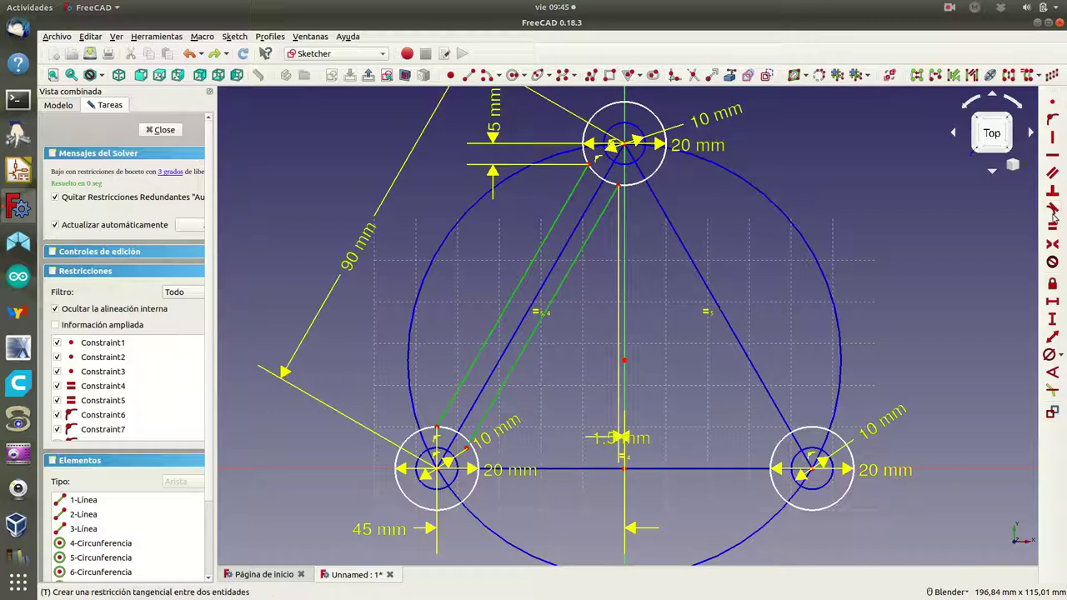
pyautogui.click(1051, 173)
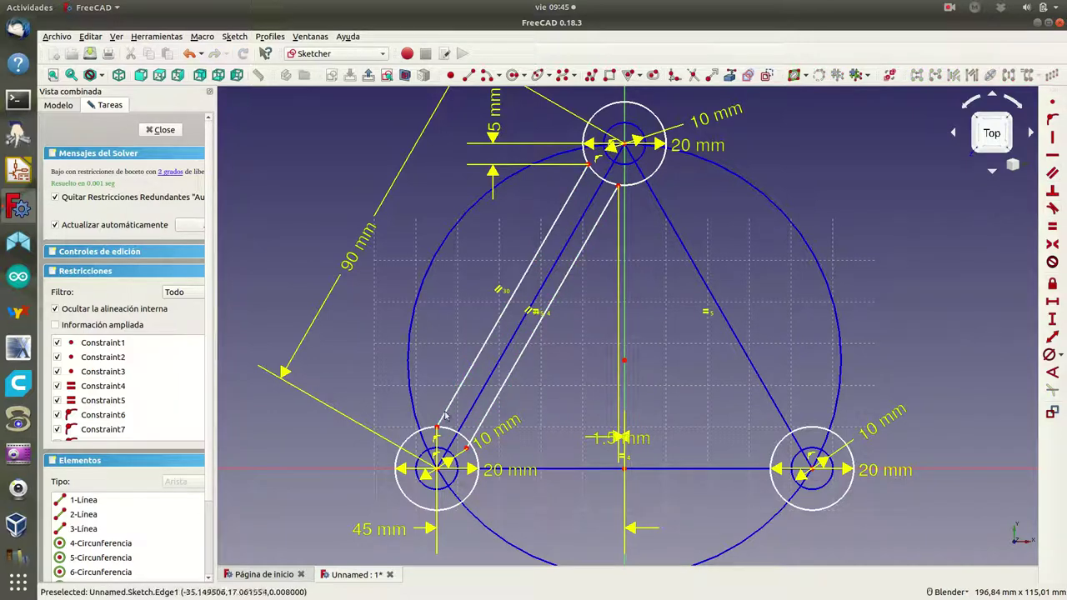
# - Trim the overhanging slot line back to the lower-left vertex circle
pyautogui.scroll(5, 469, 457)
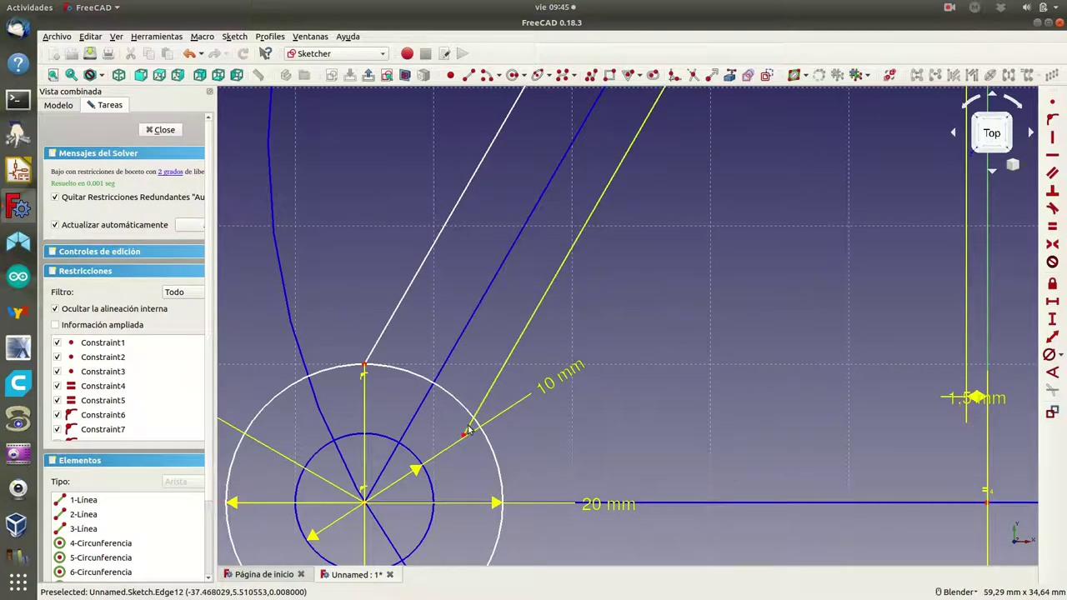
pyautogui.click(693, 77)
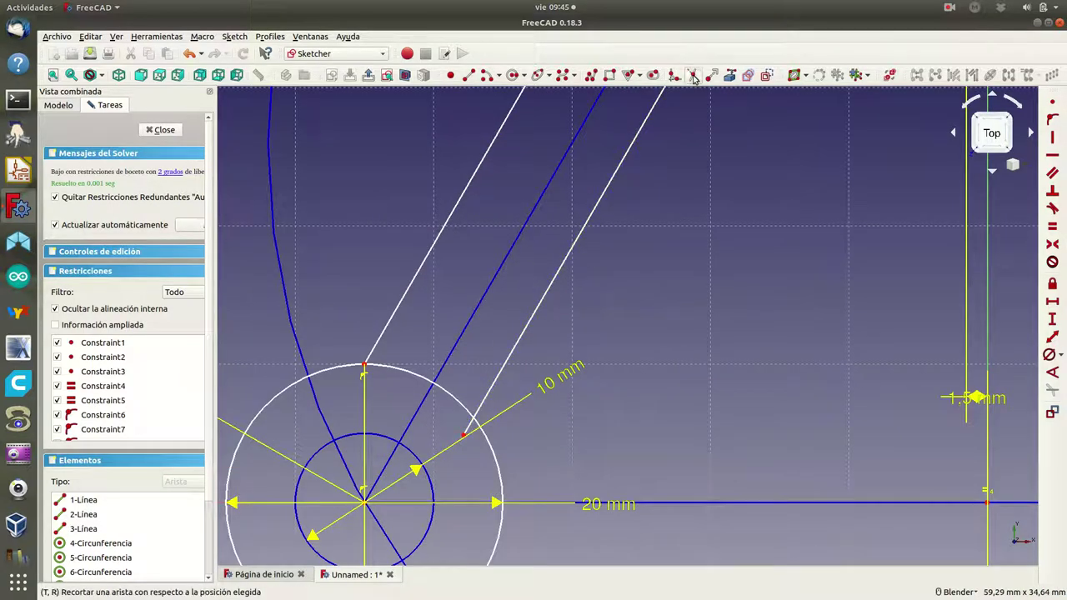
pyautogui.click(465, 433)
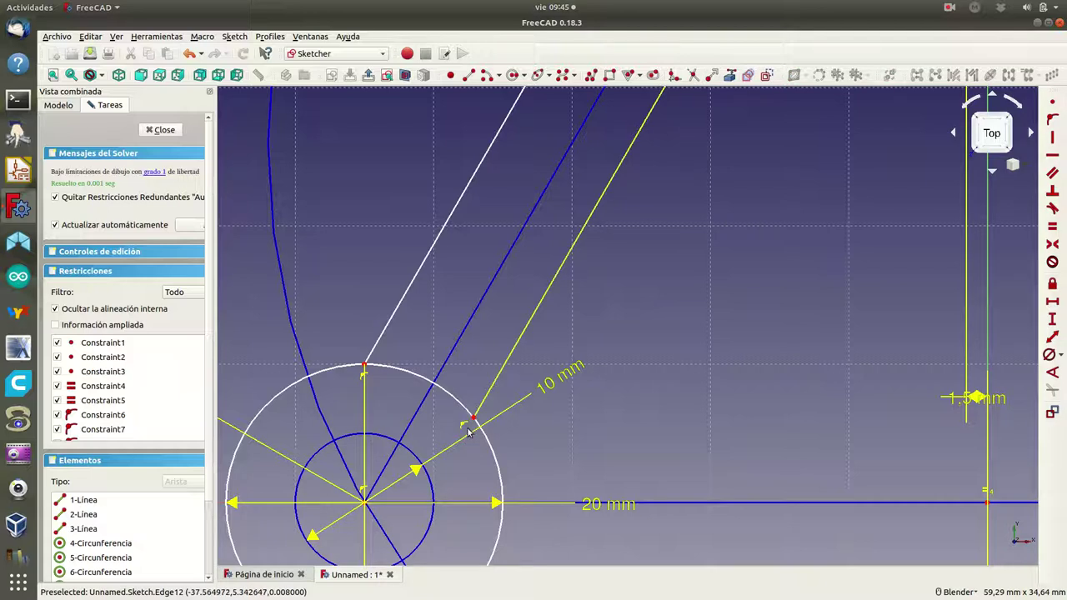
pyautogui.scroll(-5, 797, 469)
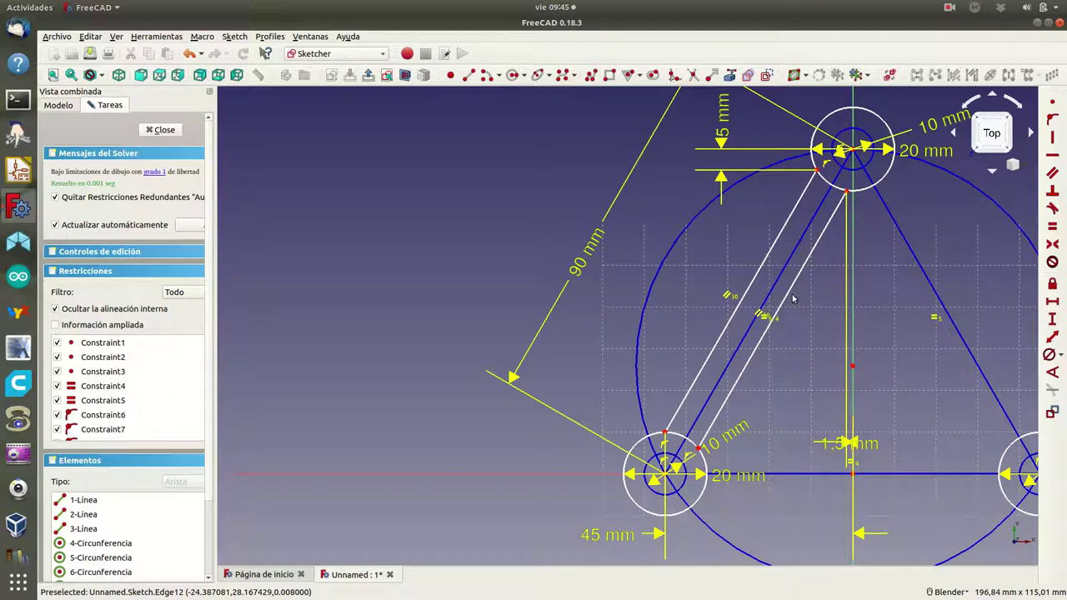
pyautogui.moveTo(790, 298); pyautogui.dragTo(791, 292)
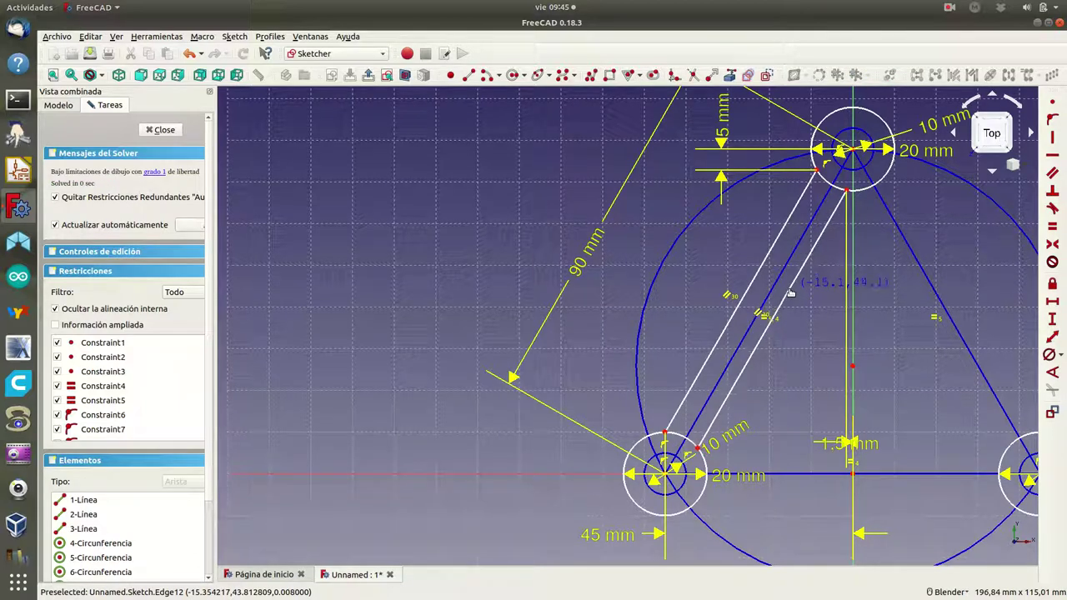
pyautogui.click(92, 36)
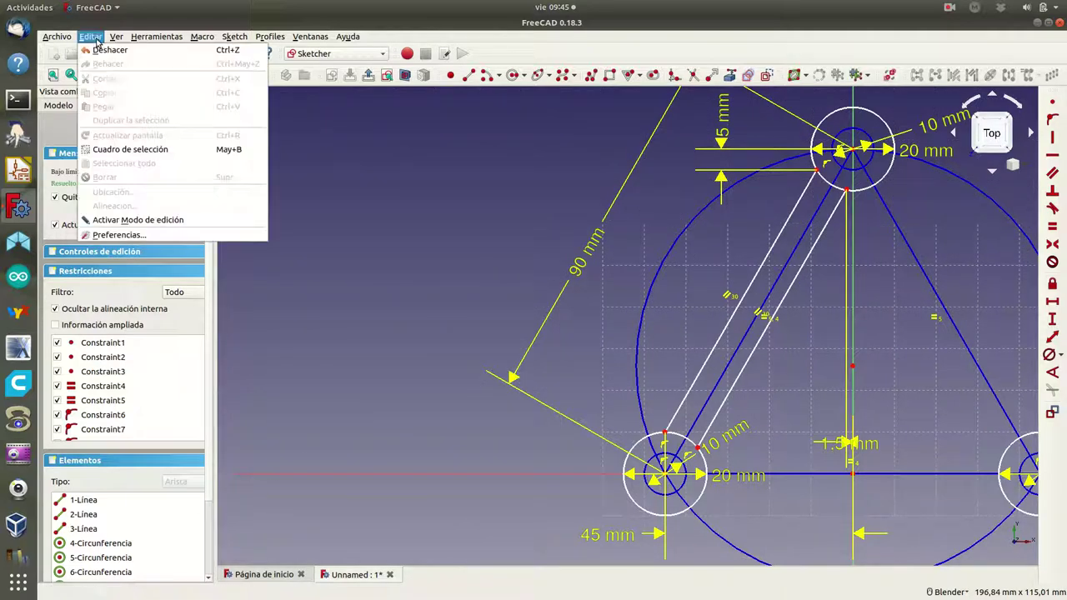
pyautogui.click(102, 50)
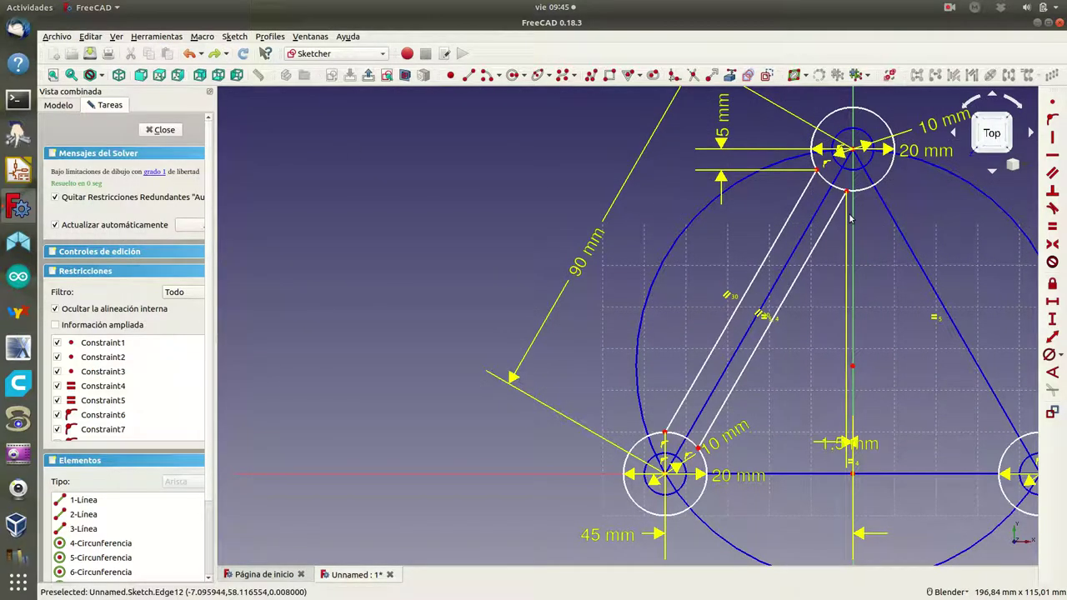
pyautogui.scroll(3, 850, 219)
pyautogui.scroll(-2, 850, 218)
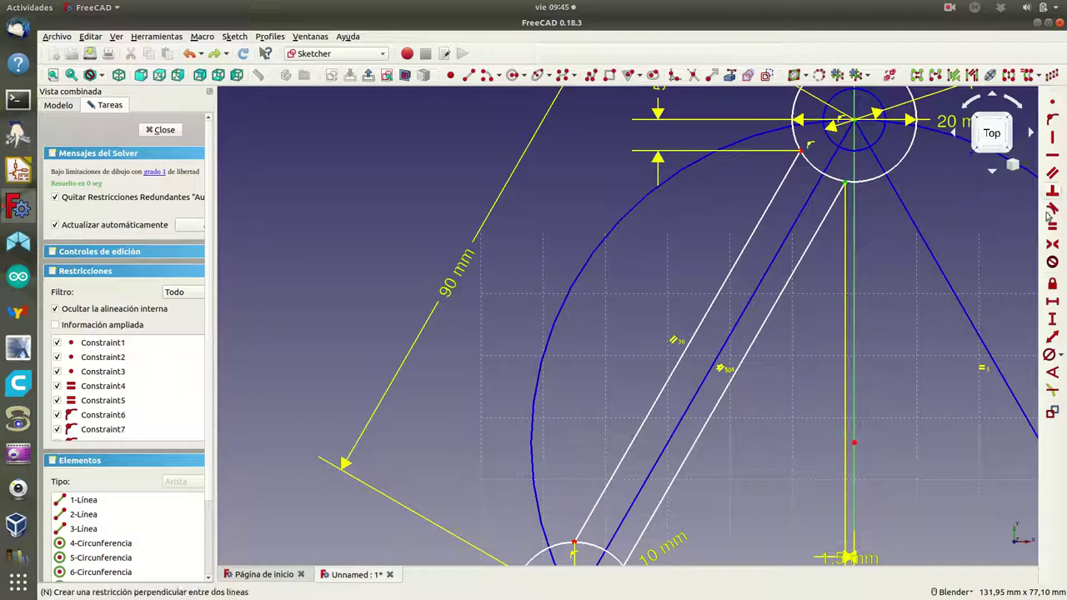
pyautogui.click(1052, 319)
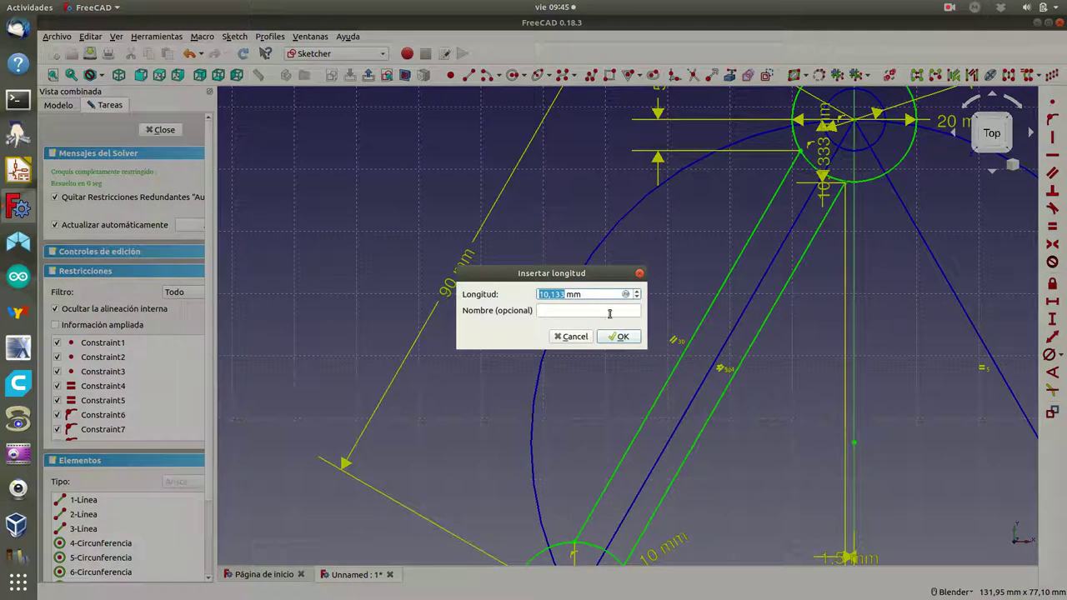
pyautogui.click(581, 337)
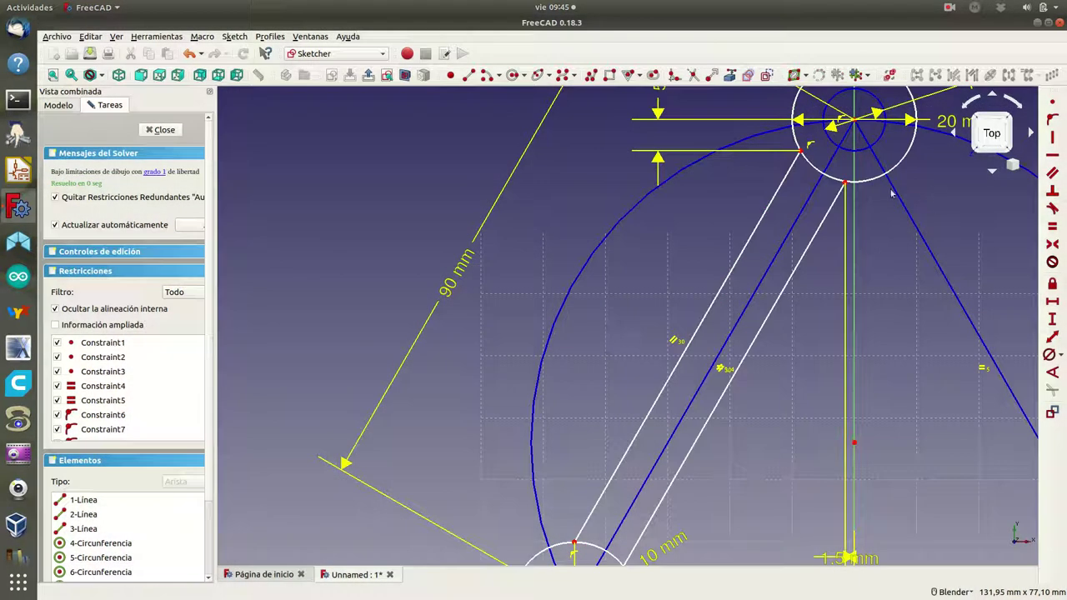
pyautogui.click(845, 182)
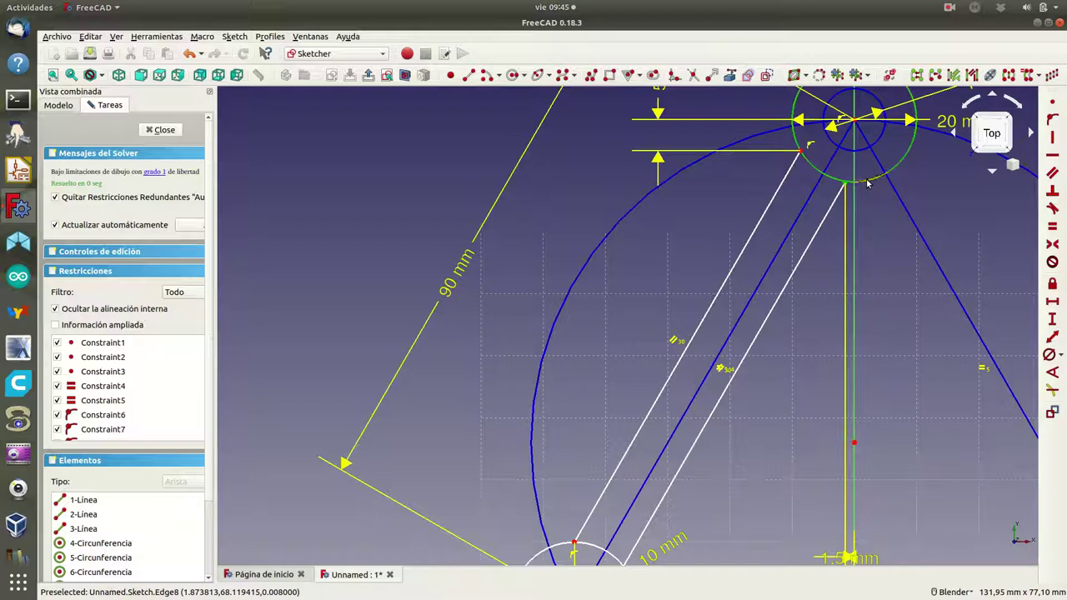
pyautogui.click(1052, 209)
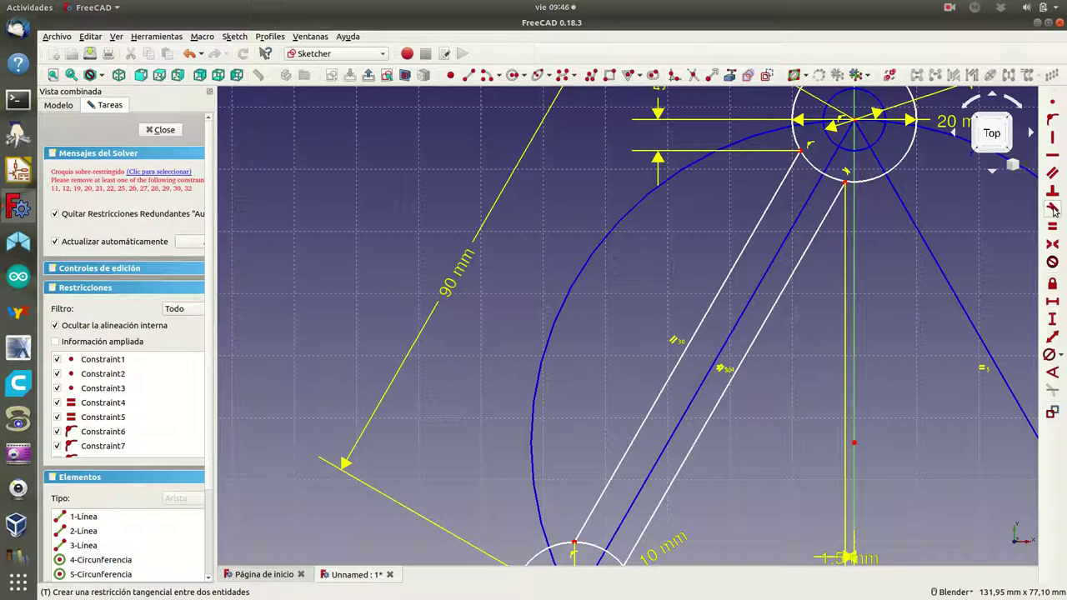
pyautogui.click(95, 38)
pyautogui.click(107, 47)
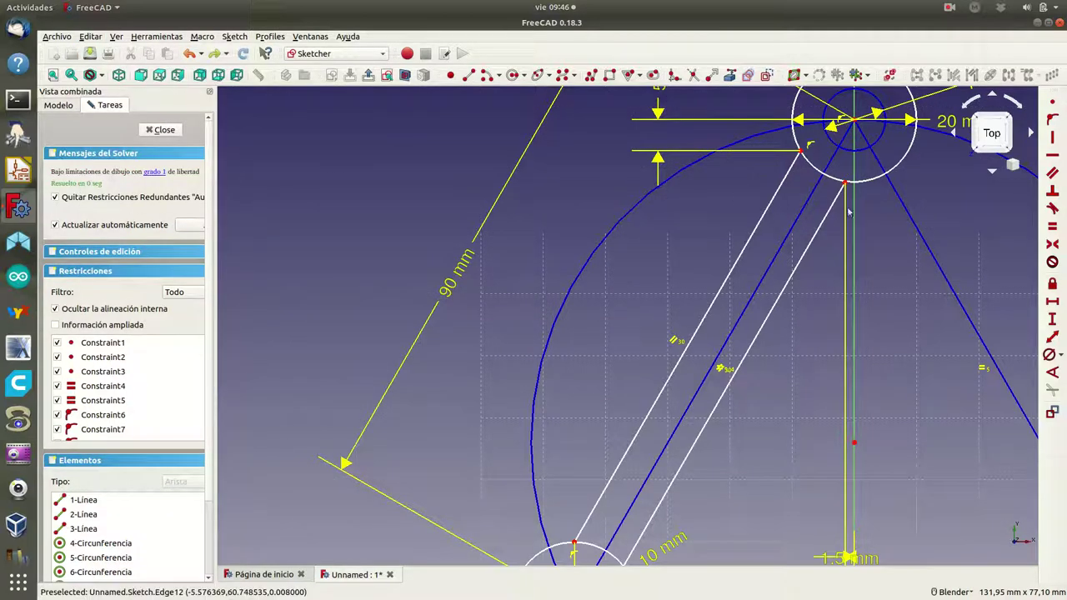
# - Drag the slot lines so their upper end sits slightly lower
pyautogui.moveTo(848, 213); pyautogui.dragTo(830, 167)
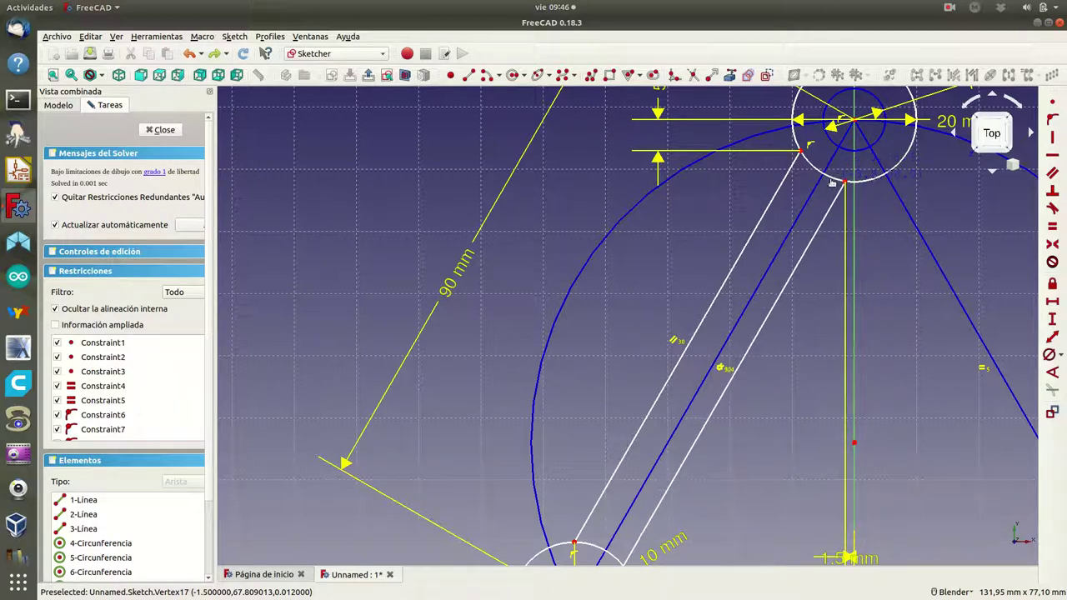
pyautogui.moveTo(830, 168); pyautogui.dragTo(836, 169)
pyautogui.scroll(-3, 811, 446)
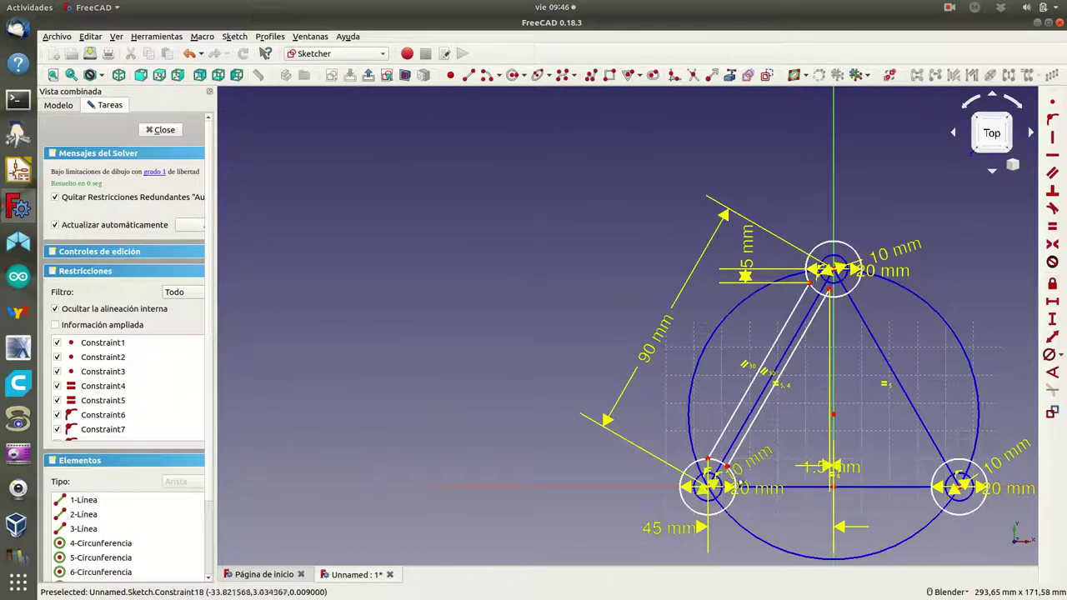
pyautogui.scroll(3, 730, 476)
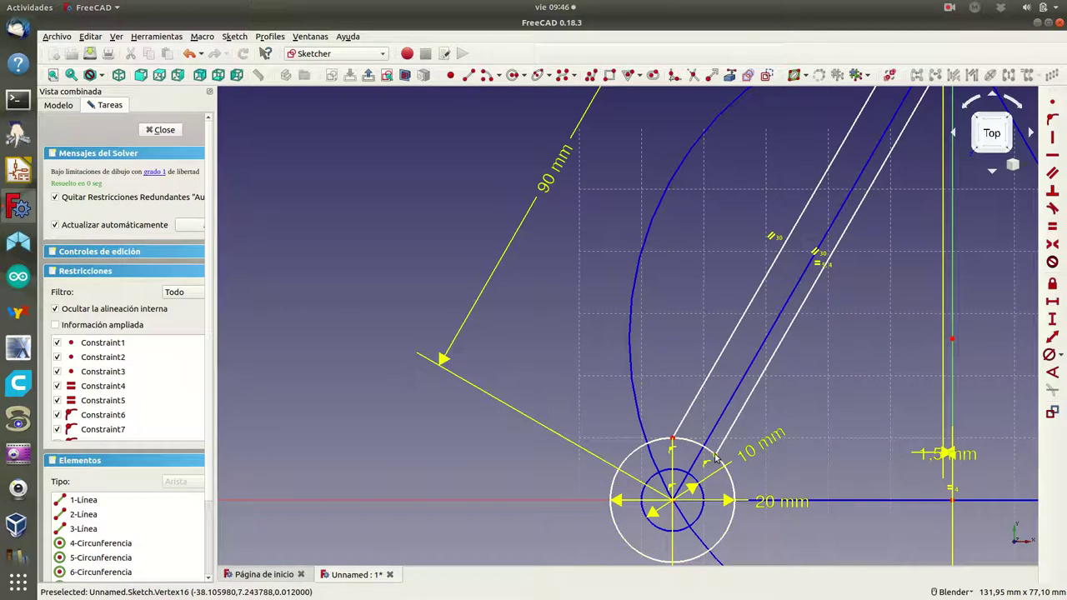
# - Start a vertical distance between the slot's lower endpoint and the origin, then cancel it
pyautogui.click(715, 458)
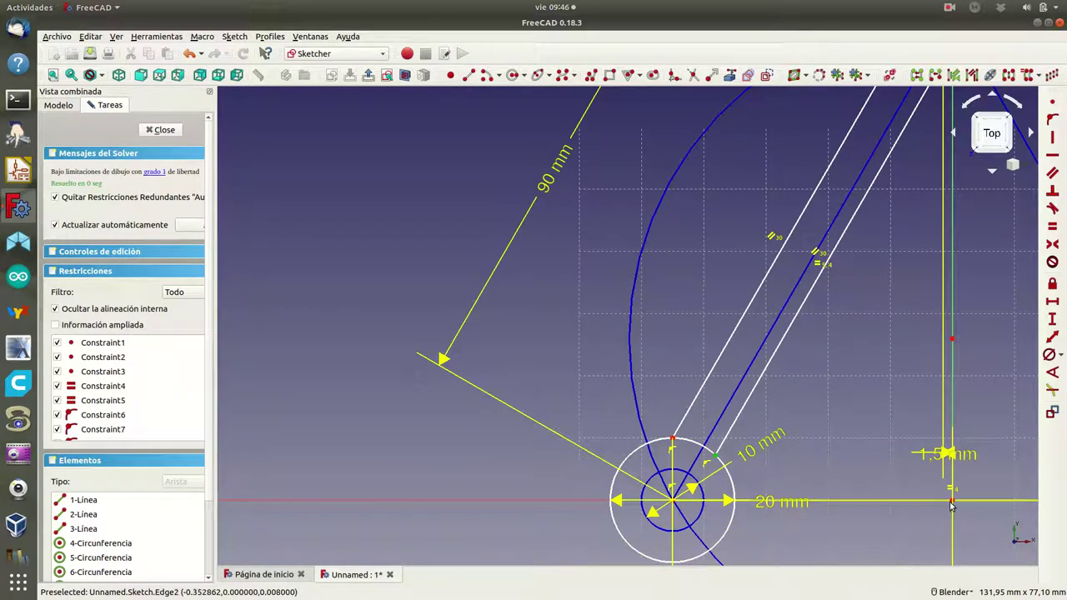
pyautogui.click(952, 501)
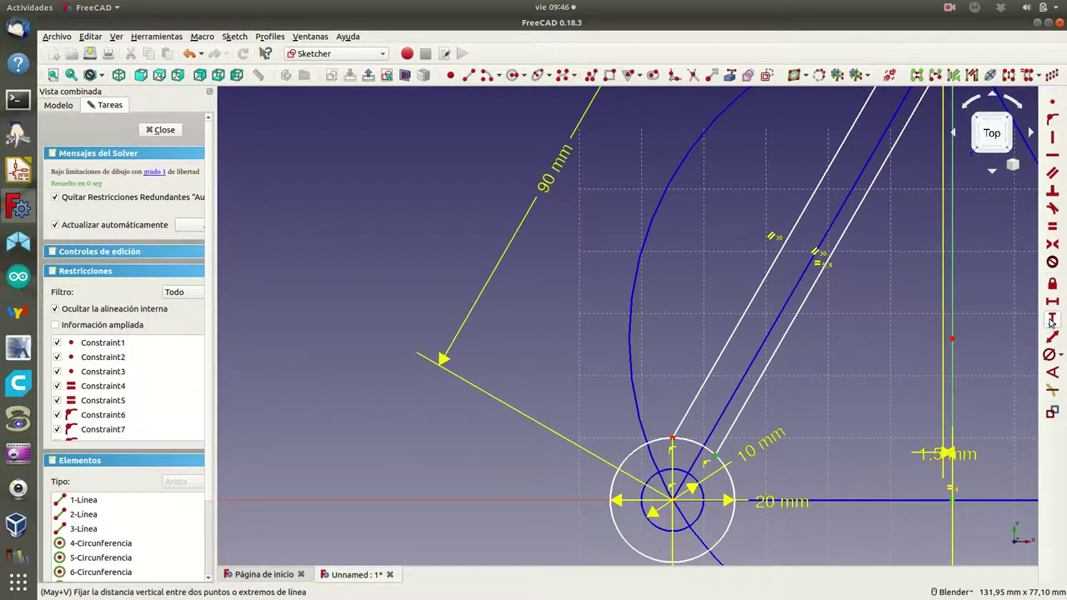
pyautogui.click(1051, 320)
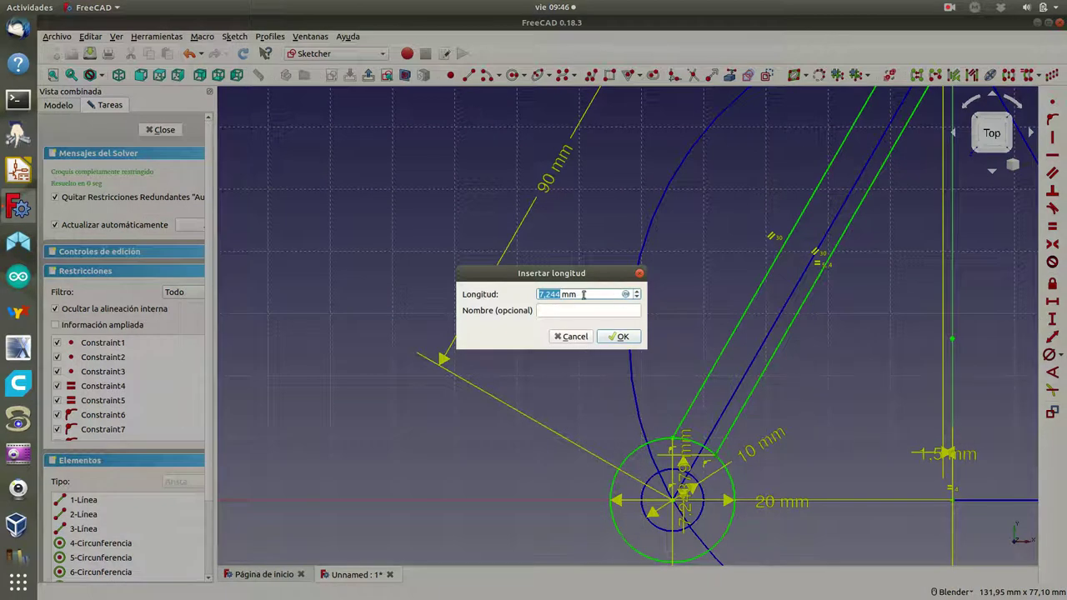
pyautogui.click(569, 336)
pyautogui.scroll(-3, 858, 357)
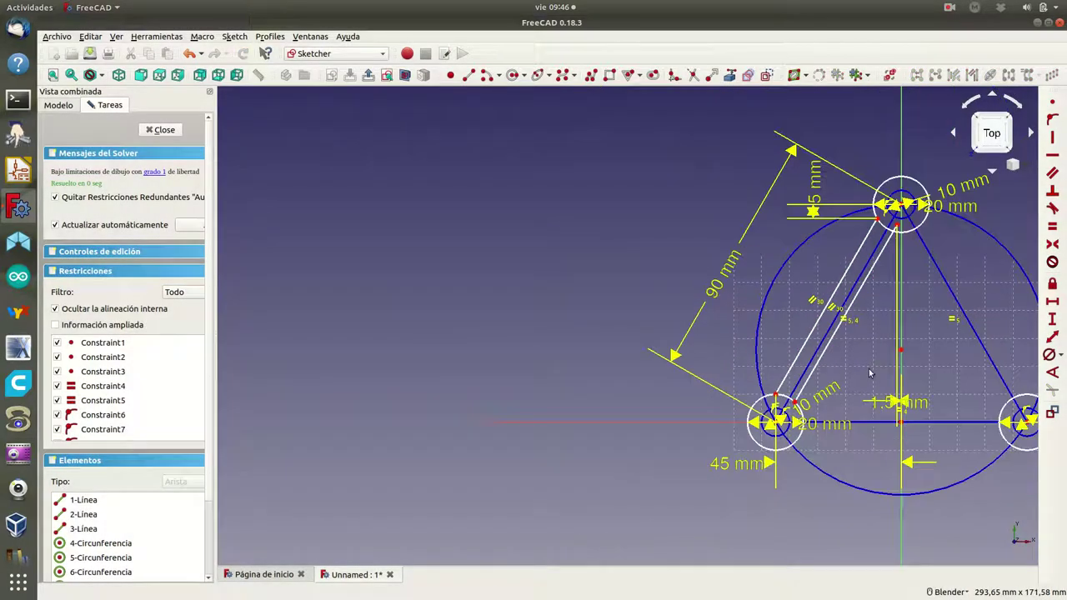
# - Apply a vertical distance constraint between the slot's lower endpoint and the origin
pyautogui.scroll(2, 870, 369)
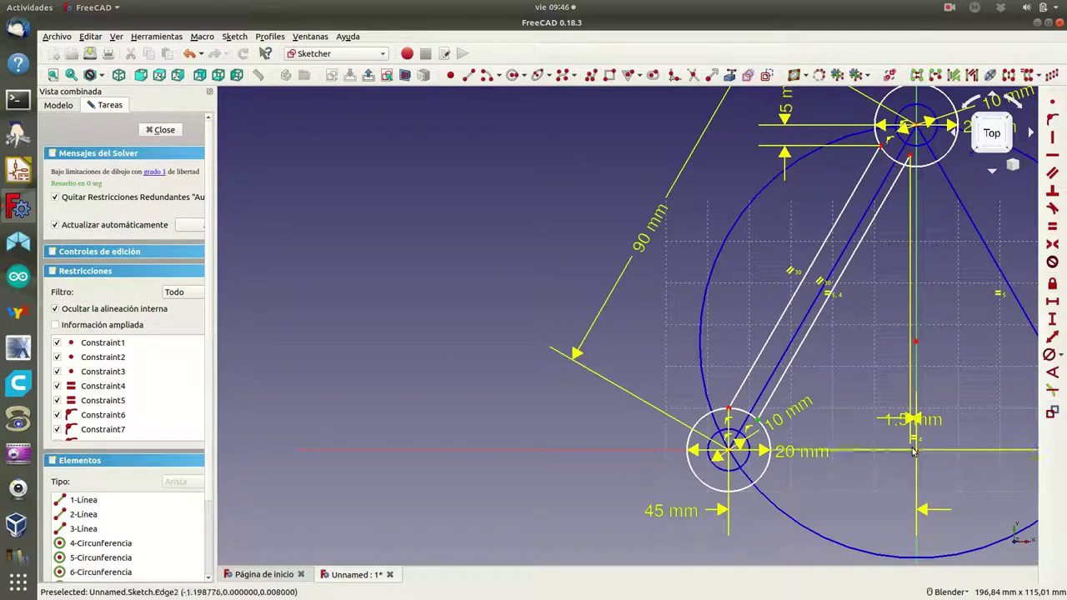
pyautogui.click(1052, 319)
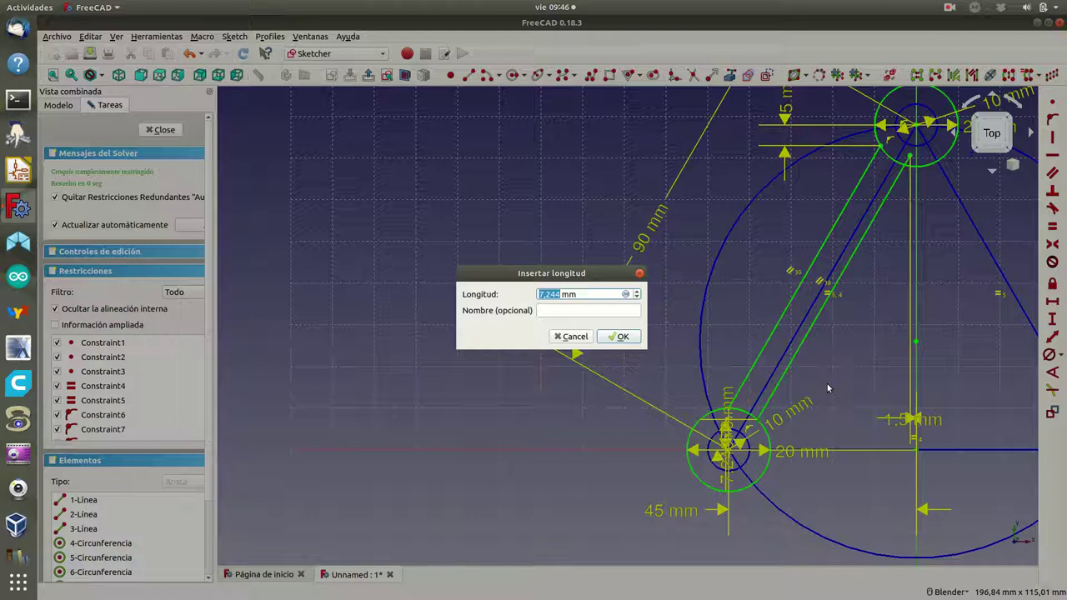
# - Set the slot endpoint's vertical distance from the origin to 7 mm
pyautogui.write('7')
pyautogui.click(620, 337)
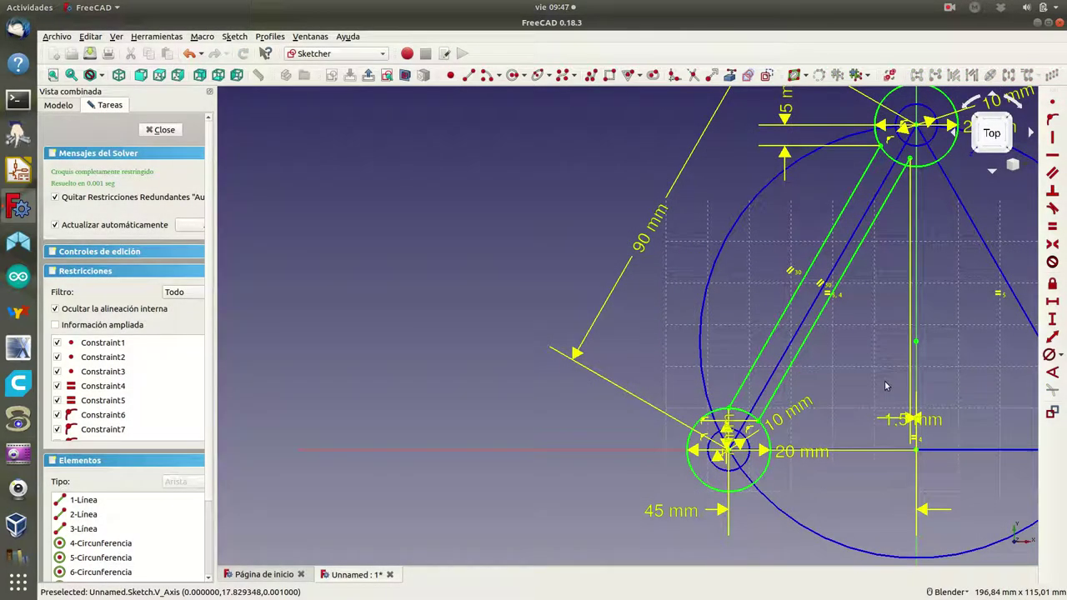
pyautogui.scroll(4, 899, 210)
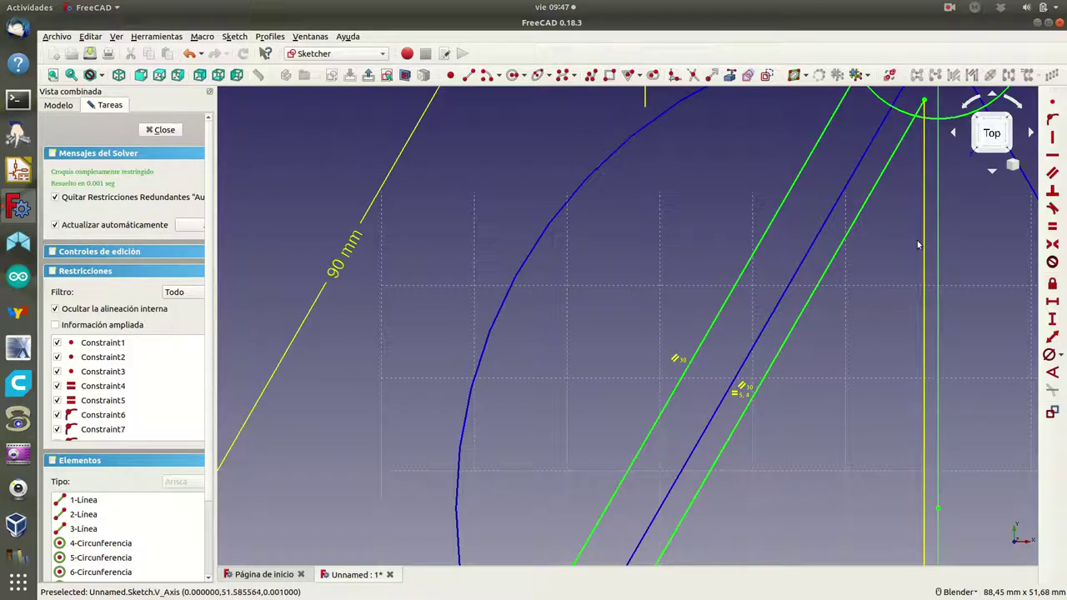
pyautogui.scroll(-2, 918, 244)
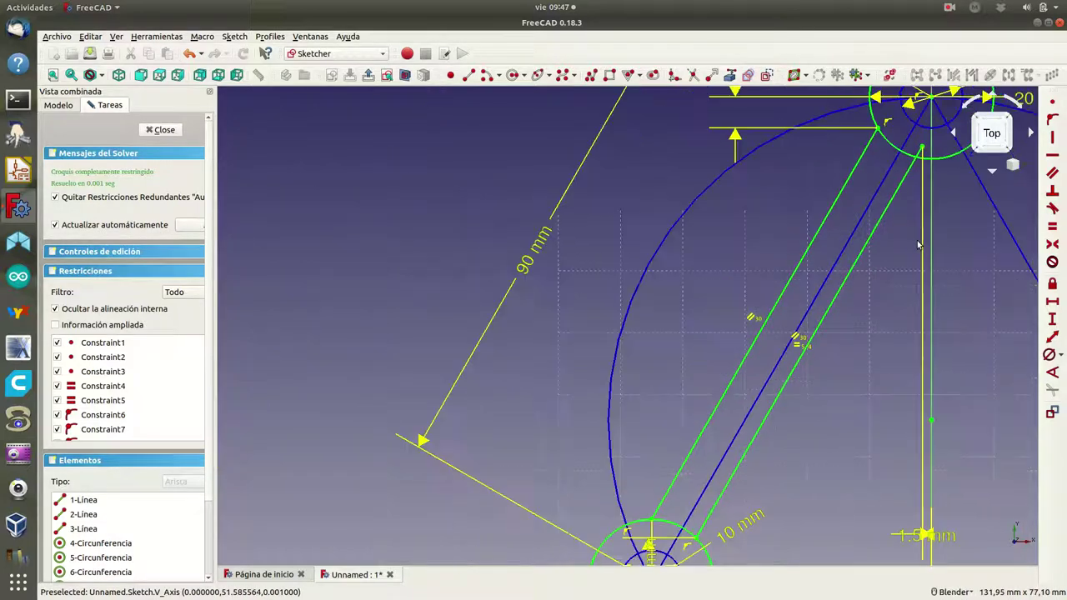
# - Trim the top and bottom vertex circle arcs and excess edges inside the left slot
pyautogui.click(699, 78)
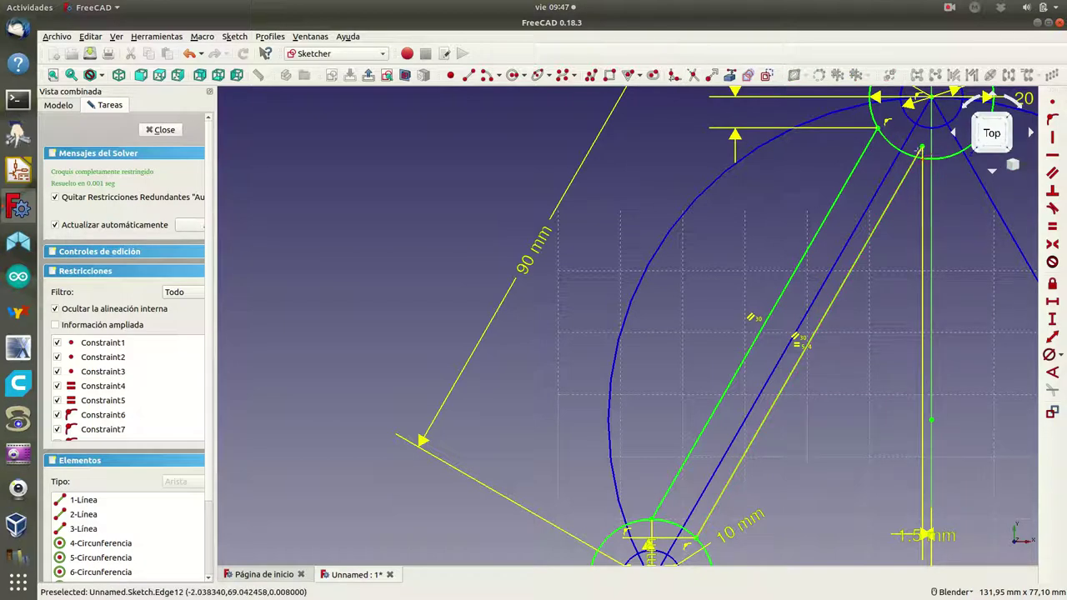
pyautogui.click(920, 150)
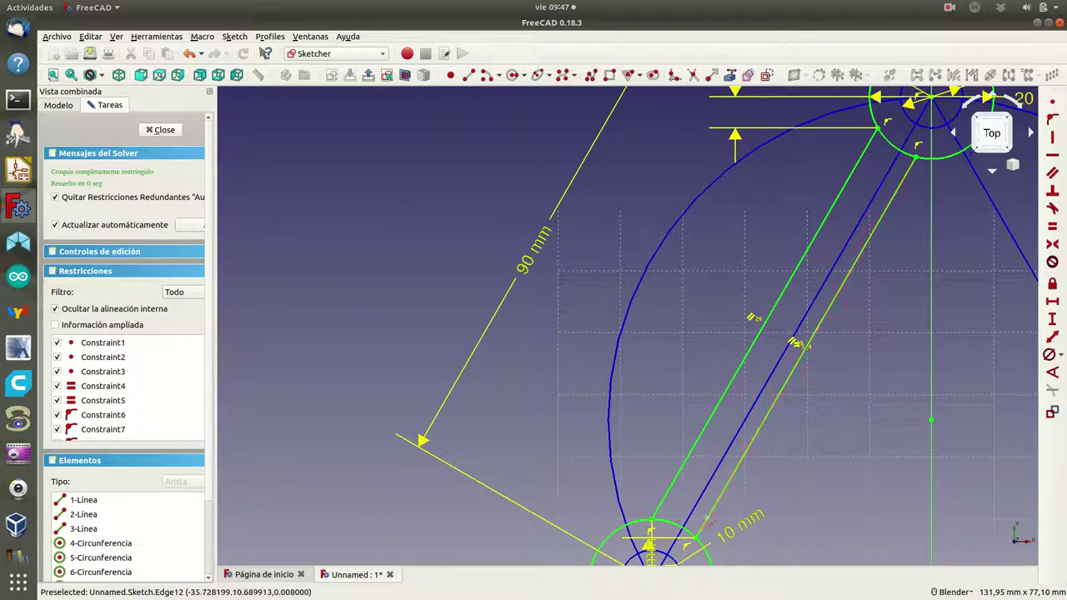
pyautogui.click(676, 525)
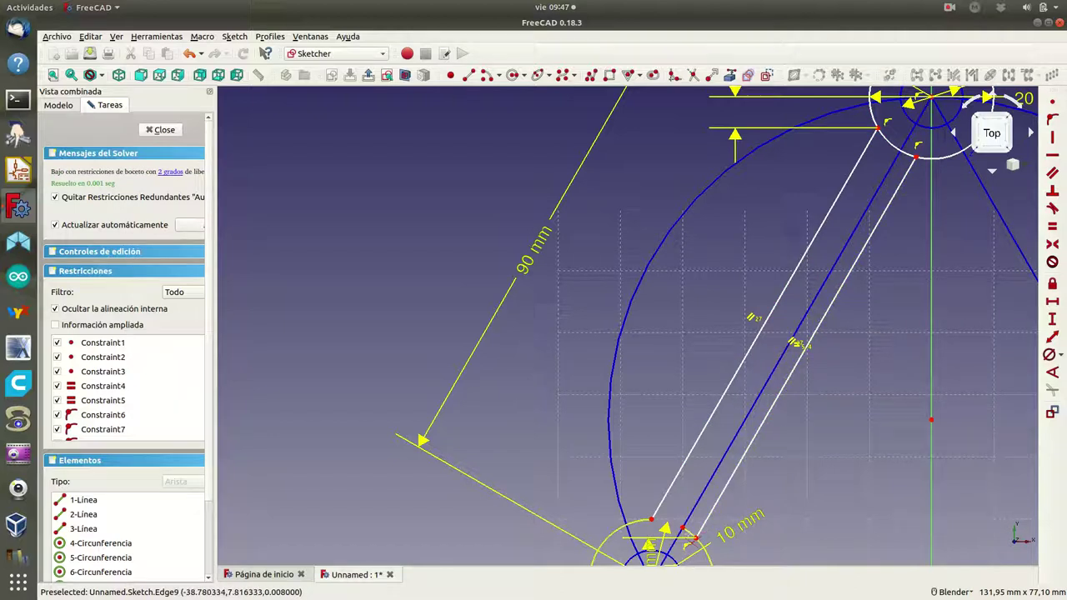
pyautogui.click(691, 537)
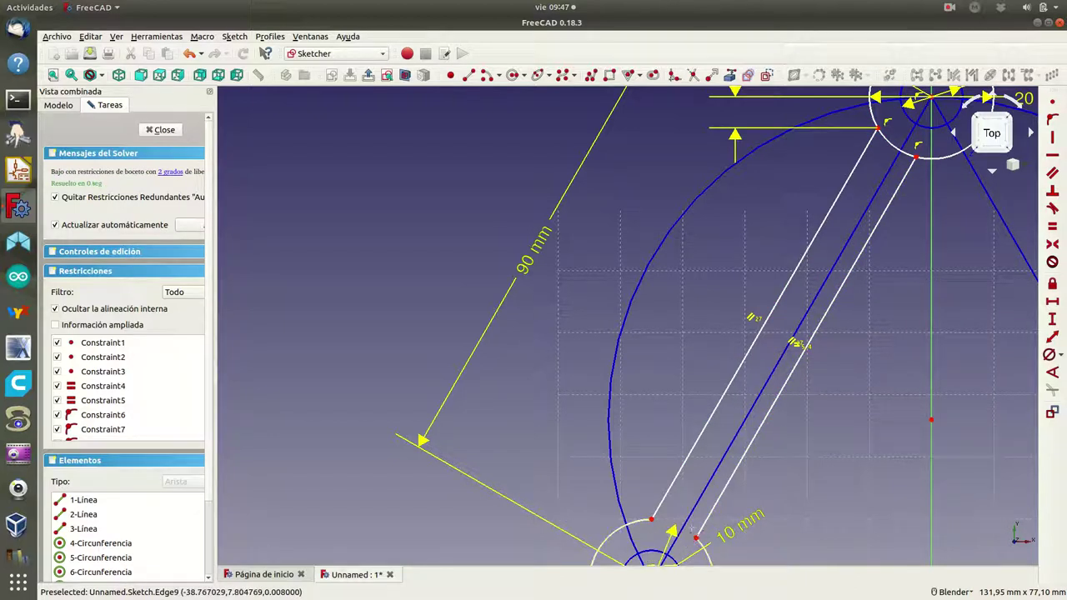
pyautogui.click(890, 145)
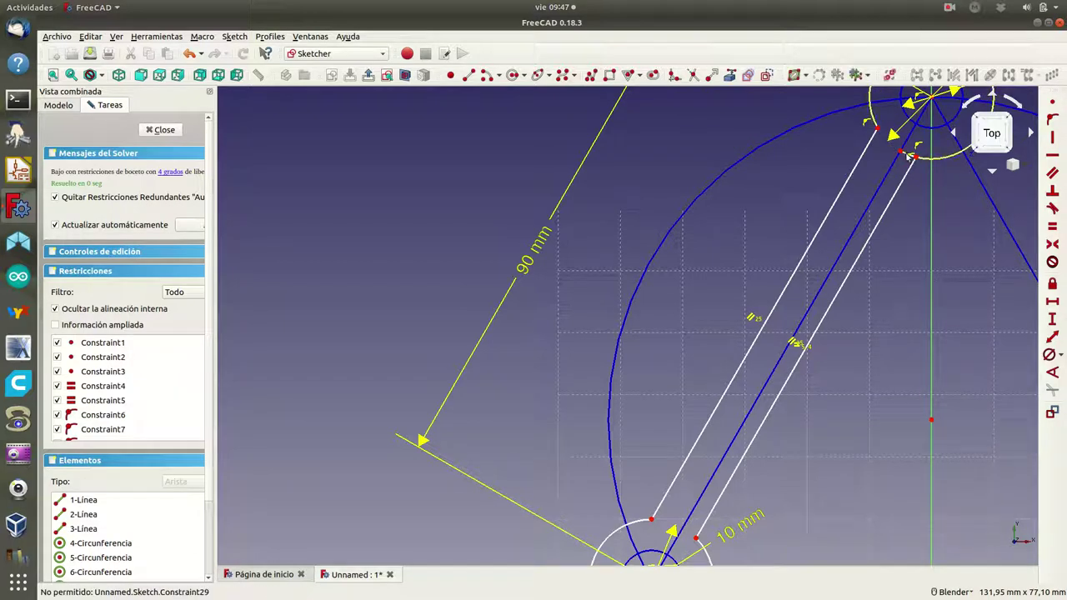
pyautogui.scroll(3, 913, 158)
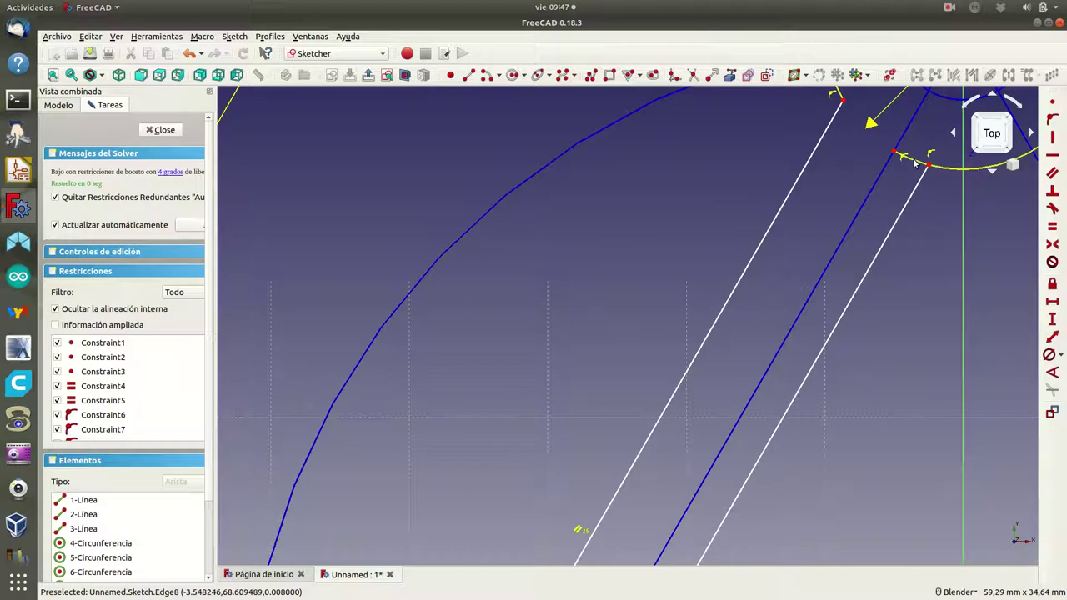
pyautogui.click(915, 164)
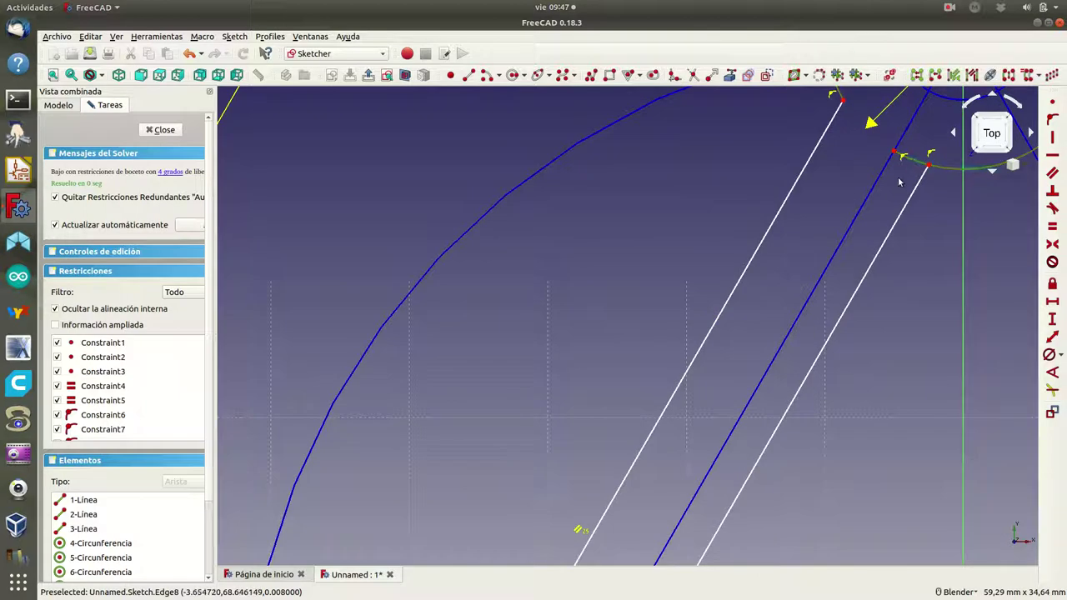
pyautogui.click(901, 179)
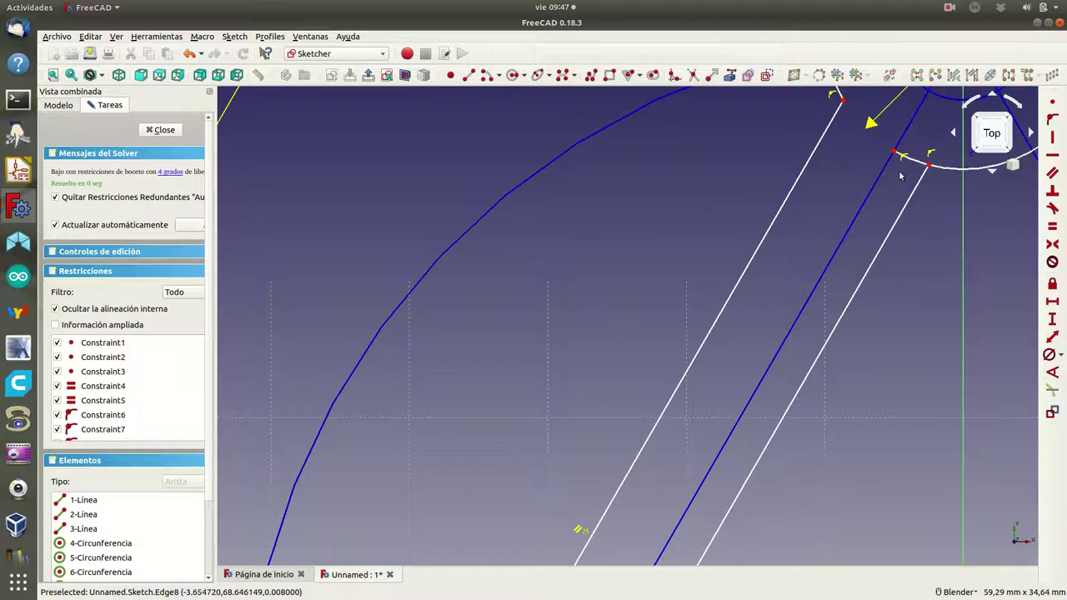
pyautogui.click(698, 77)
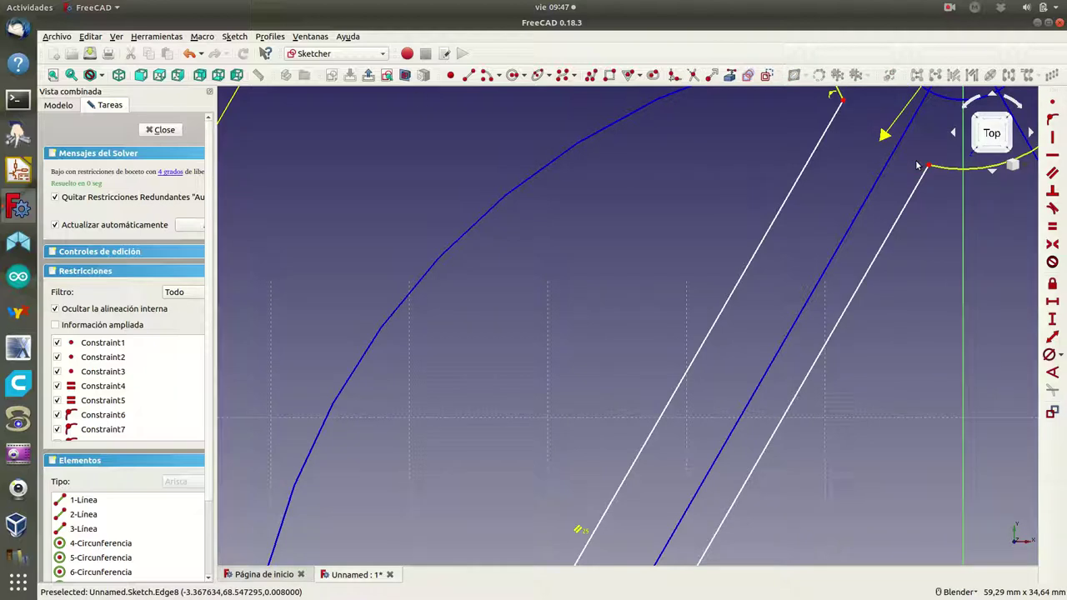
pyautogui.scroll(-2, 921, 229)
pyautogui.scroll(-2, 956, 320)
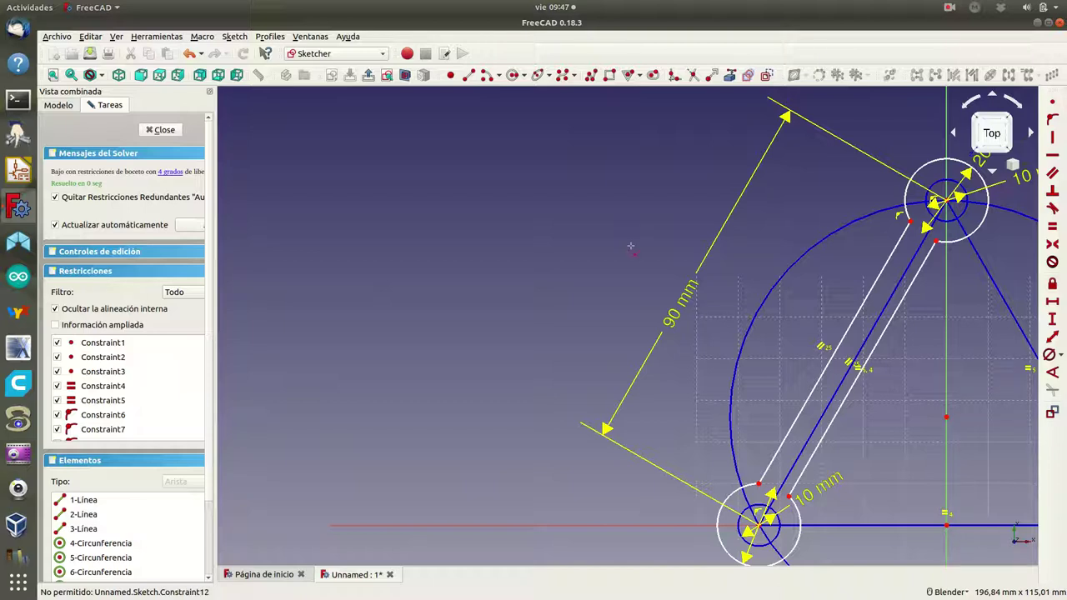
# - Pan to show the whole triangle-in-circle sketch and select the first left slot line
pyautogui.keyDown('shift'); pyautogui.moveTo(631, 246); pyautogui.dragTo(347, 207, button='middle'); pyautogui.keyUp('shift')
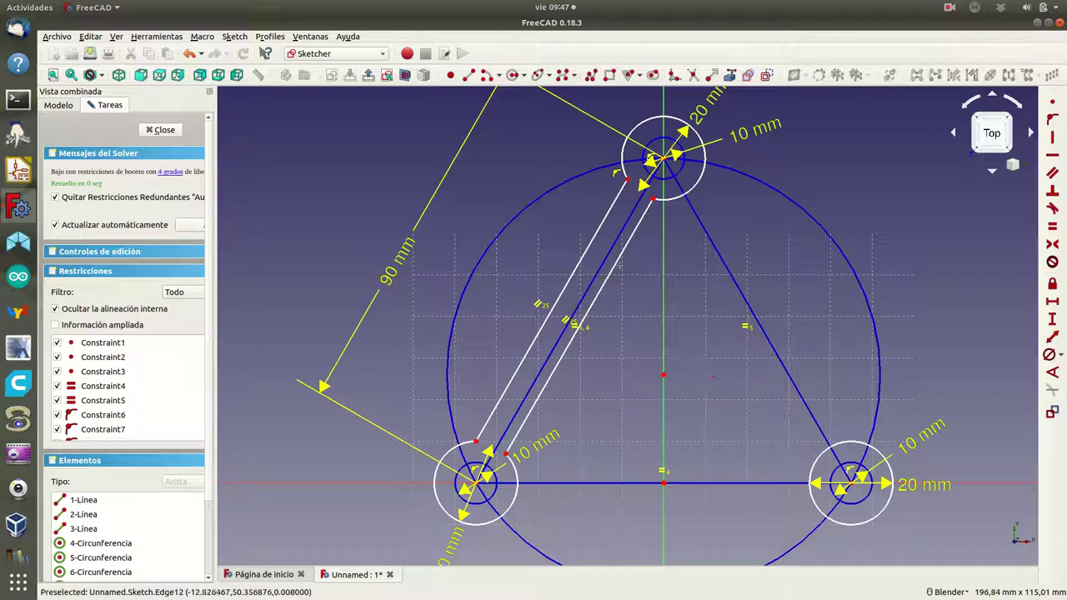
pyautogui.click(624, 260)
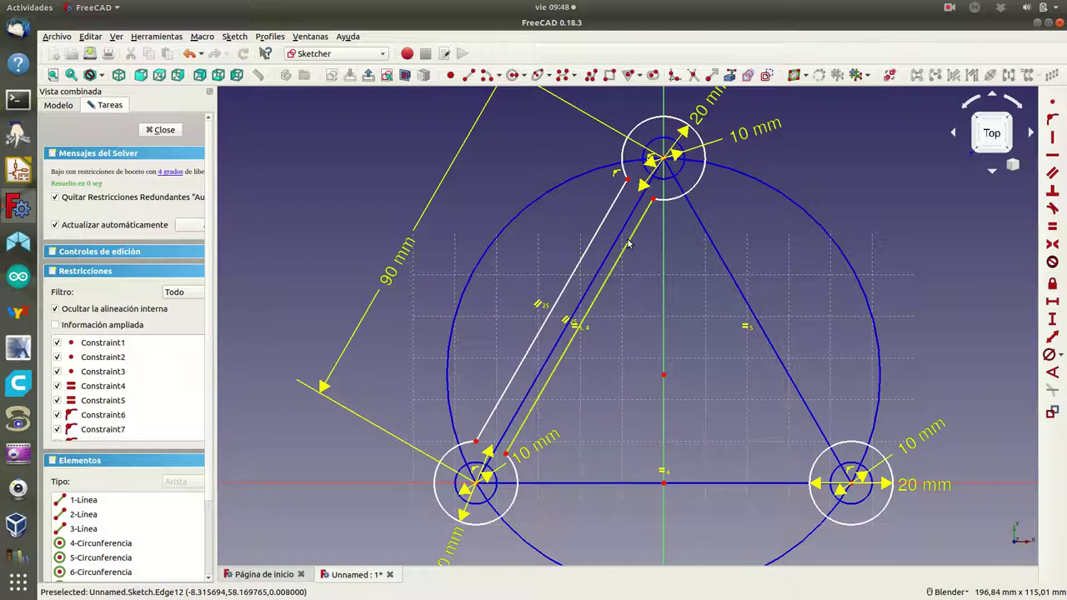
# - Mirror both left slot lines across the vertical axis onto the triangle's right side
pyautogui.click(629, 242)
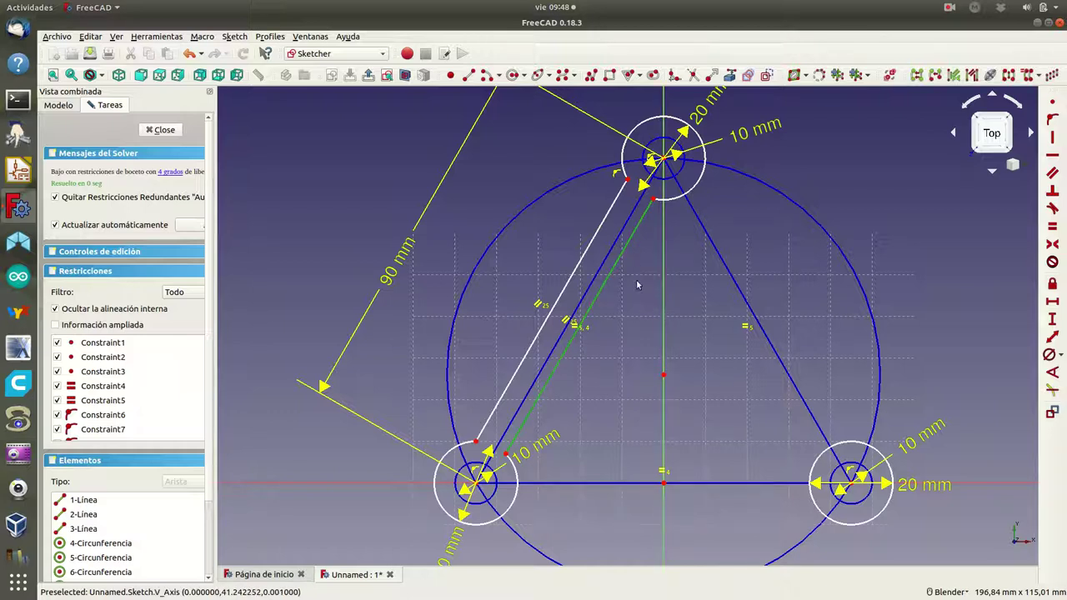
pyautogui.click(664, 299)
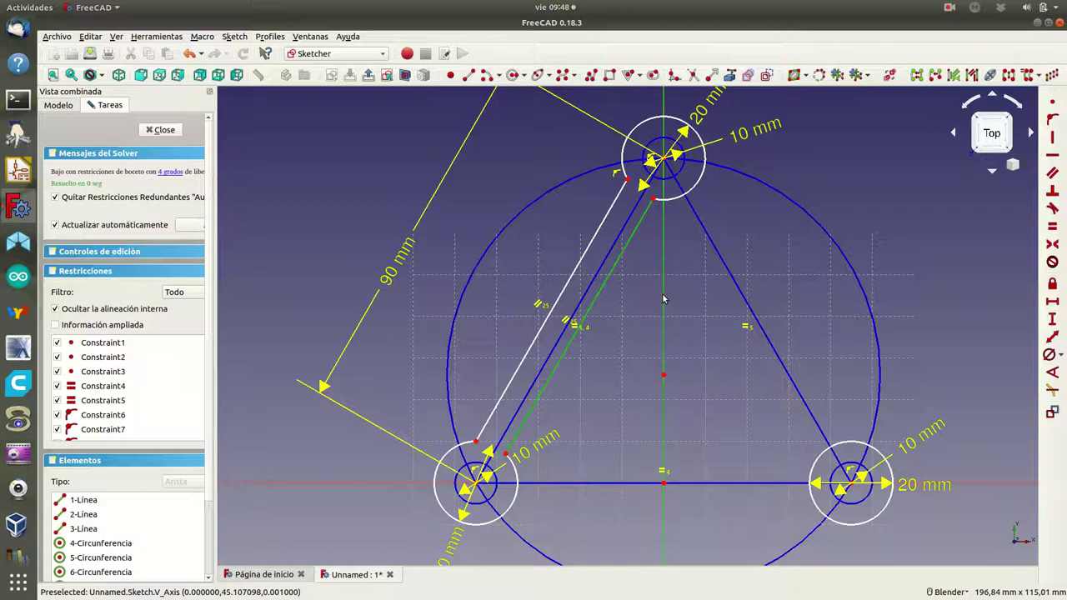
pyautogui.click(1025, 77)
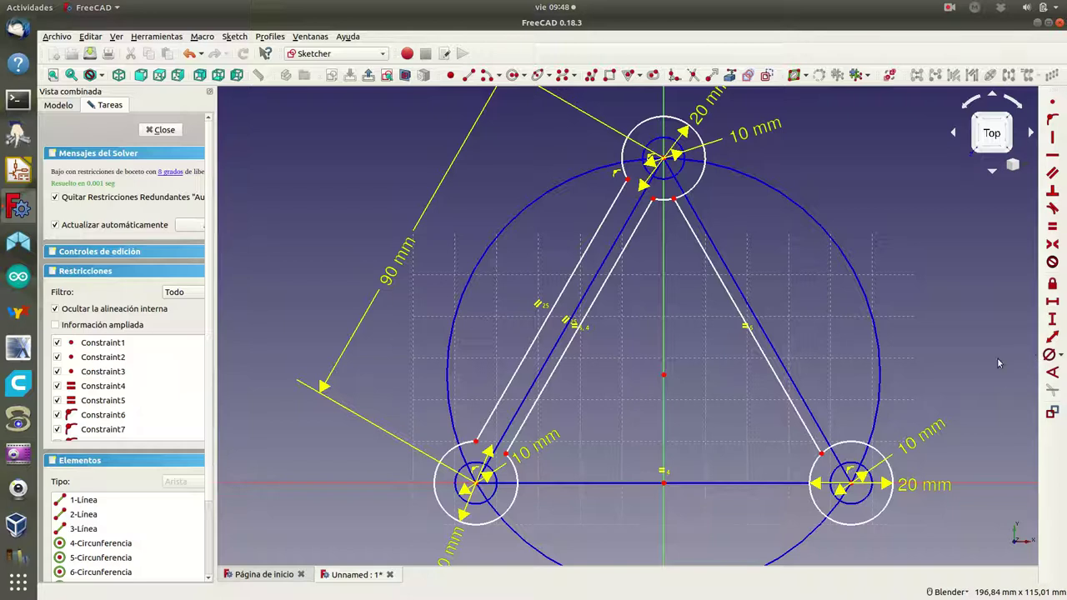
pyautogui.click(571, 281)
pyautogui.click(664, 305)
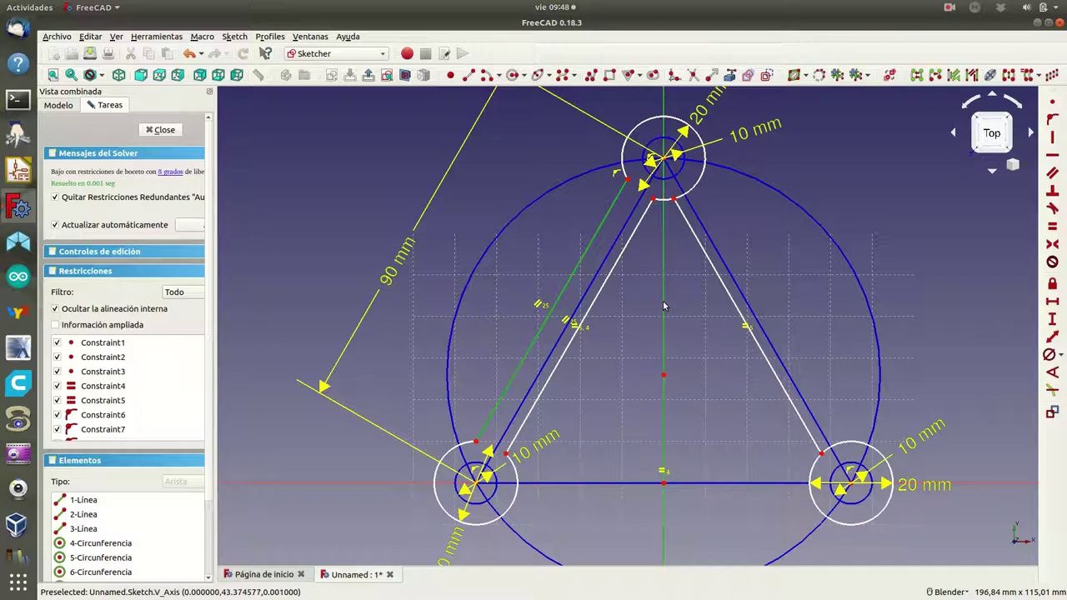
pyautogui.click(1008, 77)
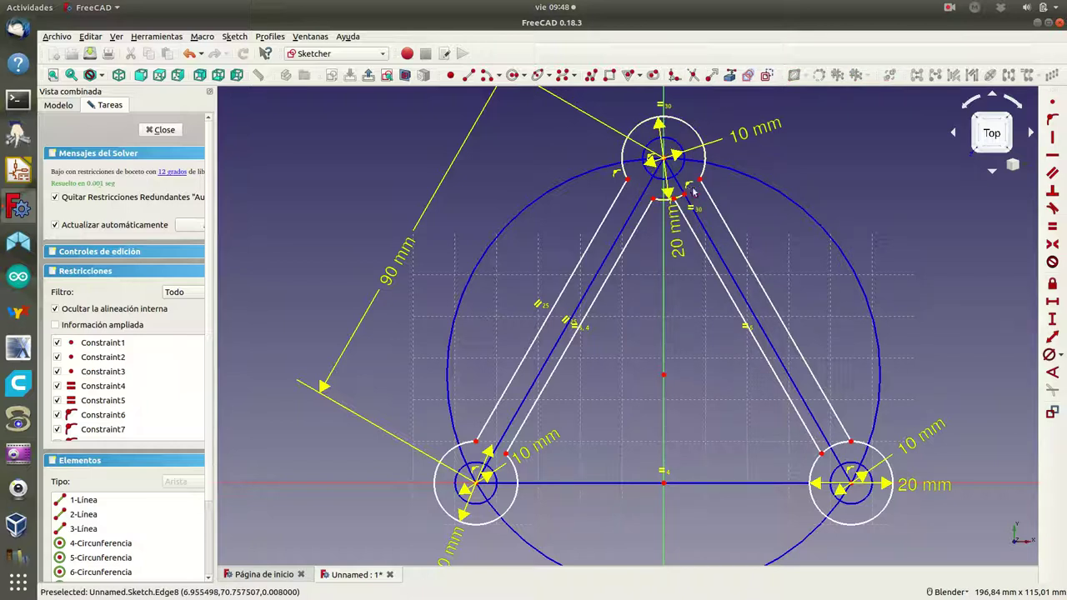
pyautogui.scroll(5, 692, 189)
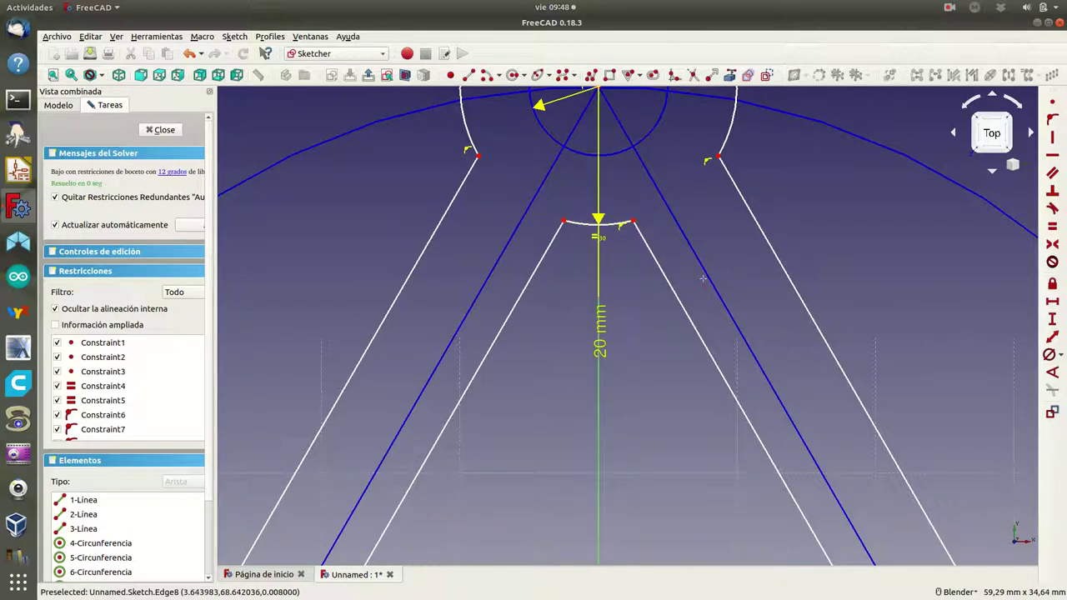
pyautogui.scroll(-4, 703, 280)
pyautogui.scroll(-3, 720, 396)
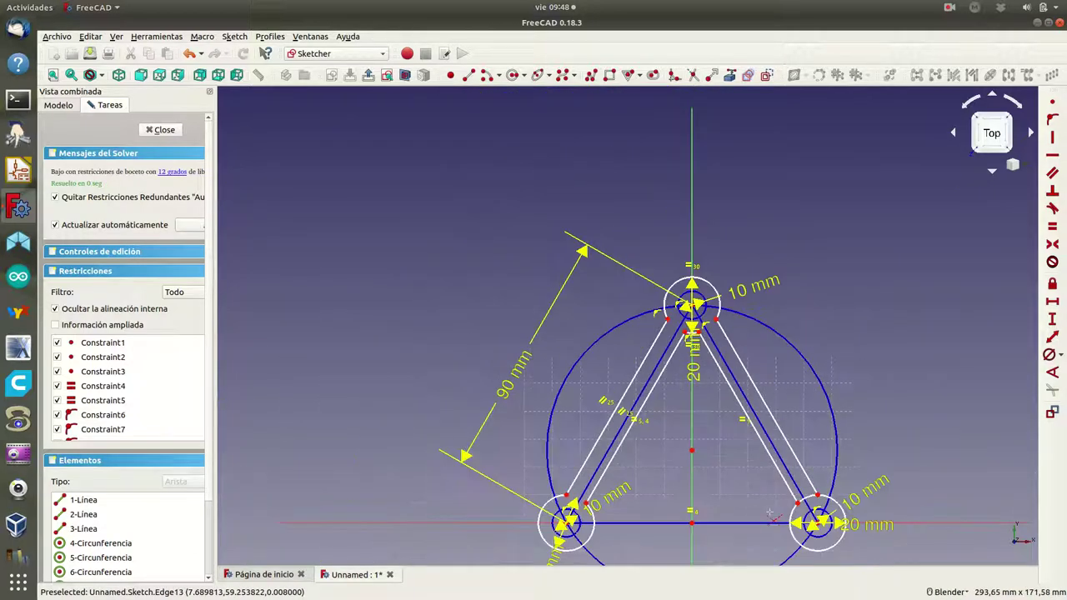
pyautogui.scroll(3, 770, 513)
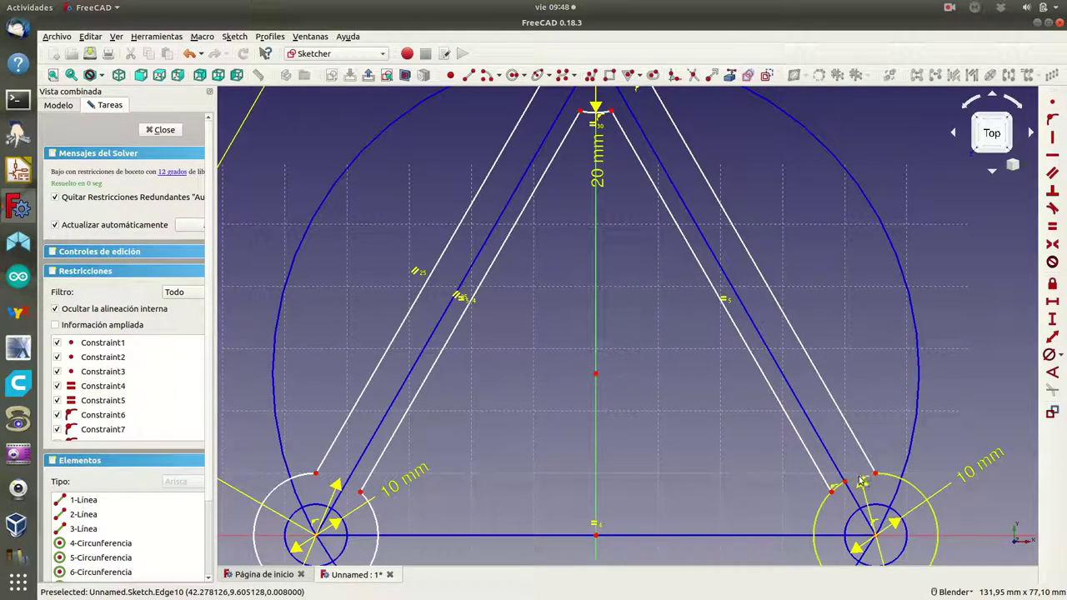
pyautogui.scroll(3, 839, 491)
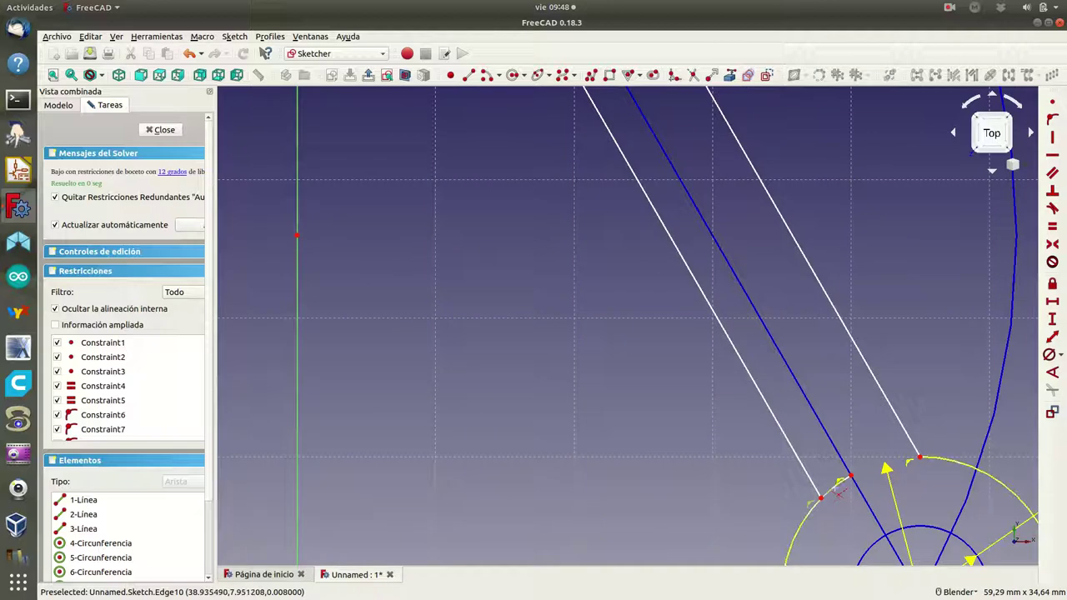
pyautogui.scroll(-2, 618, 375)
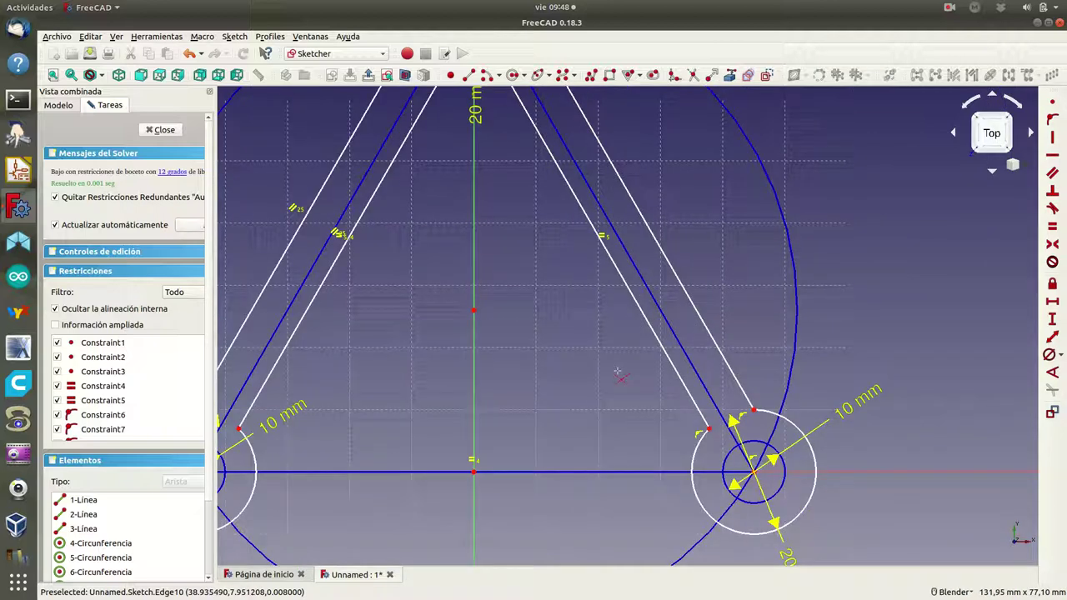
pyautogui.scroll(-2, 617, 375)
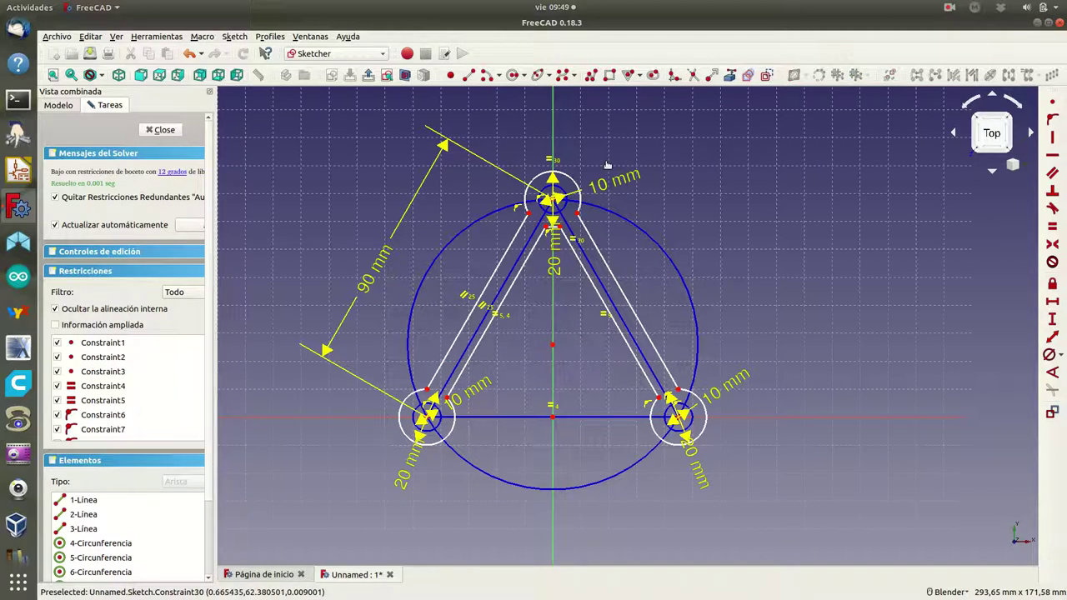
# - Move the three 20 mm labels and the lower-left 10 mm label outward, clear of the slot lines
pyautogui.click(558, 265)
pyautogui.moveTo(557, 265); pyautogui.dragTo(607, 171)
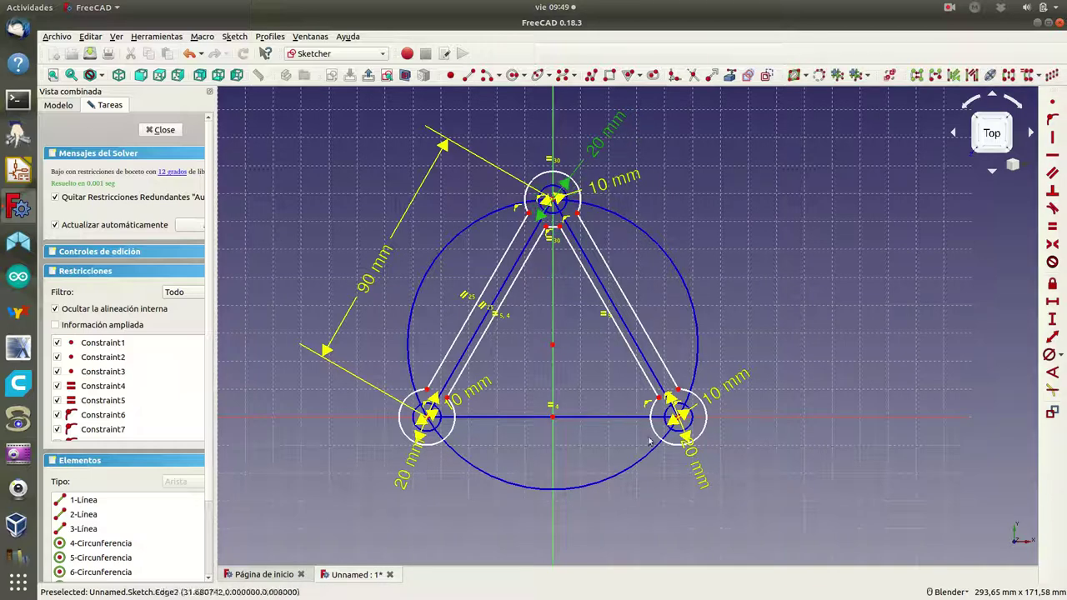
pyautogui.moveTo(695, 460)
pyautogui.mouseDown()
pyautogui.moveTo(740, 469)
pyautogui.moveTo(743, 452)
pyautogui.mouseUp()
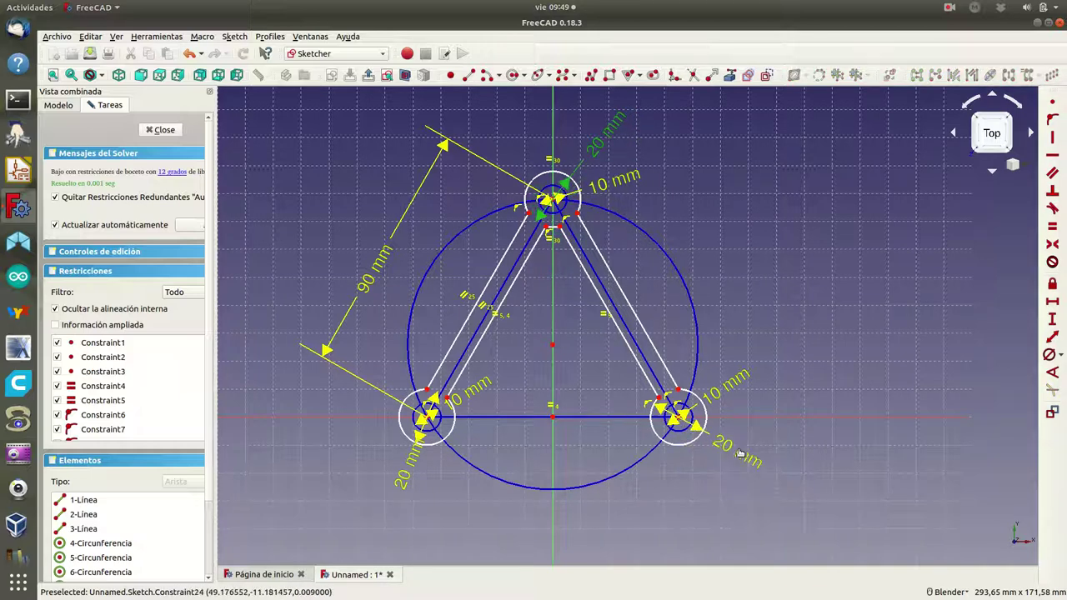
pyautogui.moveTo(411, 458); pyautogui.dragTo(383, 448)
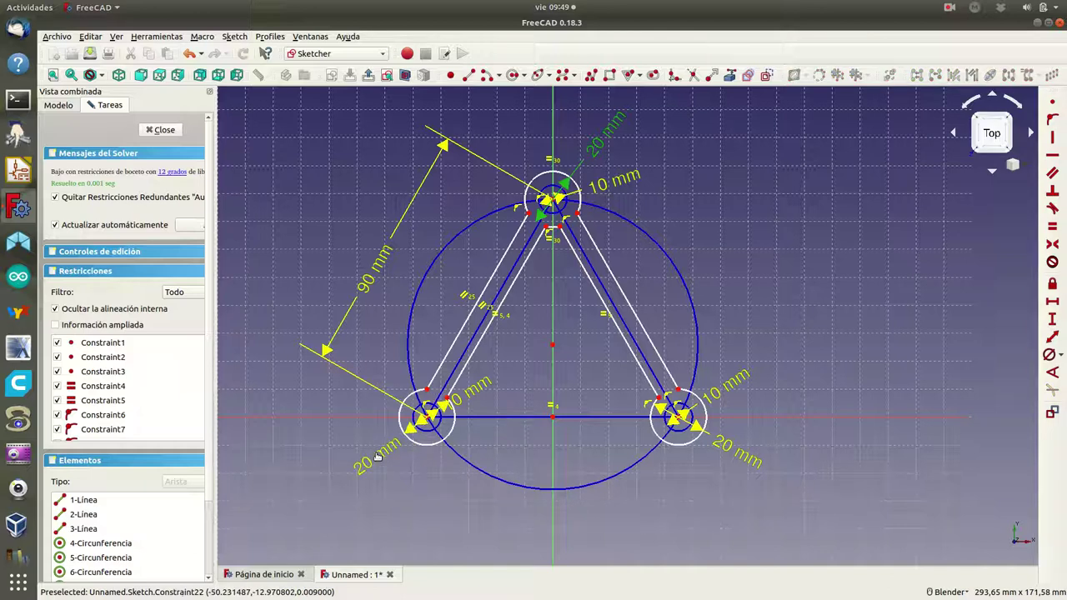
pyautogui.moveTo(468, 410)
pyautogui.mouseDown()
pyautogui.moveTo(481, 448)
pyautogui.moveTo(446, 472)
pyautogui.mouseUp()
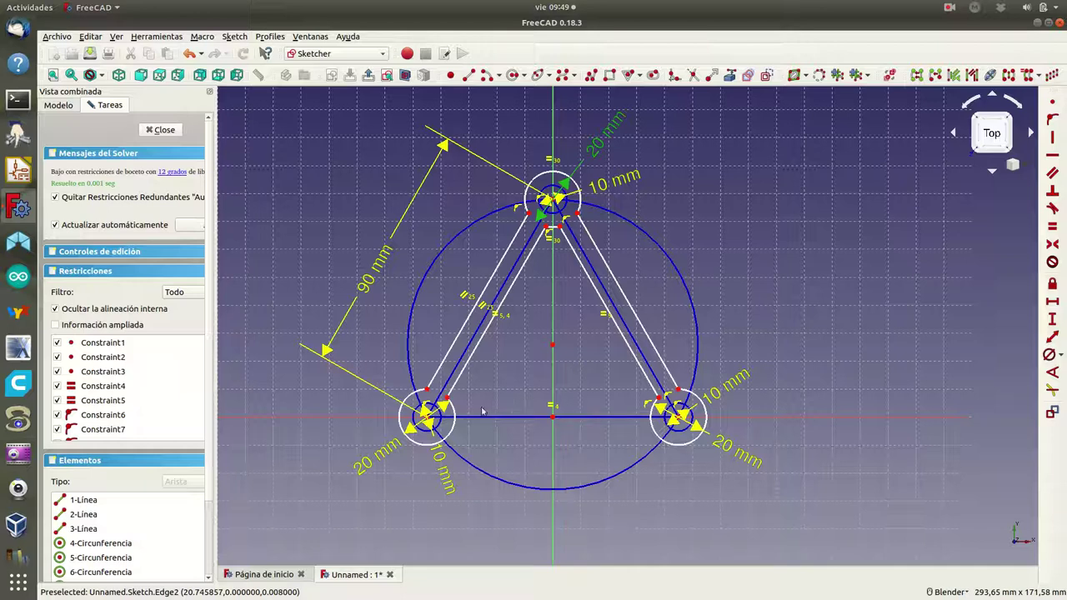
# - Draw a horizontal line above the base from the lower-left to the lower-right circle
pyautogui.scroll(2, 511, 407)
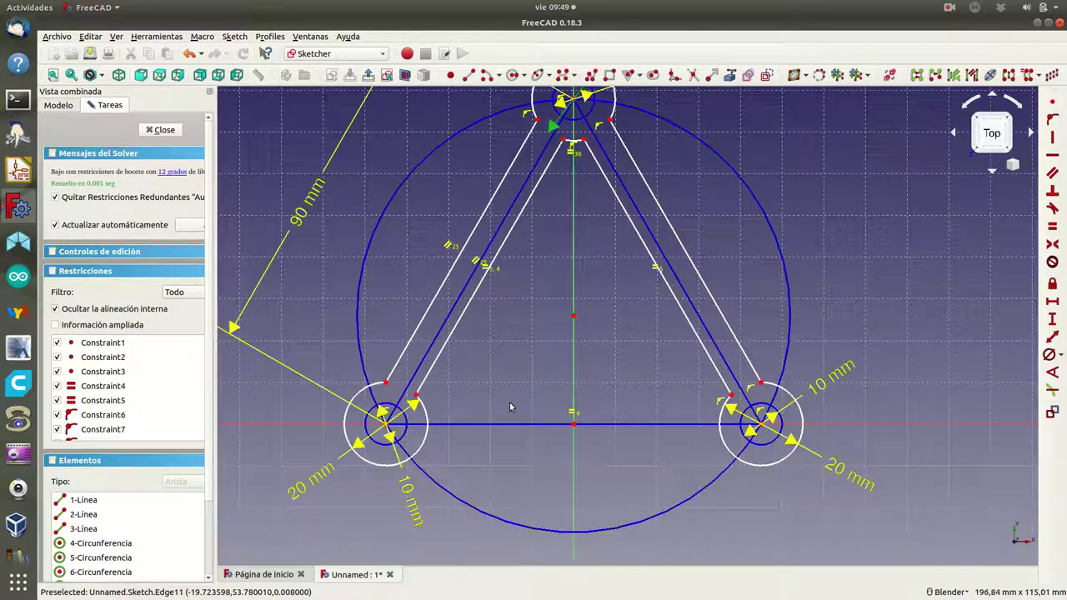
pyautogui.click(468, 76)
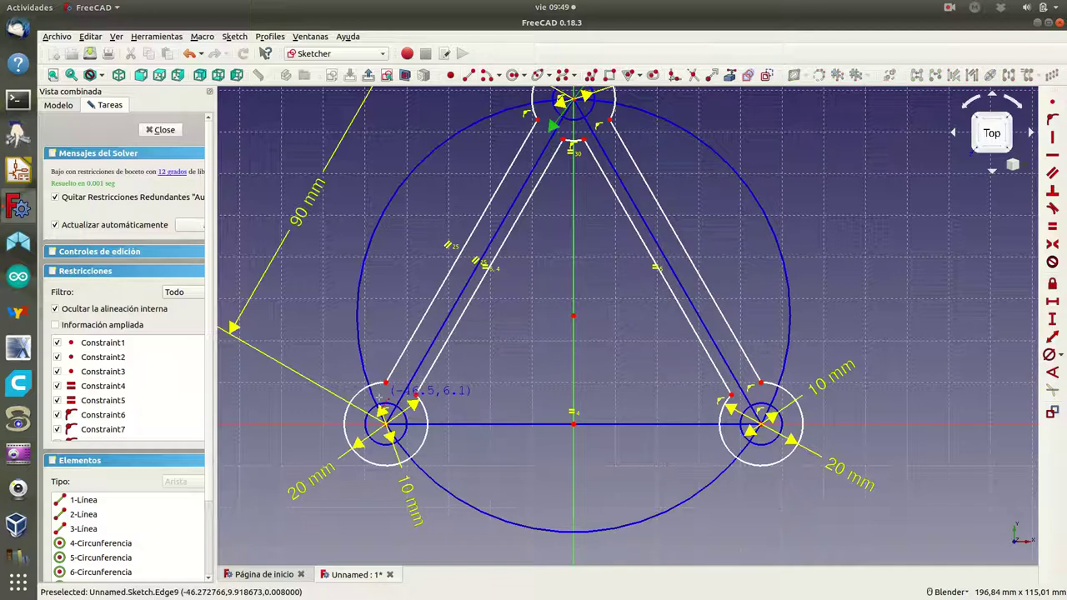
pyautogui.click(415, 395)
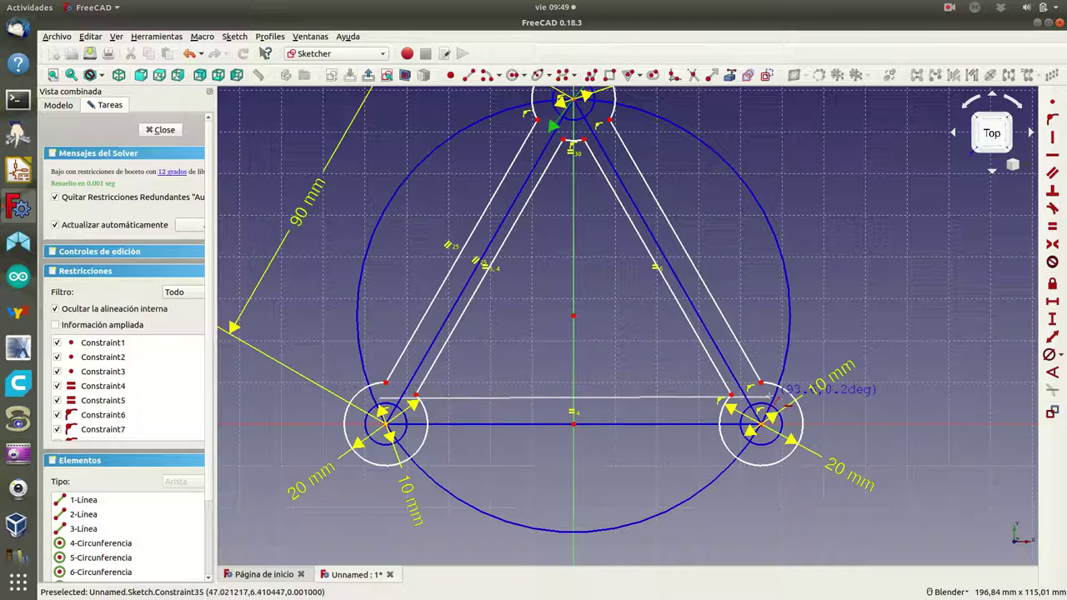
pyautogui.click(771, 397)
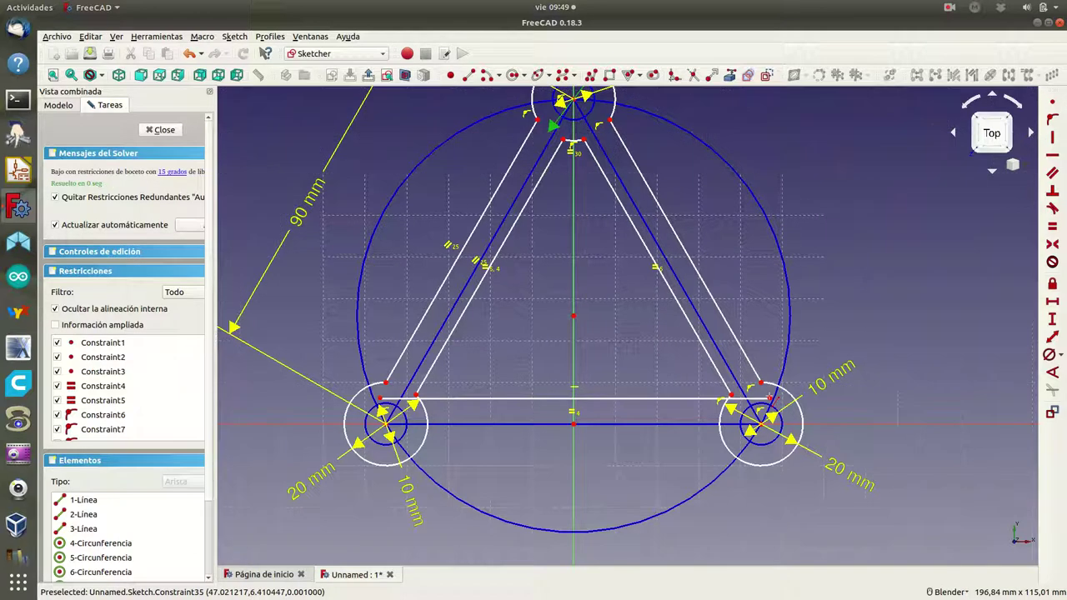
pyautogui.press('Escape')
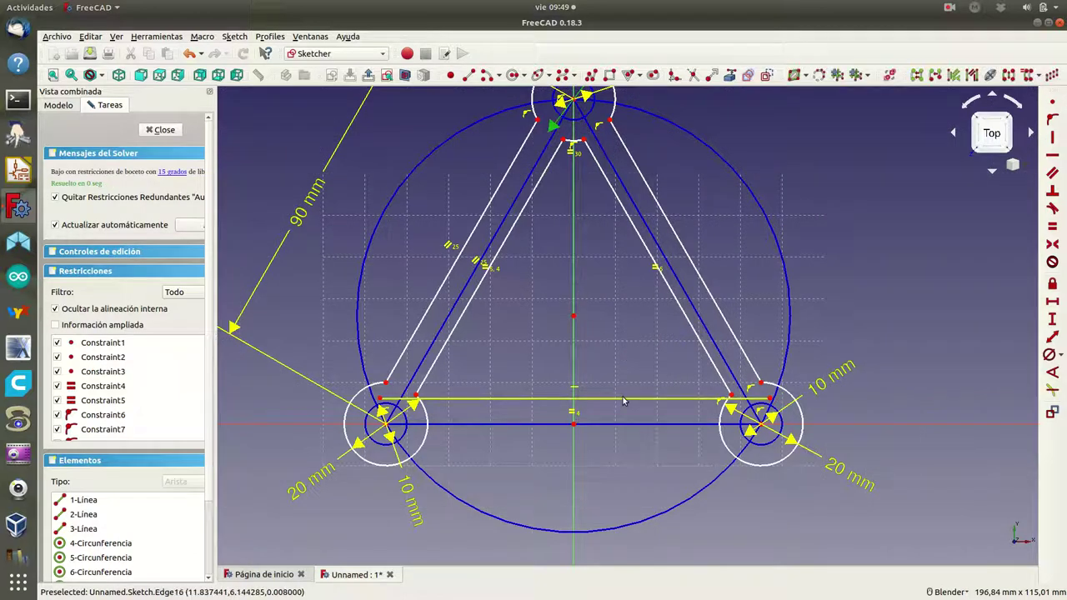
# - Try making the new line tangent to the lower-right circle
pyautogui.click(623, 400)
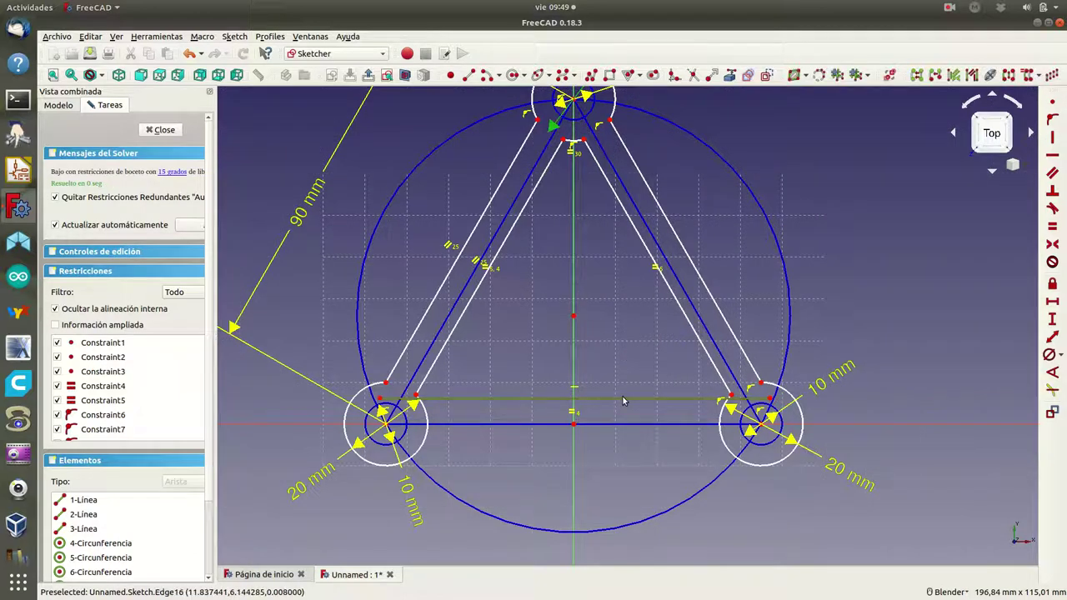
pyautogui.click(774, 411)
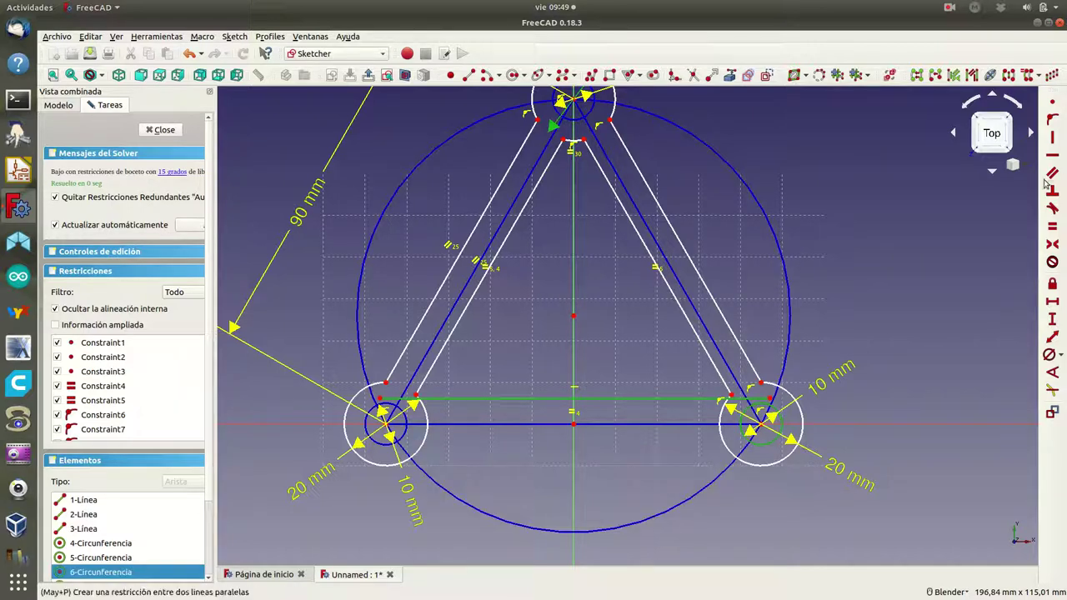
pyautogui.click(1051, 209)
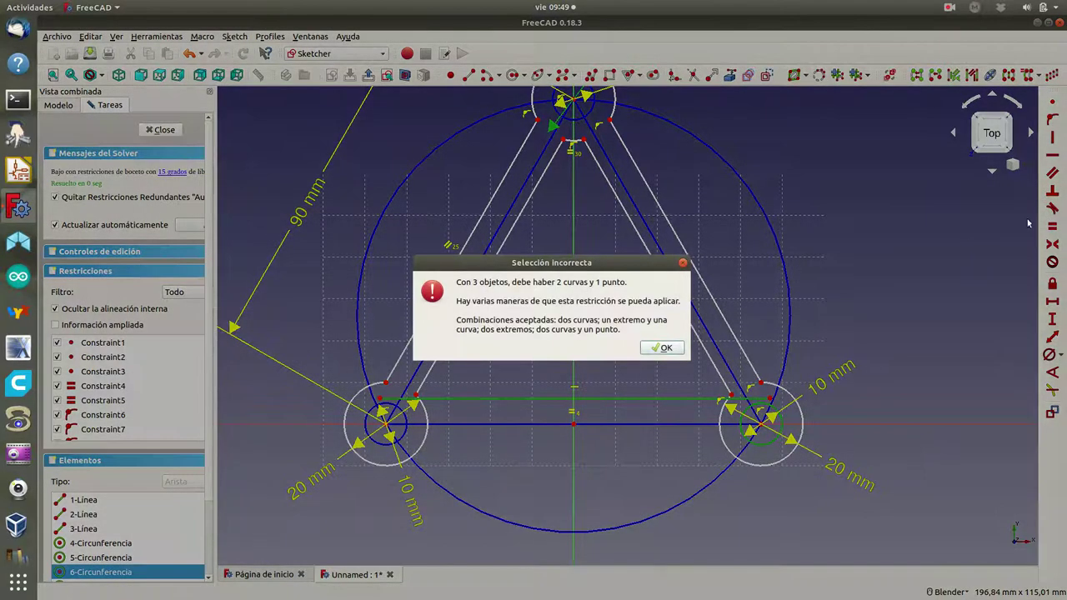
# - Dismiss the warning and make the base line tangent to both lower small circles
pyautogui.click(663, 348)
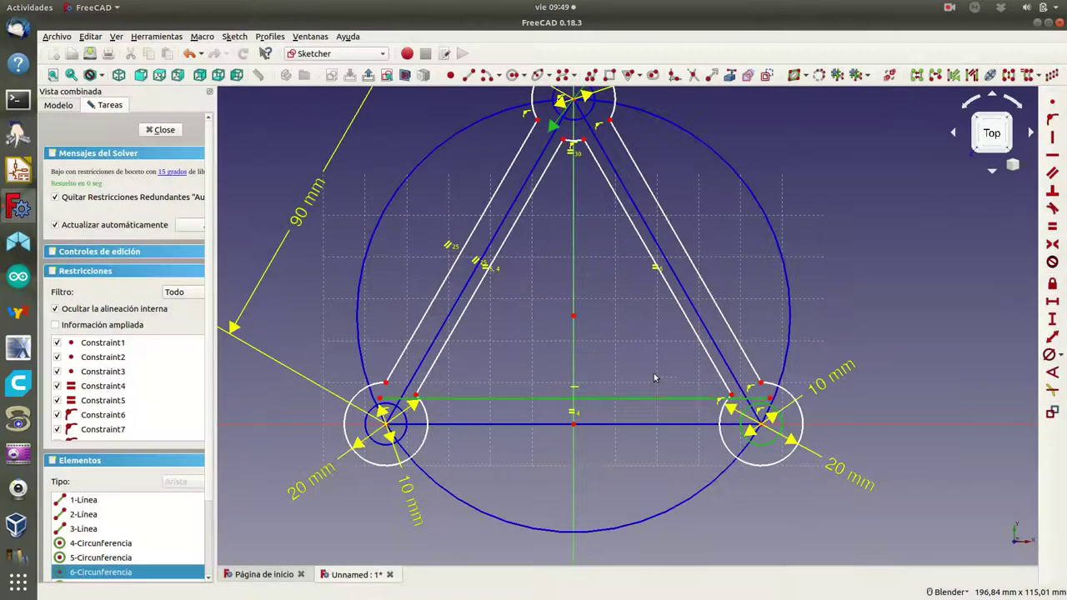
pyautogui.click(643, 387)
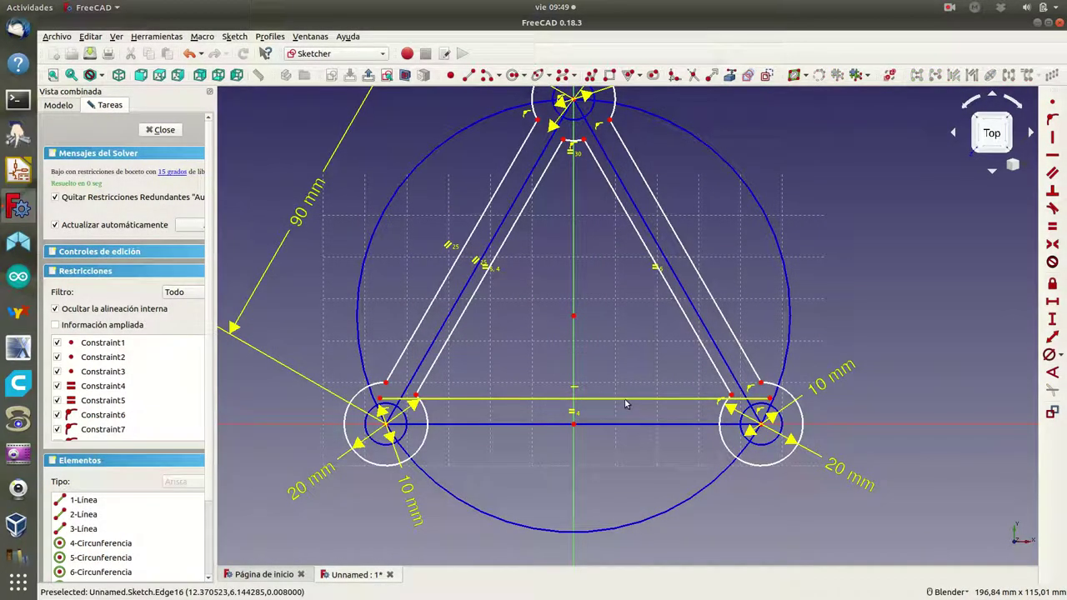
pyautogui.click(625, 401)
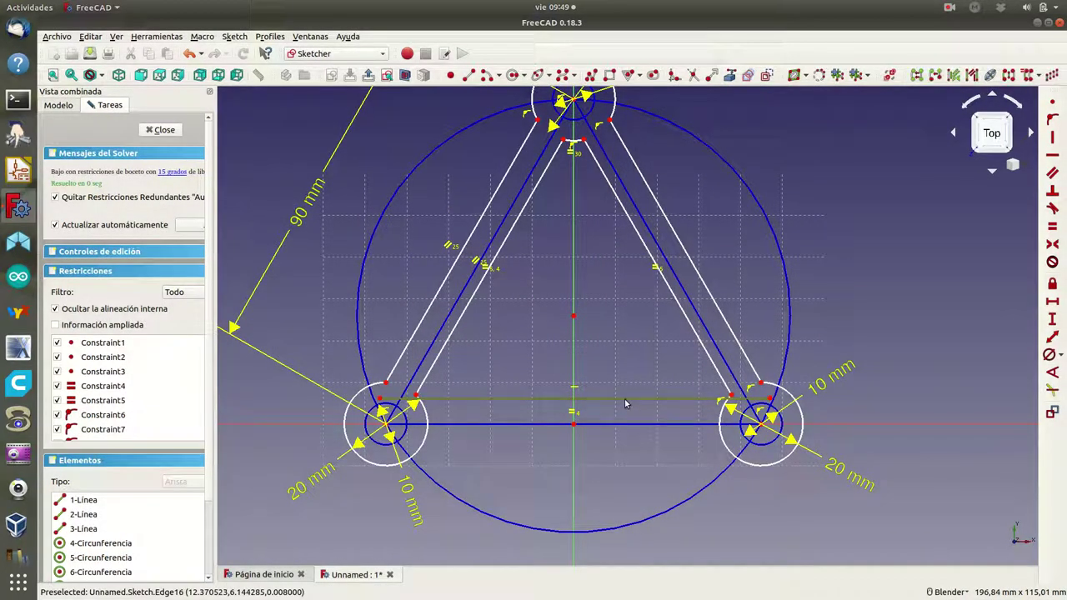
pyautogui.click(765, 448)
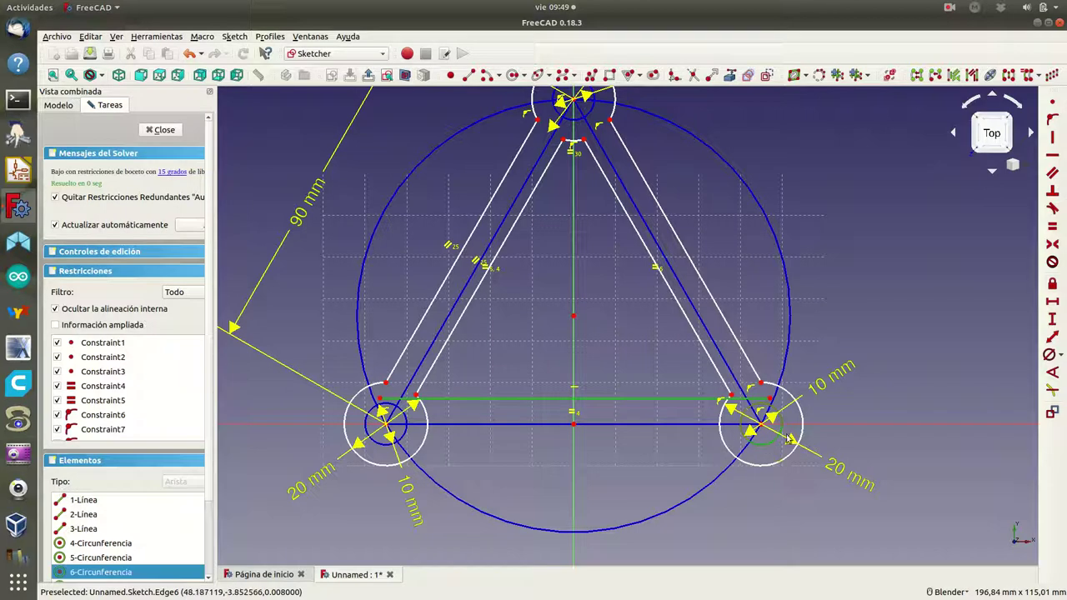
pyautogui.click(1052, 208)
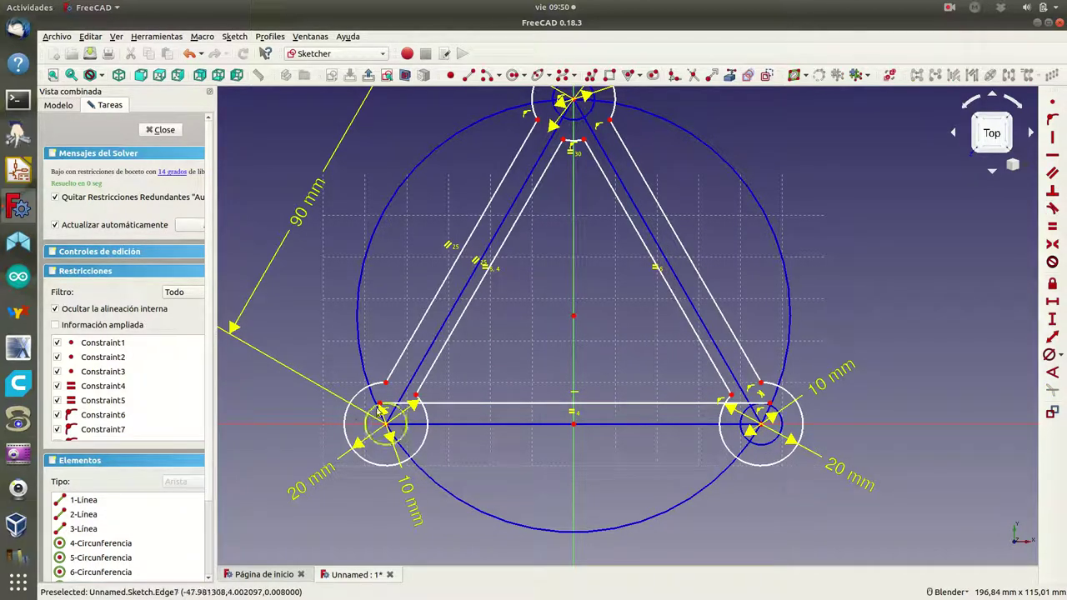
pyautogui.click(454, 407)
pyautogui.click(367, 433)
pyautogui.click(1051, 209)
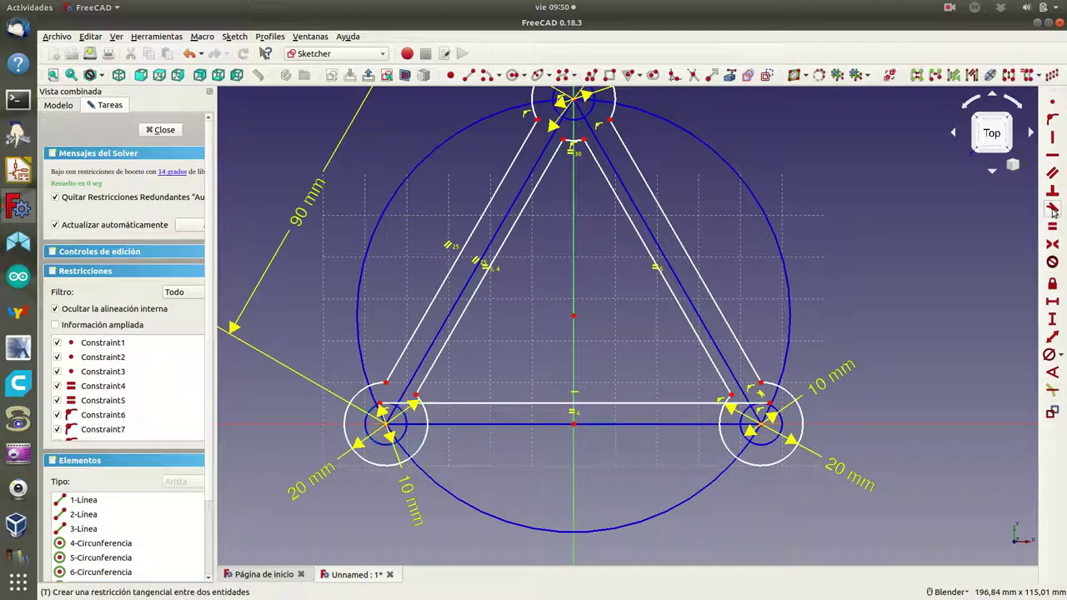
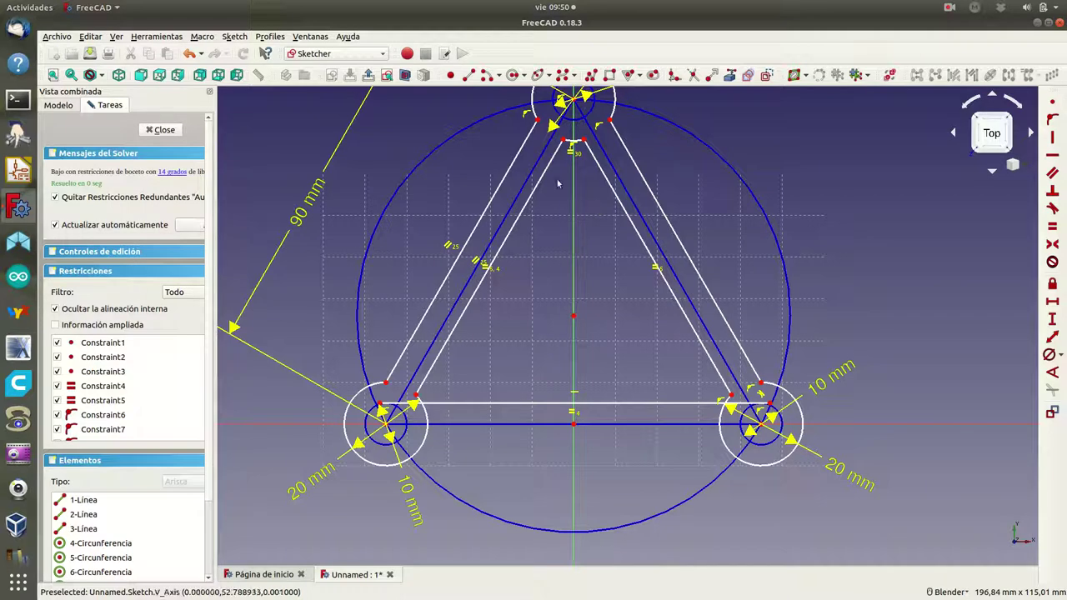
# - Draw a straight line from the lower-left circle to the lower-right circle
pyautogui.click(468, 75)
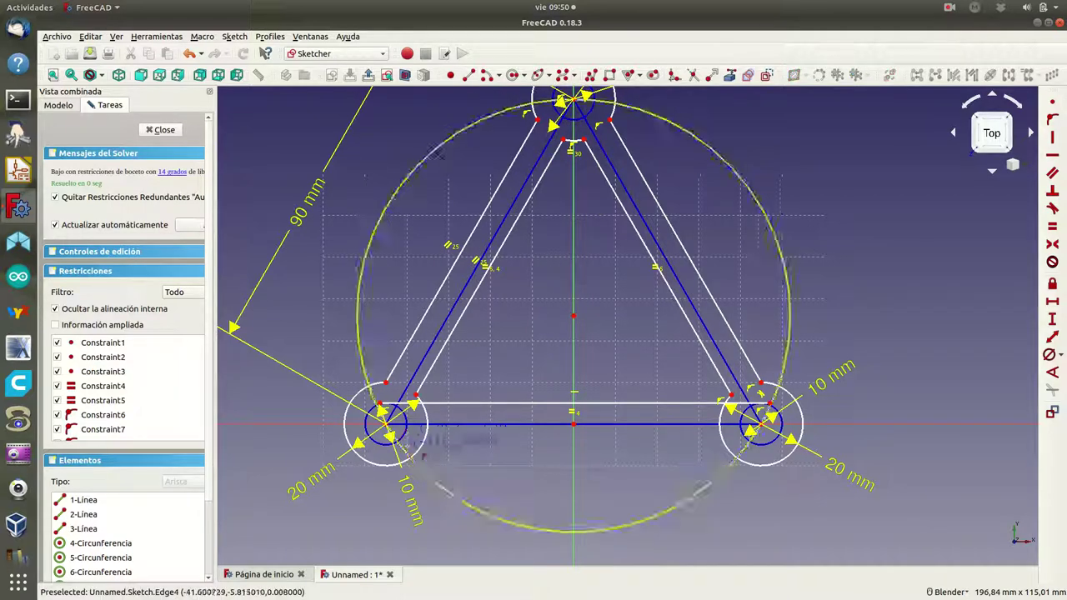
pyautogui.click(408, 434)
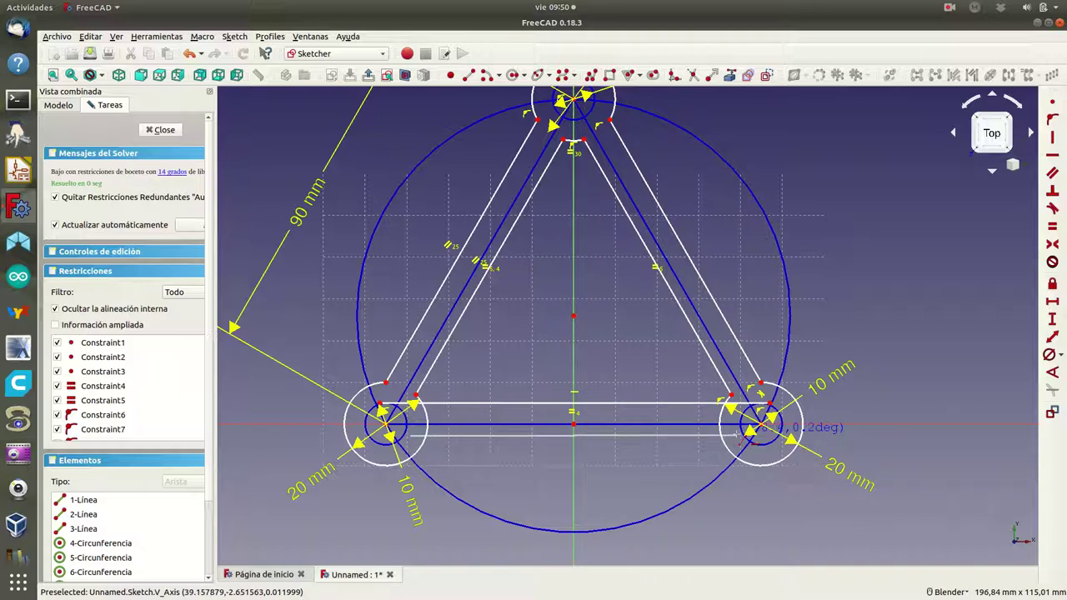
pyautogui.click(737, 436)
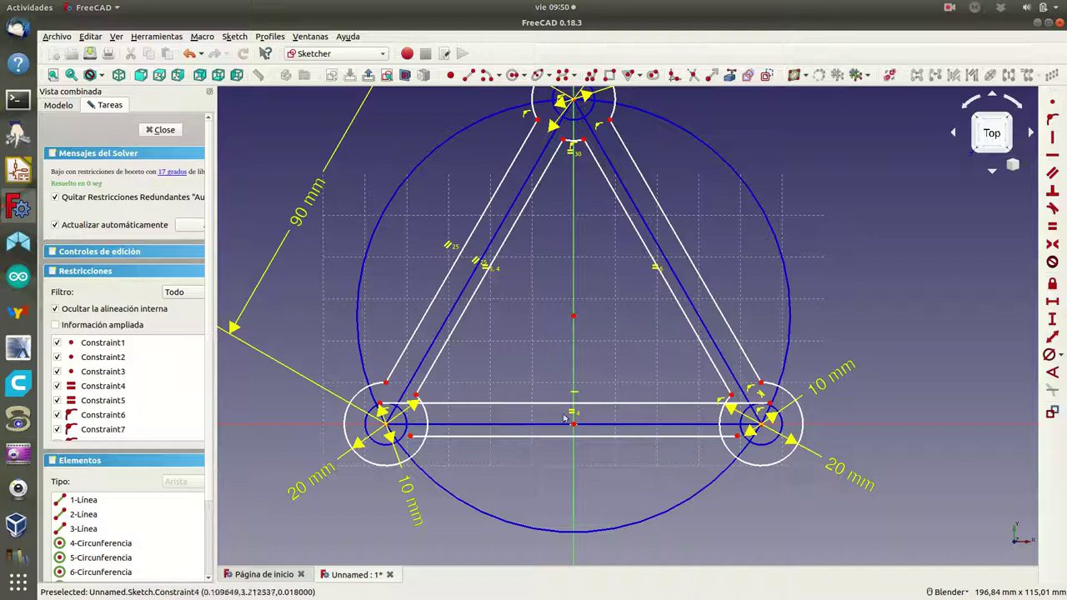
# - Add a vertical distance between the left circle vertex and the new line's left endpoint
pyautogui.click(381, 407)
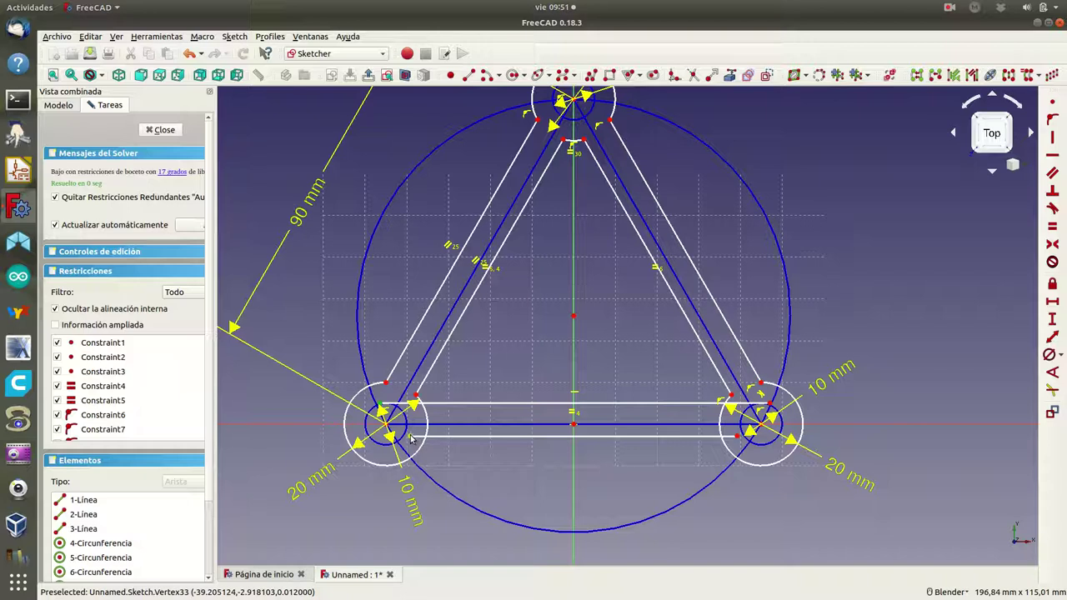
pyautogui.click(410, 437)
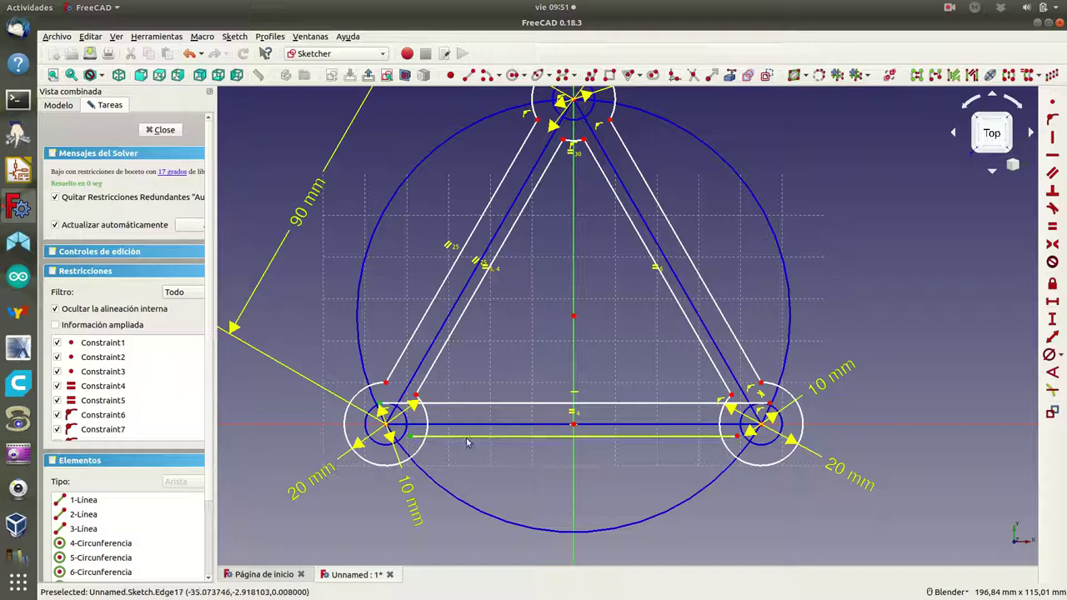
pyautogui.click(1052, 320)
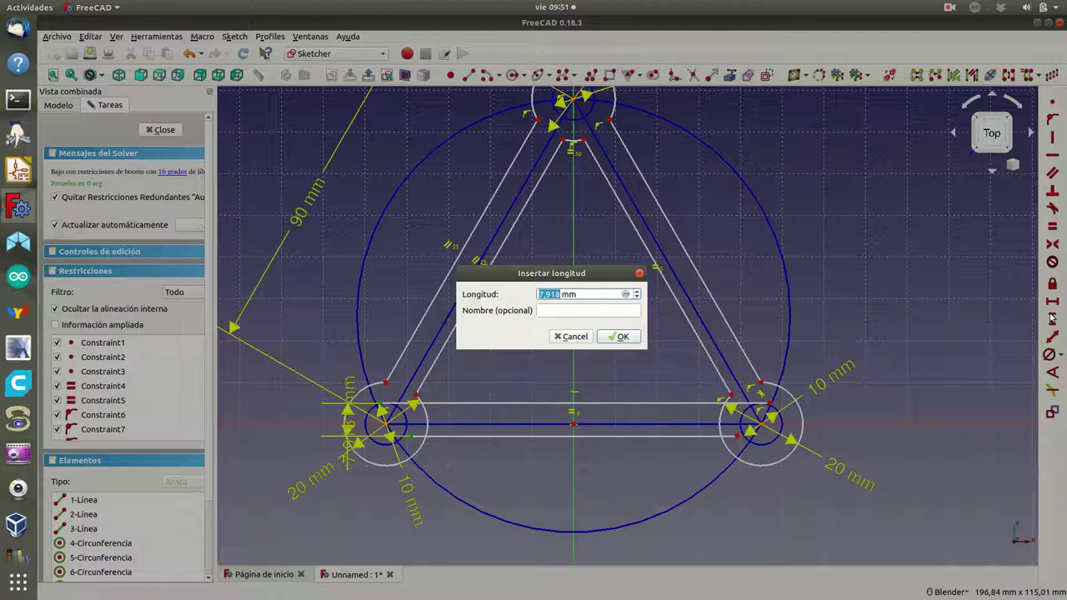
# - Set the proposed vertical distance to 8 mm
pyautogui.write('8')
pyautogui.click(619, 340)
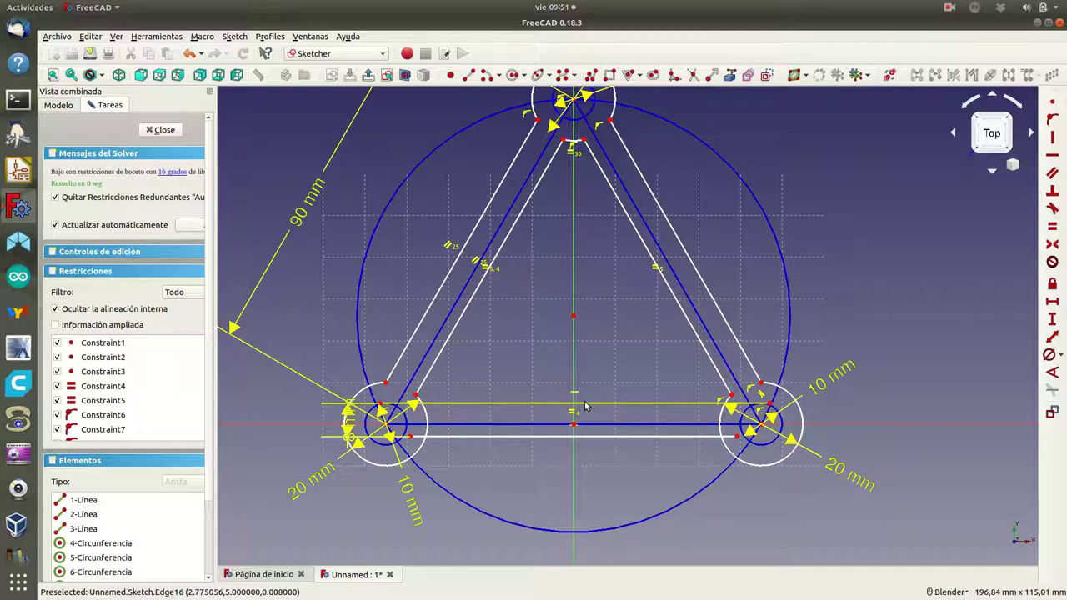
pyautogui.press('g')
pyautogui.press('l')
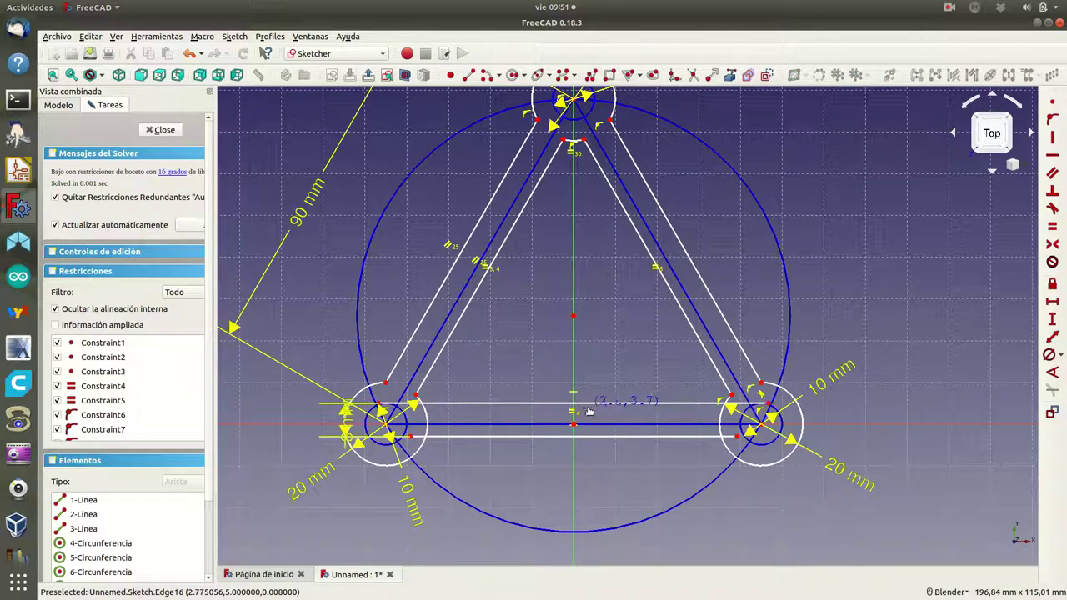
pyautogui.rightClick(585, 412)
pyautogui.press('g')
pyautogui.press('l')
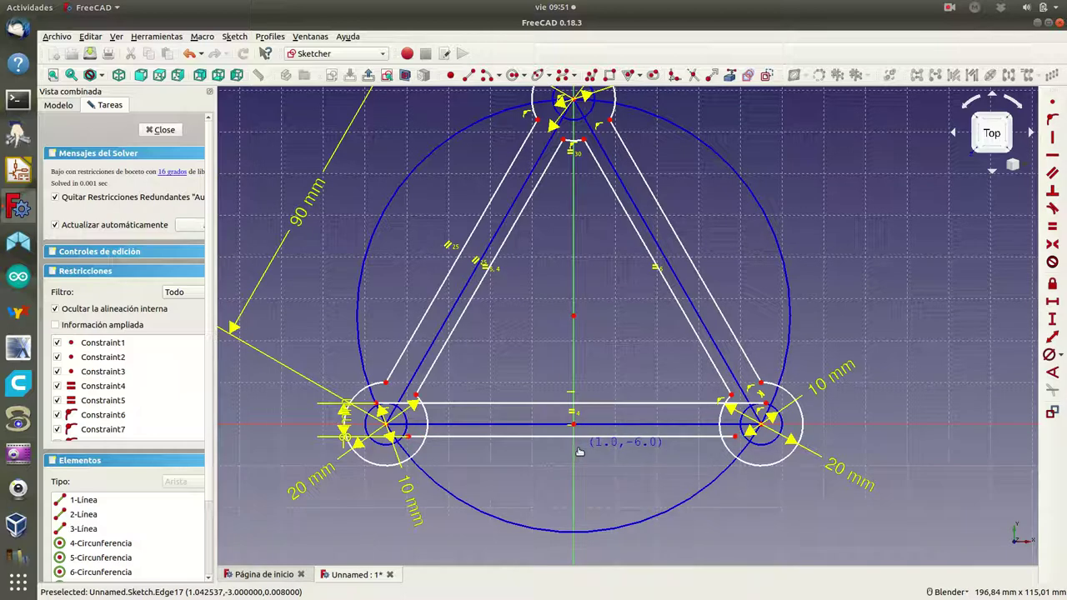
pyautogui.rightClick(580, 451)
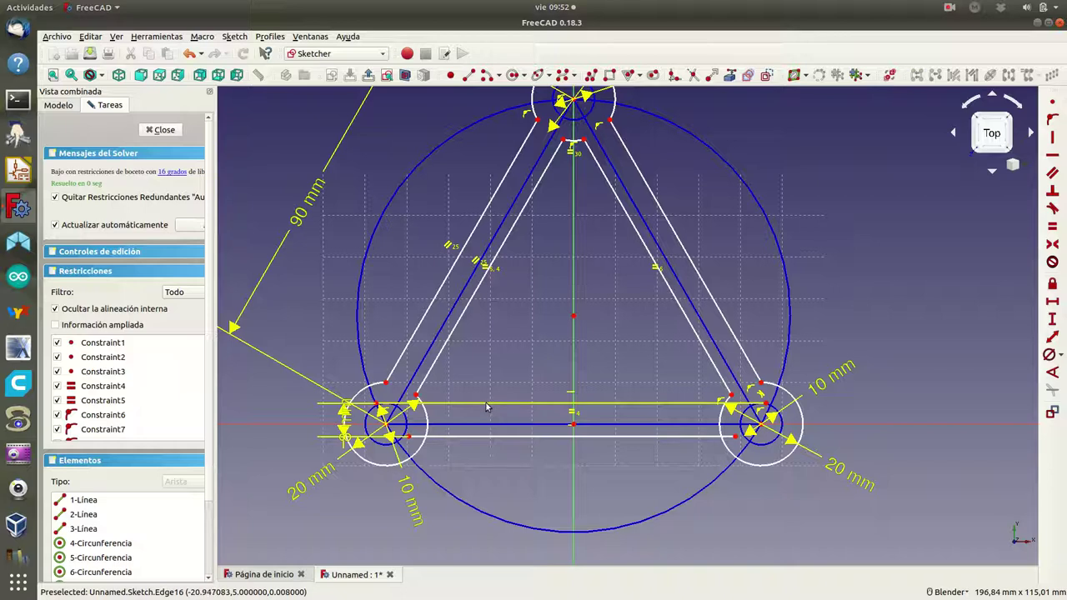
# - Delete the upper rail line and stretch the lower line's ends outward toward both circles
pyautogui.click(488, 405)
pyautogui.press('Delete')
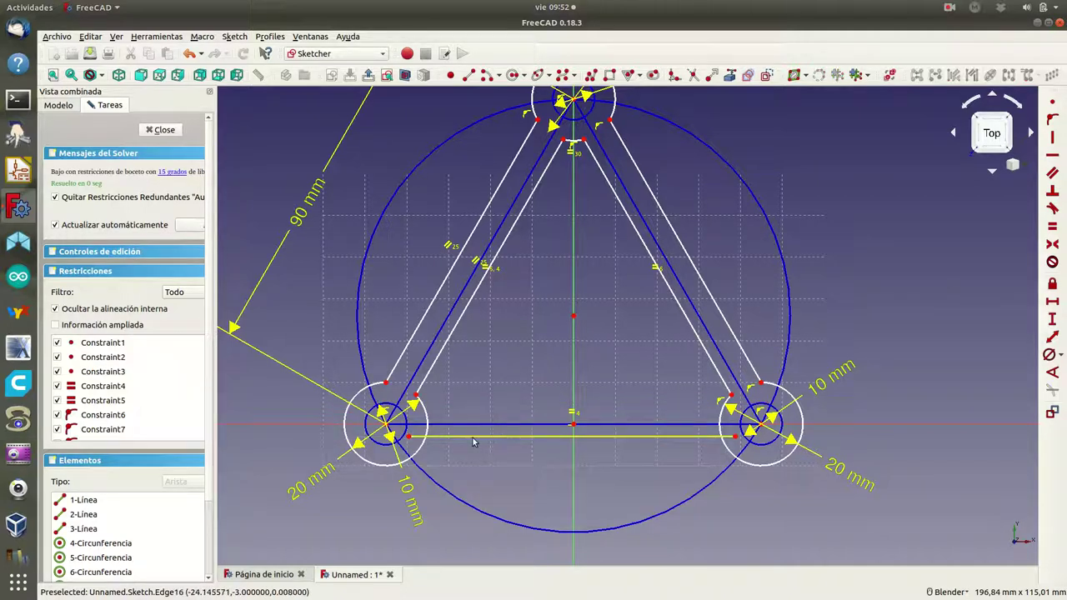
pyautogui.moveTo(408, 440); pyautogui.dragTo(354, 439)
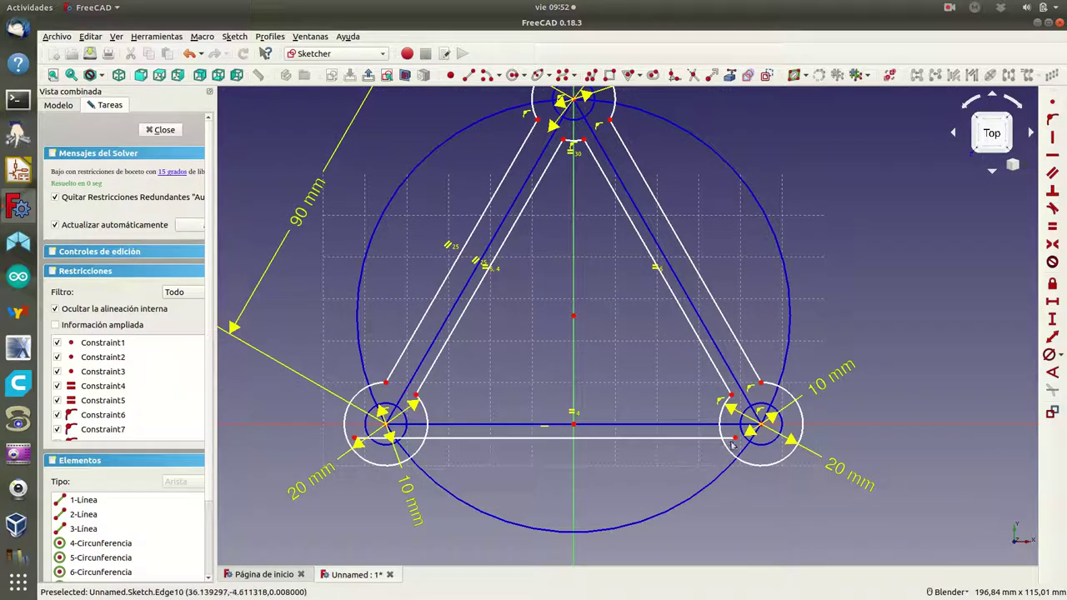
pyautogui.moveTo(744, 450); pyautogui.dragTo(778, 451)
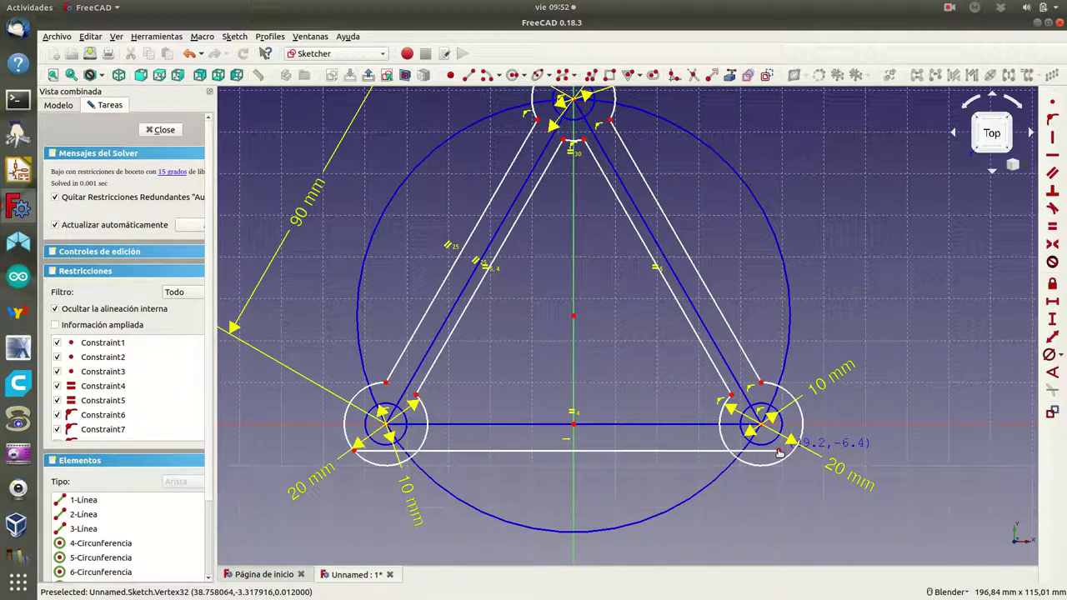
# - Make the lower line tangent to the right and left small corner circles
pyautogui.click(667, 452)
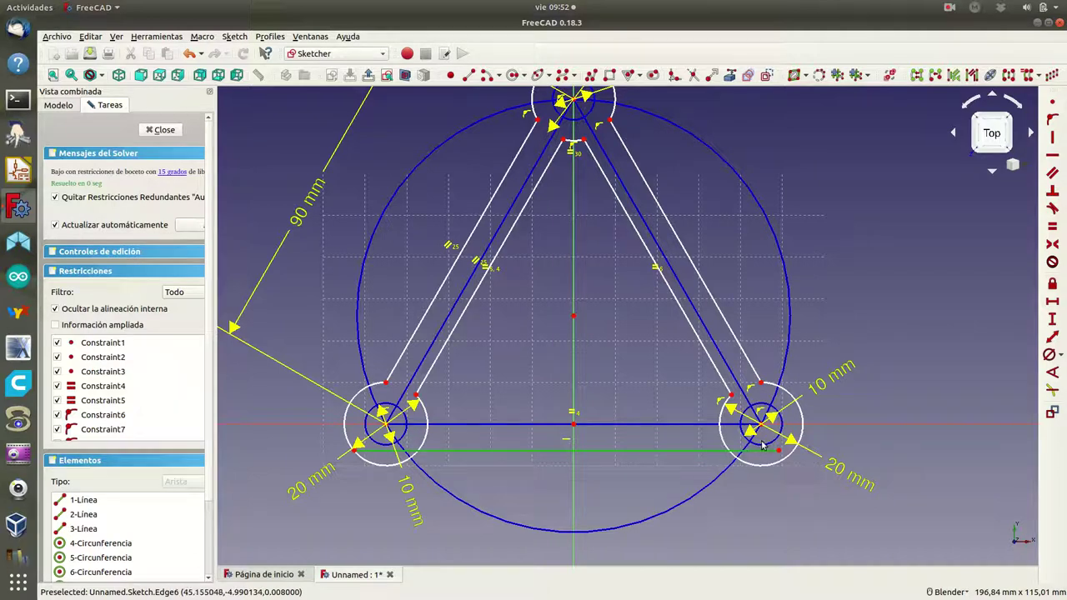
pyautogui.click(761, 449)
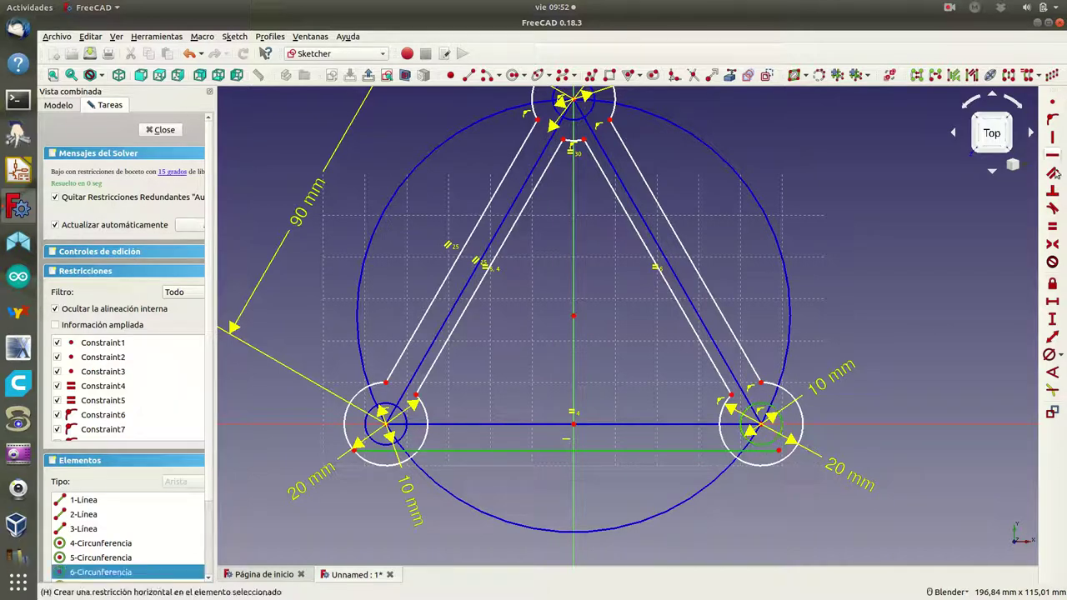
pyautogui.click(1053, 209)
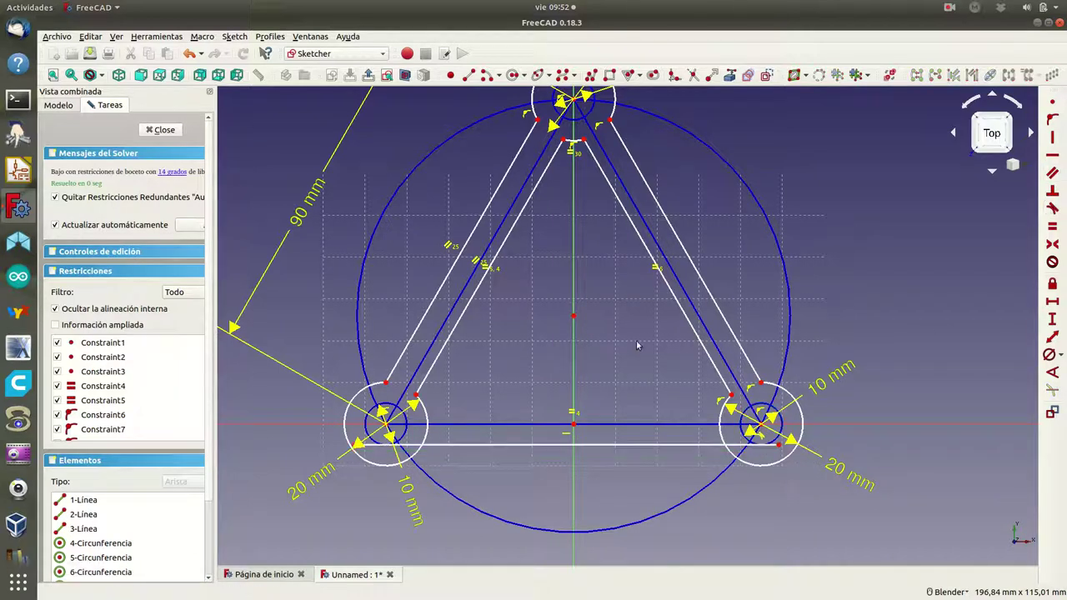
pyautogui.click(375, 445)
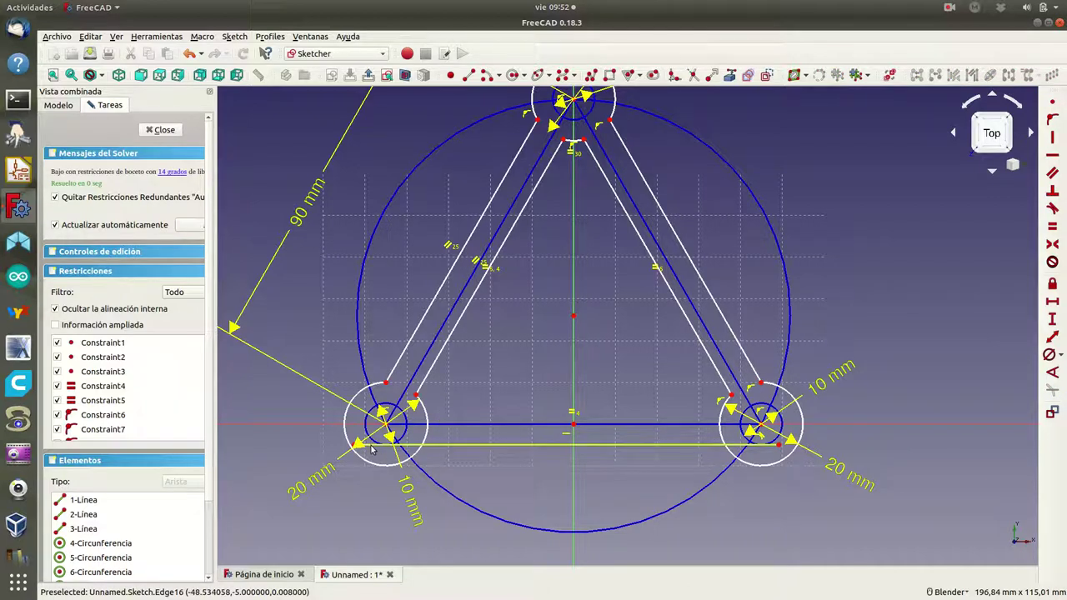
pyautogui.click(364, 430)
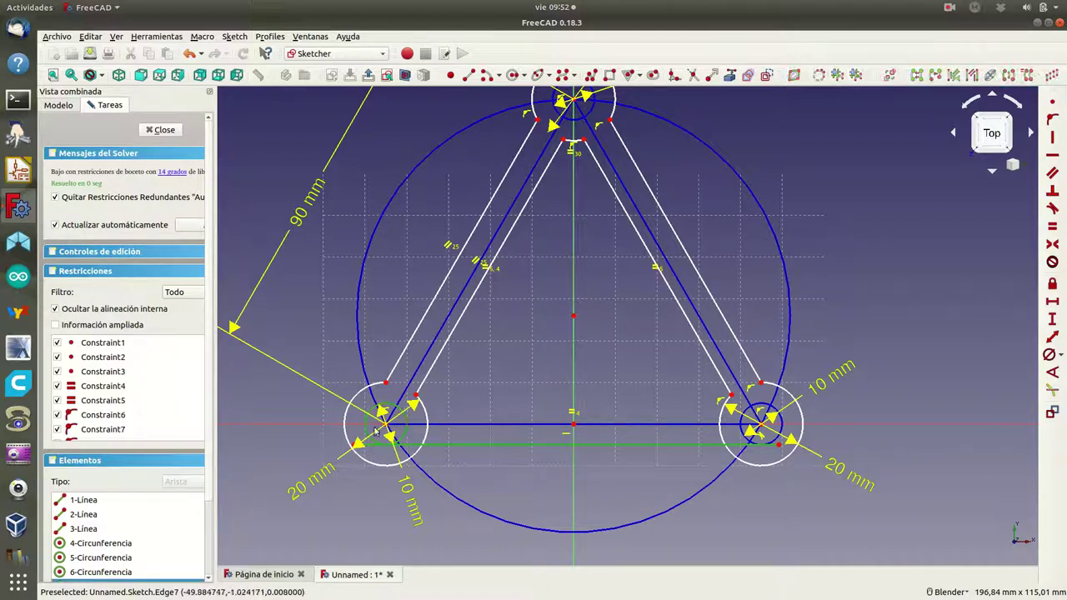
pyautogui.click(1053, 208)
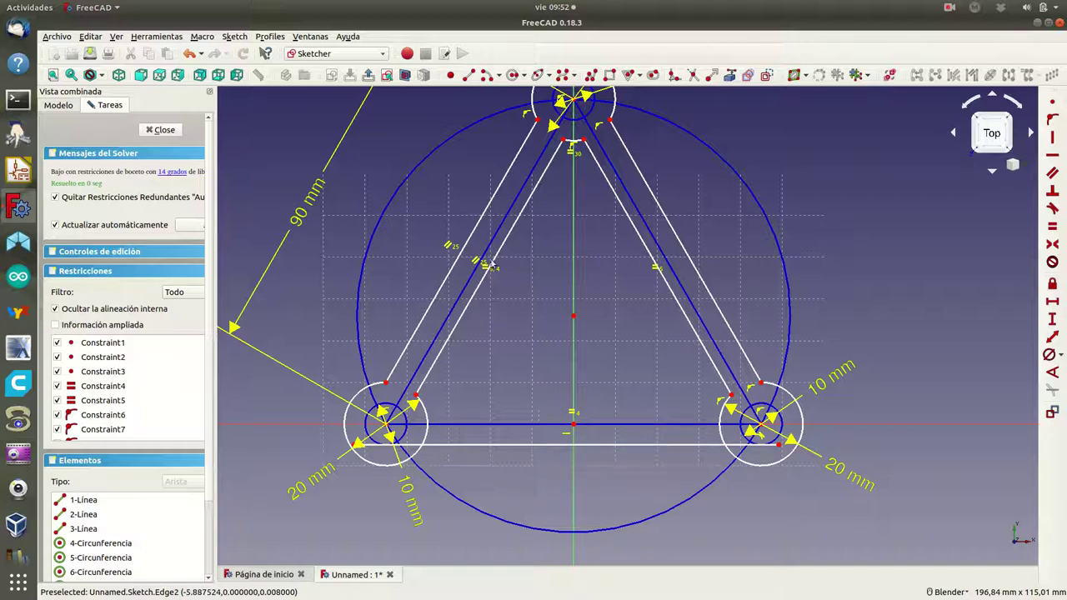
# - Draw a new line between the left and right lower circles and nudge it slightly upward
pyautogui.click(472, 76)
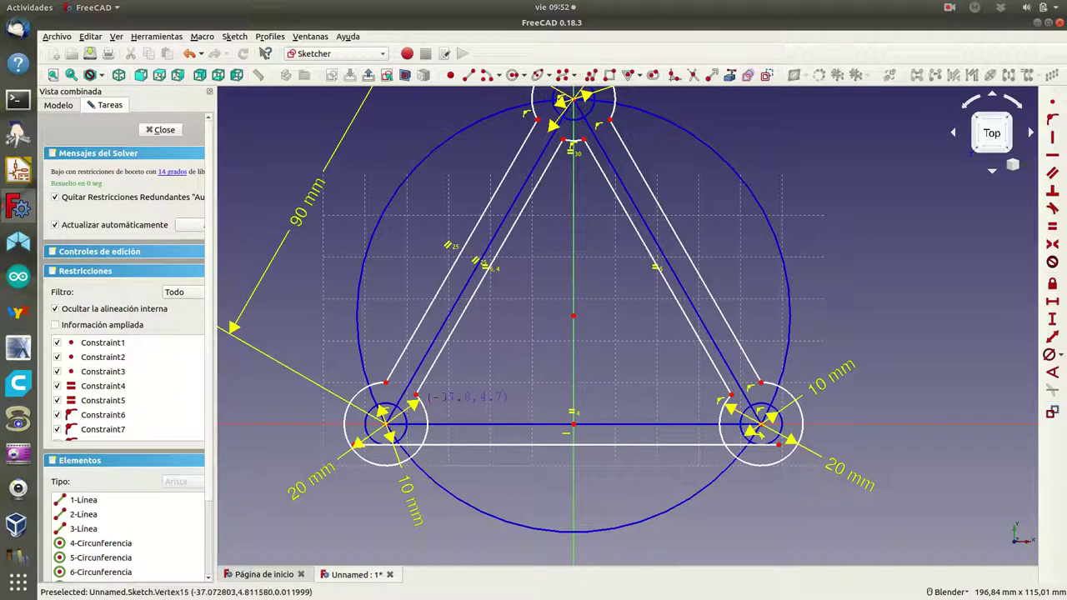
pyautogui.click(415, 410)
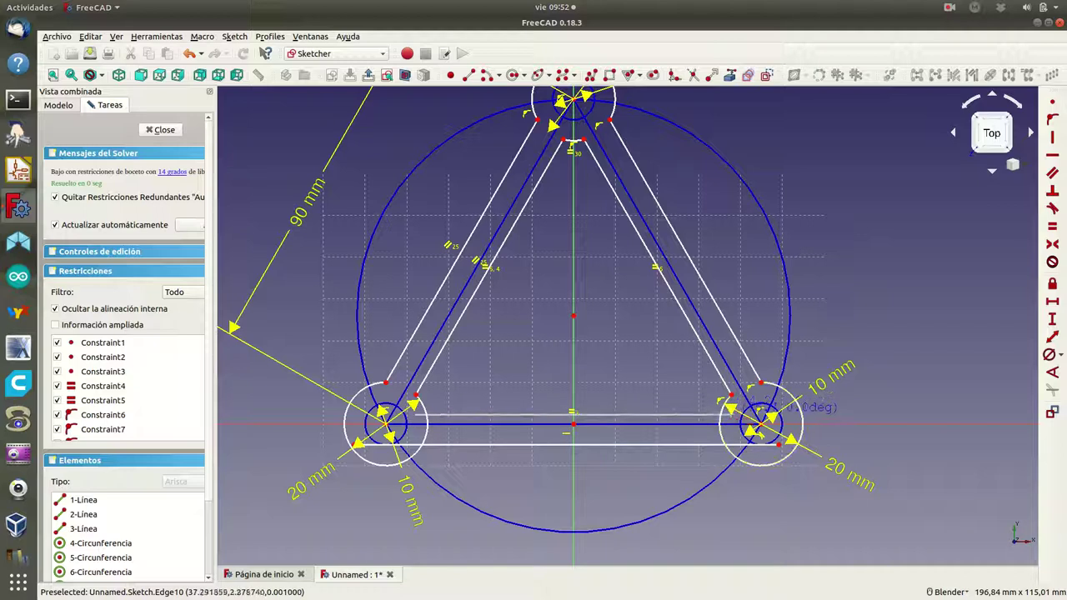
pyautogui.click(722, 414)
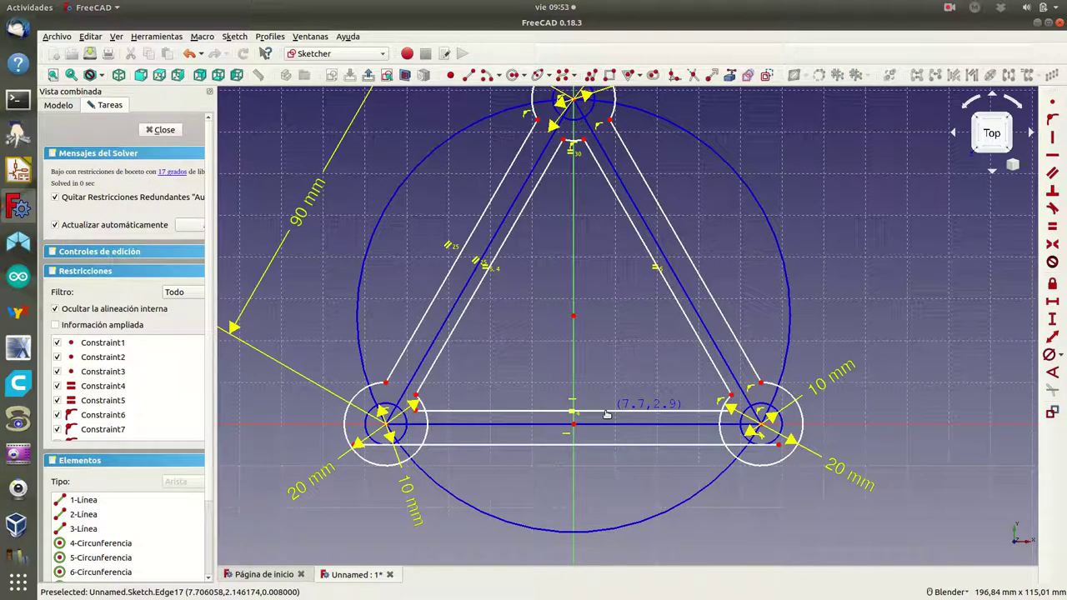
pyautogui.moveTo(605, 414); pyautogui.dragTo(606, 414)
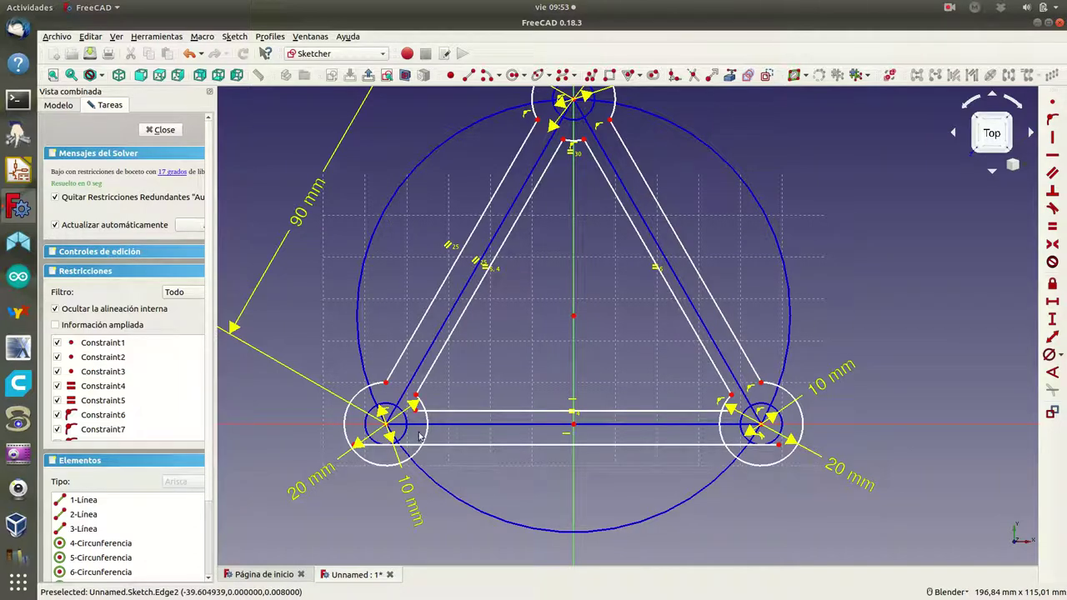
# - Trim two unwanted pieces of the lower geometry with the Trim tool
pyautogui.press('t')
pyautogui.press('r')
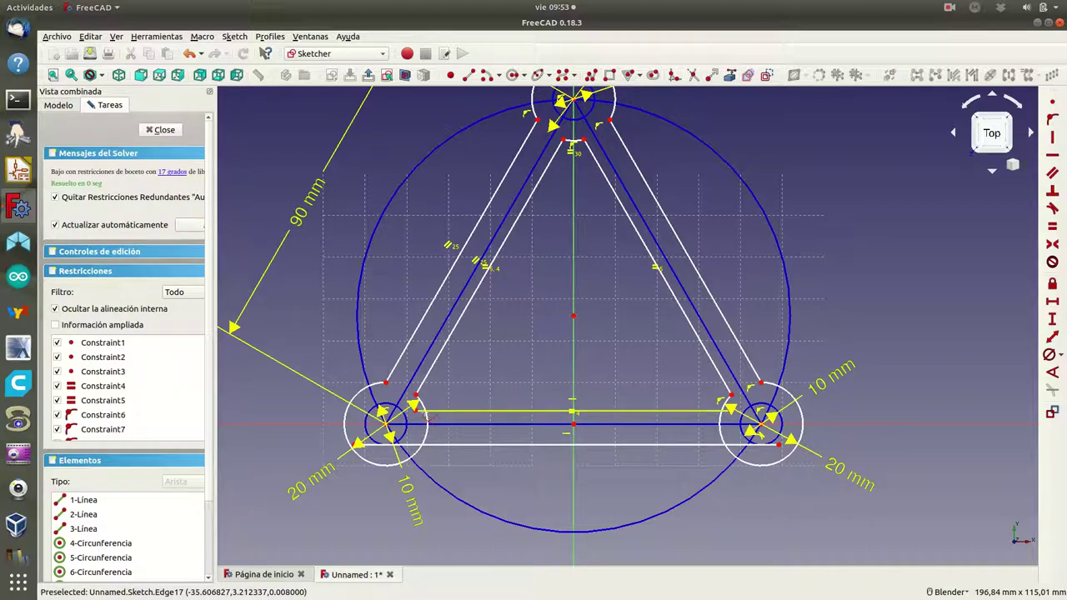
pyautogui.click(425, 413)
pyautogui.click(465, 439)
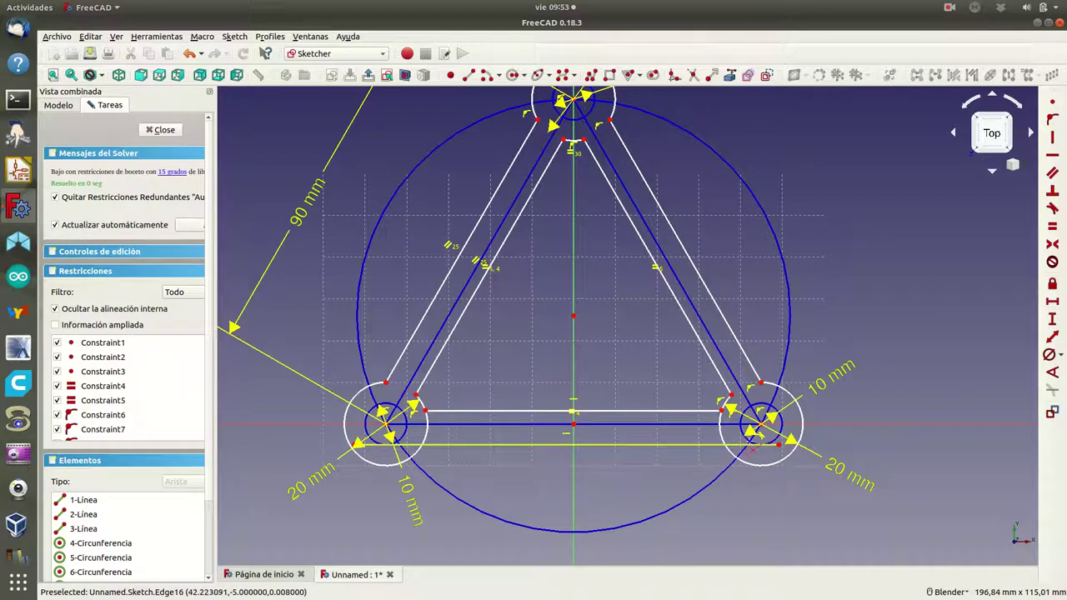
# - Trim the lower line's excess ends and part of the lower-left circle, then constrain the lower-right arc
pyautogui.click(752, 450)
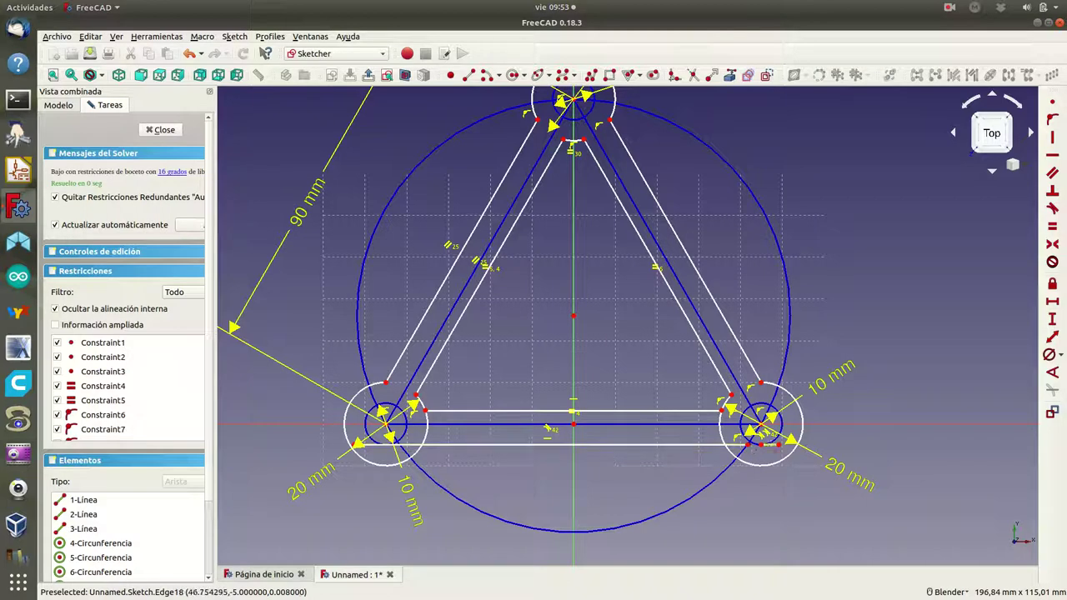
pyautogui.click(737, 444)
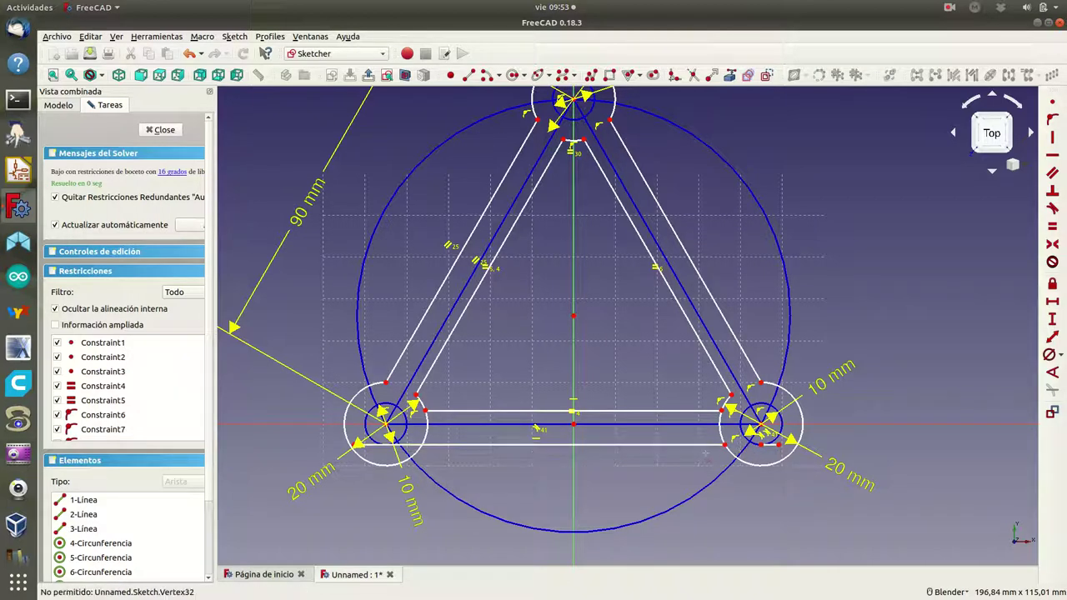
pyautogui.click(392, 444)
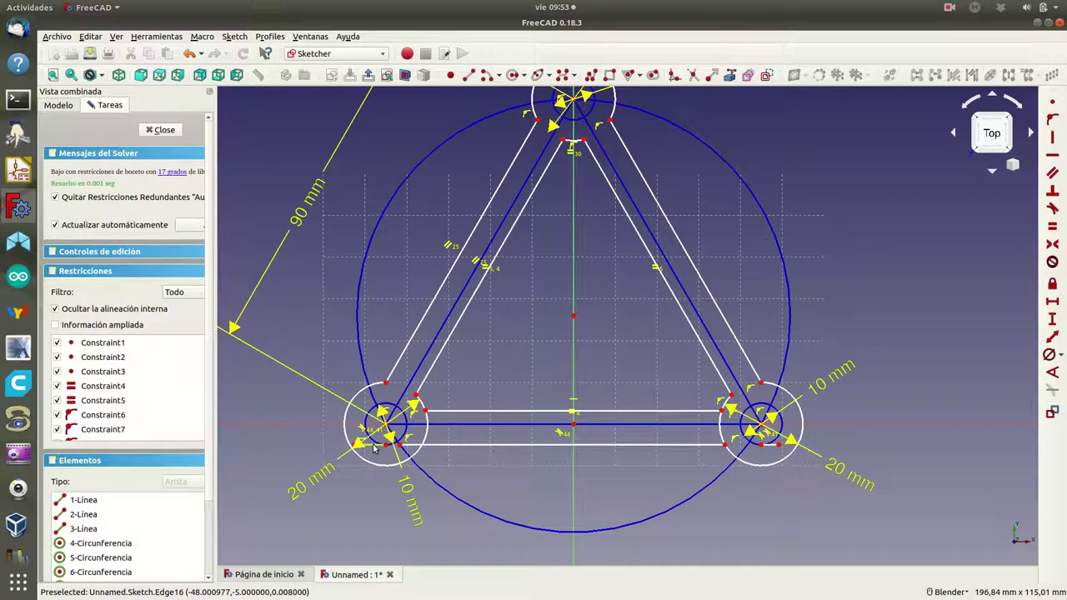
pyautogui.click(410, 446)
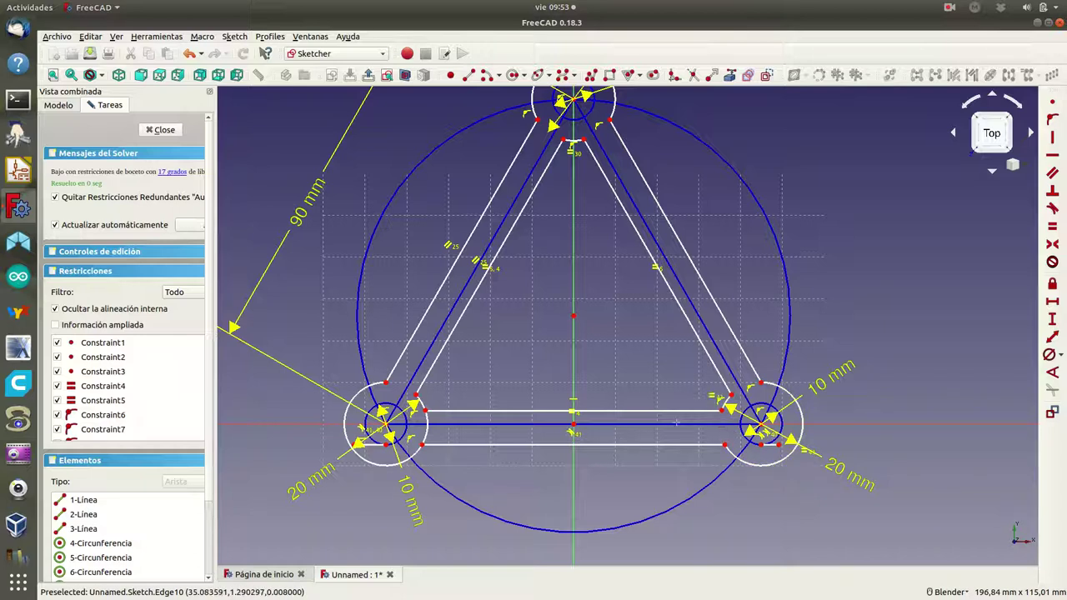
pyautogui.click(428, 424)
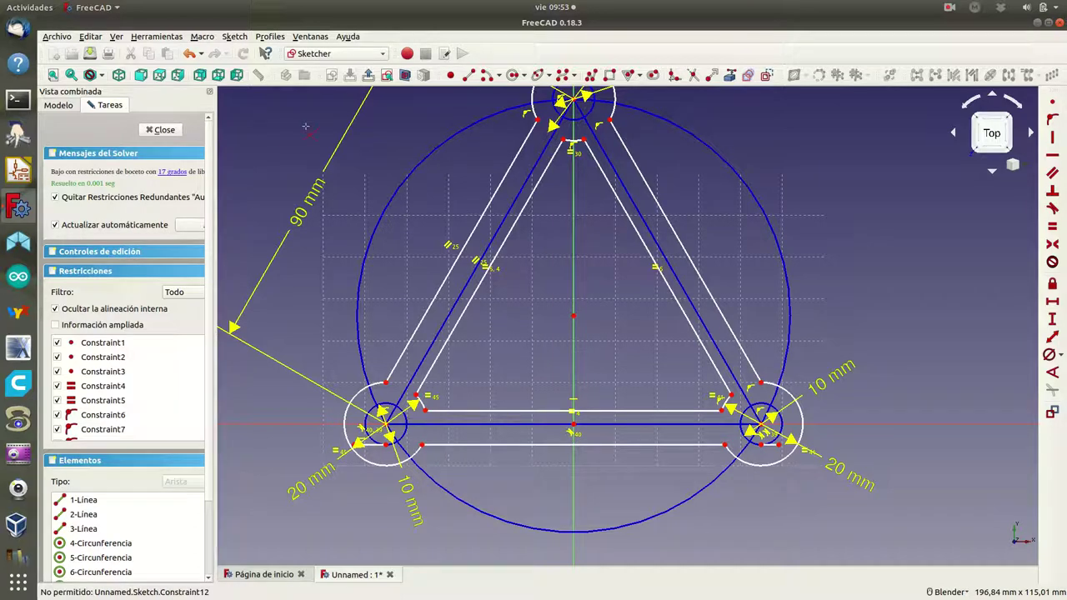
pyautogui.click(771, 450)
pyautogui.press('e')
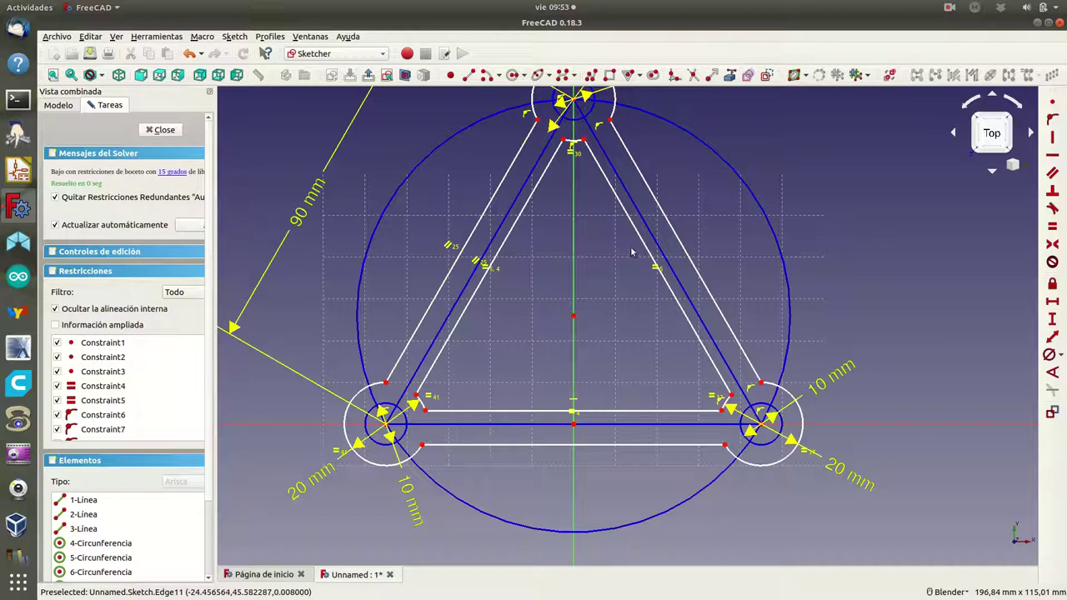
pyautogui.scroll(-2, 617, 275)
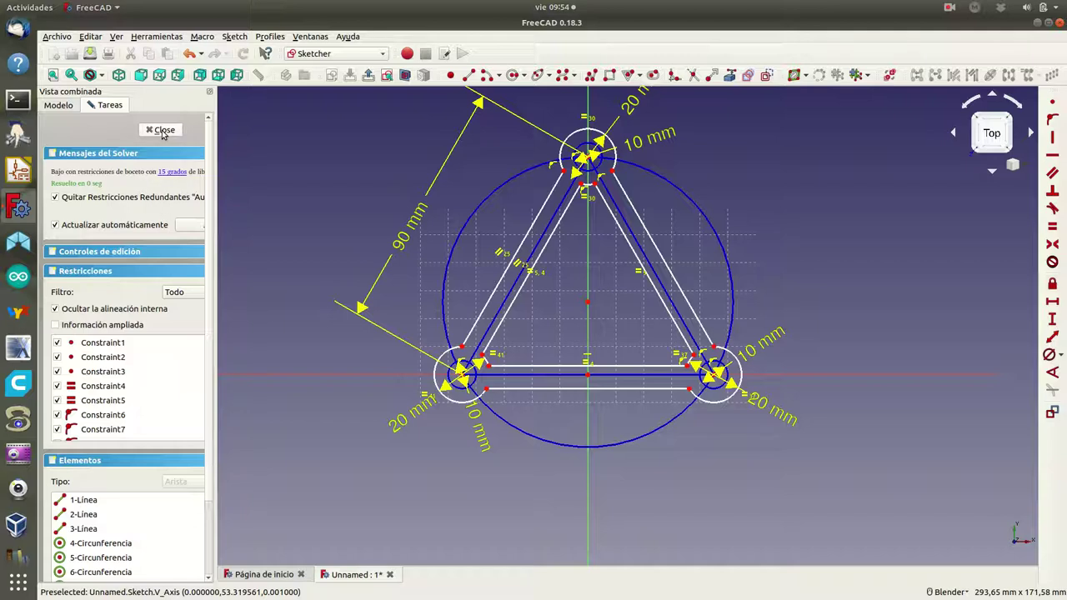
# - Close the sketch, try a 3 mm Pad, dismiss the broken-face error and cancel it
pyautogui.click(163, 131)
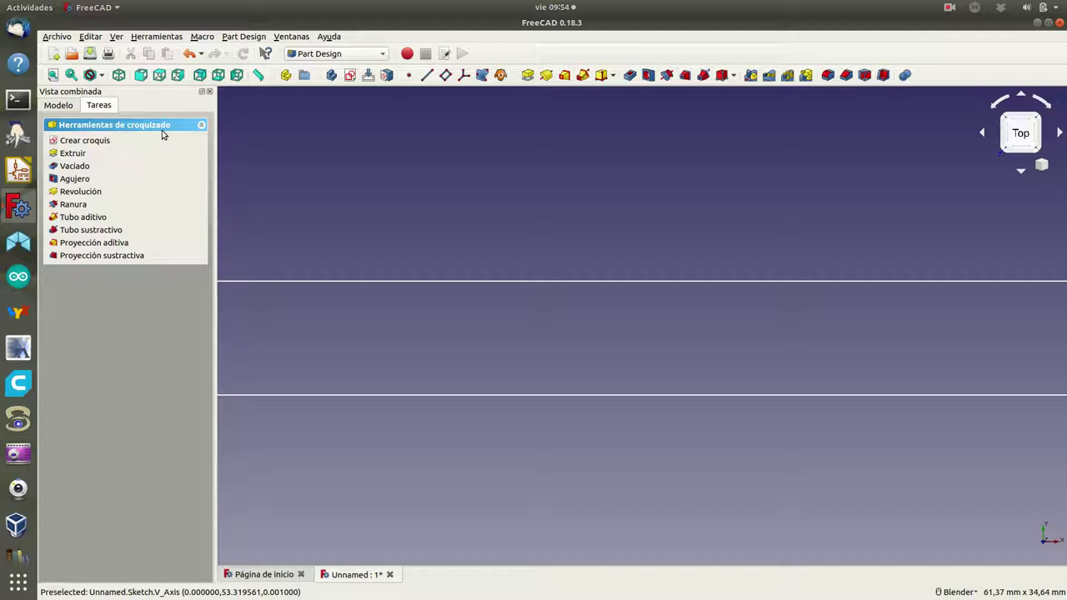
pyautogui.click(68, 157)
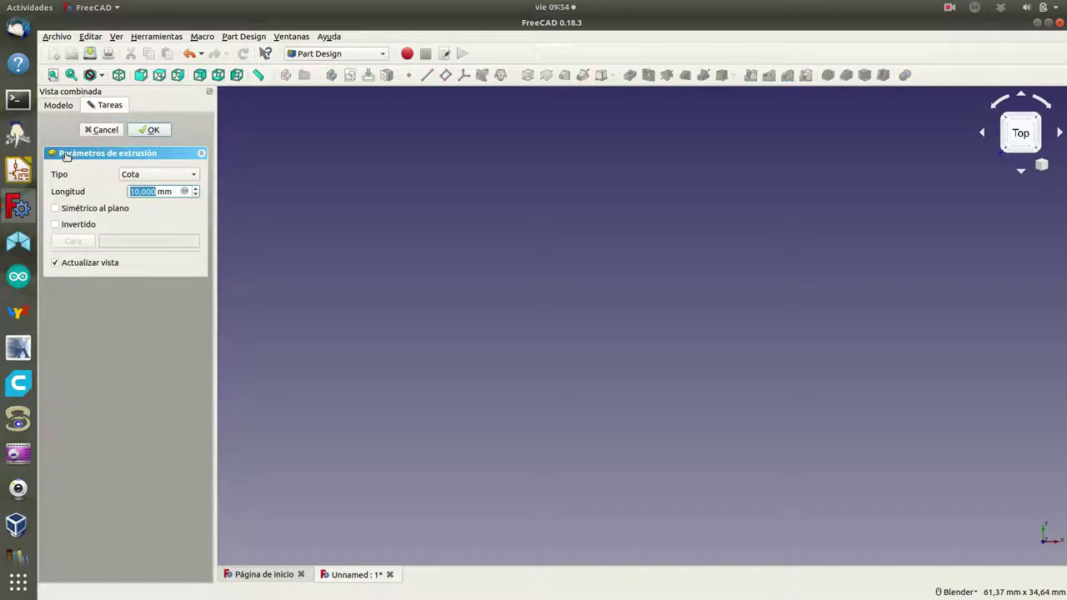
pyautogui.write('3')
pyautogui.click(142, 131)
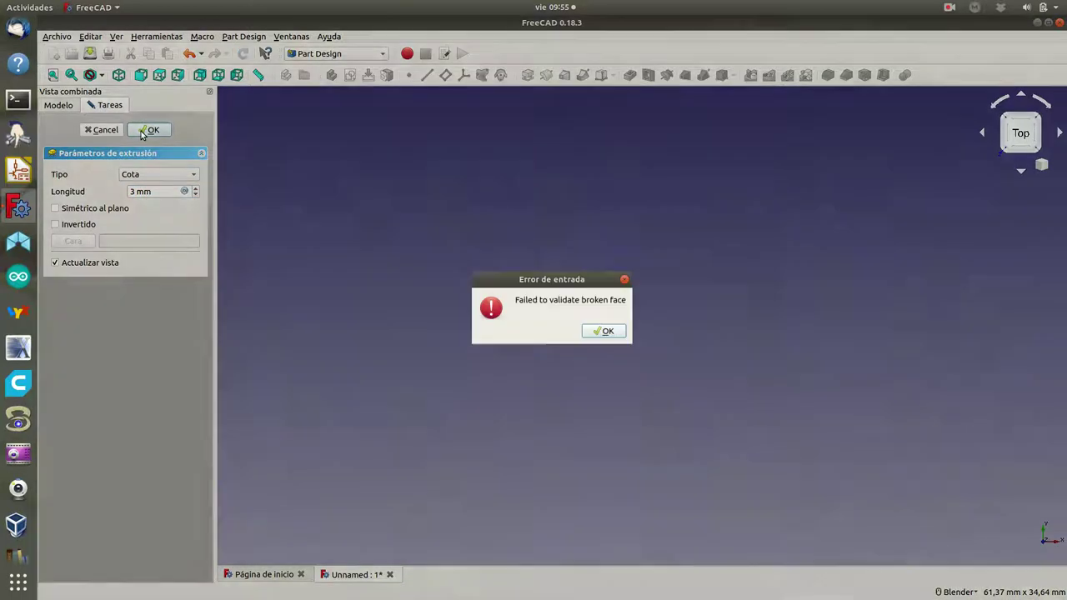
pyautogui.click(608, 333)
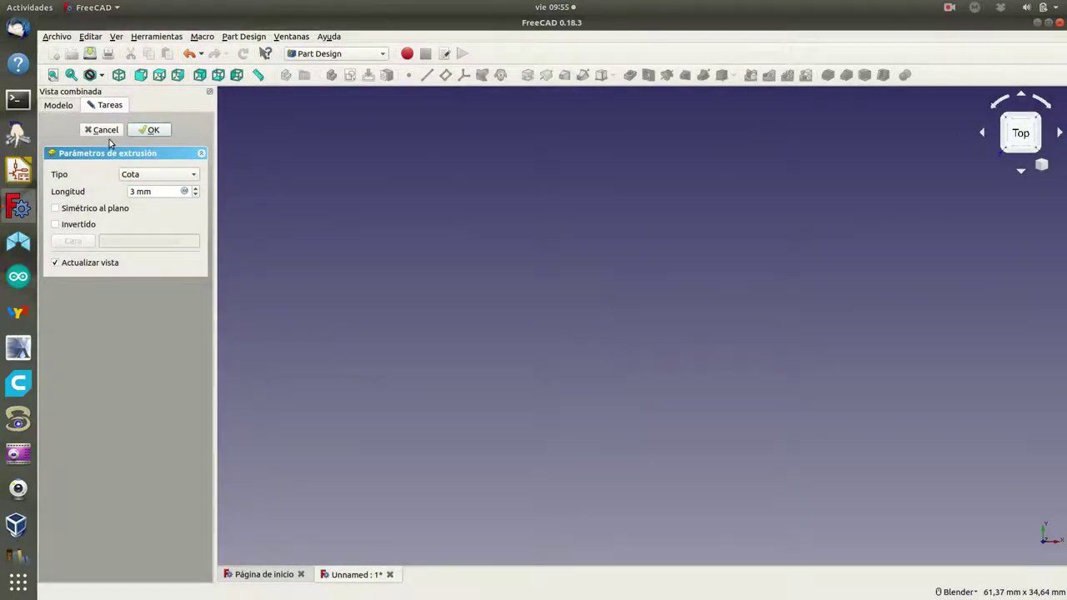
pyautogui.click(104, 131)
# - Reopen the Sketch from the model tree for editing and zoom in on the left corner lobe
pyautogui.click(66, 105)
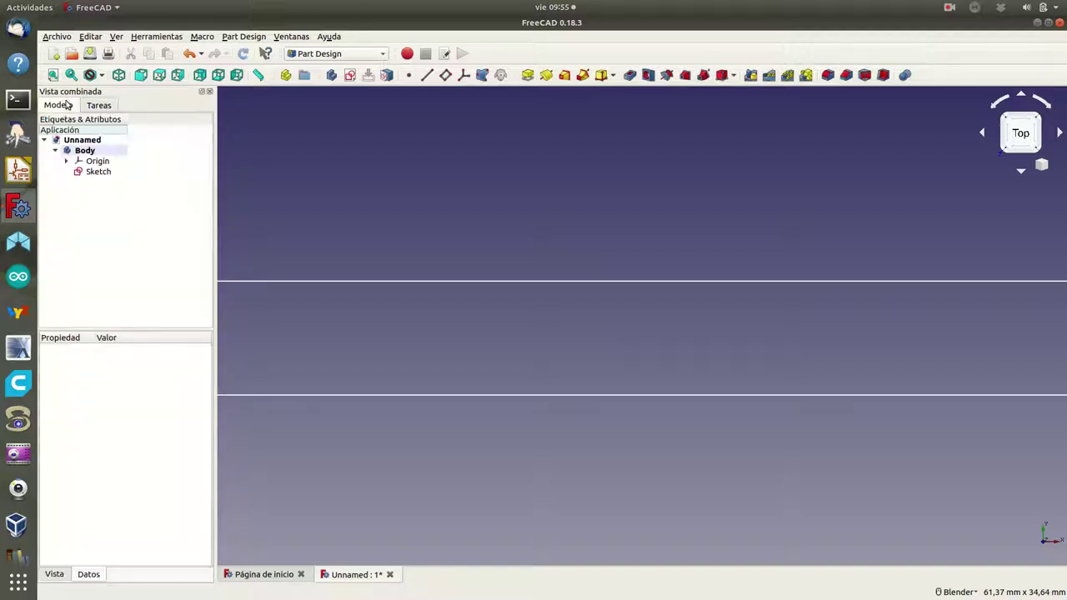
pyautogui.click(98, 172)
pyautogui.doubleClick(98, 172)
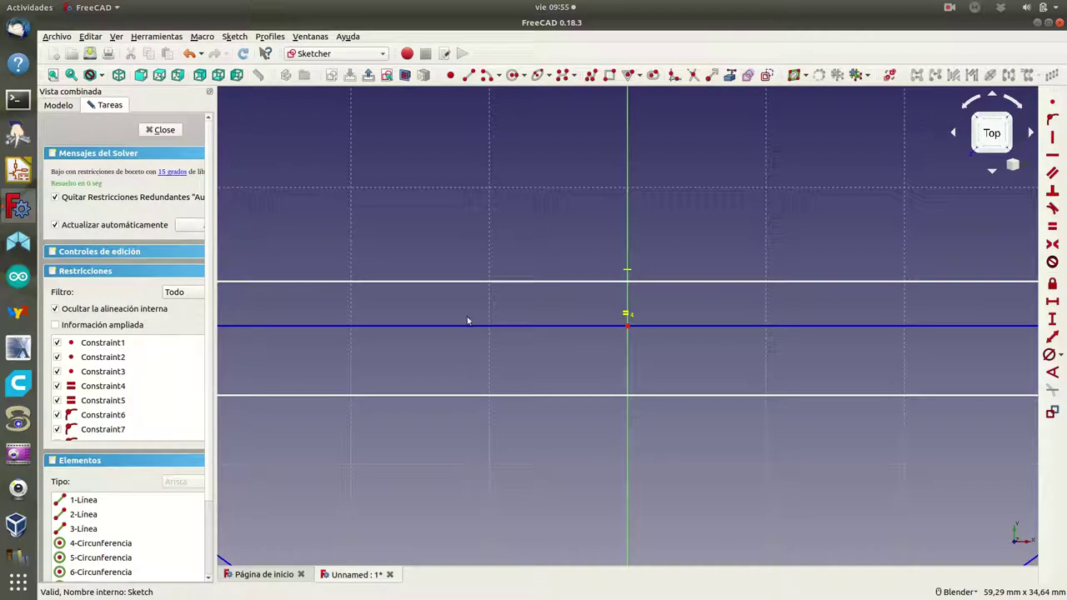
pyautogui.scroll(3, 467, 316)
pyautogui.scroll(2, 471, 322)
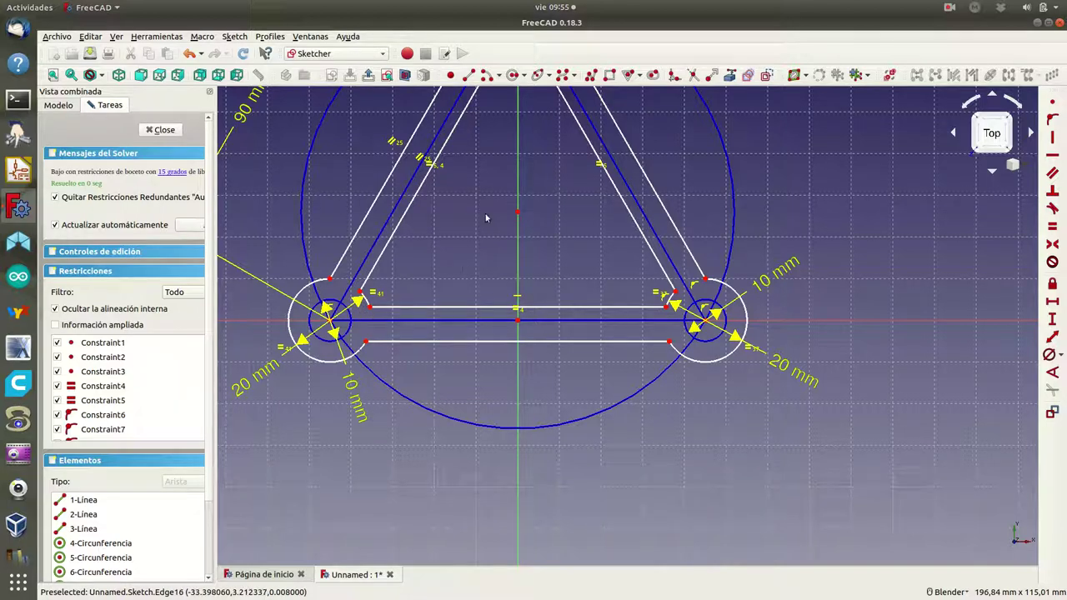
pyautogui.scroll(-5, 486, 218)
pyautogui.scroll(2, 500, 180)
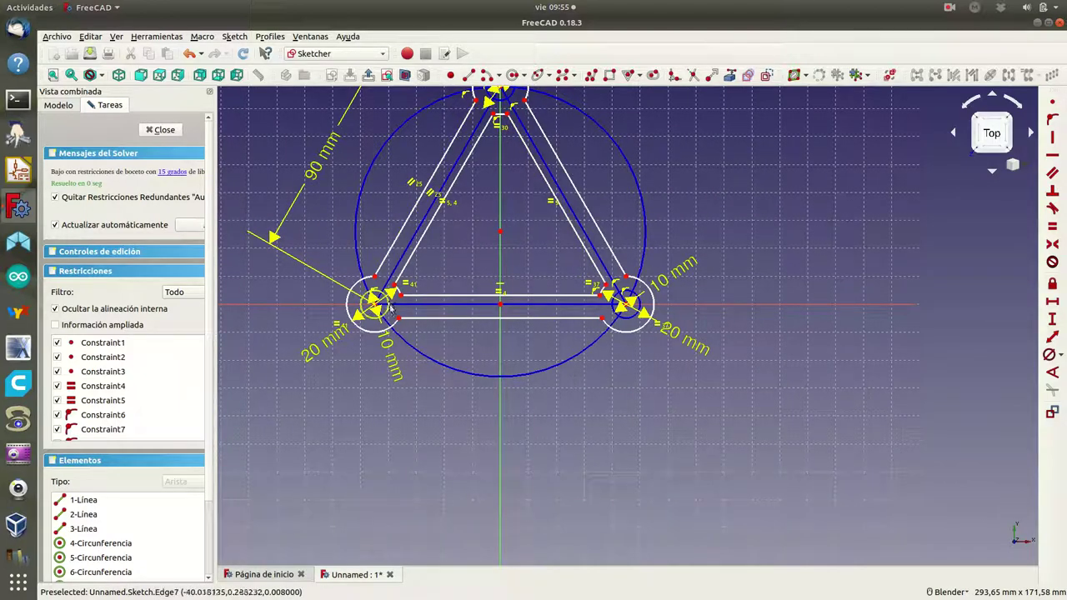
pyautogui.scroll(2, 389, 309)
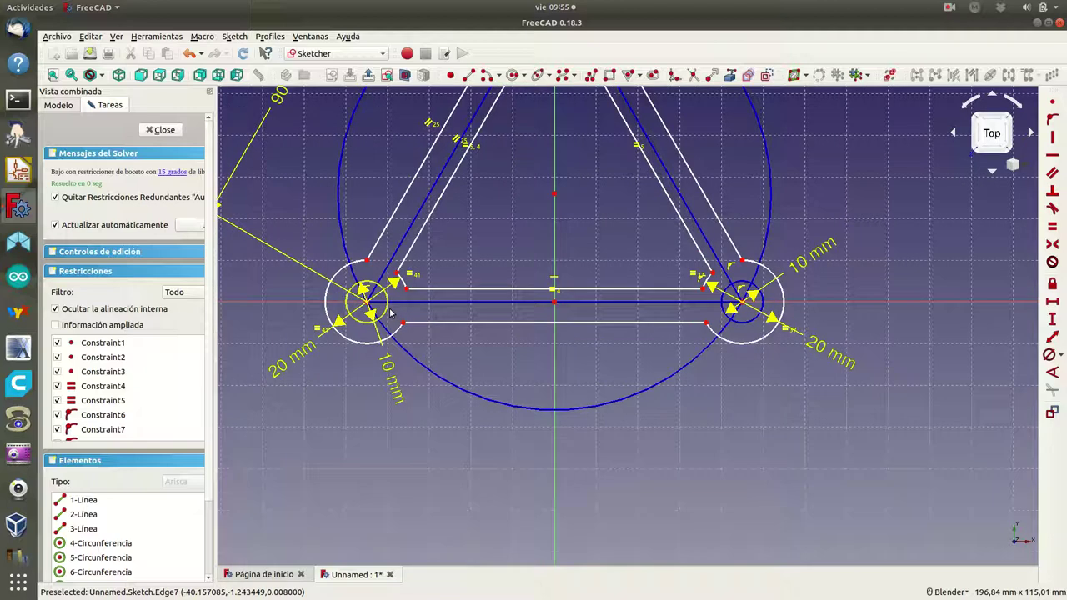
pyautogui.scroll(2, 389, 309)
pyautogui.scroll(2, 388, 311)
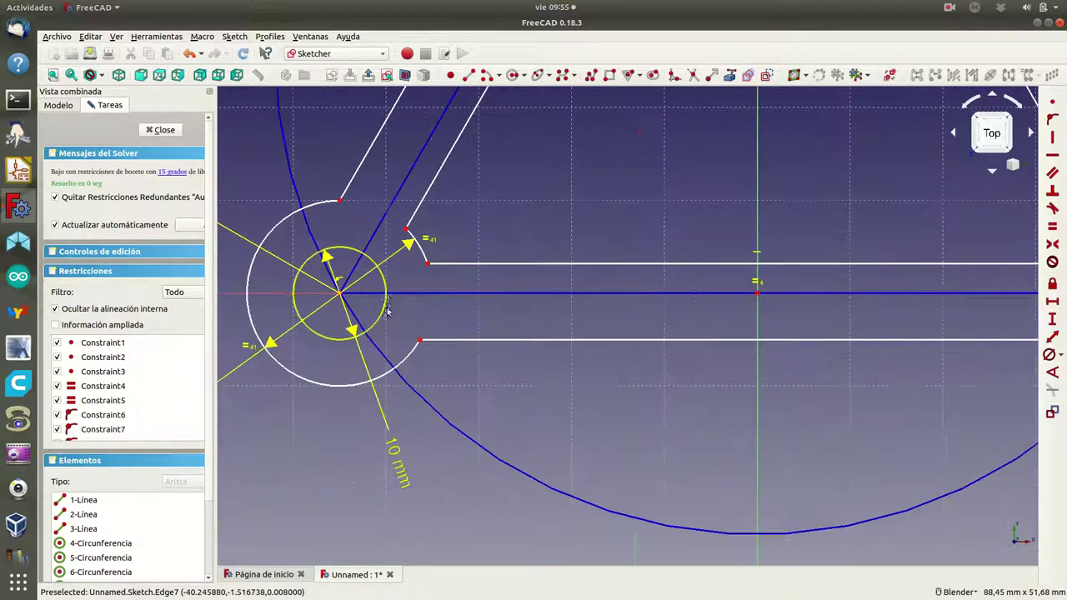
# - Make the upper rail, diagonal rail, outer arc and lower rail ends coincident at the left lobe
pyautogui.click(425, 262)
pyautogui.click(464, 276)
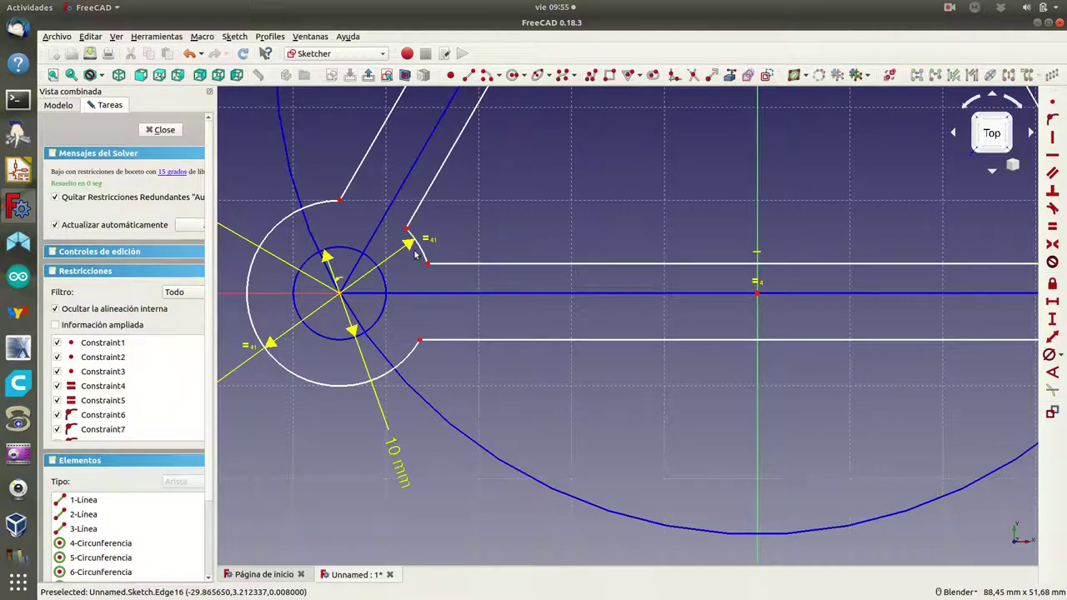
pyautogui.click(427, 263)
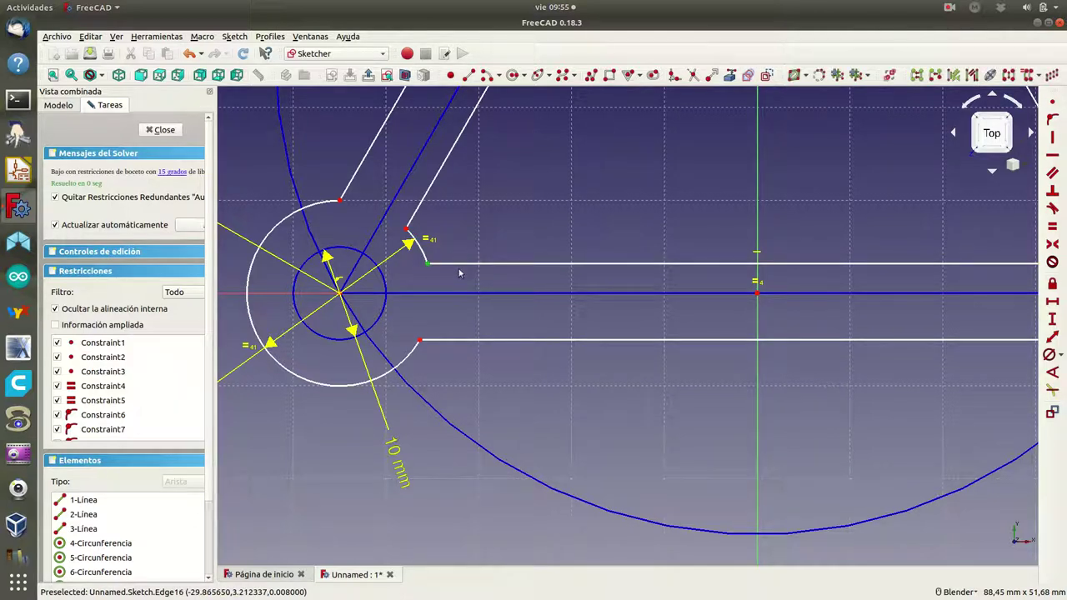
pyautogui.click(1049, 105)
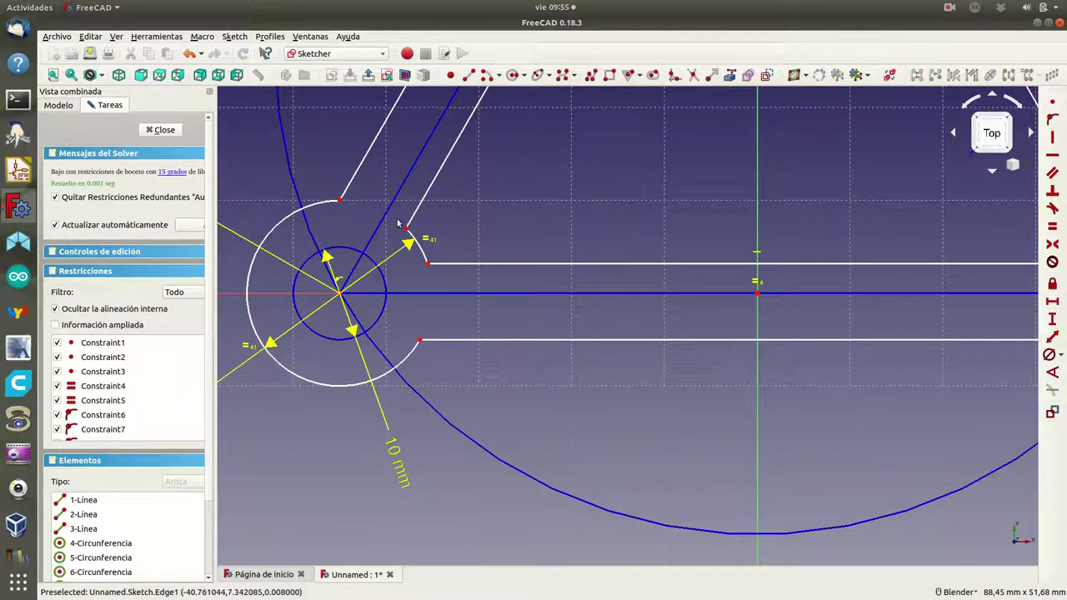
pyautogui.click(405, 227)
pyautogui.click(1051, 103)
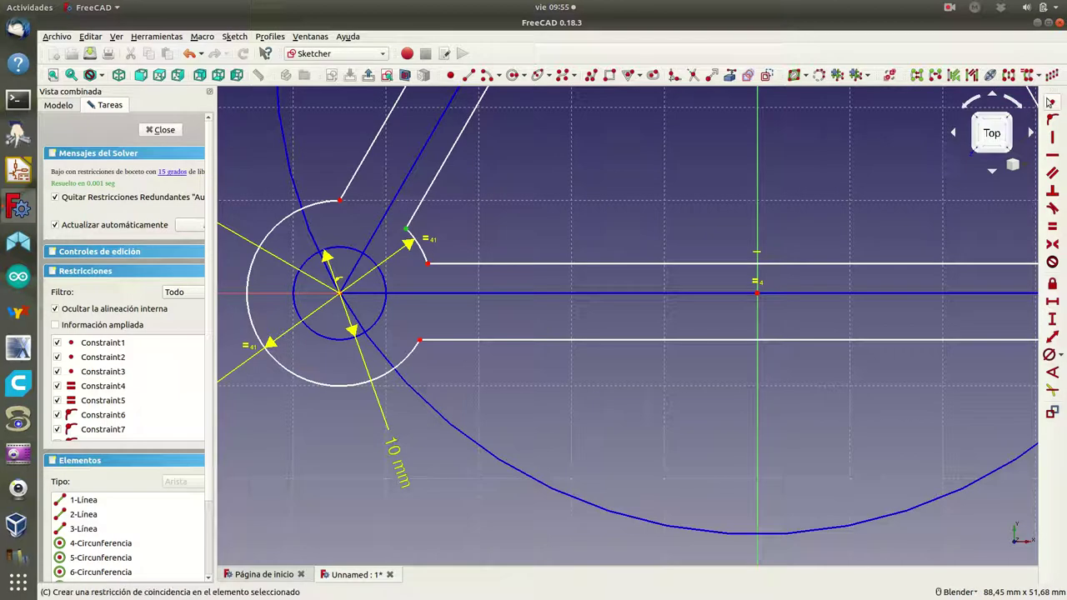
pyautogui.click(339, 200)
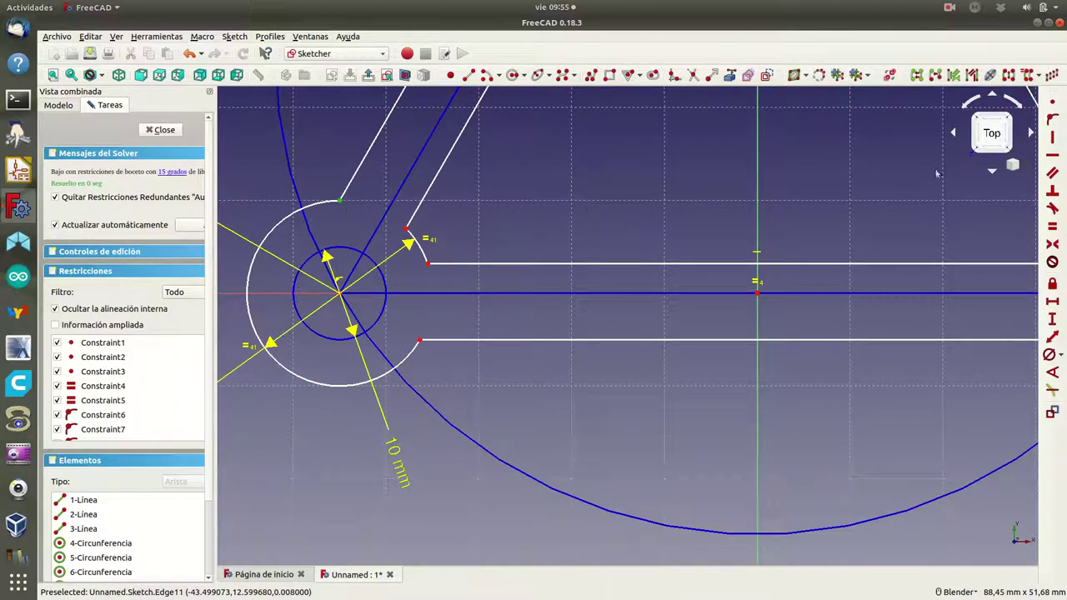
pyautogui.click(1051, 103)
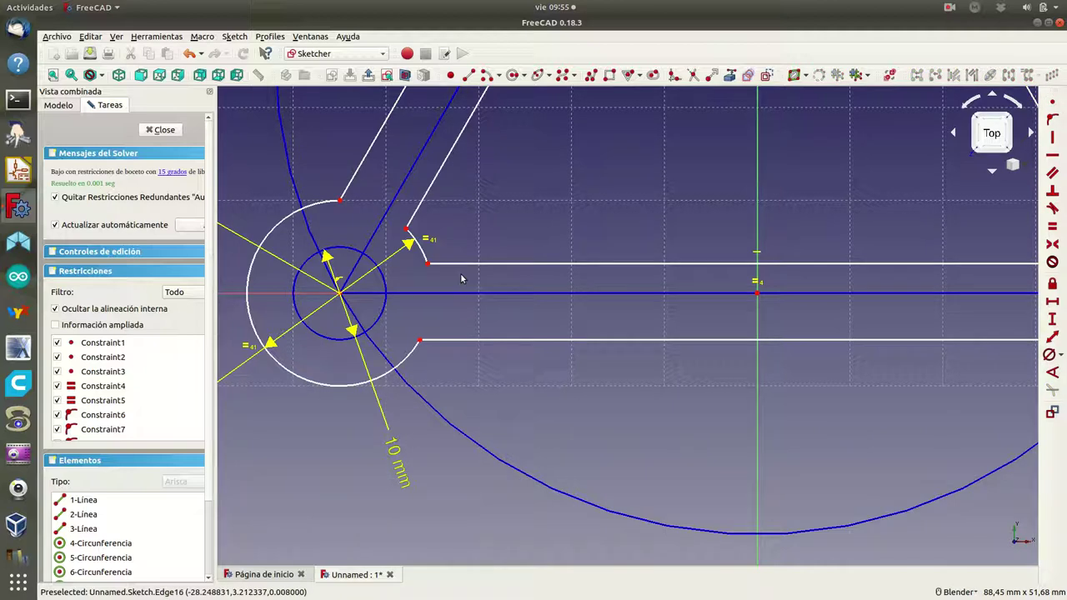
pyautogui.click(420, 339)
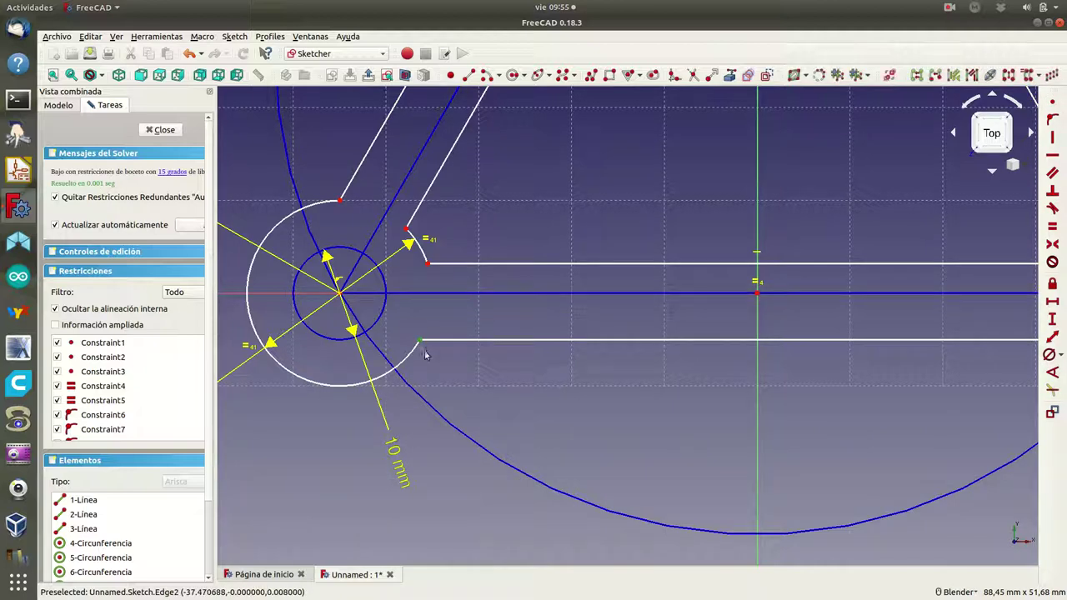
pyautogui.click(1051, 103)
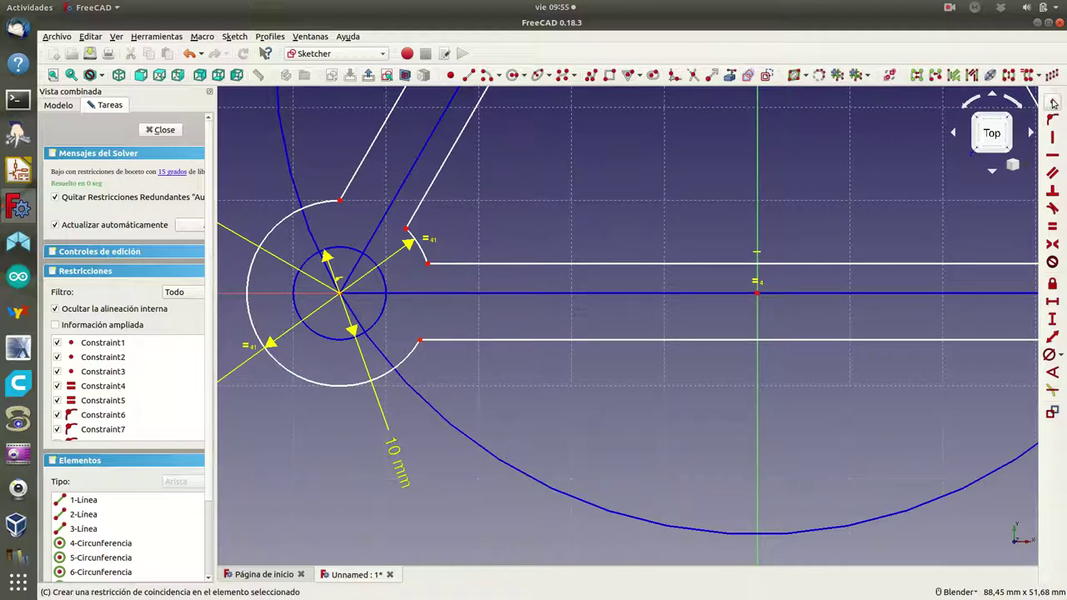
# - Join the rail ends, short arc end and outer arc end coincident at the right corner lobe
pyautogui.scroll(-3, 659, 381)
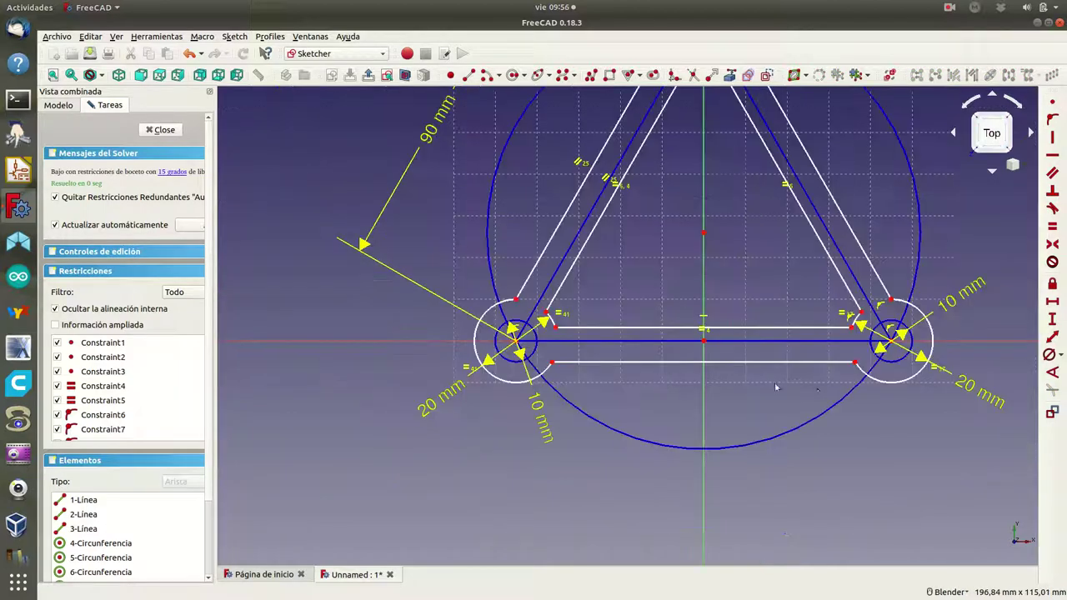
pyautogui.moveTo(850, 354); pyautogui.dragTo(859, 375)
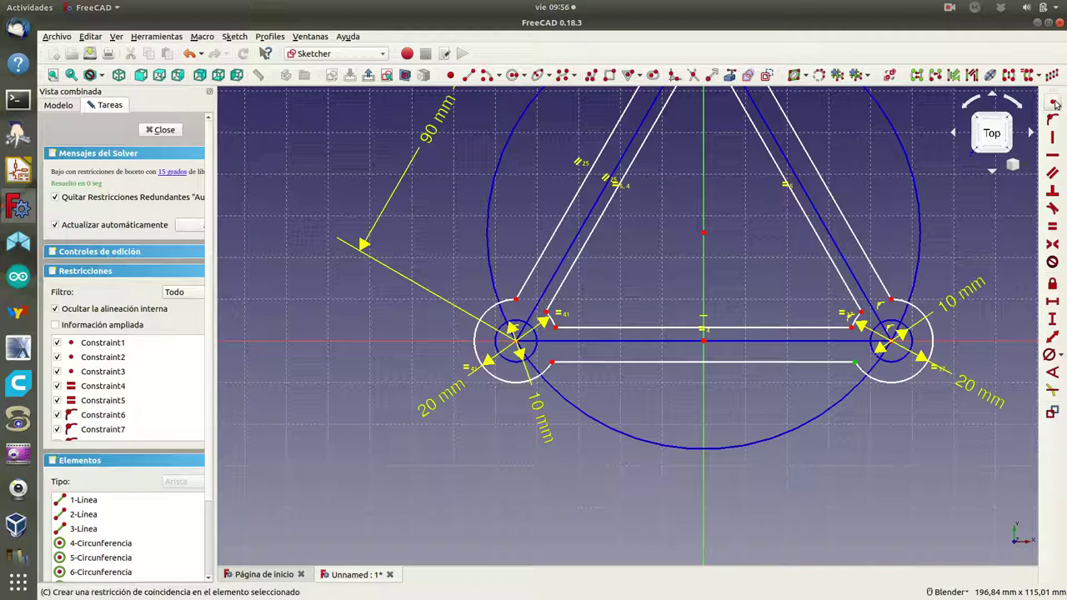
pyautogui.click(1054, 103)
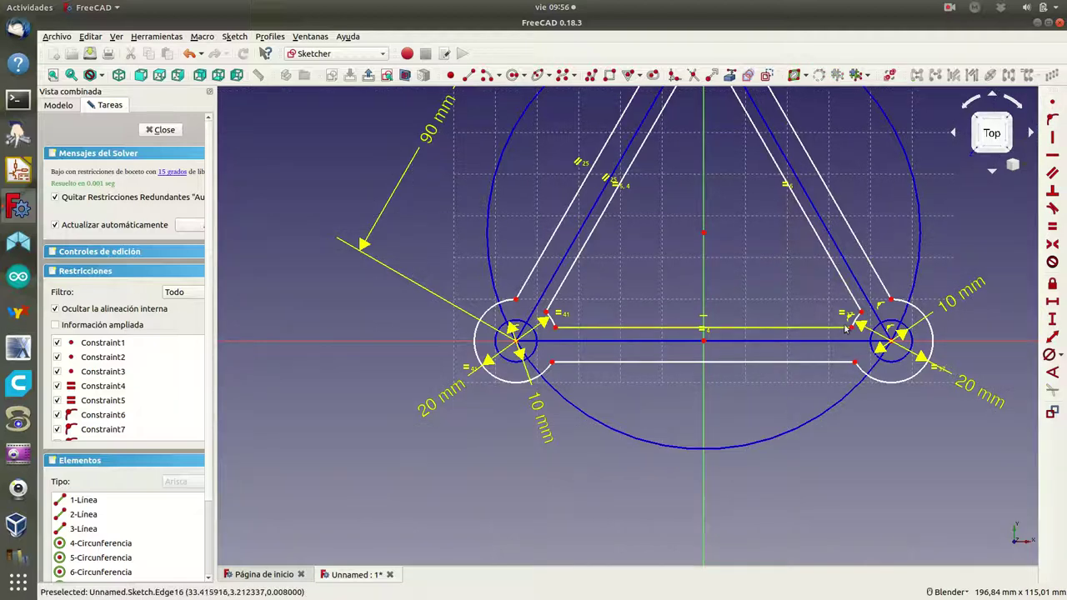
pyautogui.scroll(3, 850, 326)
pyautogui.moveTo(848, 318); pyautogui.dragTo(874, 351)
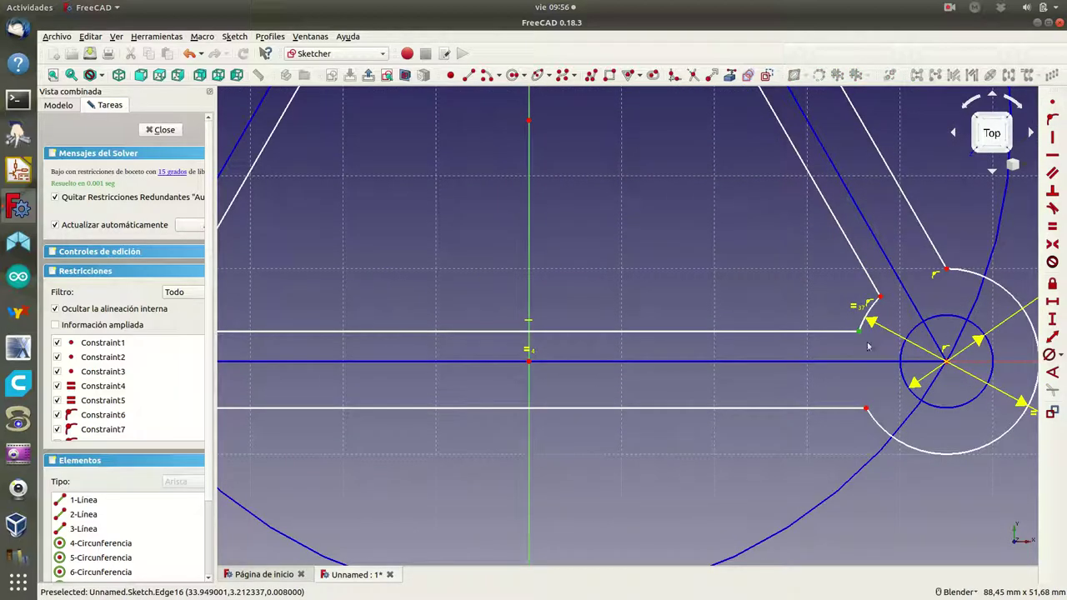
pyautogui.click(1052, 102)
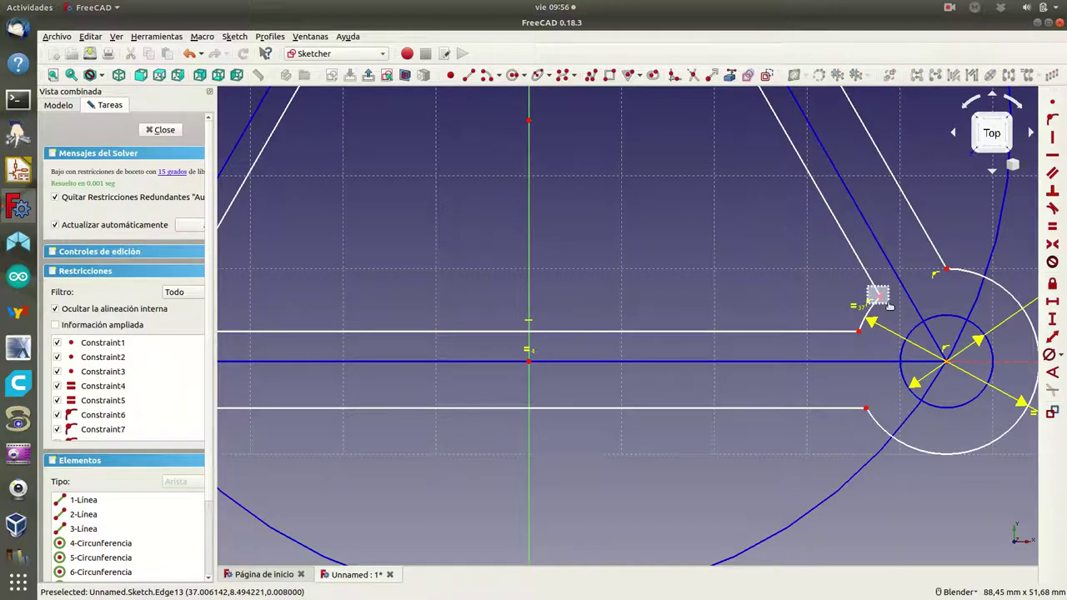
pyautogui.click(879, 297)
pyautogui.click(1052, 102)
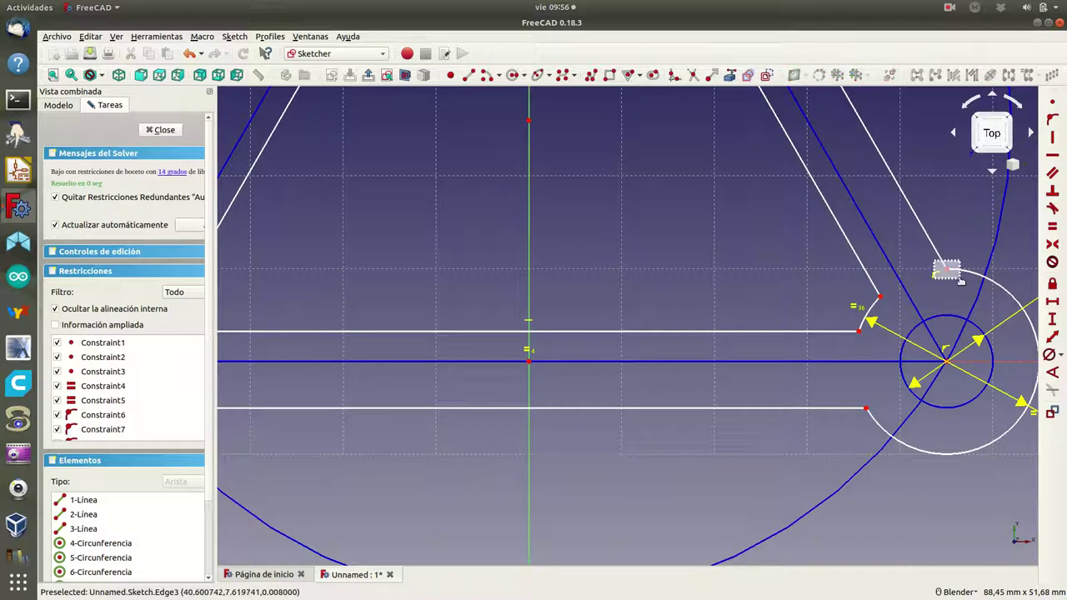
pyautogui.click(943, 267)
pyautogui.click(1052, 101)
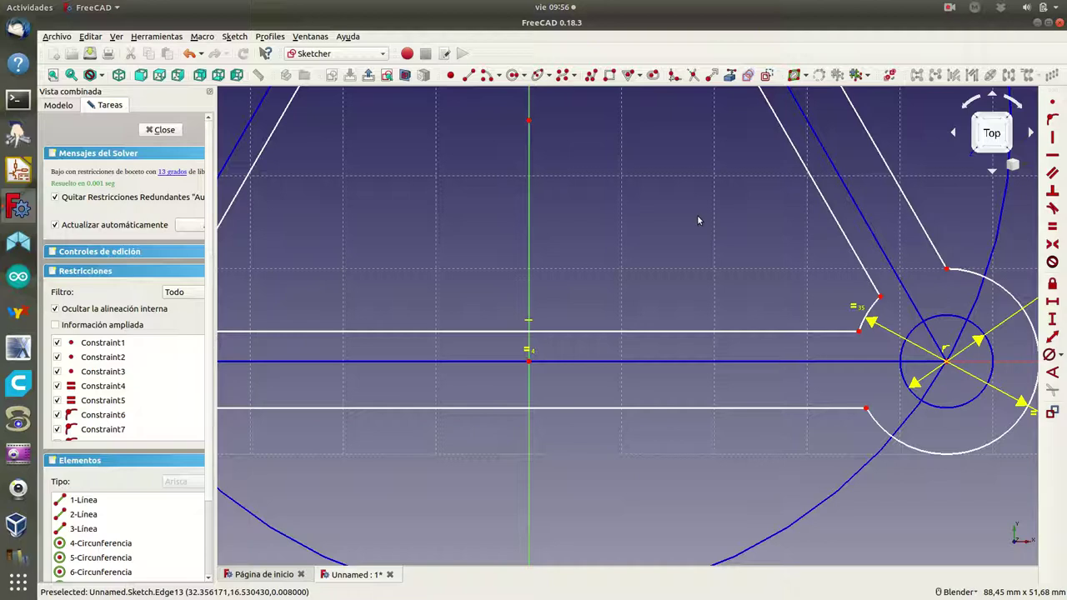
pyautogui.scroll(-2, 696, 214)
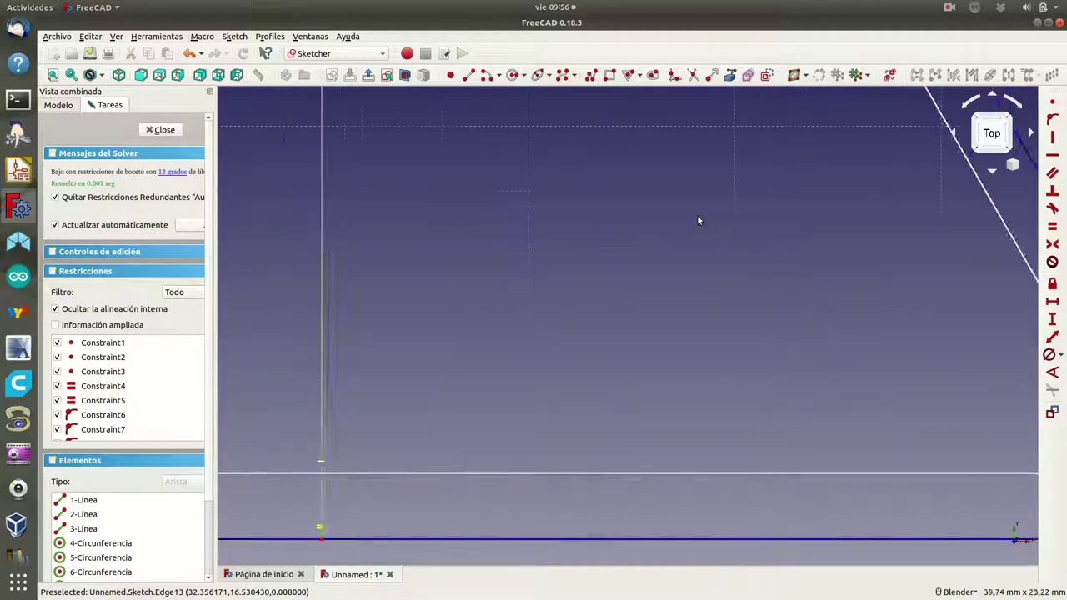
pyautogui.scroll(-2, 696, 214)
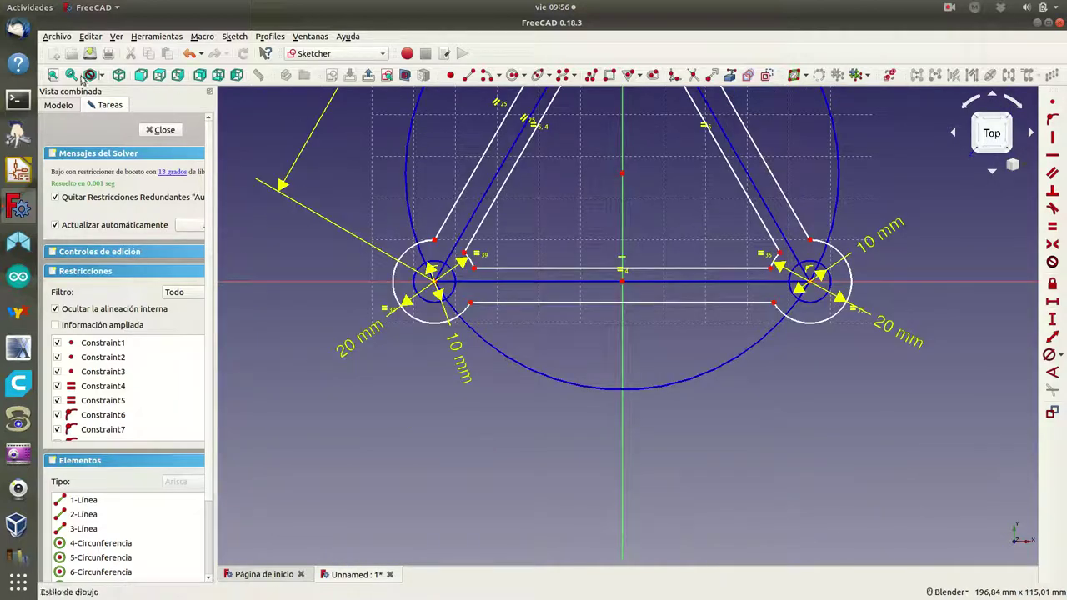
pyautogui.click(52, 76)
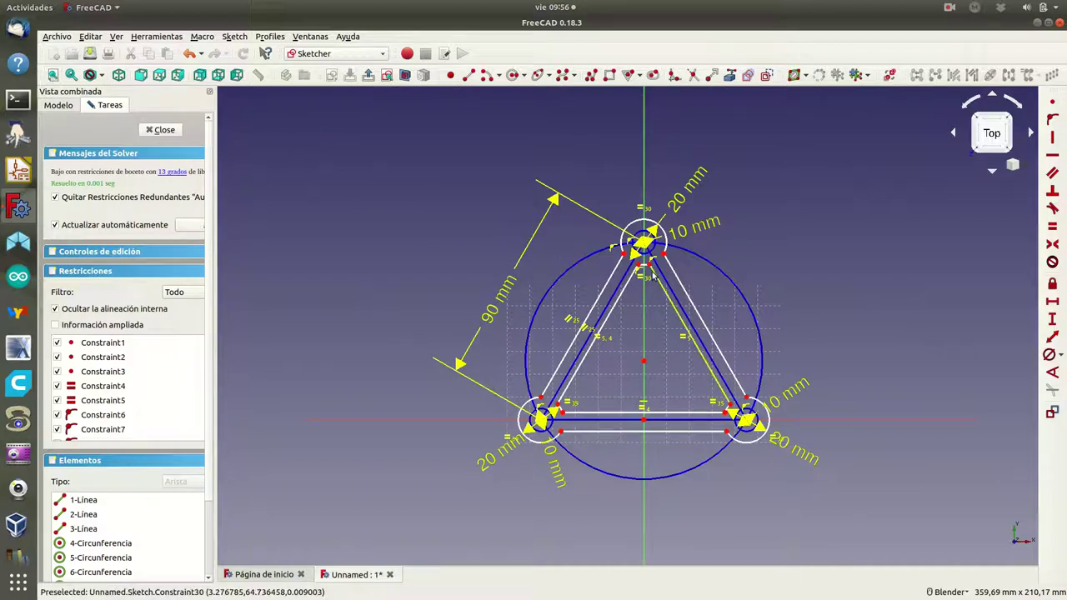
pyautogui.scroll(2, 664, 278)
pyautogui.scroll(3, 664, 277)
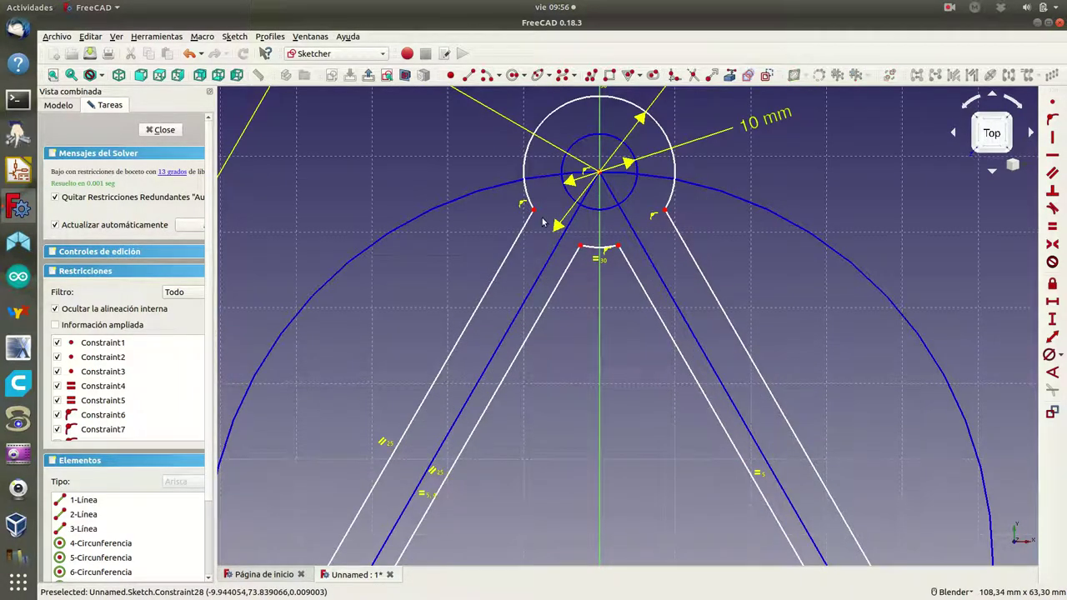
pyautogui.click(539, 203)
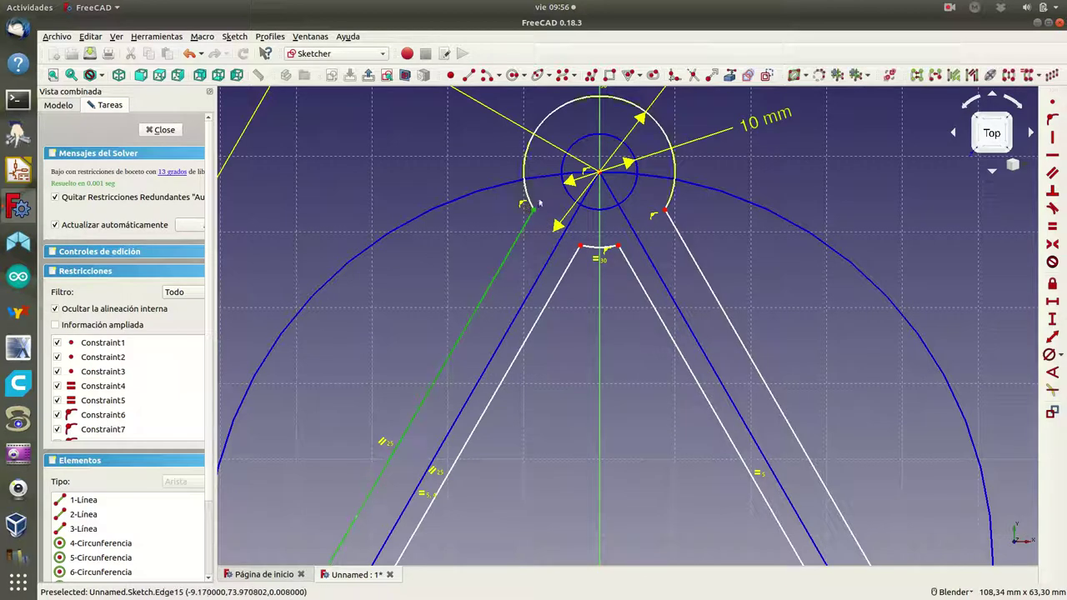
pyautogui.click(491, 212)
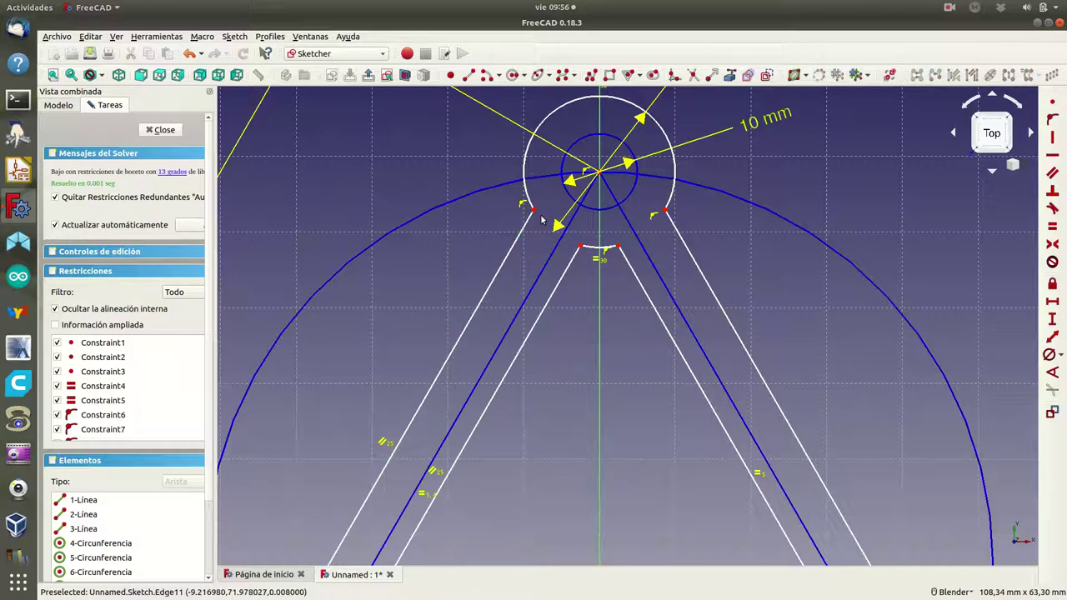
pyautogui.click(531, 208)
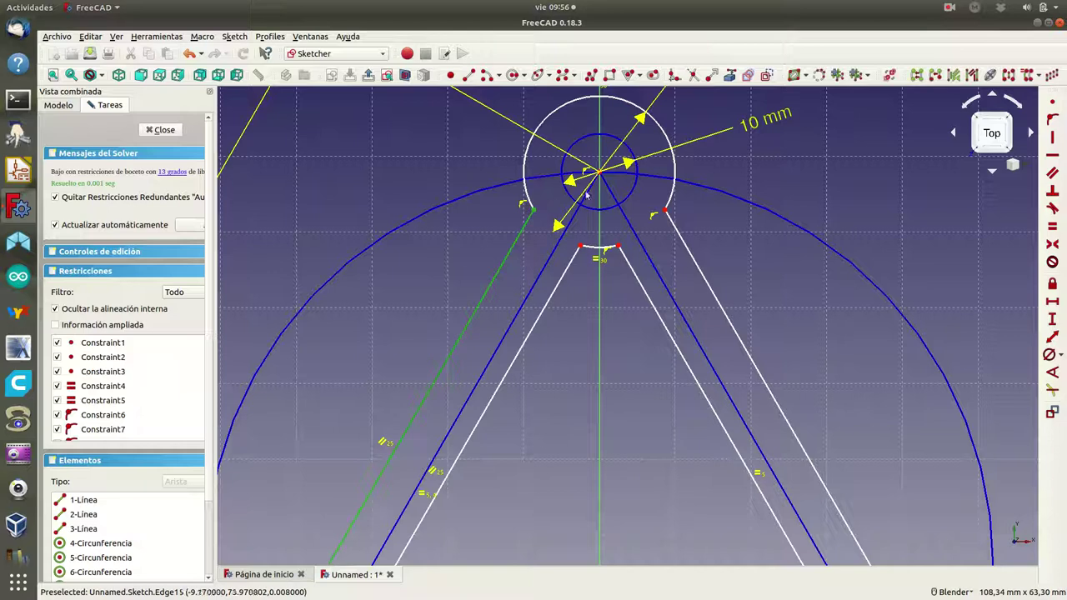
pyautogui.click(535, 214)
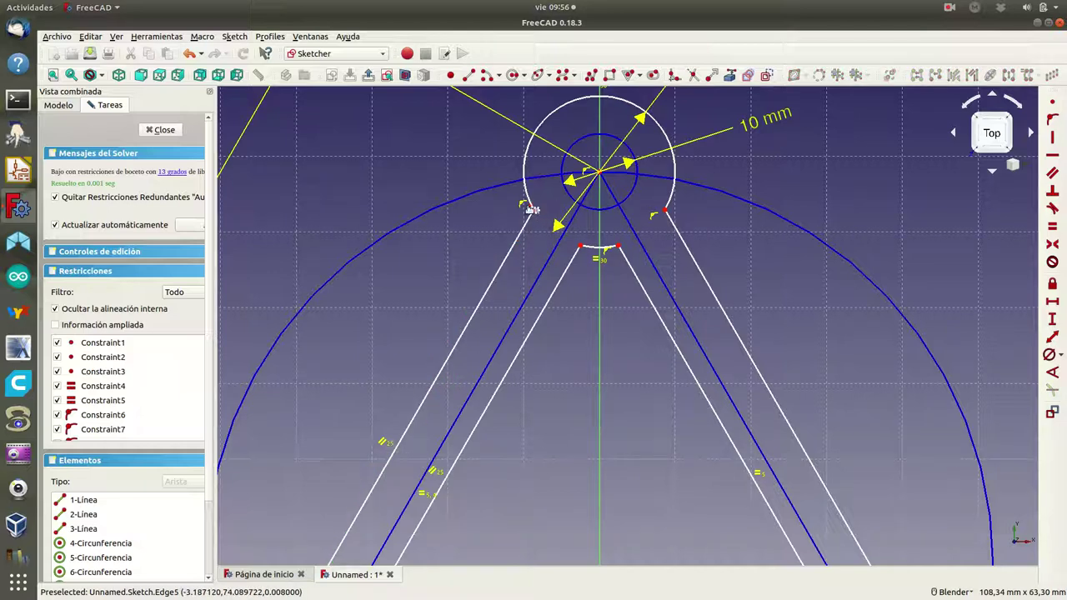
pyautogui.click(531, 208)
pyautogui.click(534, 212)
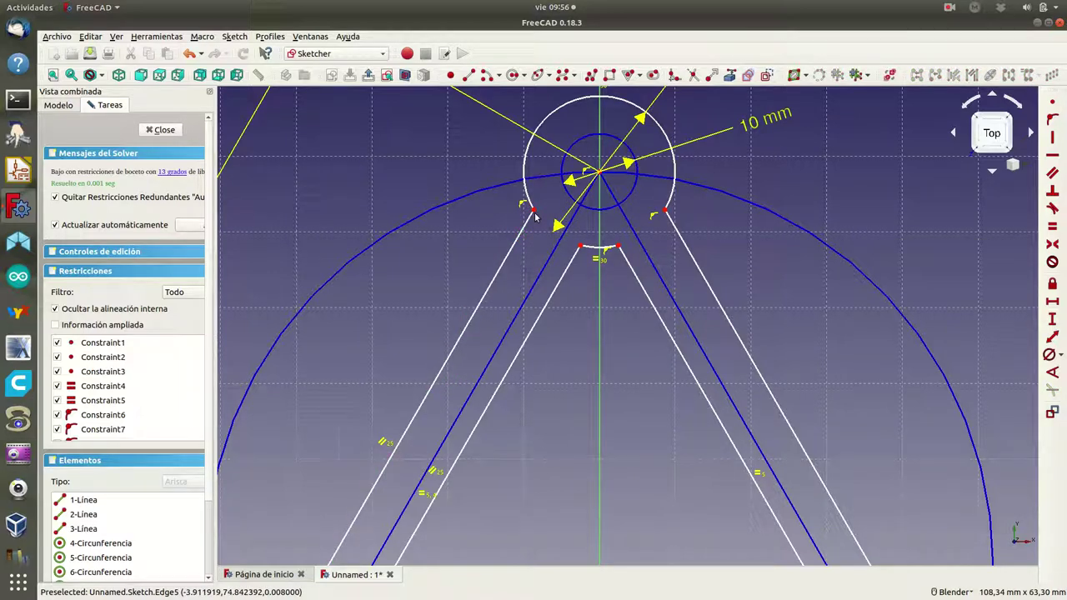
pyautogui.scroll(3, 535, 216)
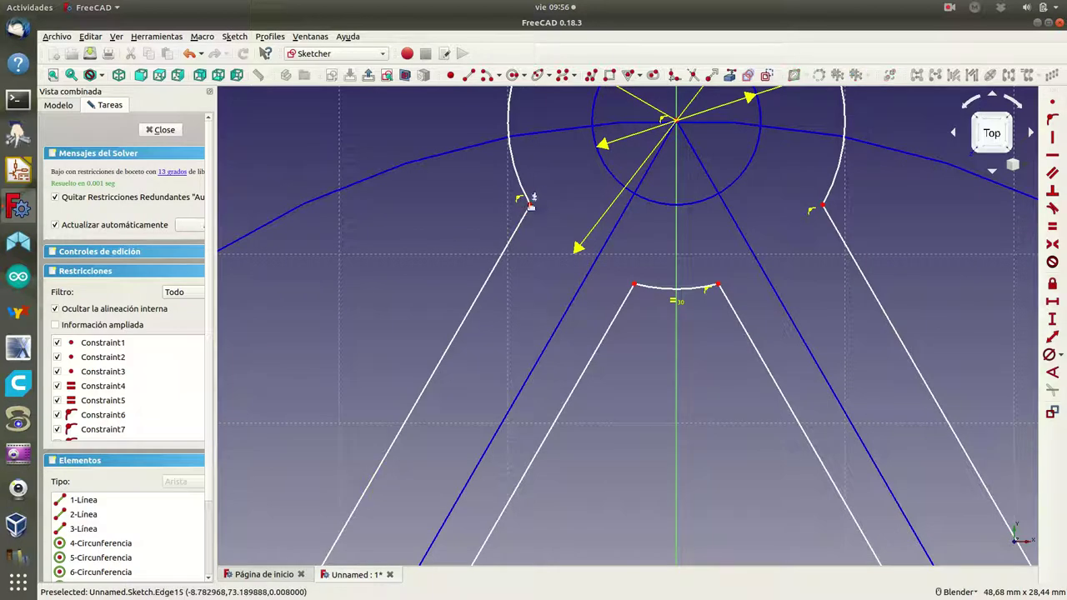
pyautogui.click(525, 209)
pyautogui.click(533, 217)
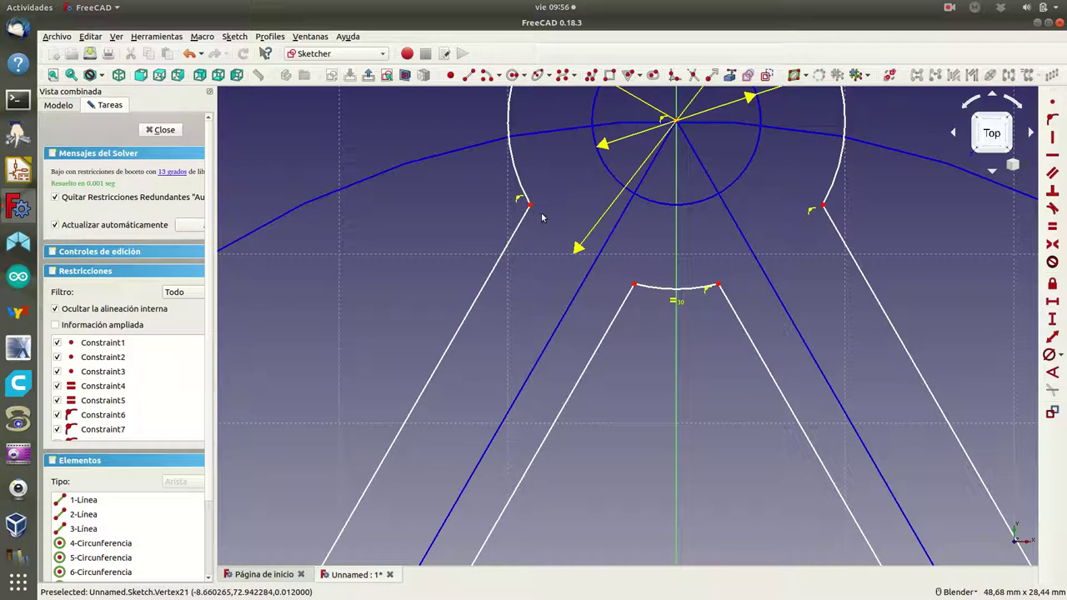
pyautogui.click(526, 203)
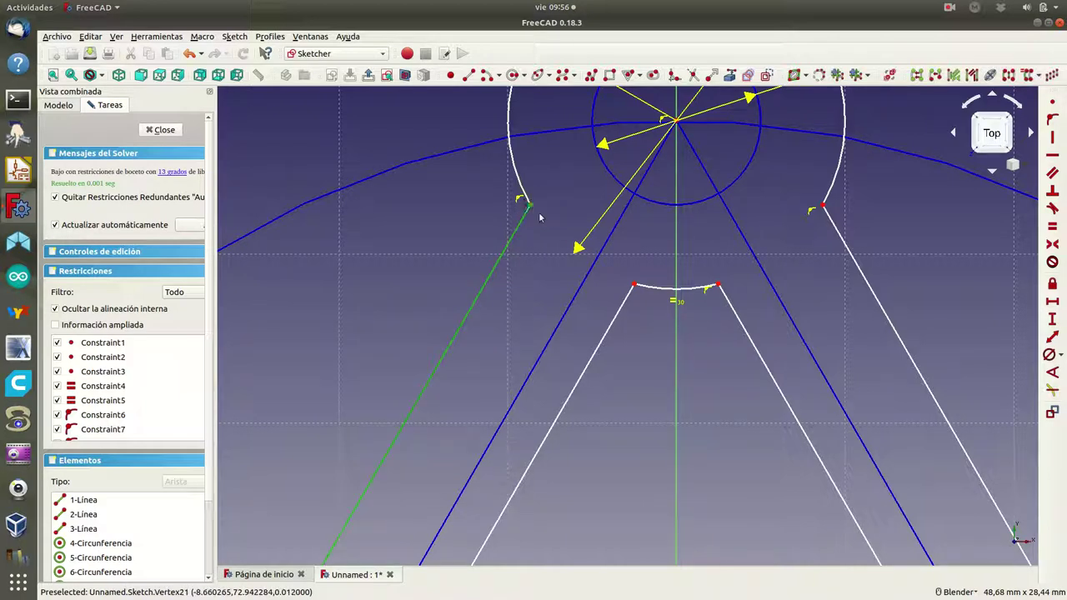
pyautogui.click(539, 218)
pyautogui.click(528, 212)
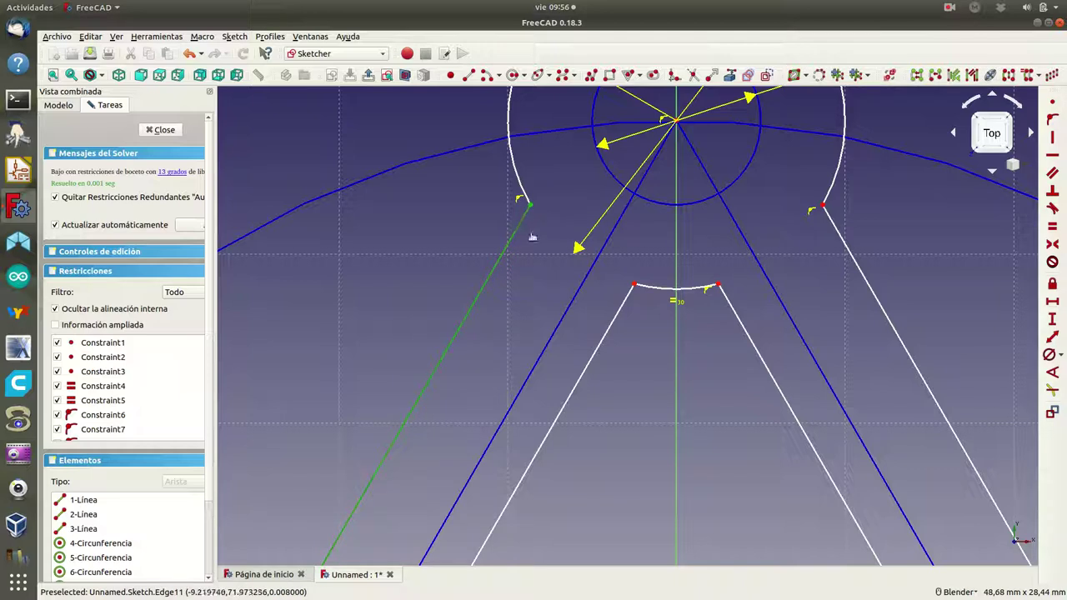
pyautogui.rightClick(497, 216)
pyautogui.click(425, 197)
pyautogui.moveTo(521, 226); pyautogui.dragTo(516, 224)
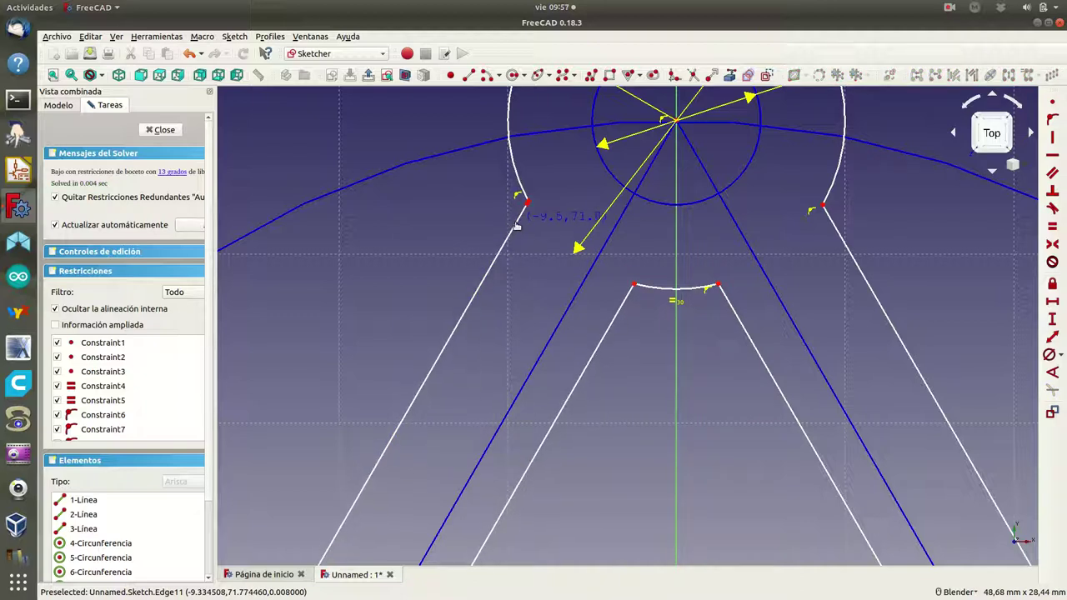
# - Undo the accidental rail shift and make the rail endpoint coincident with the top lobe arc
pyautogui.click(90, 36)
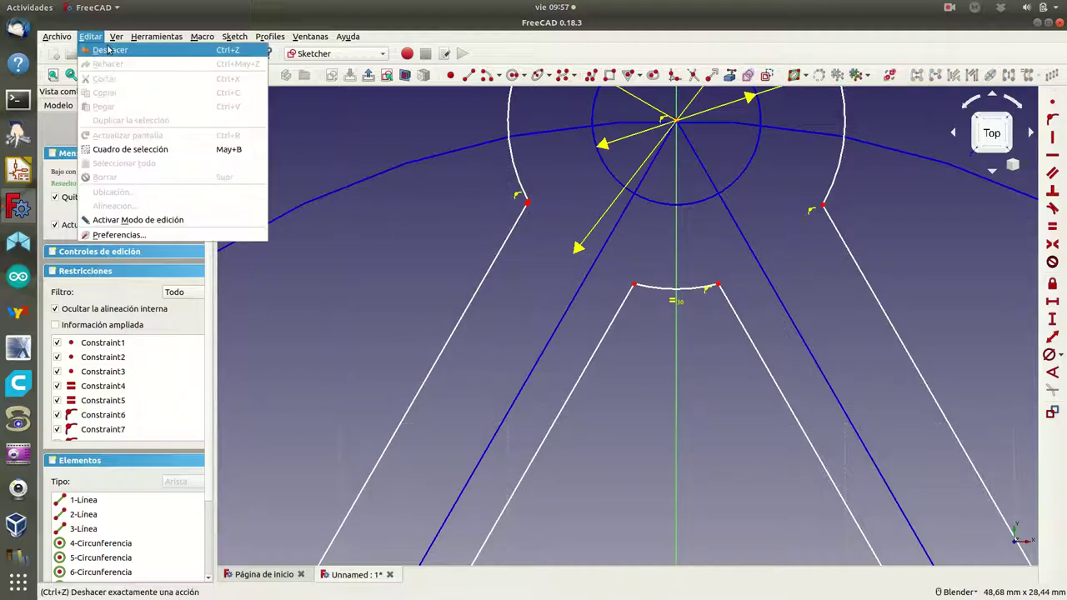
pyautogui.click(107, 50)
pyautogui.scroll(2, 510, 218)
pyautogui.scroll(2, 527, 215)
pyautogui.moveTo(561, 149); pyautogui.dragTo(610, 192)
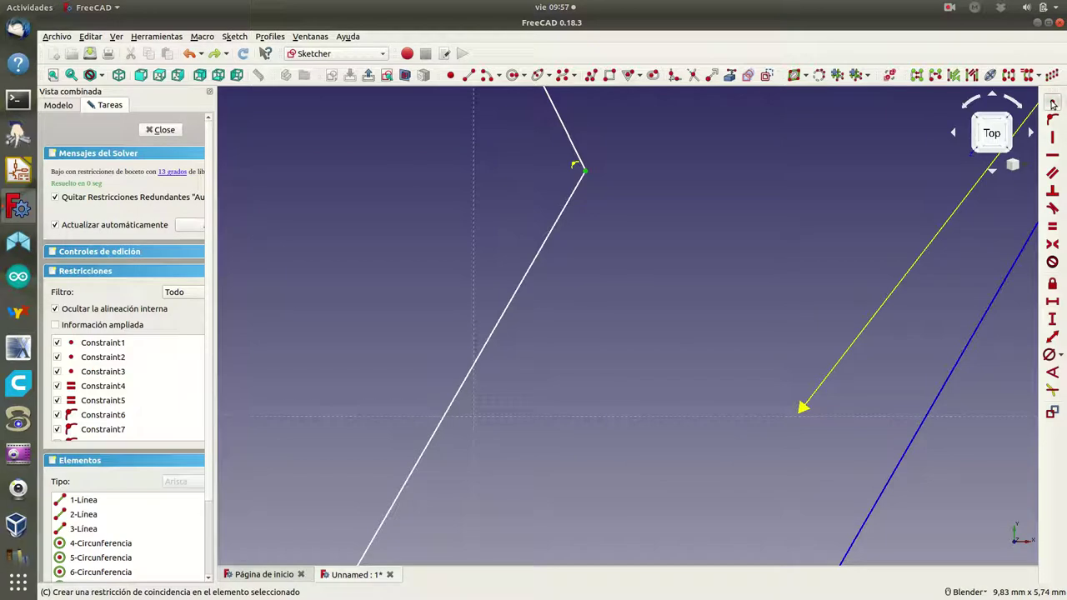
pyautogui.click(1052, 104)
# - Join the inner arc's left and right ends to their rails with coincident constraints
pyautogui.scroll(4, 747, 319)
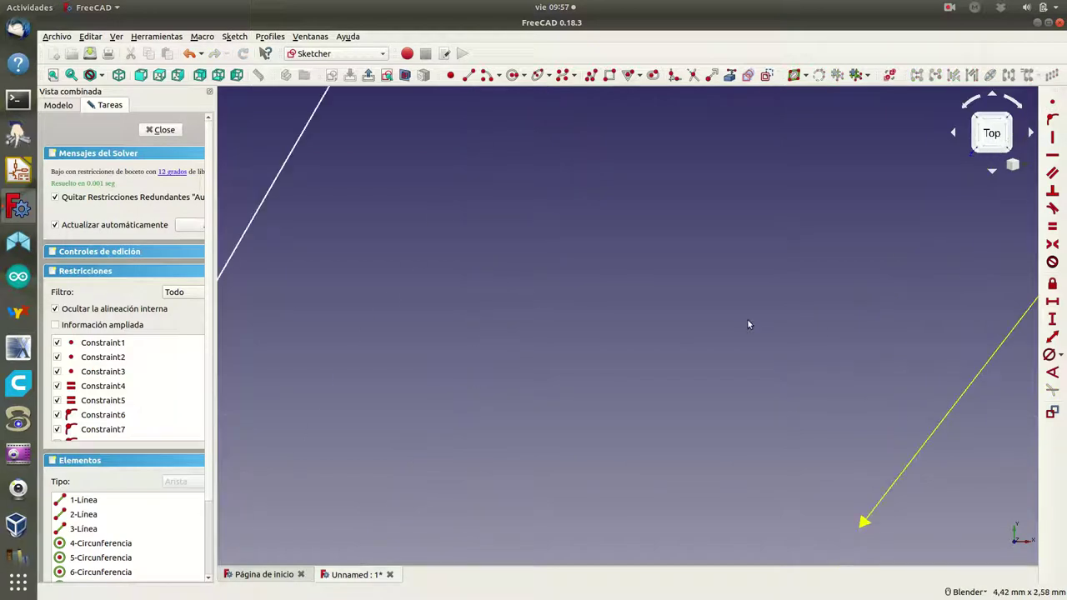
pyautogui.scroll(-8, 746, 319)
pyautogui.scroll(-2, 750, 319)
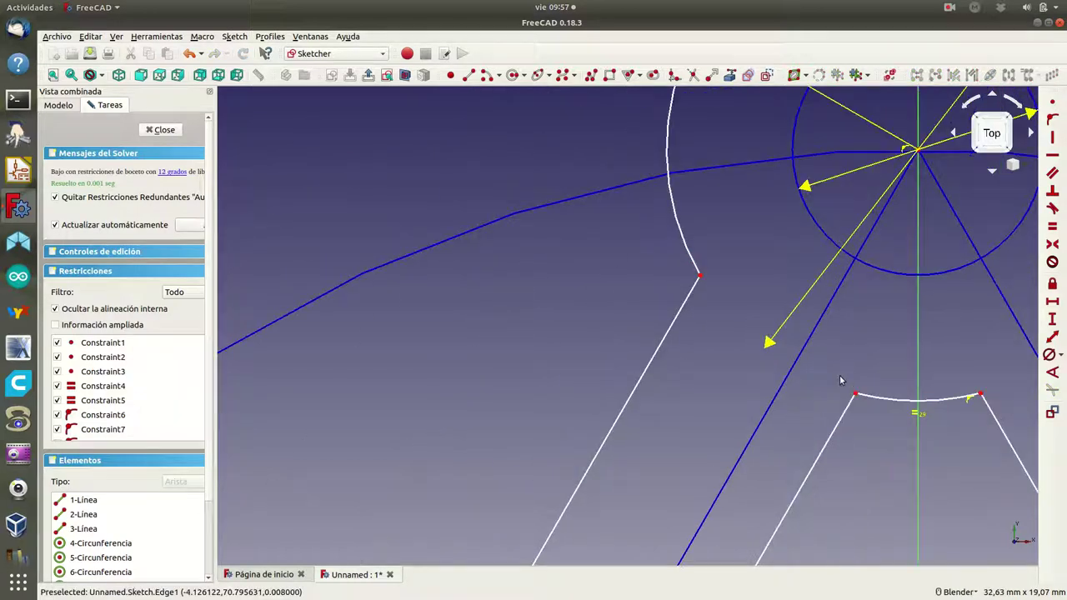
pyautogui.click(854, 393)
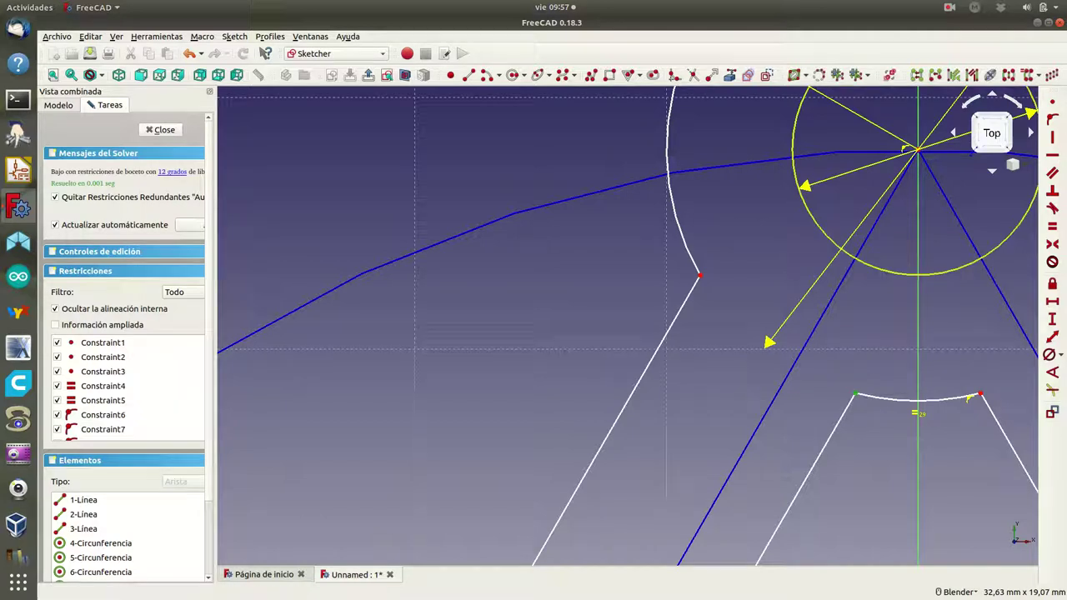
pyautogui.click(1052, 103)
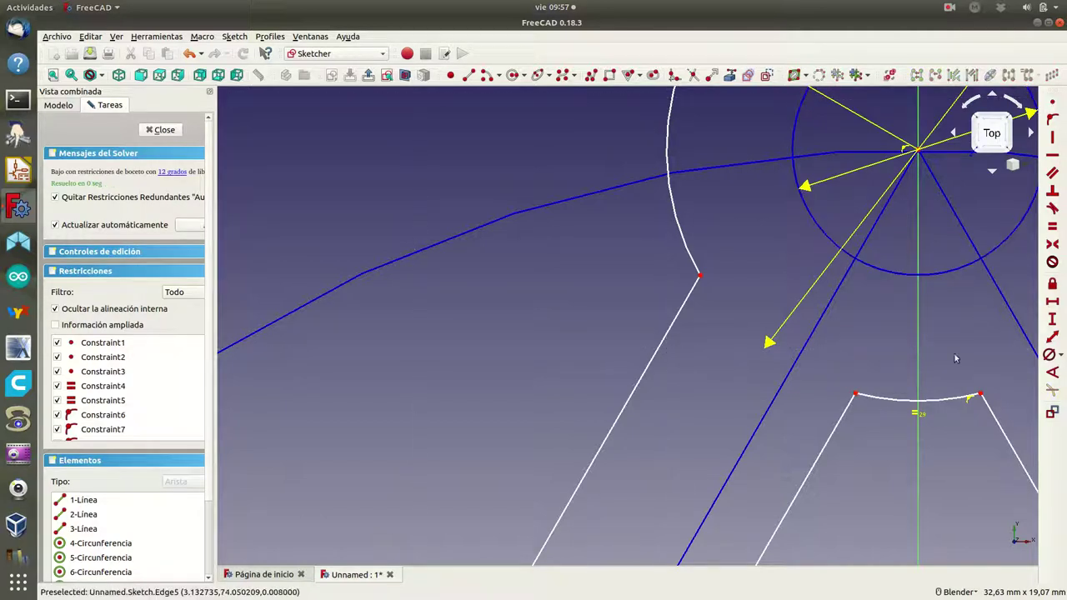
pyautogui.click(980, 393)
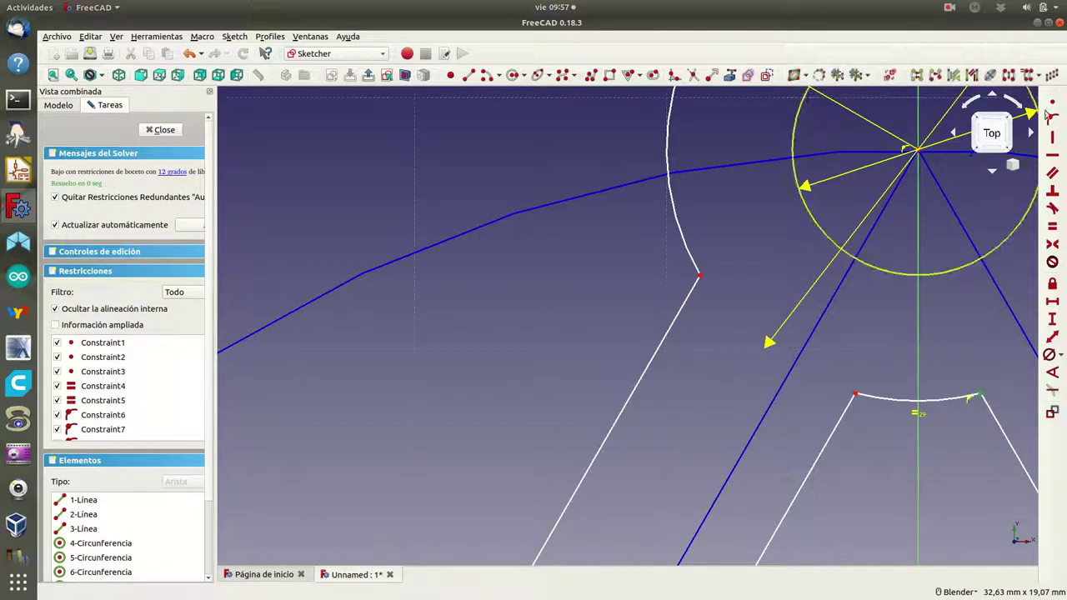
pyautogui.click(1052, 103)
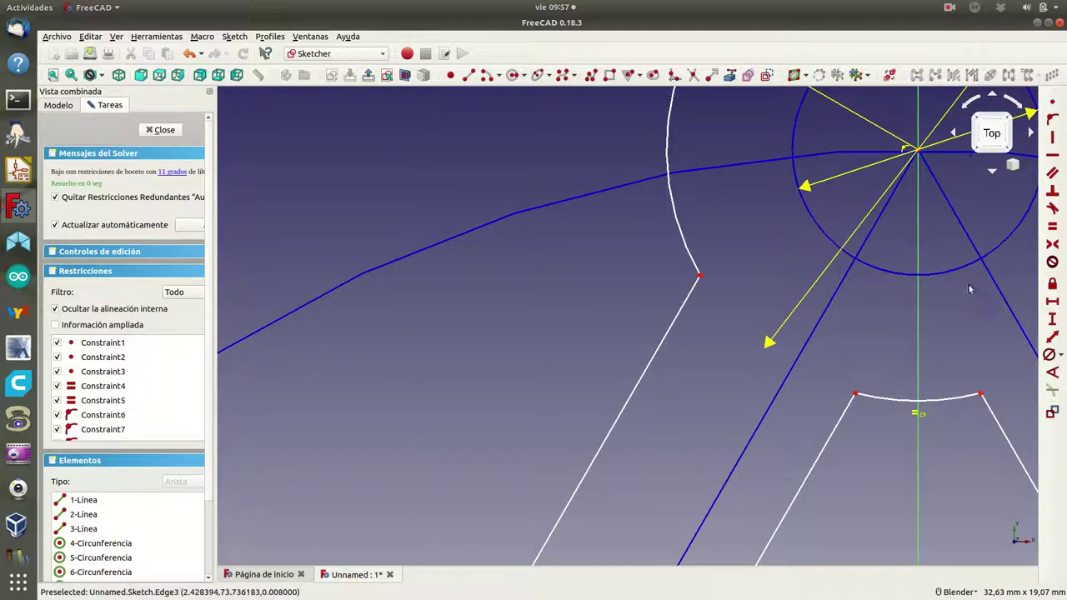
# - Make the rail endpoint at the right lobe coincident with the lobe arc
pyautogui.scroll(3, 744, 261)
pyautogui.keyDown('shift'); pyautogui.moveTo(740, 262); pyautogui.dragTo(345, 312, button='middle'); pyautogui.keyUp('shift')
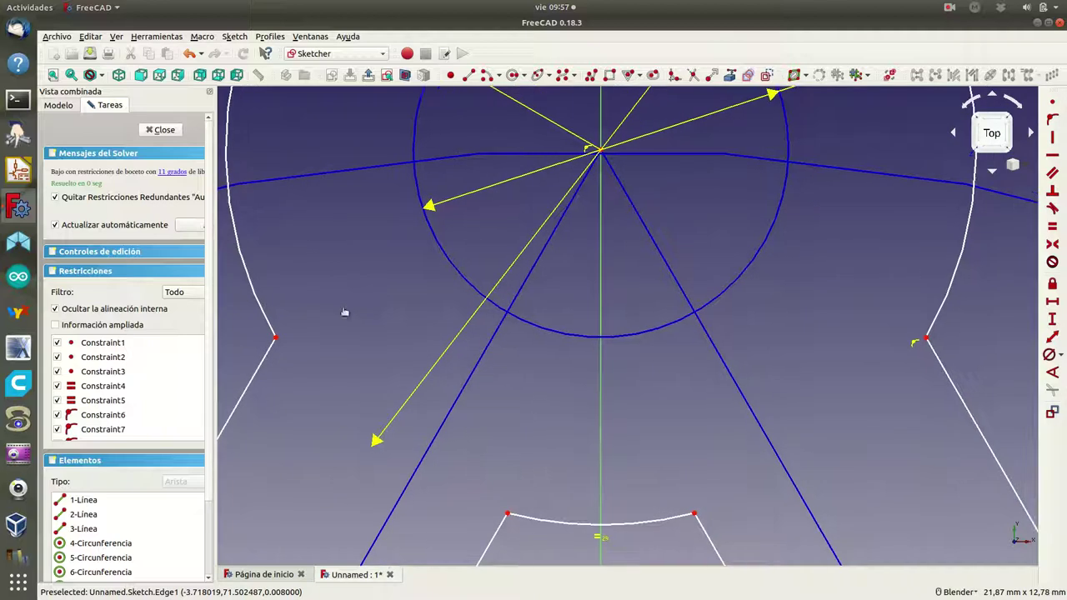
pyautogui.click(926, 337)
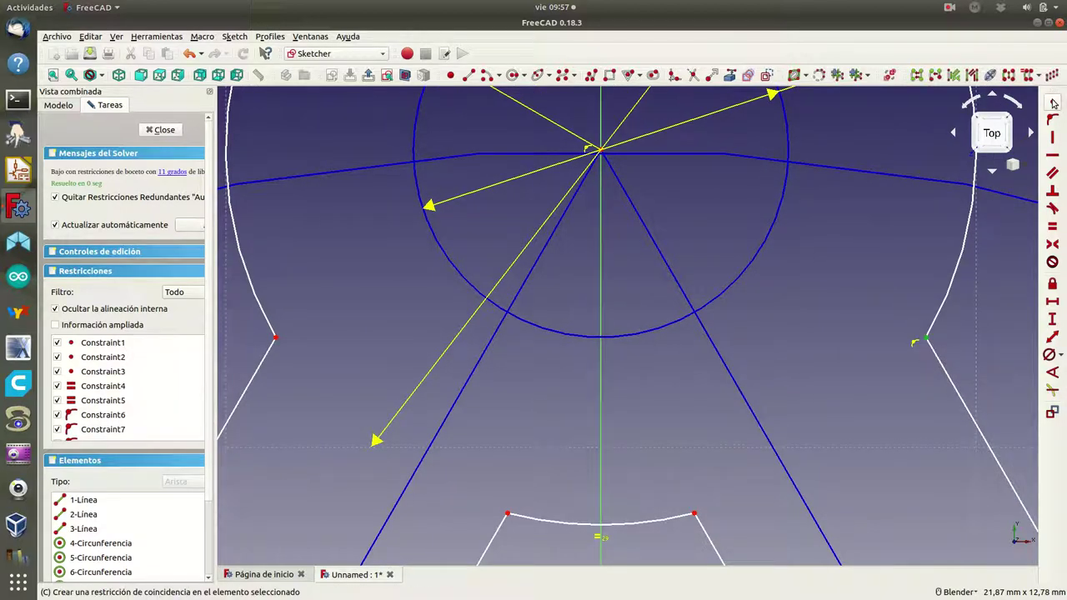
pyautogui.click(1052, 101)
pyautogui.scroll(2, 938, 255)
pyautogui.scroll(-5, 939, 255)
pyautogui.scroll(-2, 939, 255)
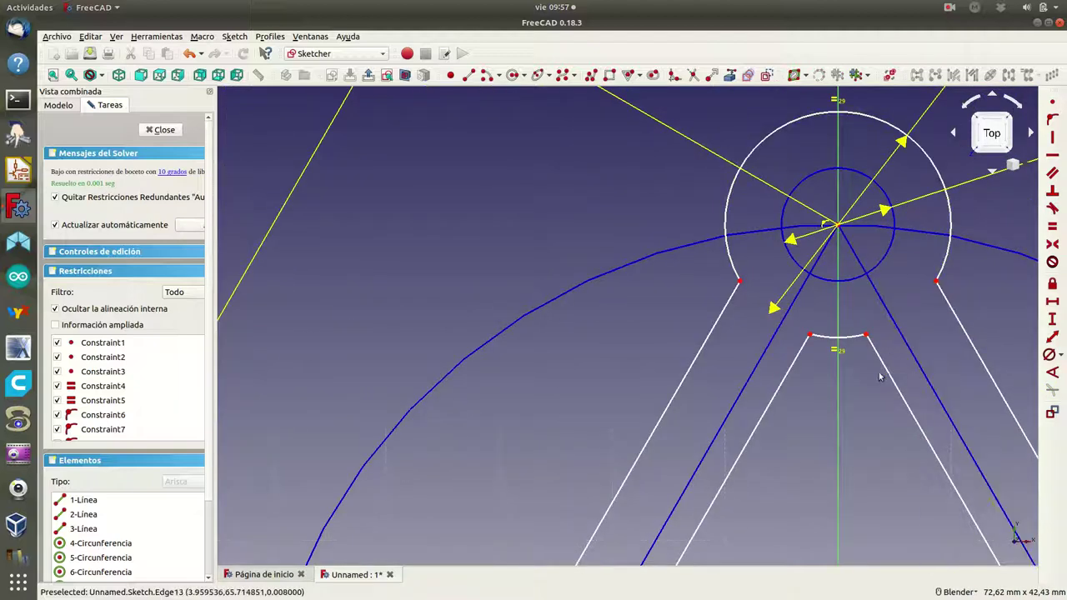
pyautogui.scroll(-4, 881, 379)
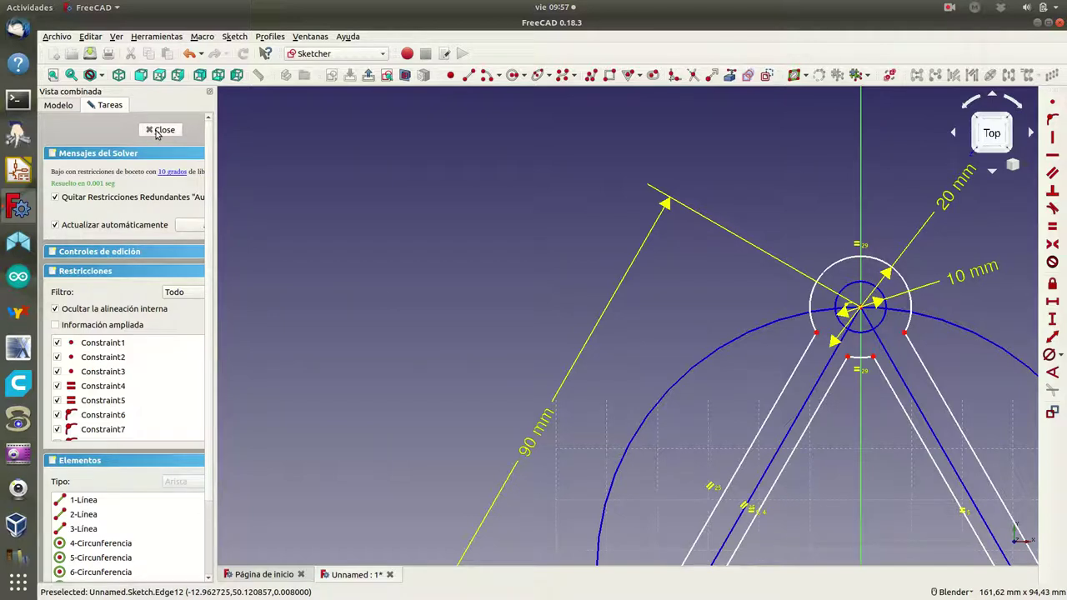
# - Close the sketch and inspect the outline in isometric and top views
pyautogui.click(157, 131)
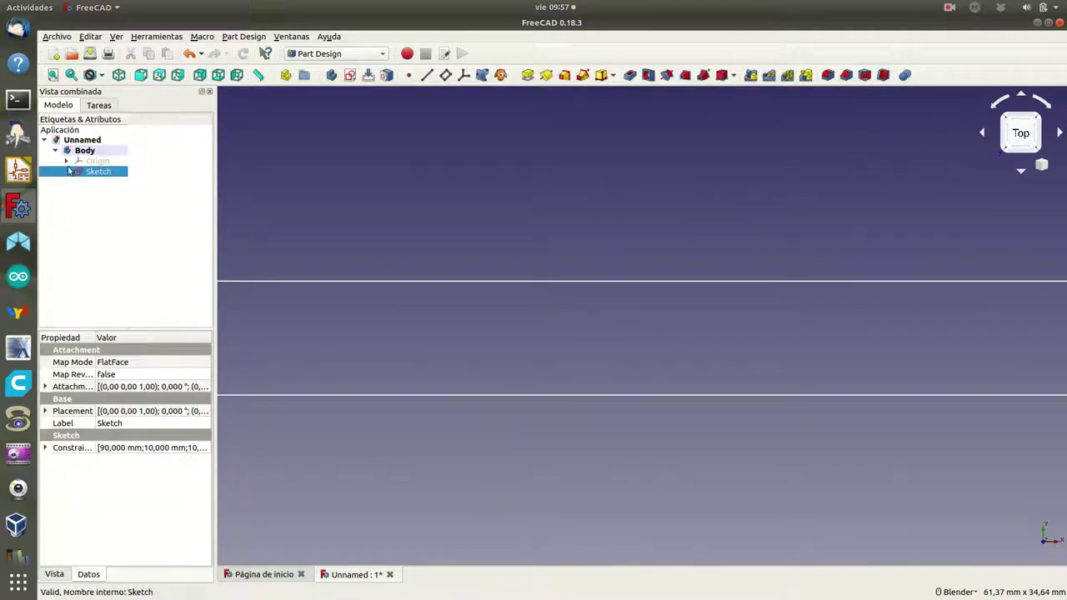
pyautogui.click(118, 75)
pyautogui.scroll(-6, 324, 240)
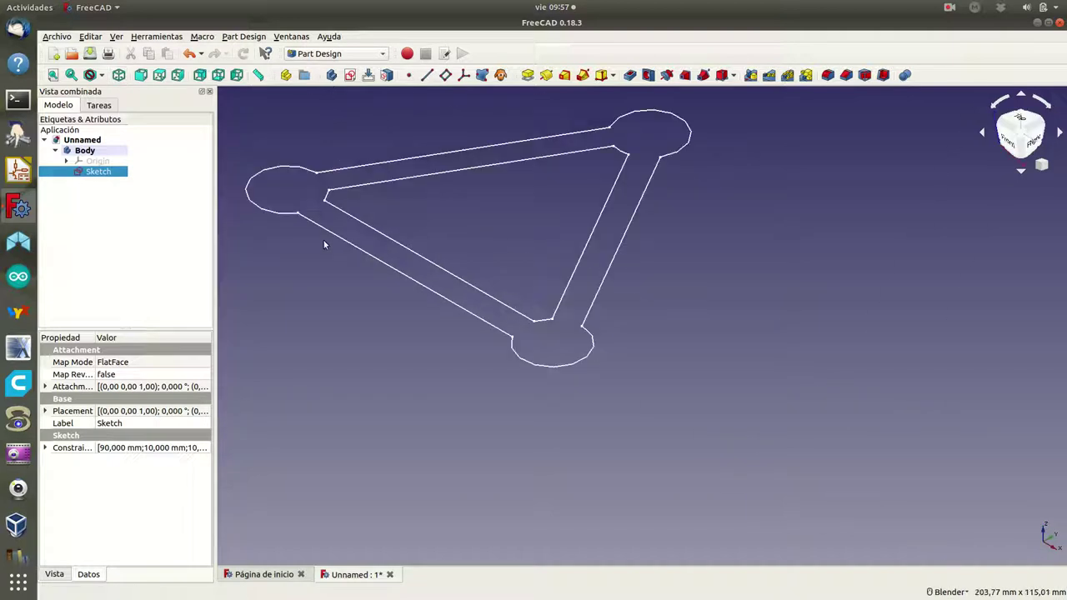
pyautogui.click(159, 76)
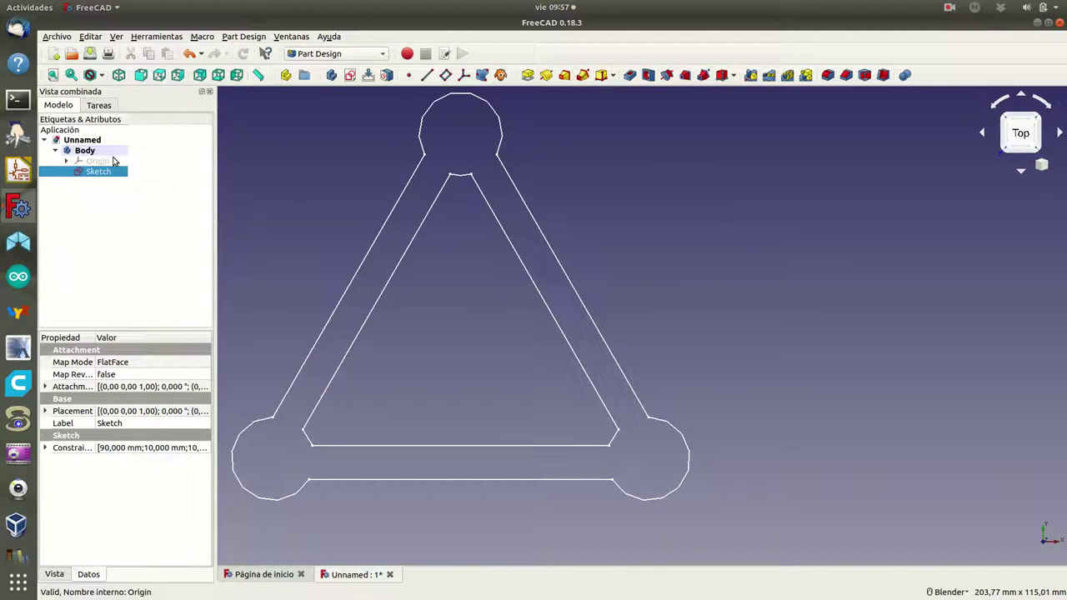
# - Pad the sketch by 3 mm into a solid frame and centre it in view
pyautogui.click(98, 107)
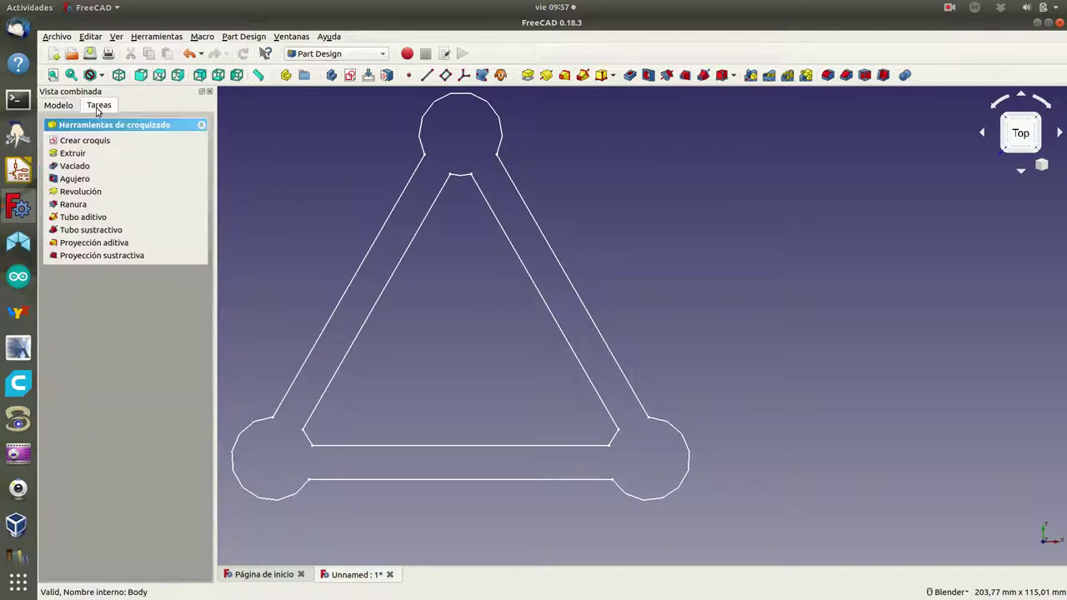
pyautogui.click(75, 155)
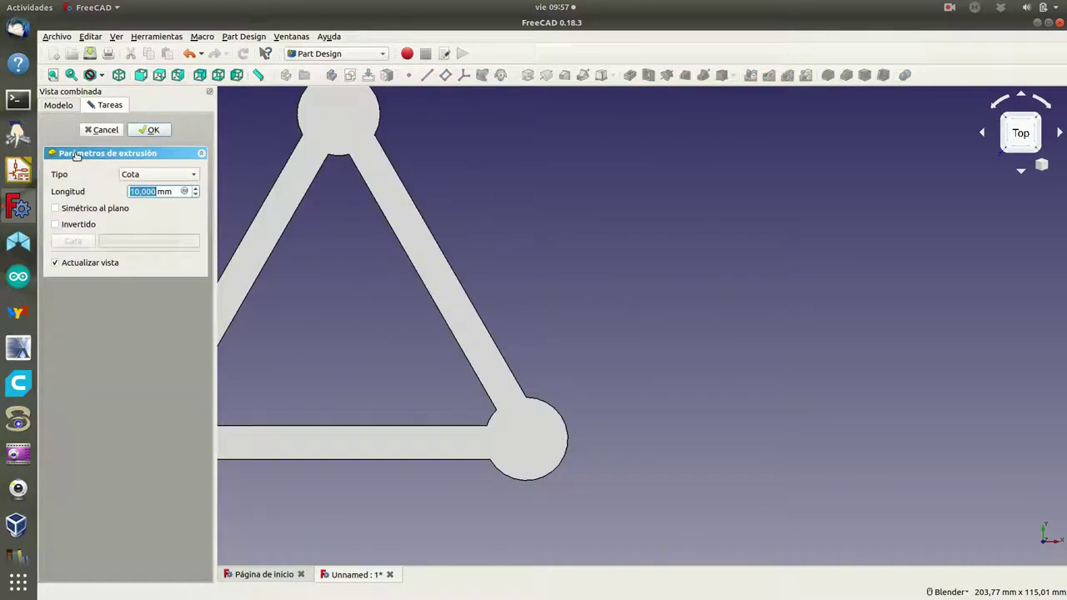
pyautogui.click(146, 131)
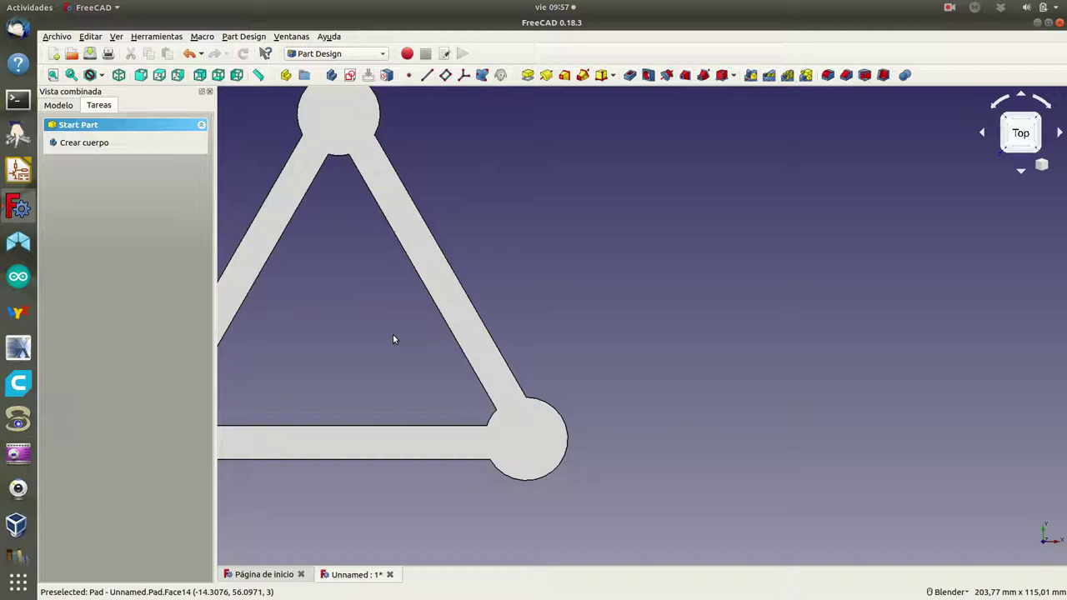
pyautogui.keyDown('shift'); pyautogui.moveTo(393, 340); pyautogui.dragTo(490, 375, button='middle'); pyautogui.keyUp('shift')
pyautogui.scroll(2, 603, 389)
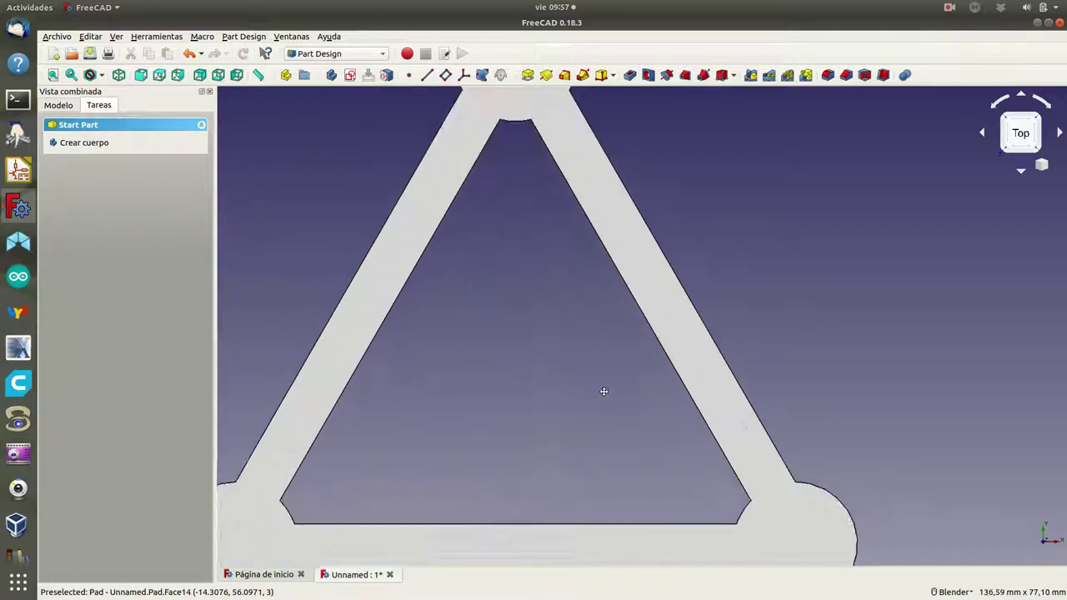
pyautogui.scroll(-2, 603, 394)
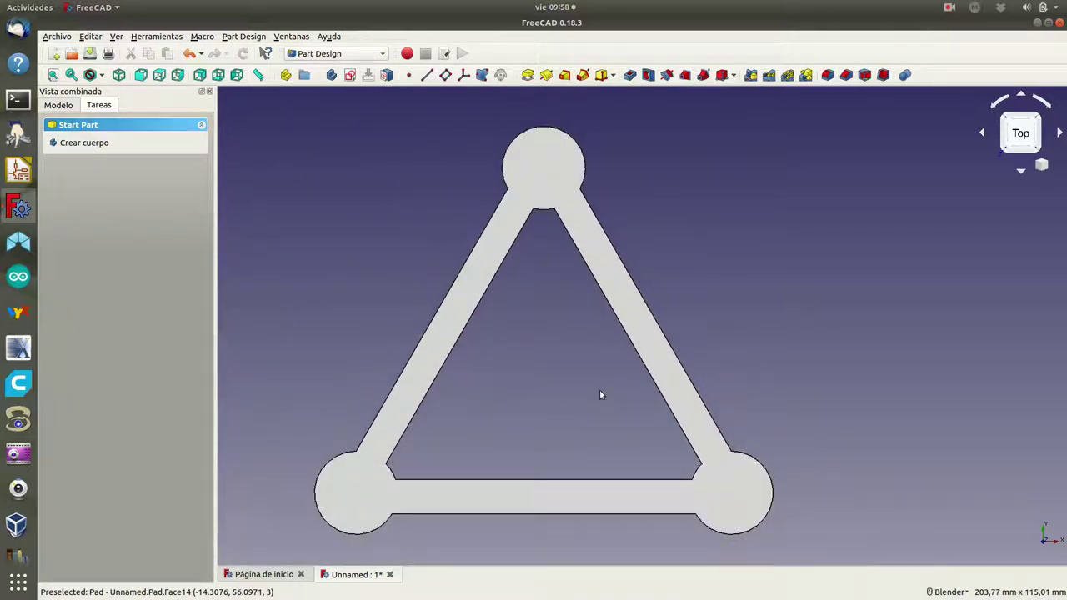